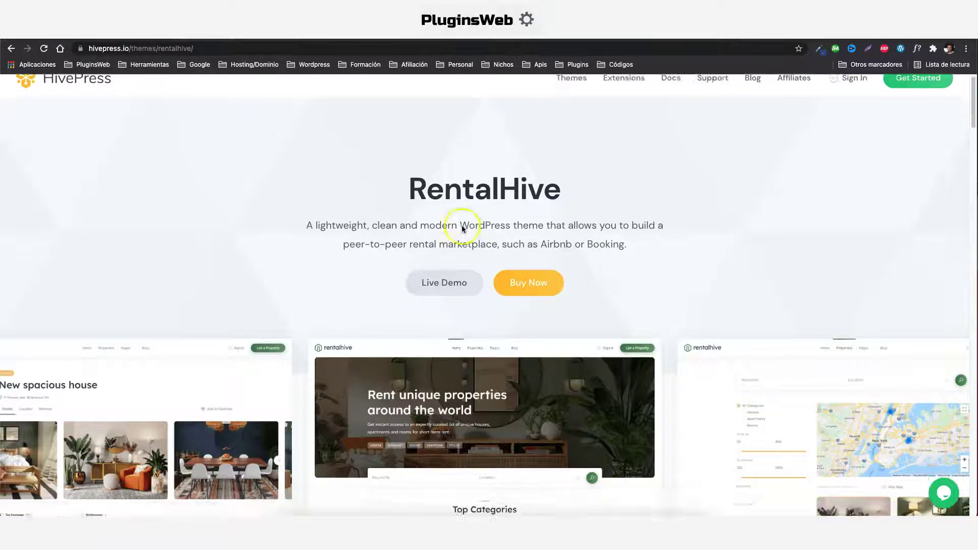
- Examine the RentalHive theme page, including its included premium extensions, monetization, developer and support sections
scroll(447, 277, down, 3)
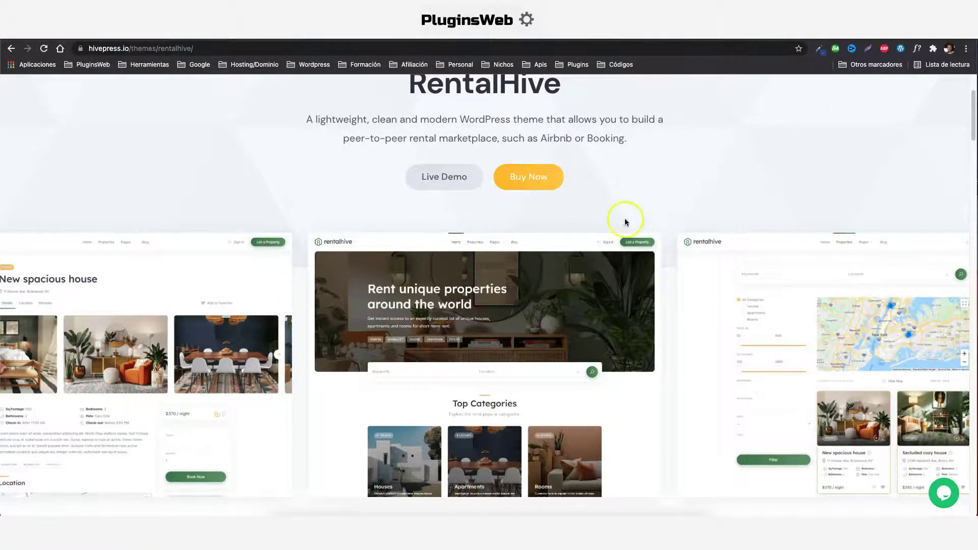
scroll(540, 331, down, 3)
scroll(466, 305, down, 10)
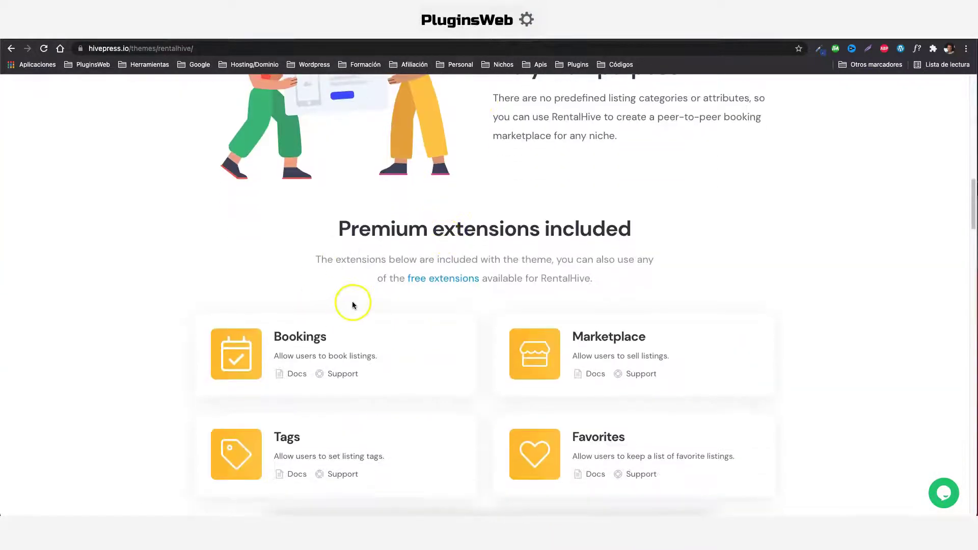
scroll(341, 280, down, 2)
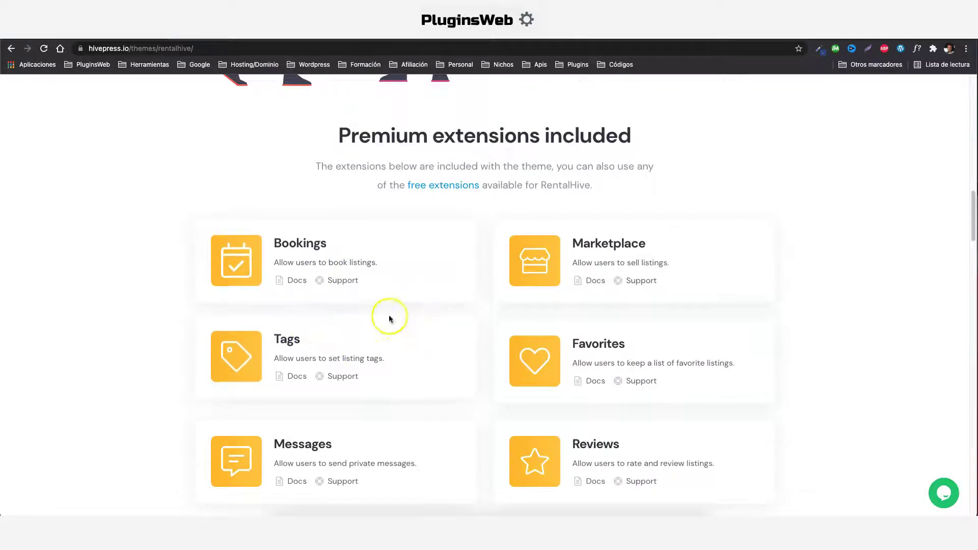
scroll(381, 341, down, 2)
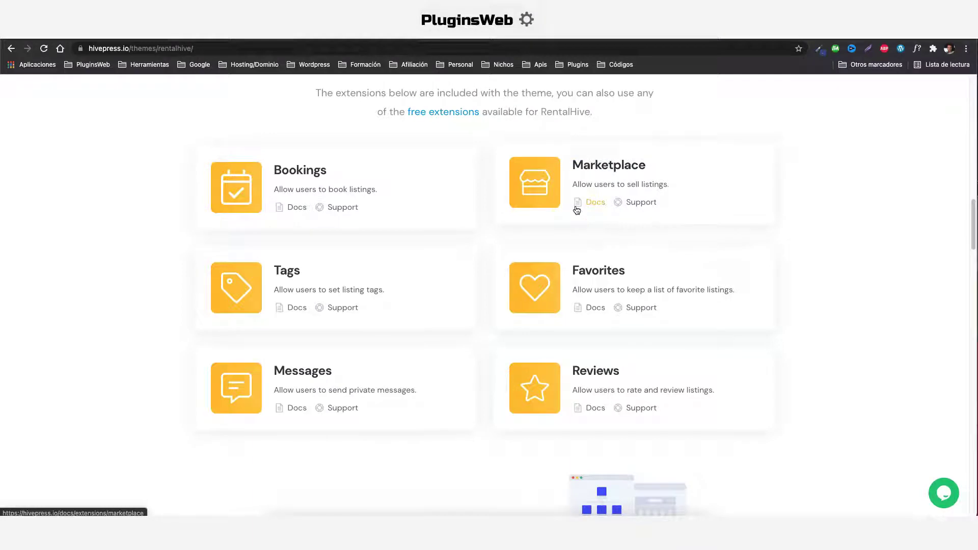
scroll(577, 210, down, 20)
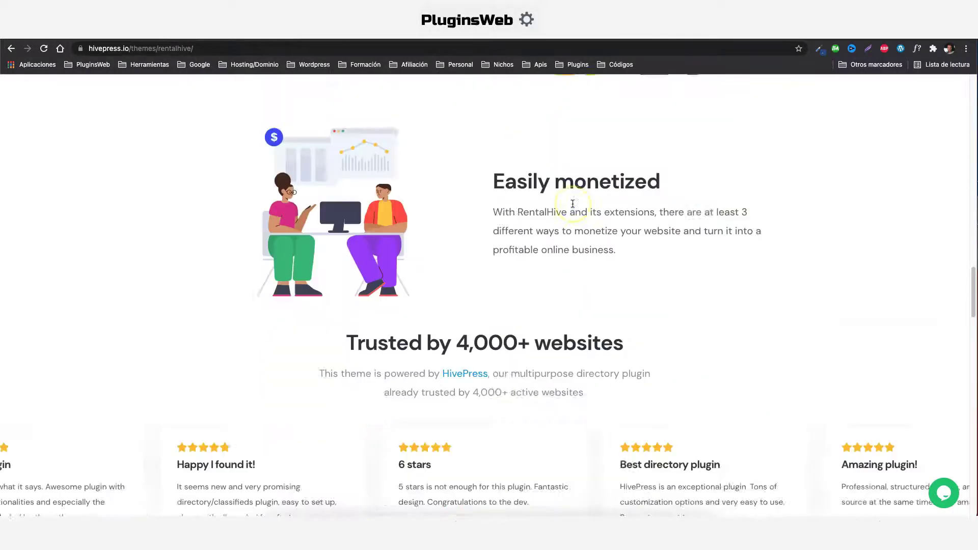
scroll(588, 282, down, 8)
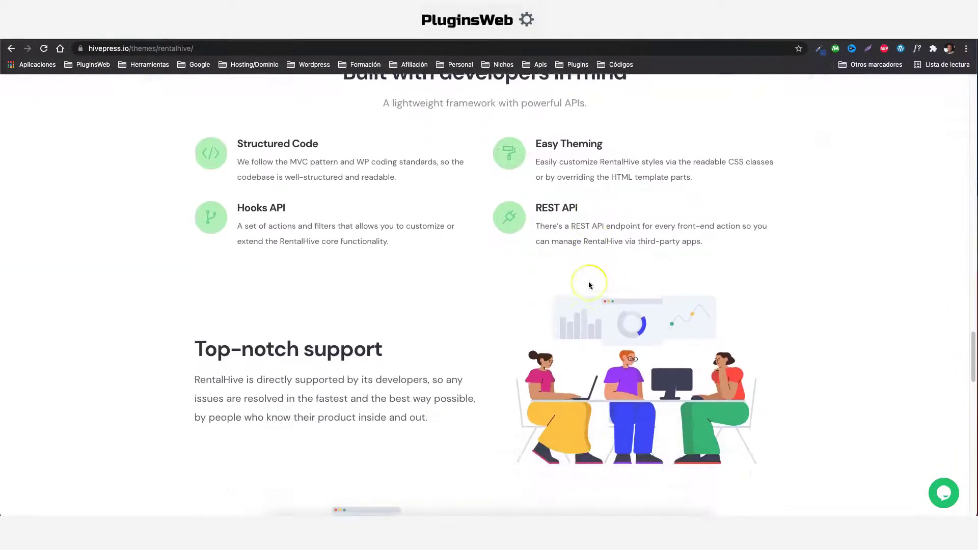
scroll(588, 285, down, 7)
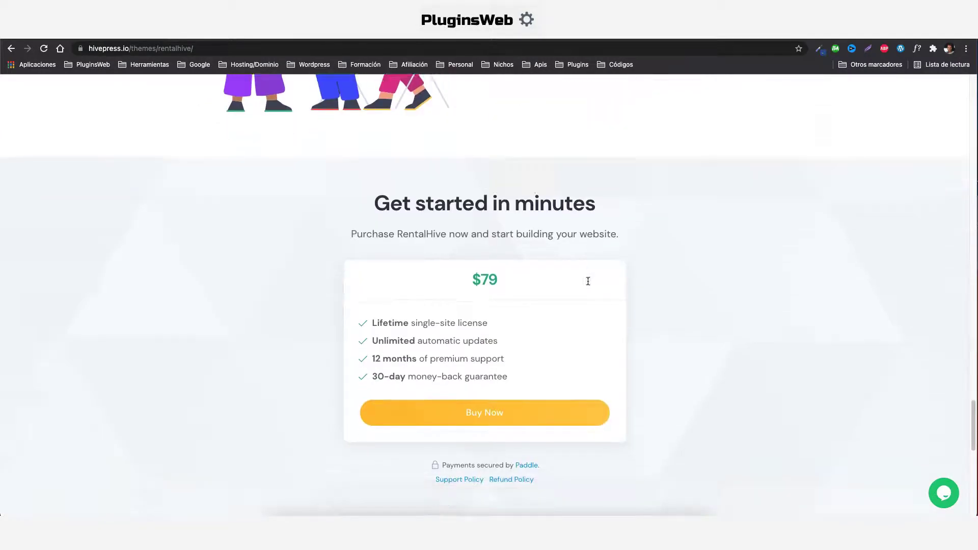
- Examine the RentalHive price and the license, updates and support terms included with the purchase
drag(507, 209, 464, 214)
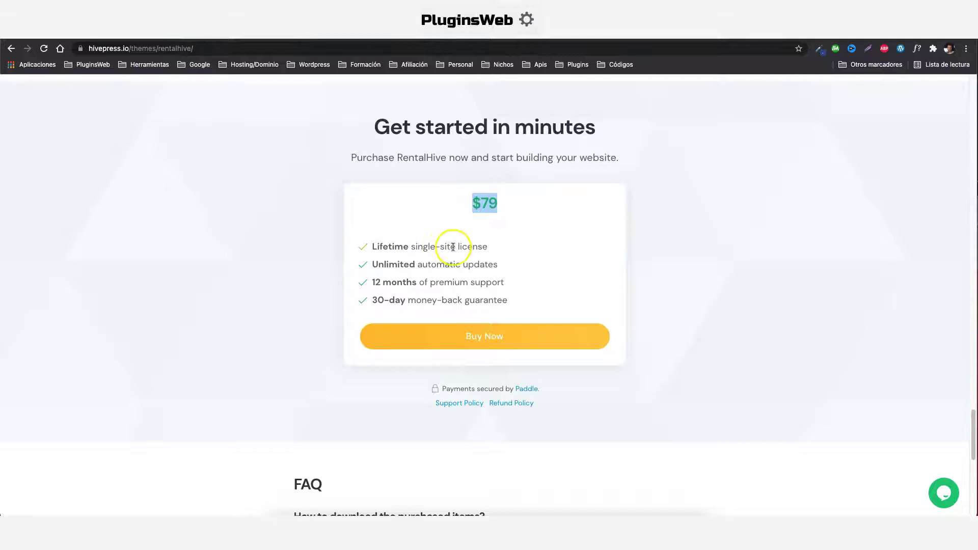
drag(489, 252, 374, 247)
drag(501, 265, 370, 268)
drag(510, 283, 371, 286)
click(502, 204)
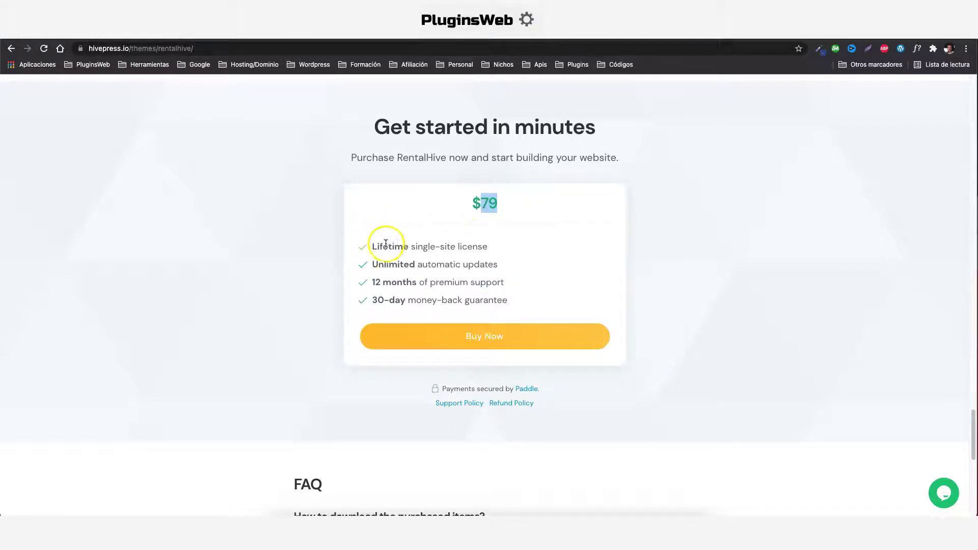
drag(373, 246, 335, 265)
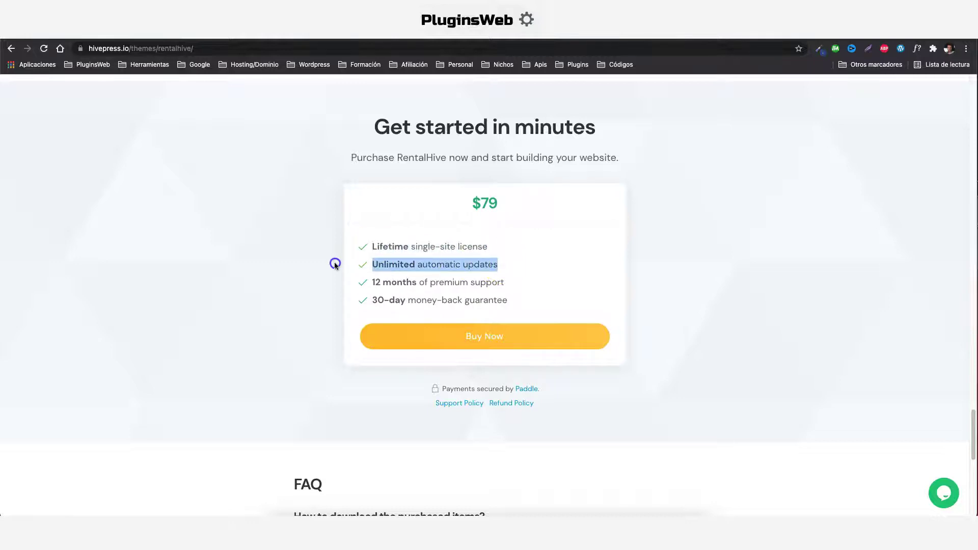
scroll(458, 348, up, 15)
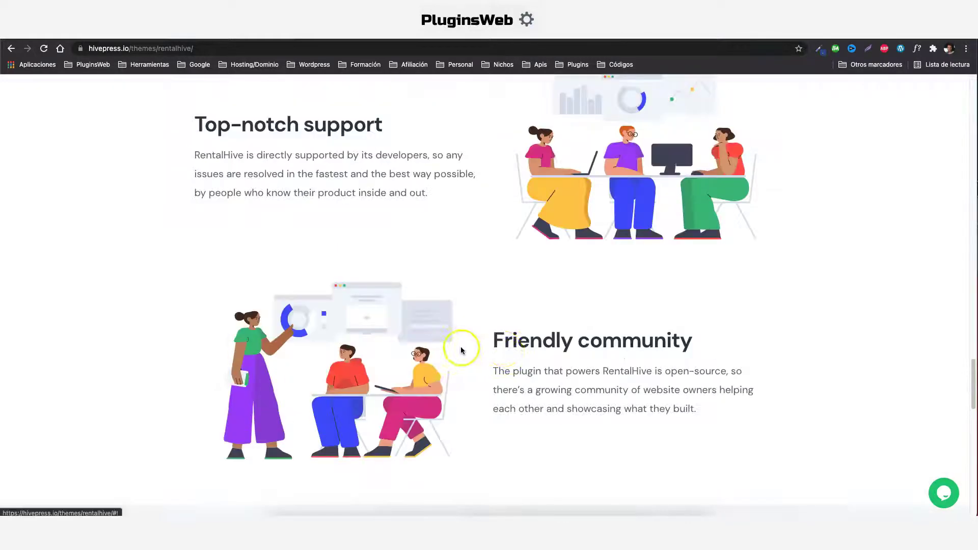
scroll(516, 352, up, 10)
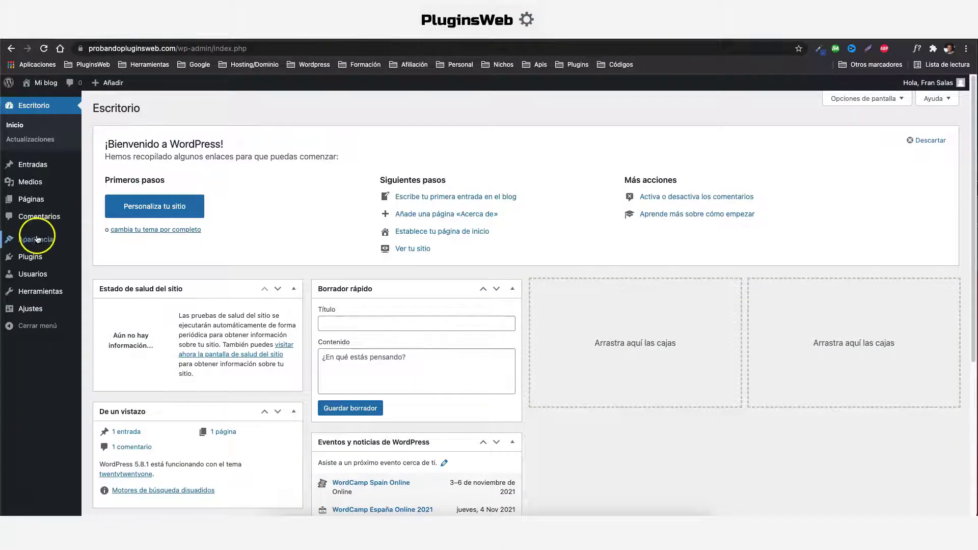
- Open the theme upload form in the WordPress admin and place the Descargas folder window beside it
mouse_move(85, 238)
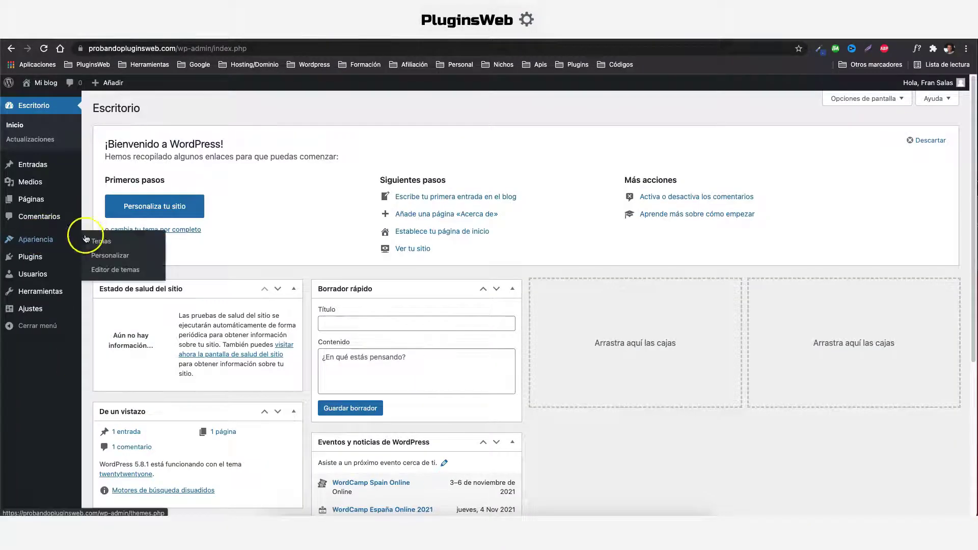
click(133, 243)
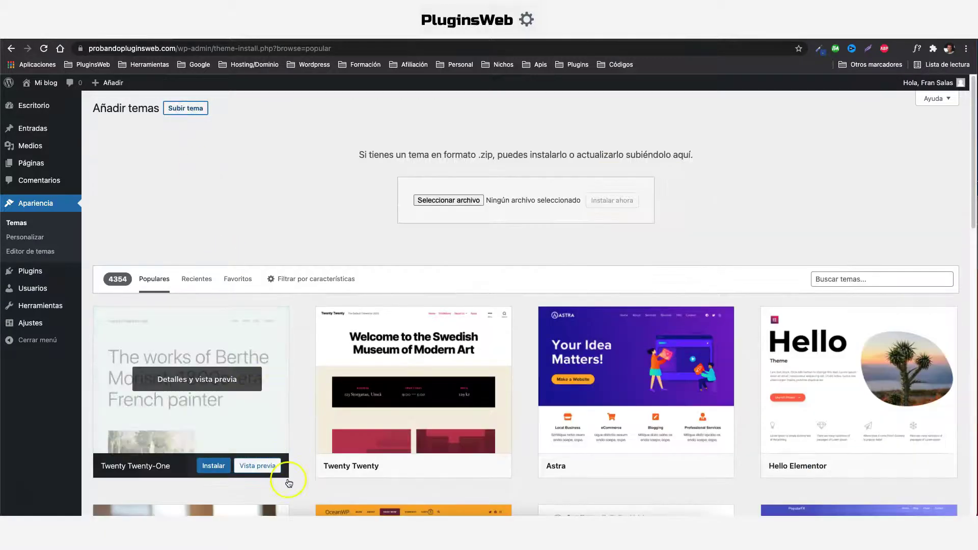
click(290, 507)
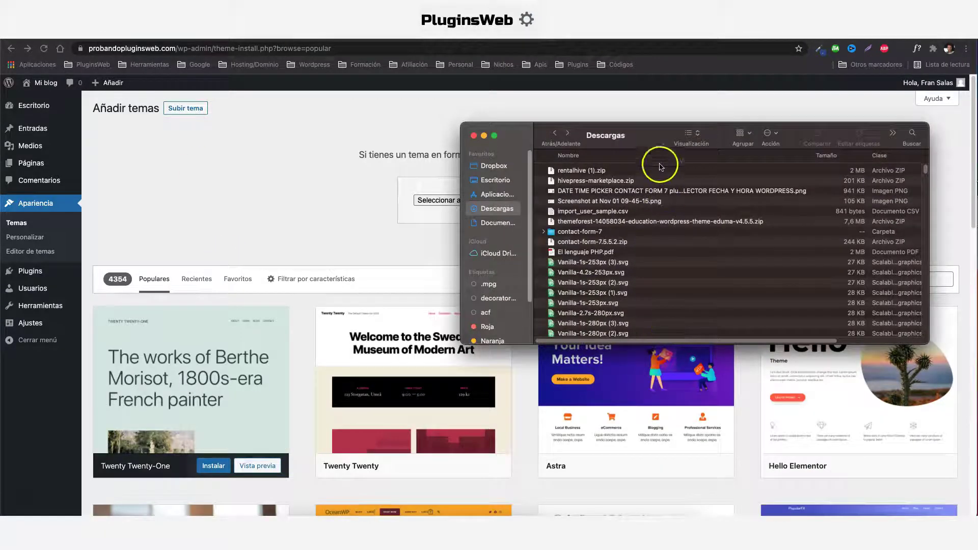
drag(659, 153, 709, 185)
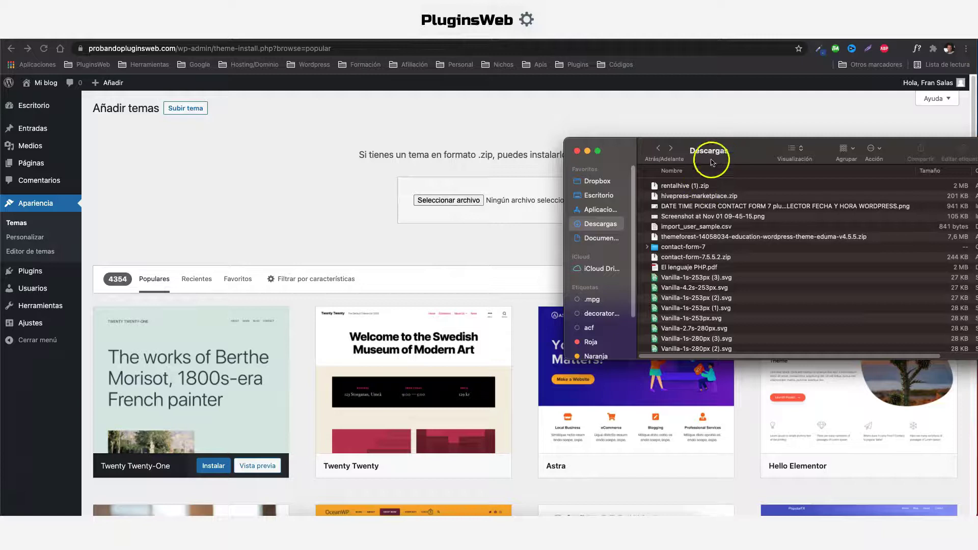
drag(738, 148, 759, 148)
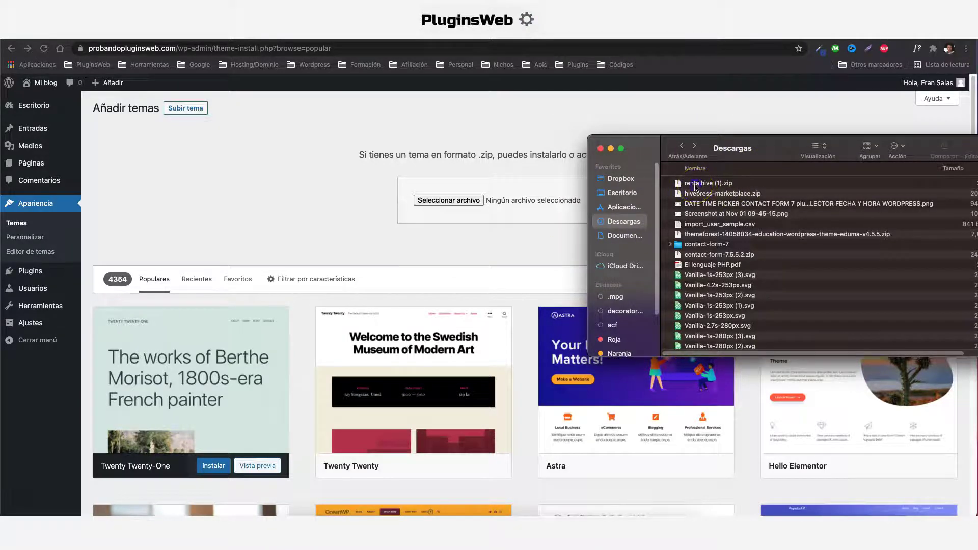
- Install the theme from the file rentalhive (1).zip in Descargas and activate it
click(695, 185)
click(713, 194)
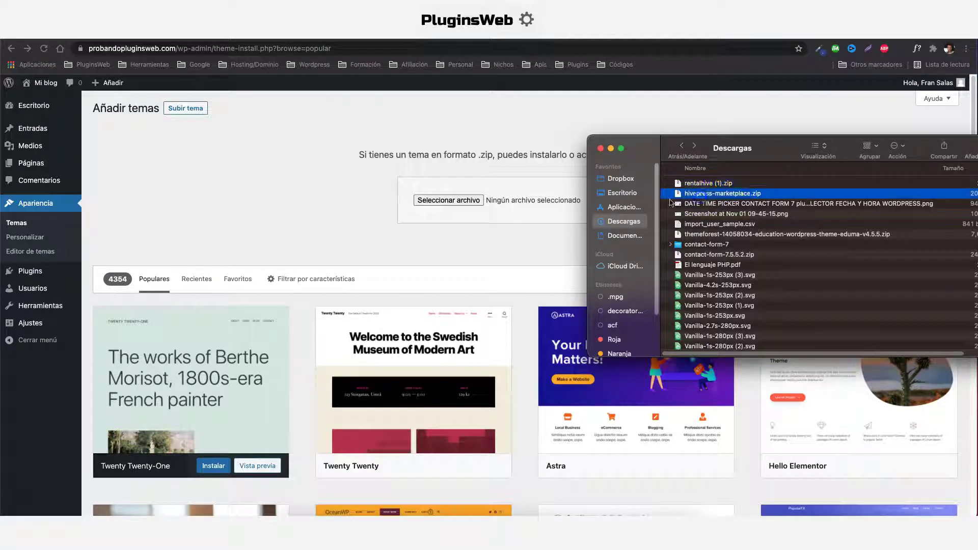
click(724, 196)
drag(705, 184, 451, 199)
click(617, 200)
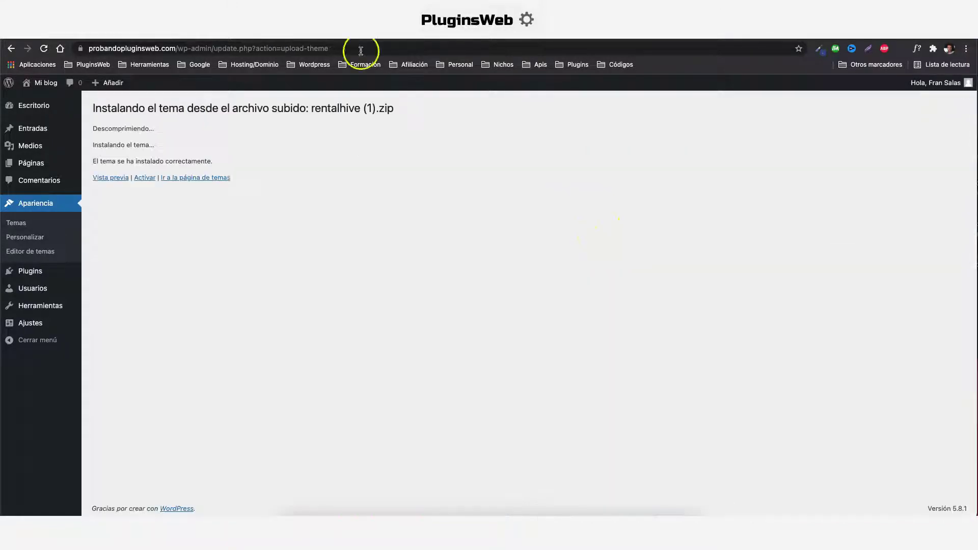
click(145, 178)
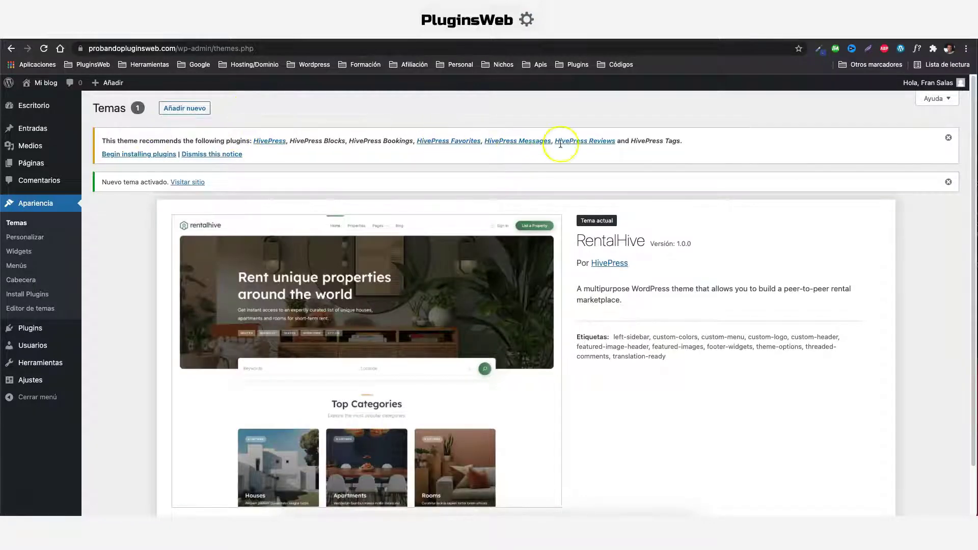
- Bulk install all the plugins recommended by the RentalHive theme
click(143, 156)
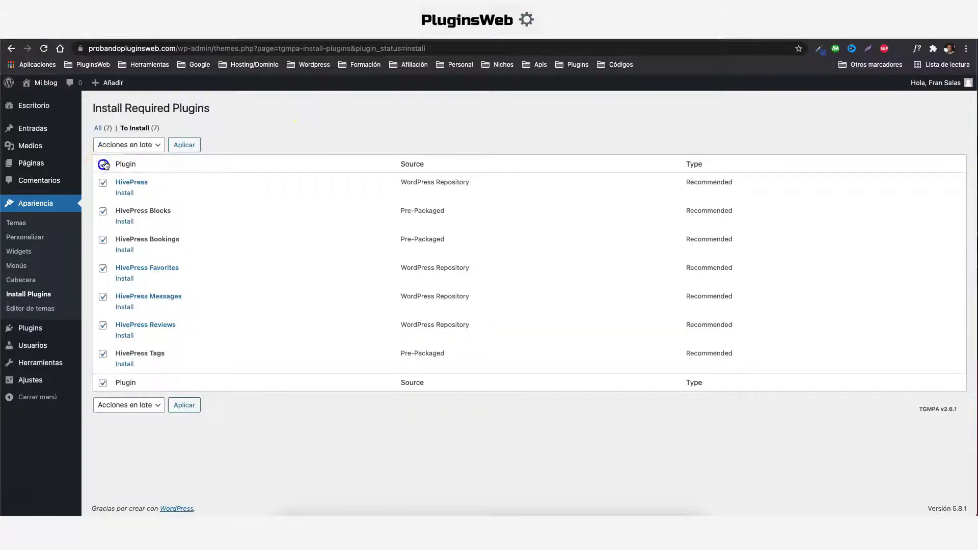
click(129, 145)
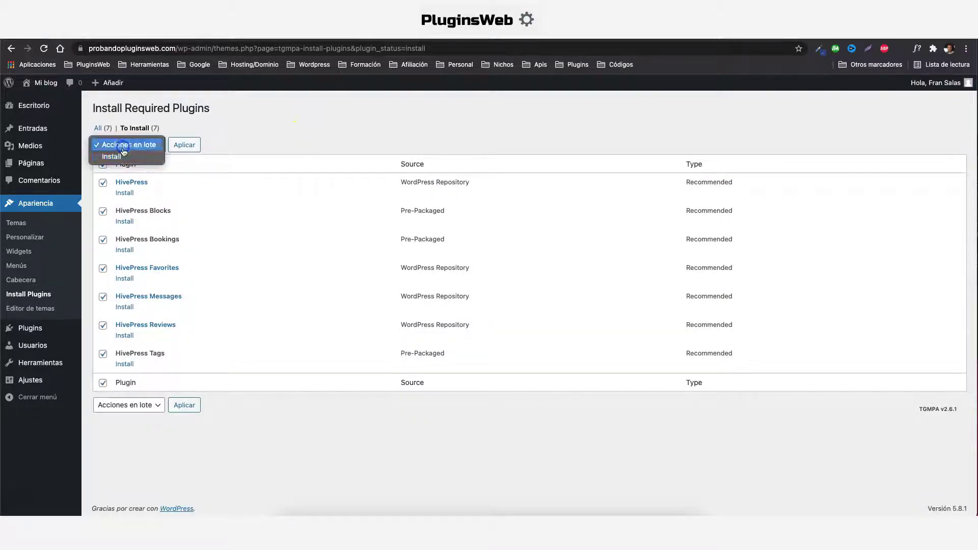
click(138, 156)
click(184, 145)
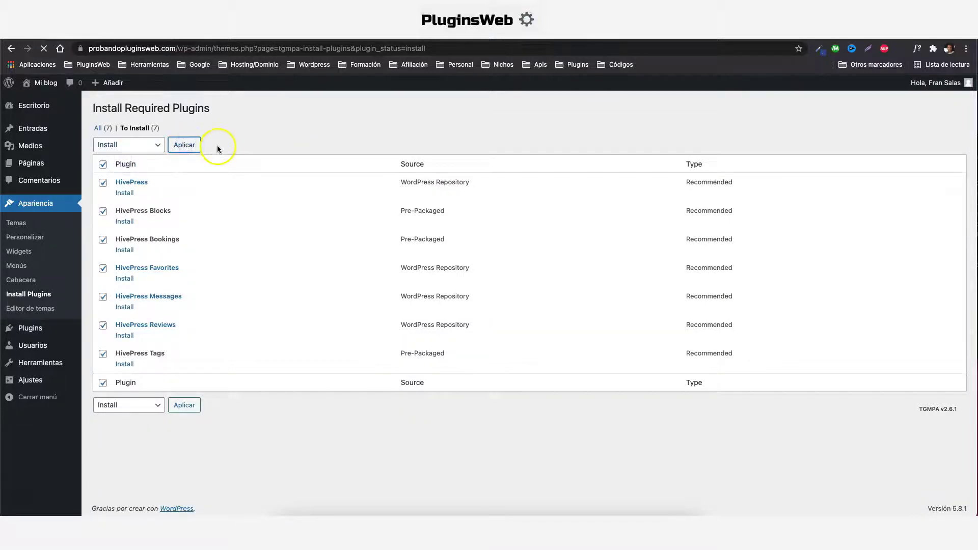
- Return to the required plugins list and bulk activate all the installed HivePress plugins
click(141, 462)
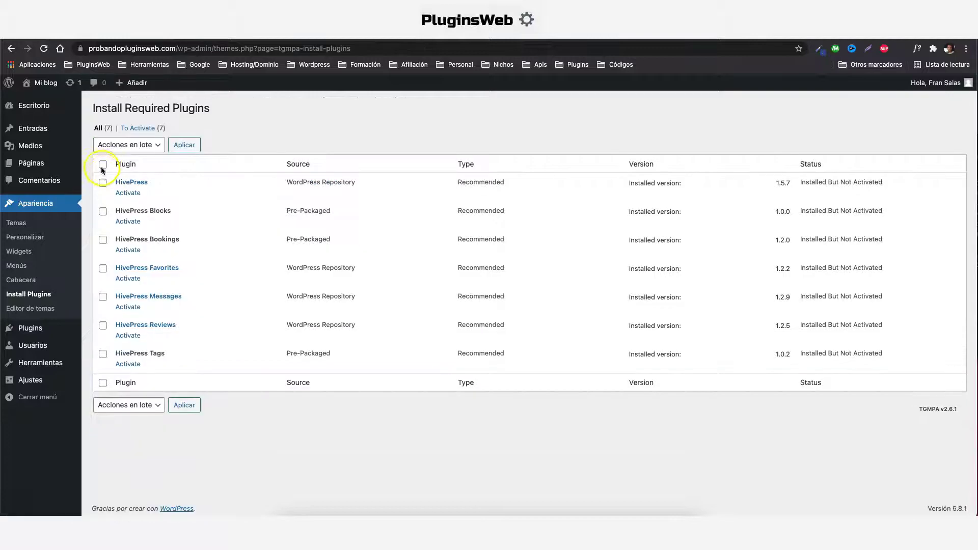
click(102, 164)
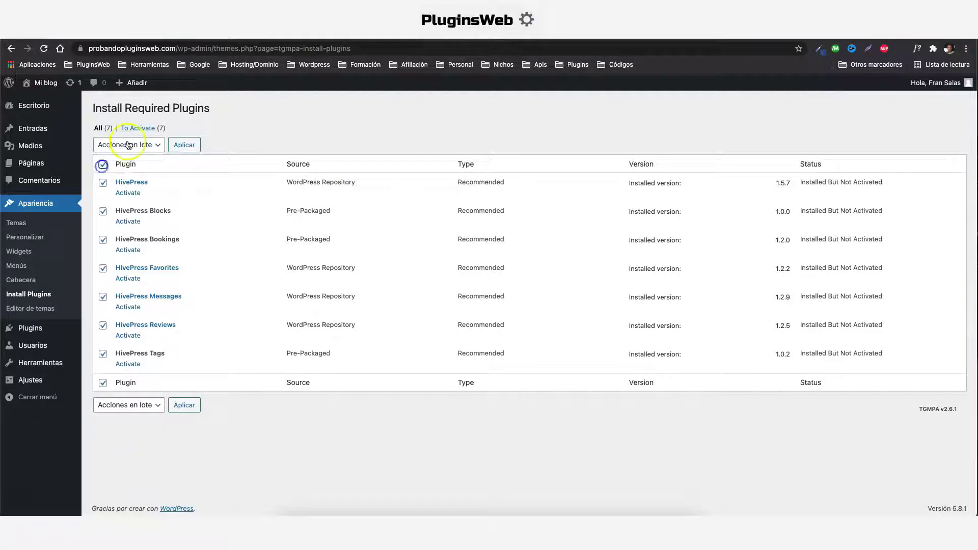
click(133, 145)
click(115, 179)
click(184, 144)
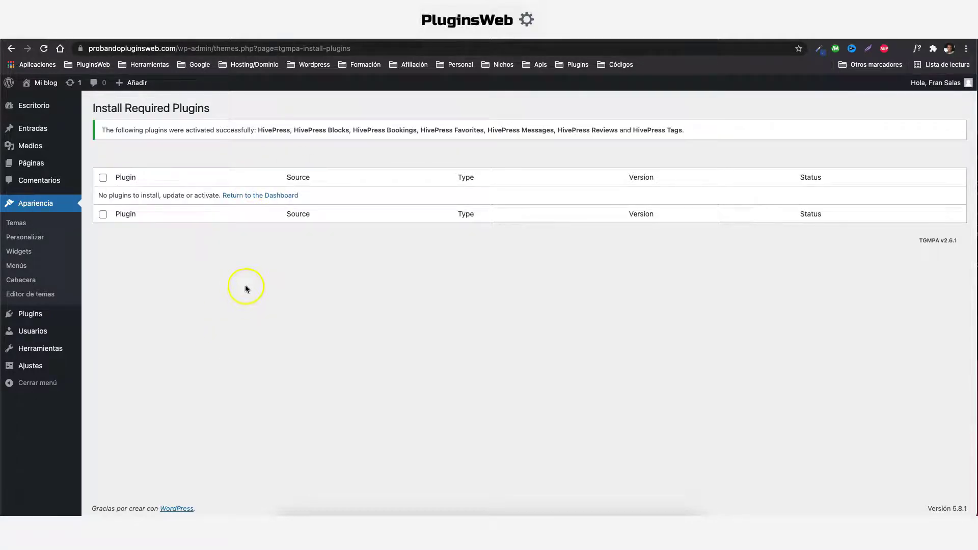
- View the site's front page with the new theme and return to the WordPress admin
mouse_move(38, 83)
click(42, 102)
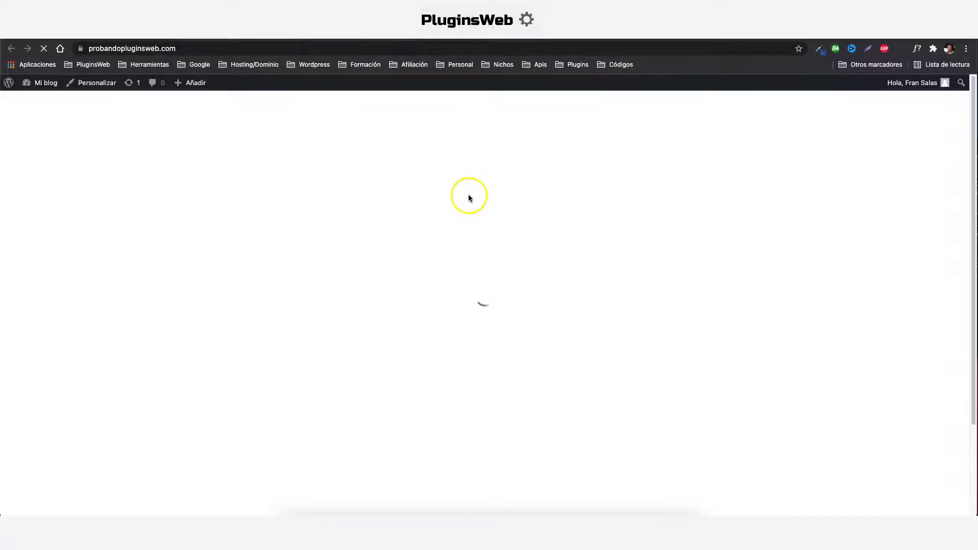
scroll(402, 209, down, 1)
scroll(615, 306, down, 1)
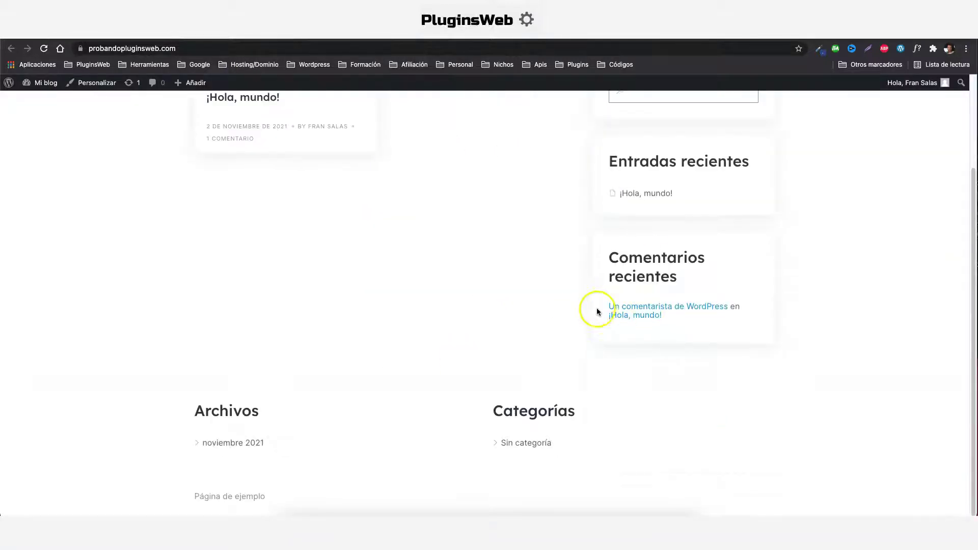
scroll(615, 306, up, 3)
click(122, 31)
- Search the plugin directory for "one click demo import", then install and activate the One Click Demo Import plugin
mouse_move(28, 315)
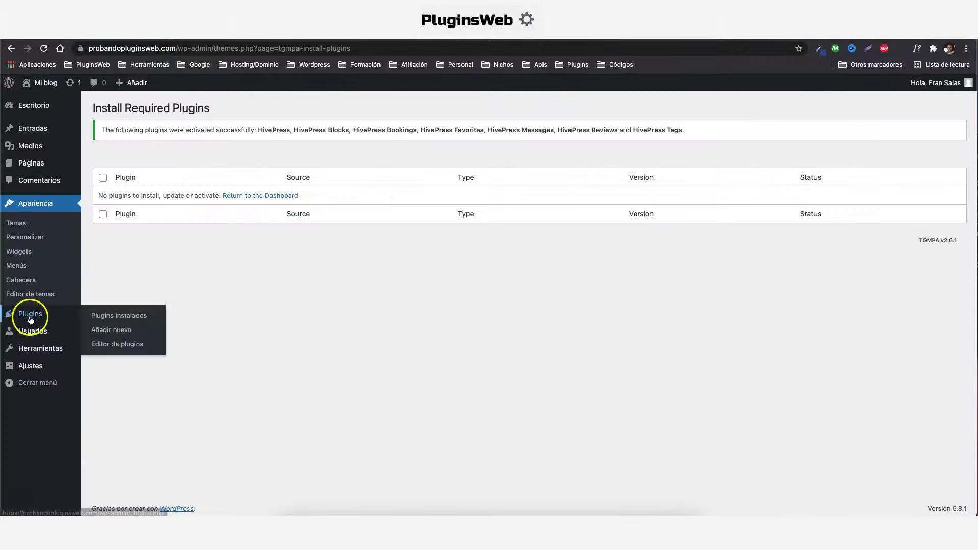
click(121, 332)
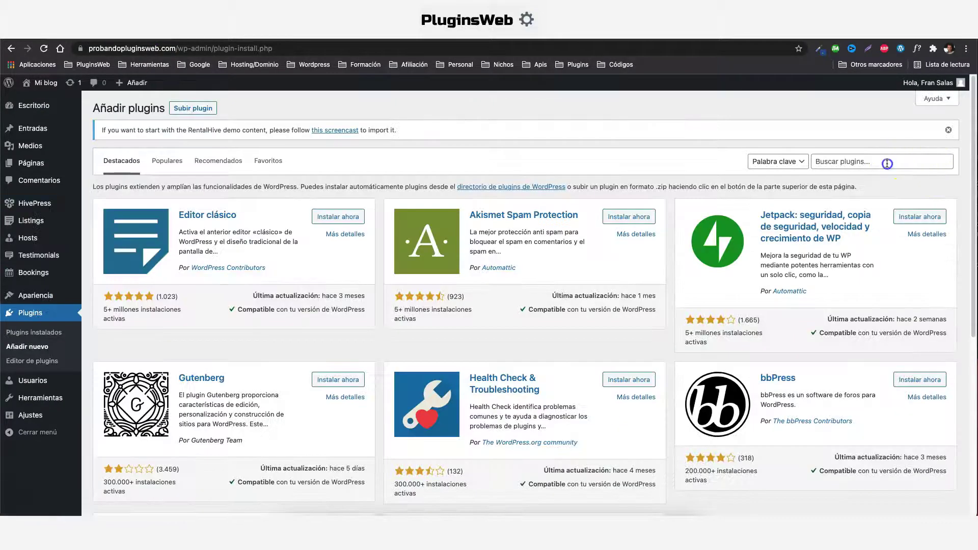
click(887, 164)
text(one click demo impor)
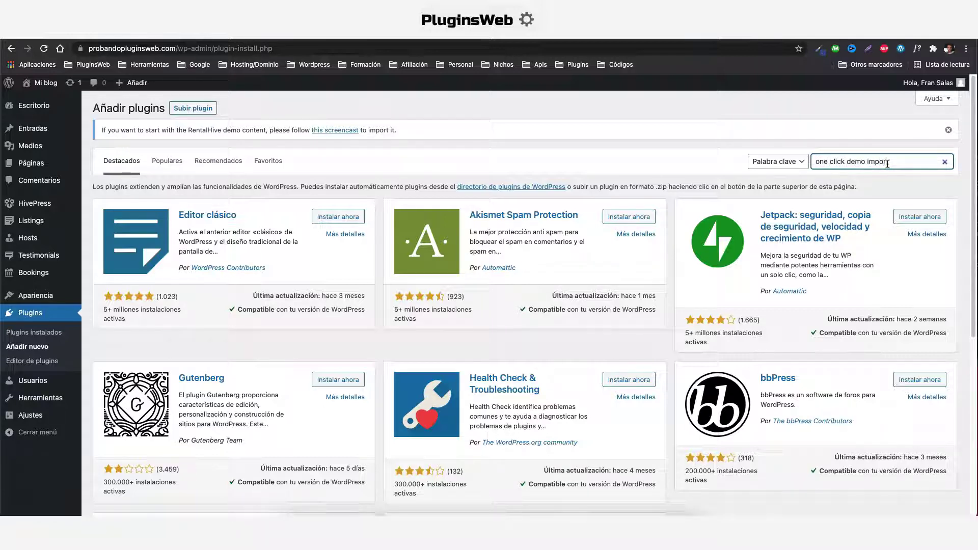
text(t)
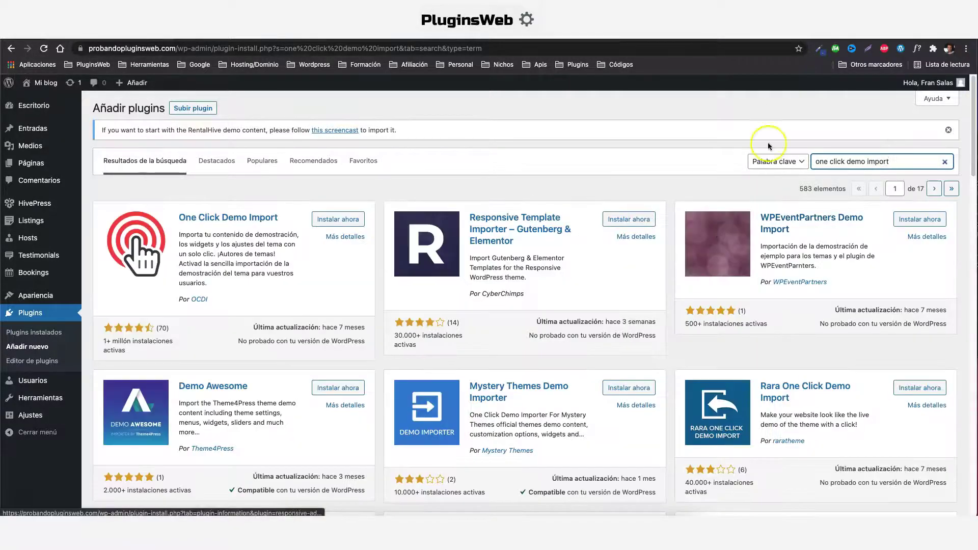
click(336, 219)
click(345, 220)
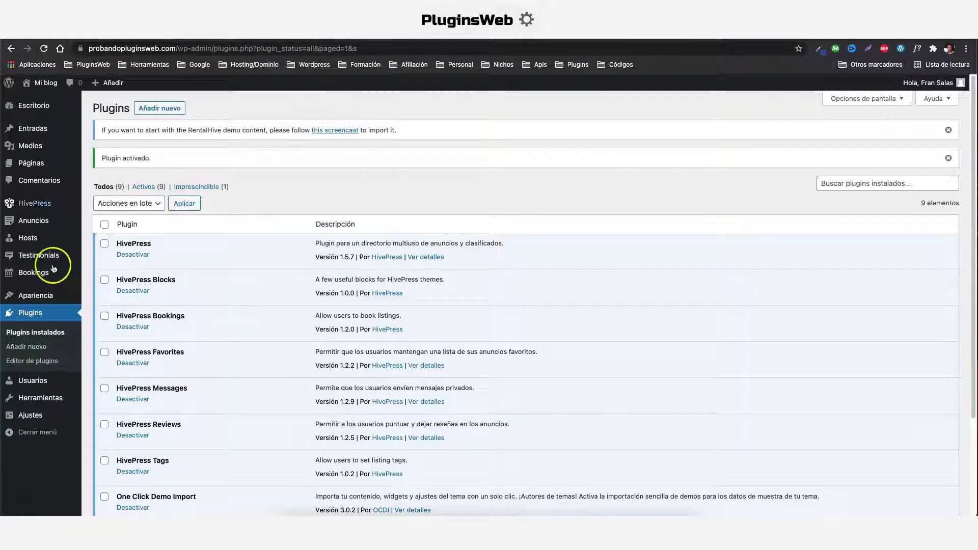
- Import the RentalHive demo content with One Click Demo Import, leaving out the recommended extra plugins, and read the import report
mouse_move(31, 296)
click(108, 375)
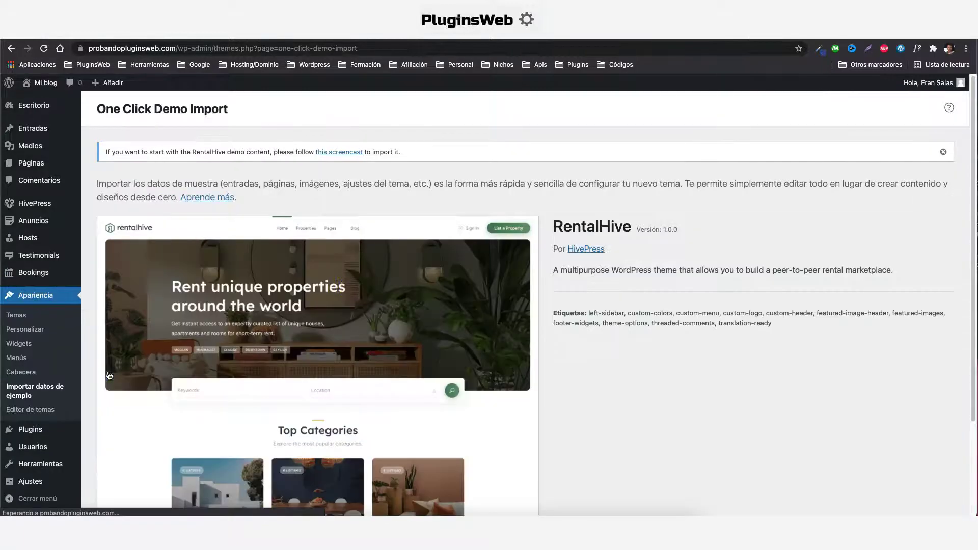
scroll(362, 280, down, 3)
click(171, 458)
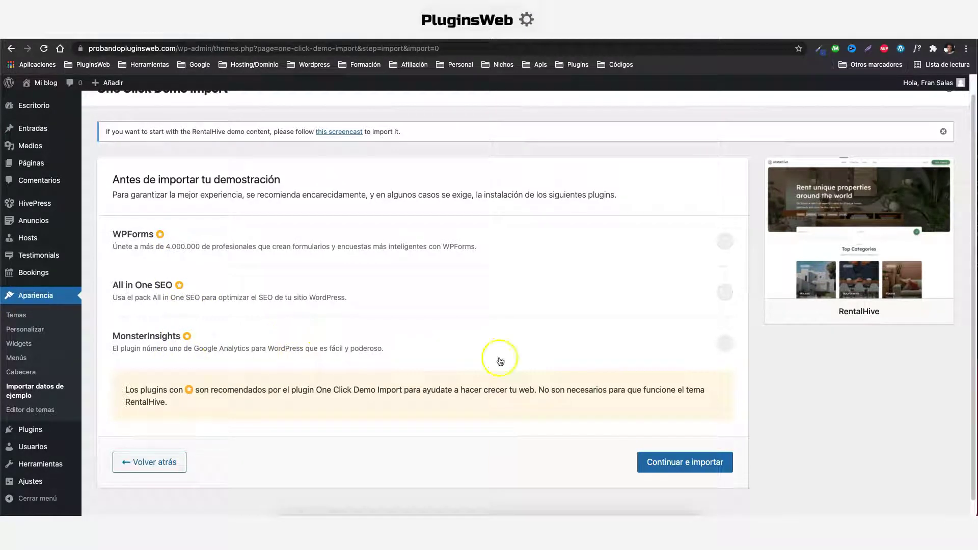
click(673, 464)
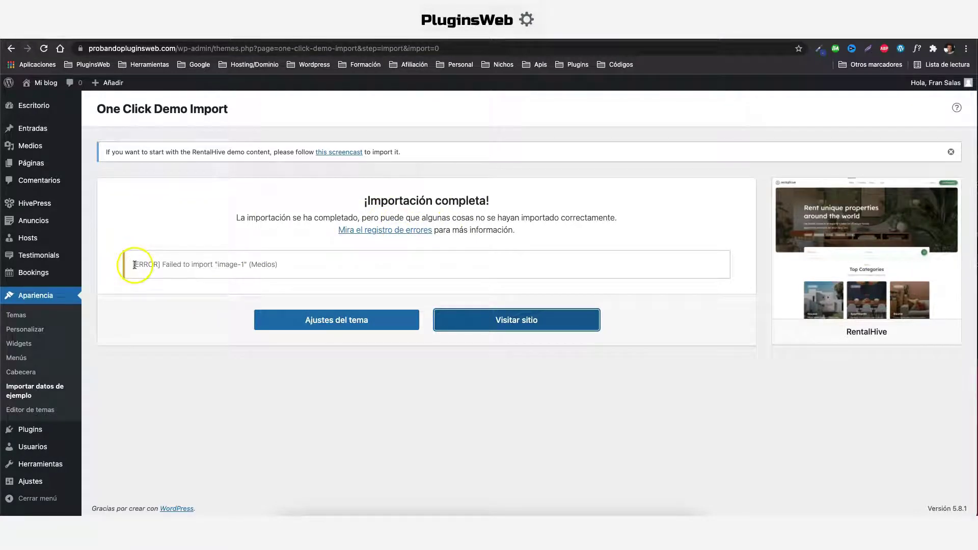
drag(132, 264, 297, 265)
click(213, 266)
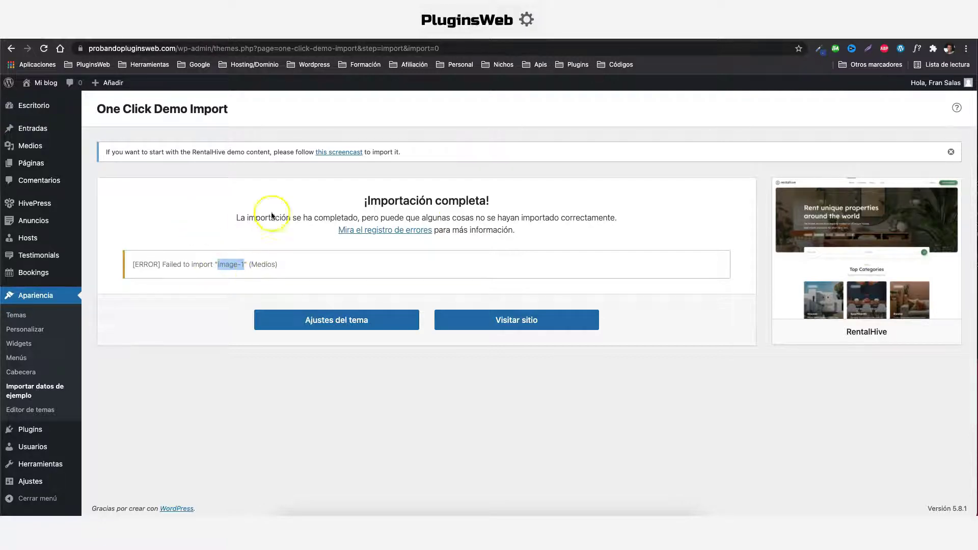
- Visit the imported site and review its front page from the hero search through the categories to the Top Properties carousel
click(492, 322)
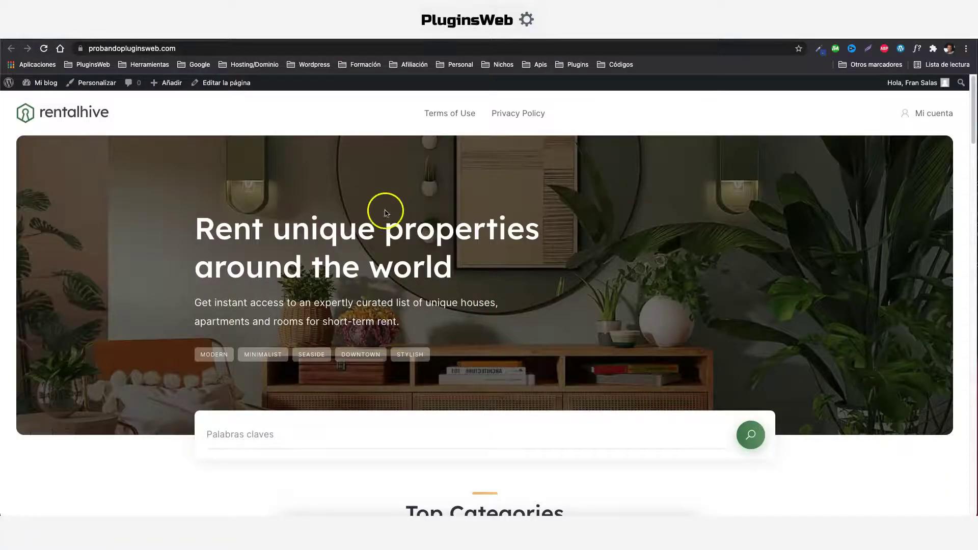
scroll(242, 234, down, 4)
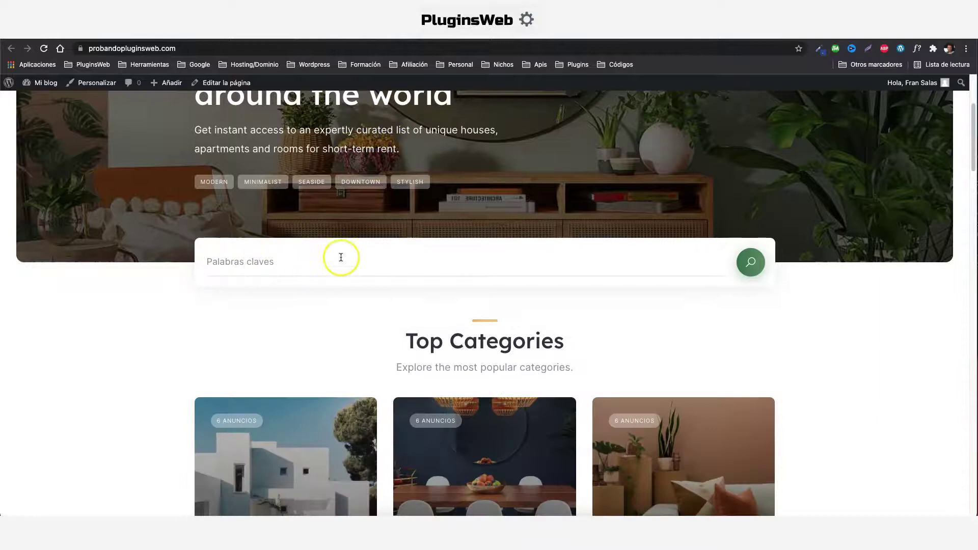
scroll(340, 256, down, 4)
scroll(479, 279, down, 8)
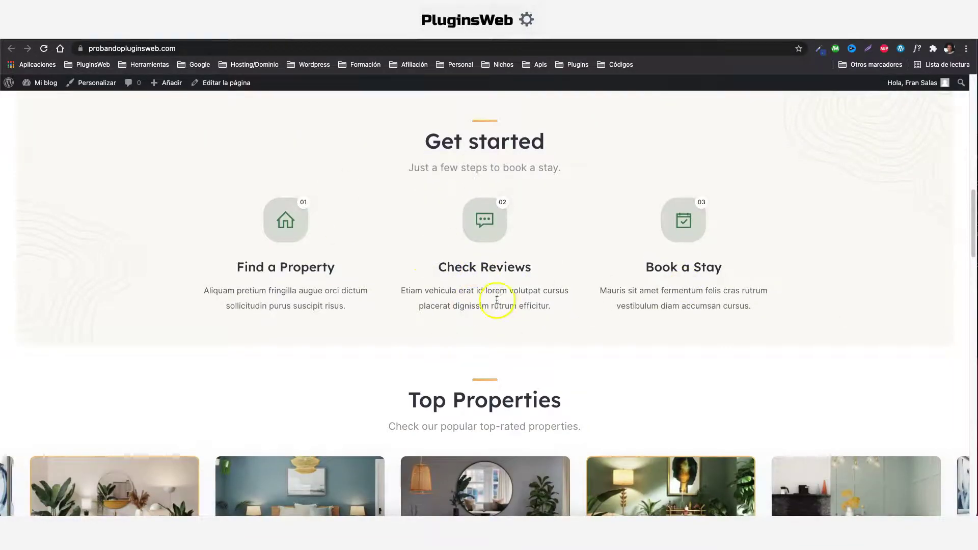
scroll(538, 295, down, 4)
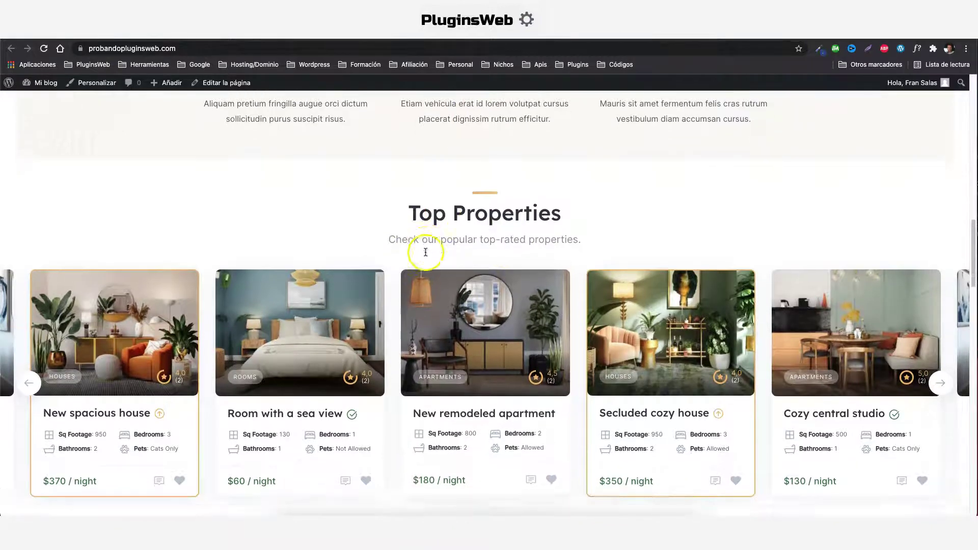
scroll(426, 252, down, 1)
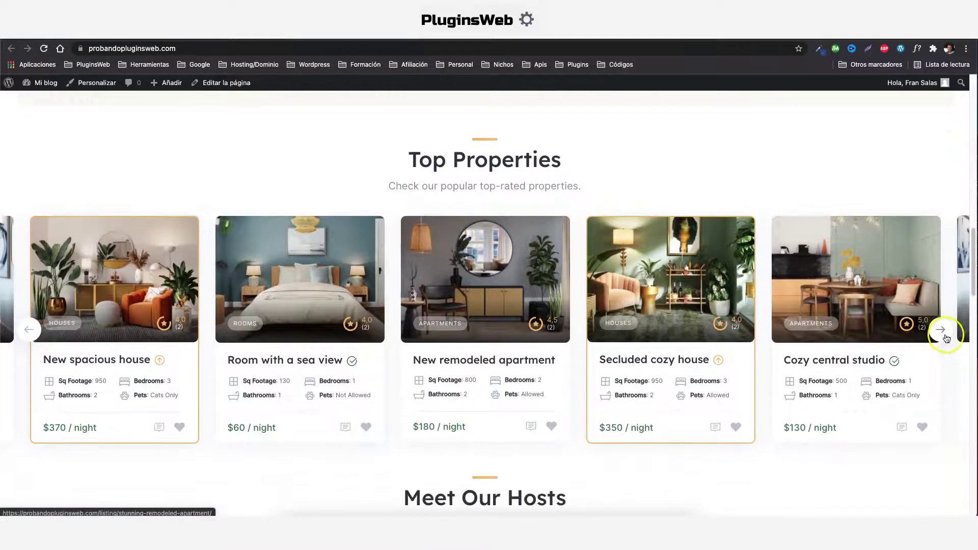
click(943, 336)
click(942, 335)
click(942, 335)
scroll(570, 337, down, 6)
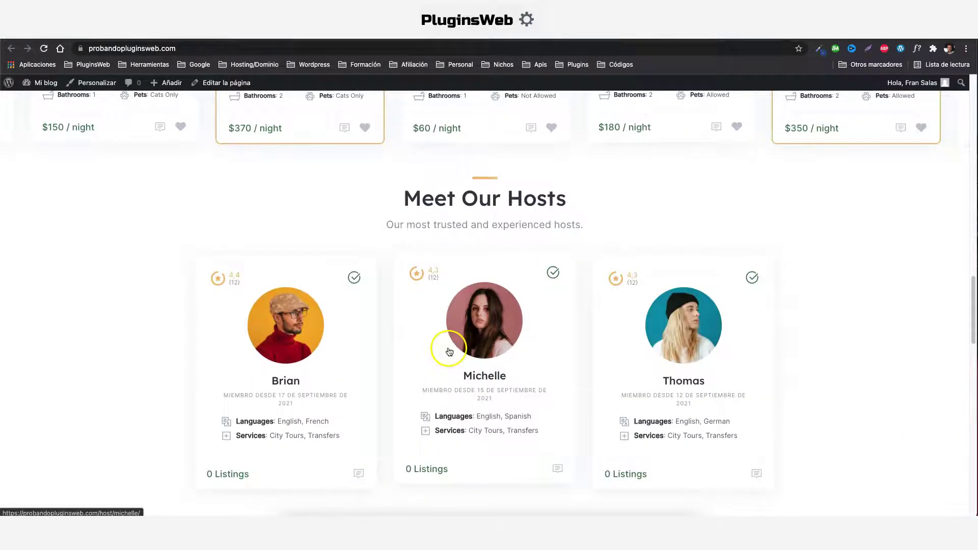
- Examine the hosts, testimonials carousel, blog, rent and host call-to-action and footer sections of the front page
scroll(480, 332, down, 6)
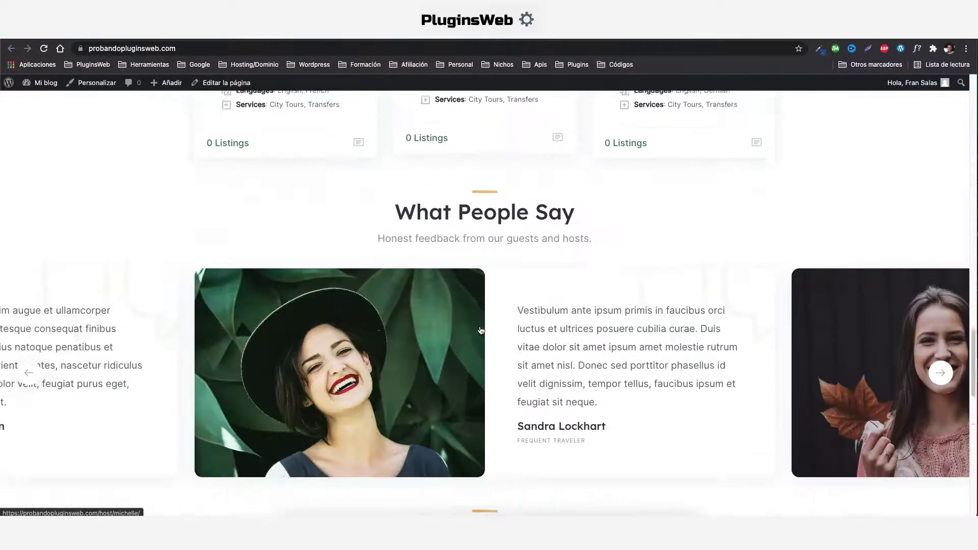
scroll(480, 330, down, 1)
click(942, 322)
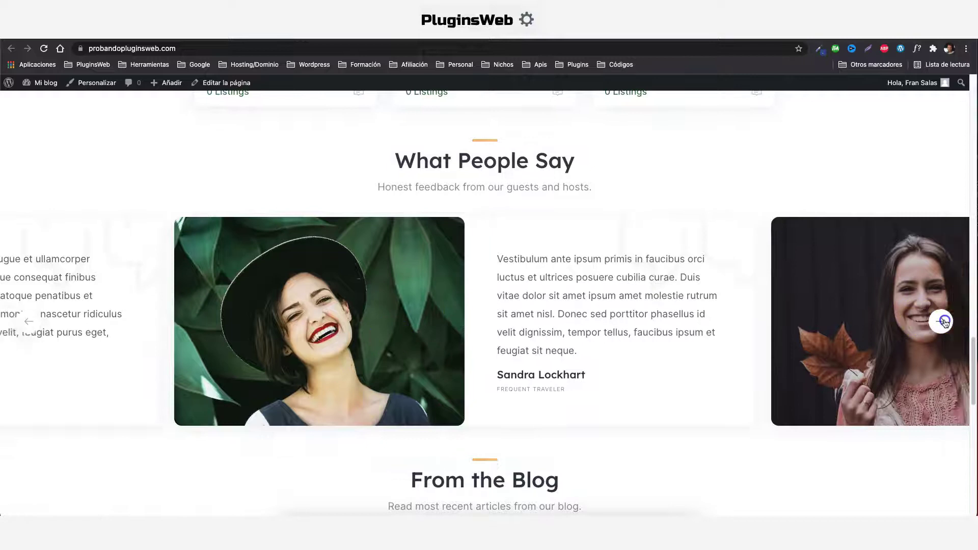
click(942, 322)
scroll(512, 305, down, 6)
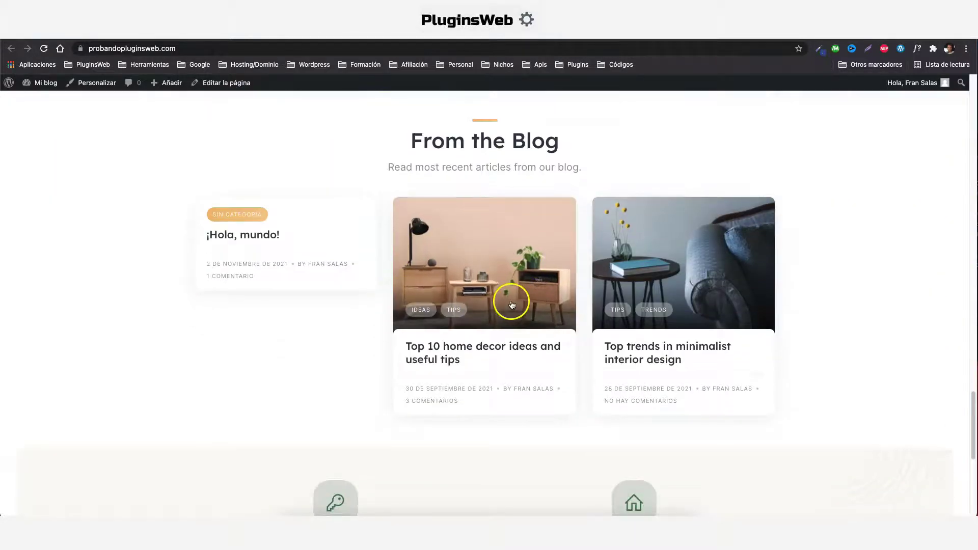
scroll(512, 304, down, 5)
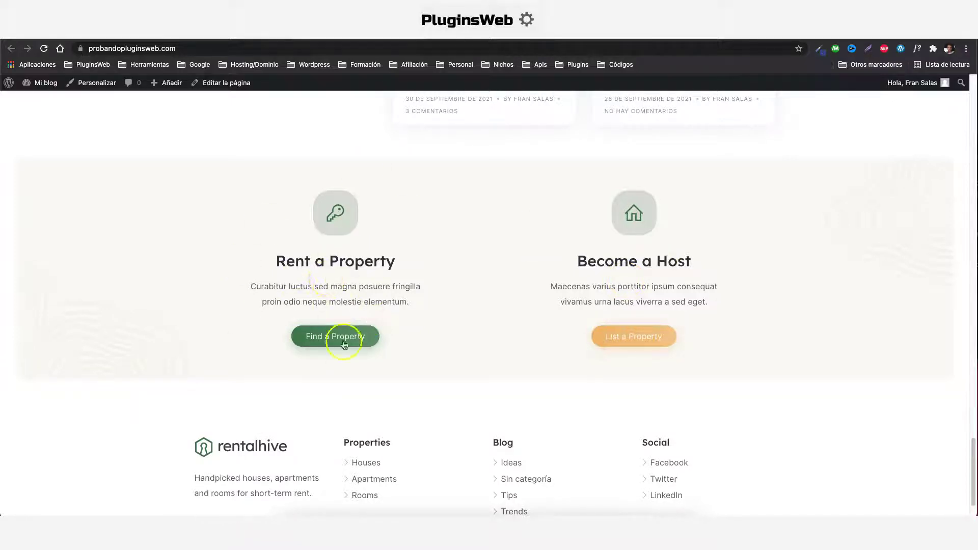
scroll(313, 323, down, 3)
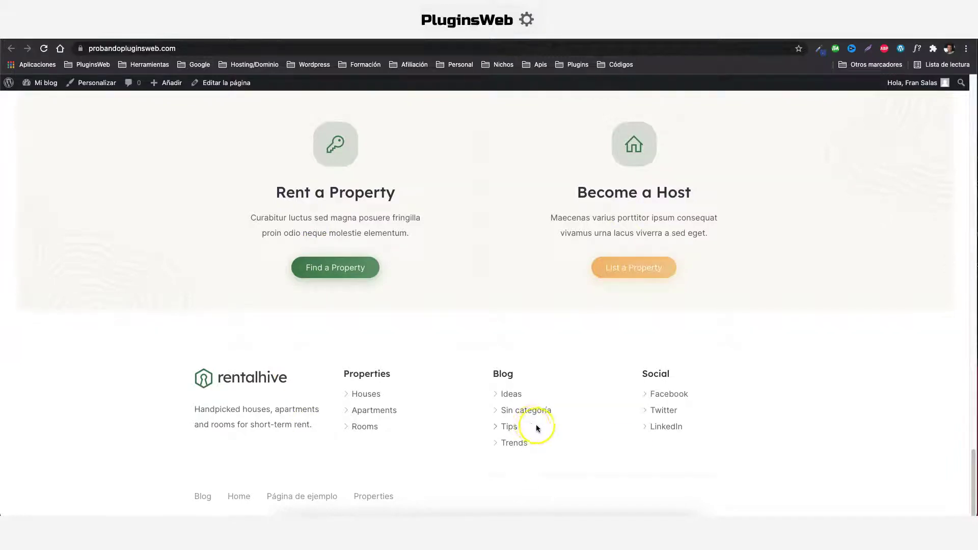
scroll(509, 367, up, 20)
scroll(509, 358, up, 7)
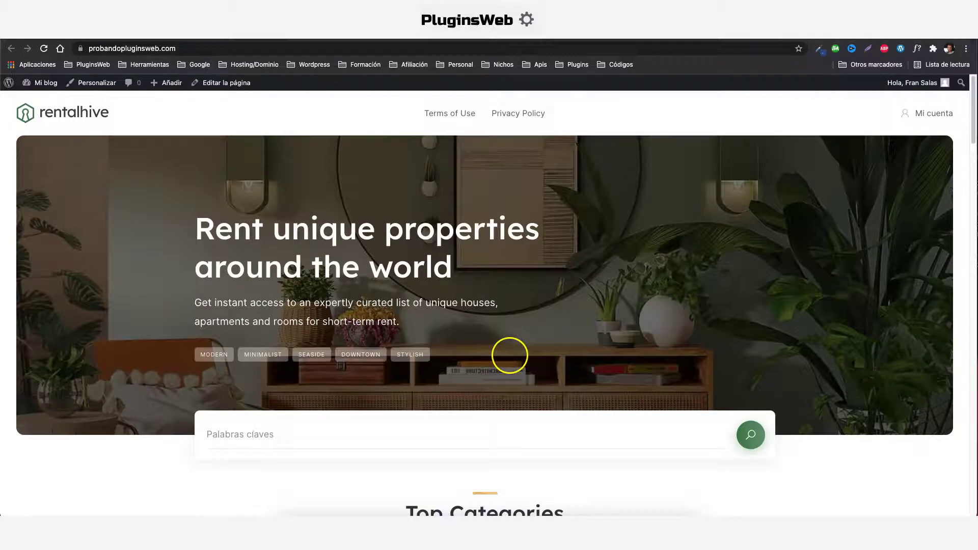
- Open the front page for editing, dismiss the editor's introduction and change the page title to "Inicio"
click(225, 83)
click(560, 165)
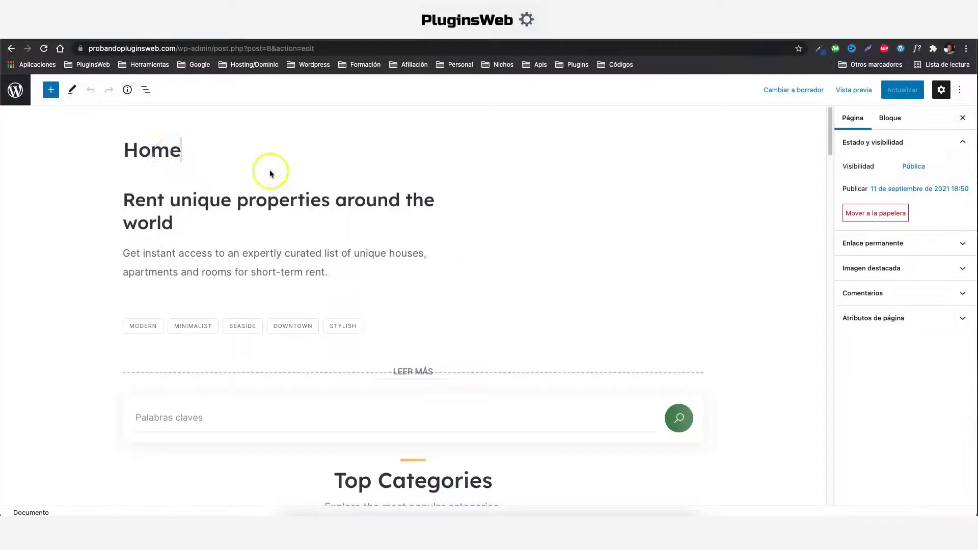
drag(185, 150, 113, 148)
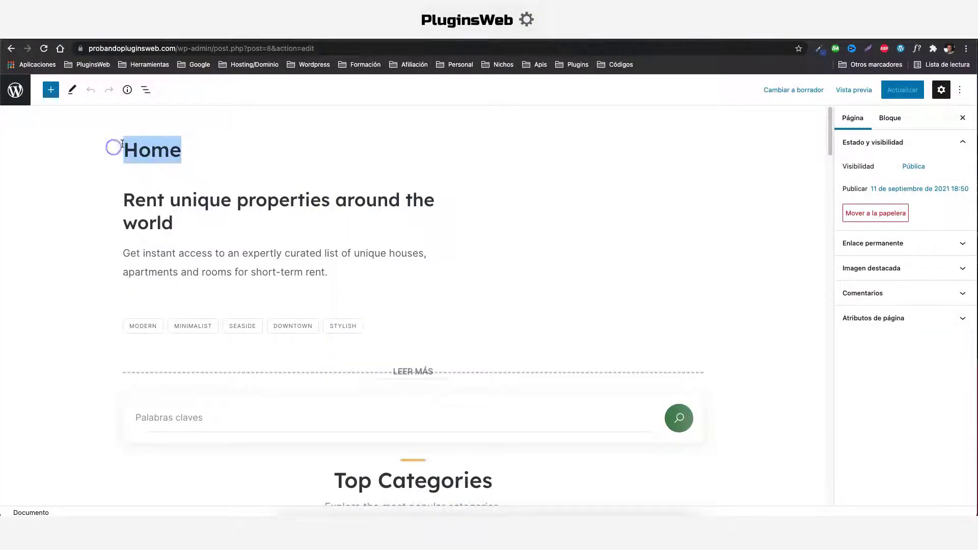
text(Inicio)
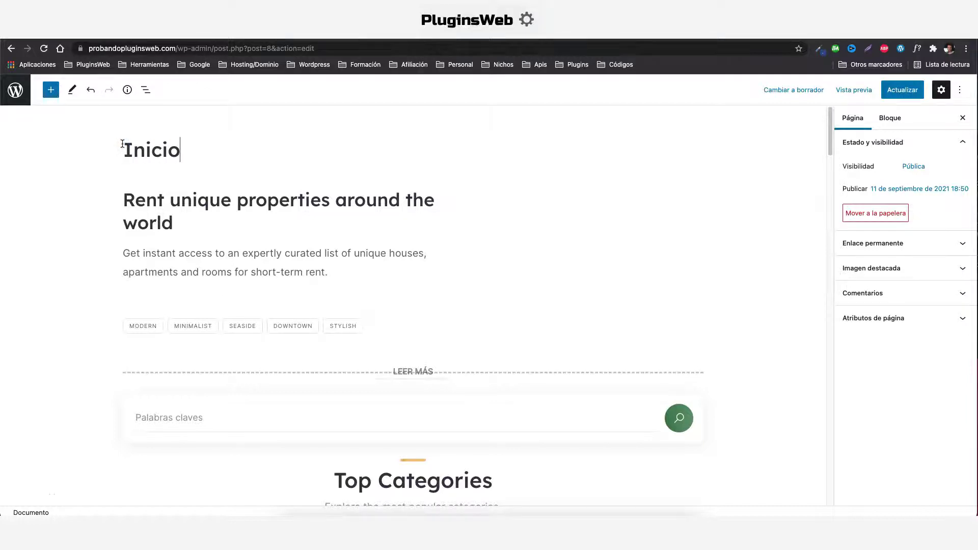
- Inspect the block settings of the main heading, the Listing Tags and the listing search form
click(184, 199)
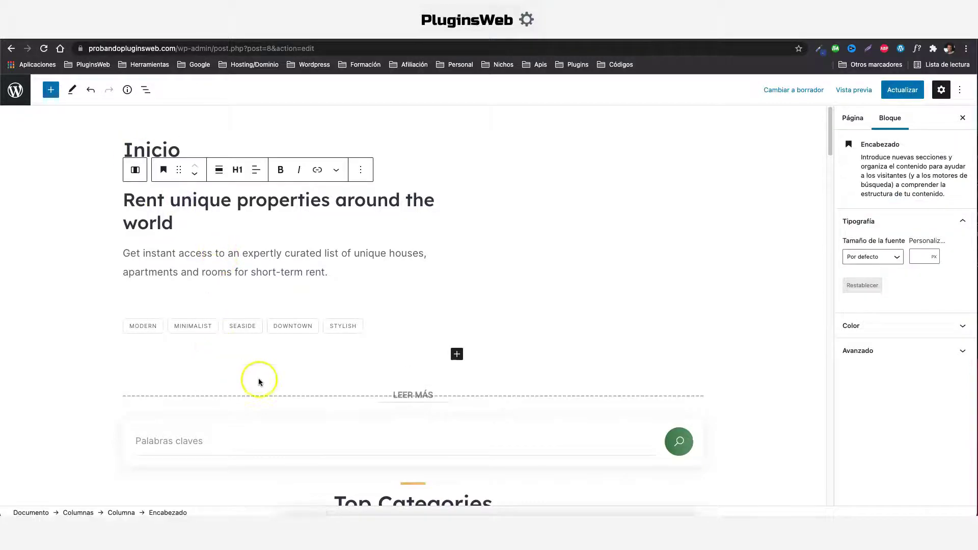
scroll(305, 356, down, 1)
click(350, 307)
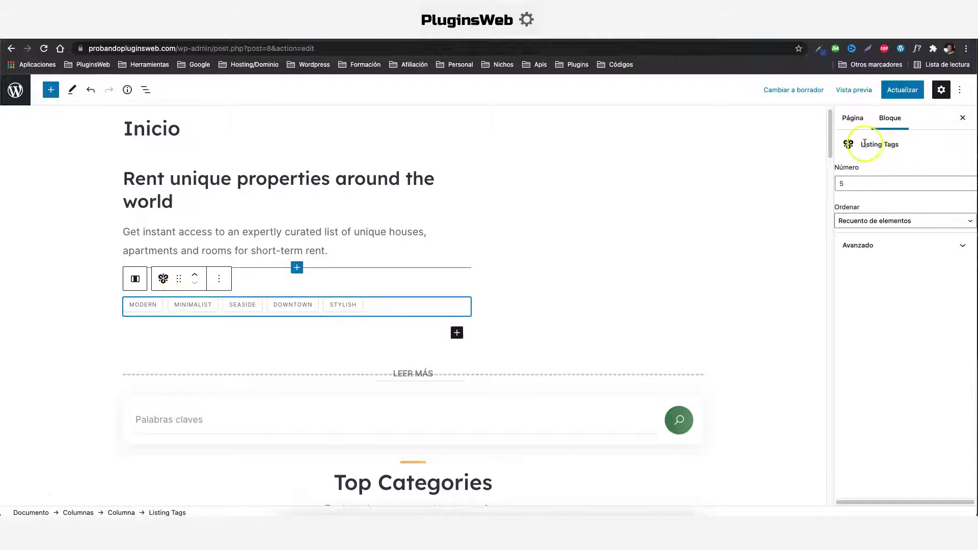
drag(861, 144, 894, 145)
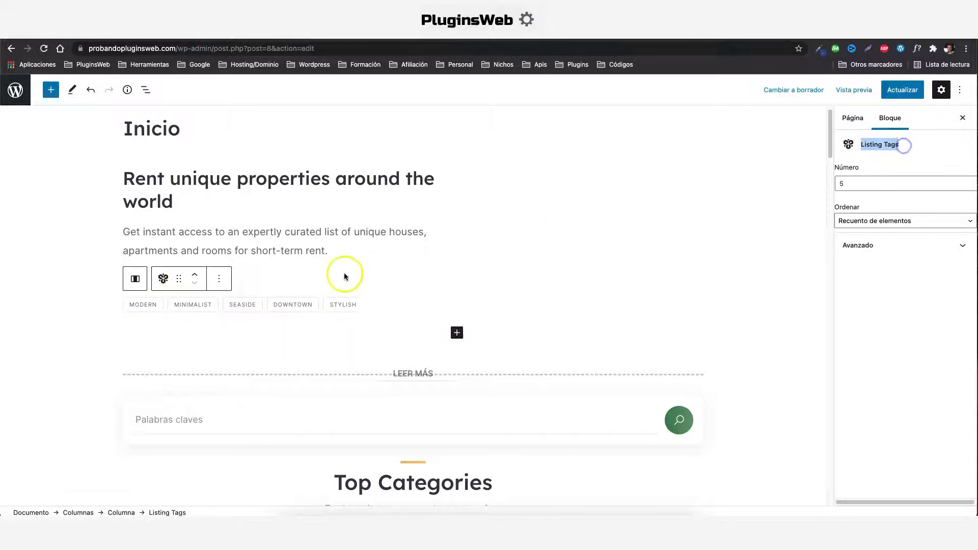
scroll(342, 312, down, 5)
click(447, 296)
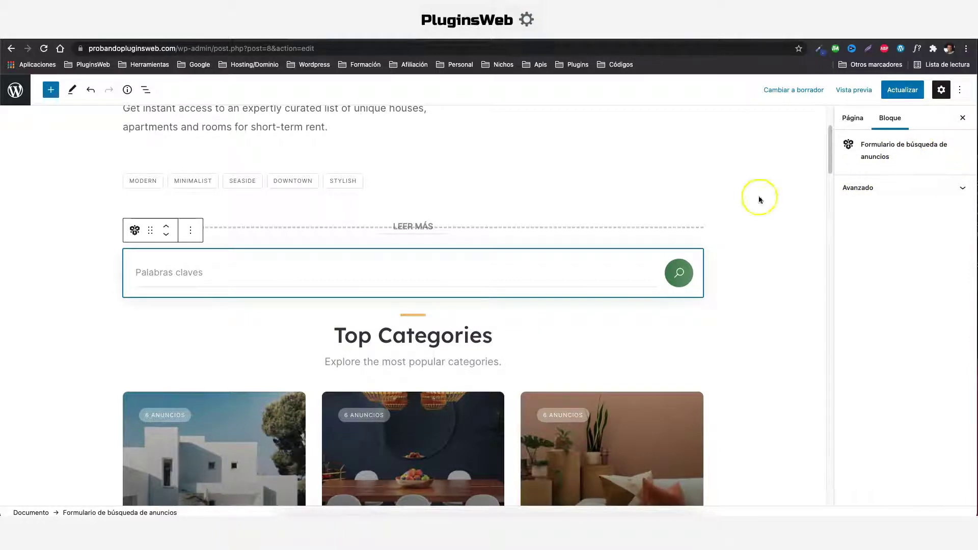
- Inspect the block settings of the Top Categories heading, its description paragraph and the listing categories grid
scroll(480, 365, down, 3)
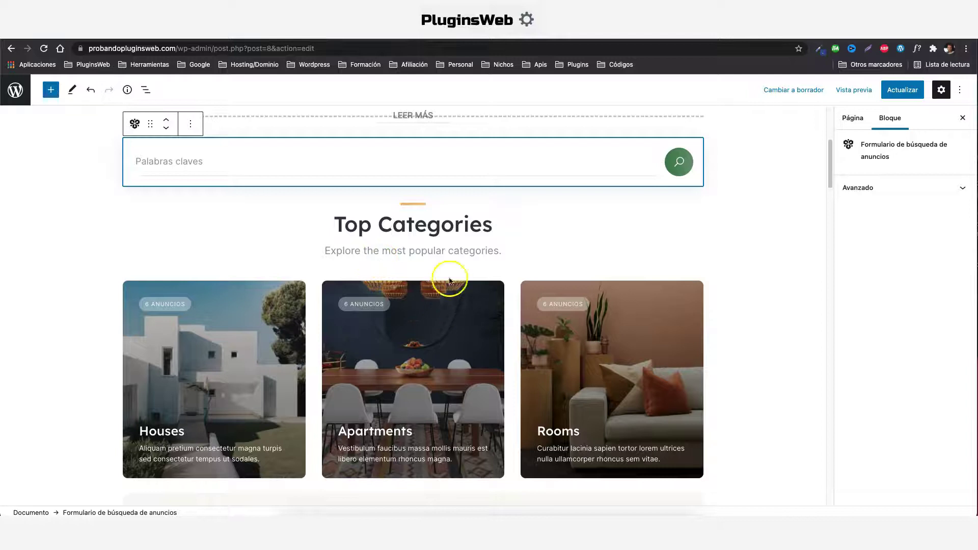
click(429, 228)
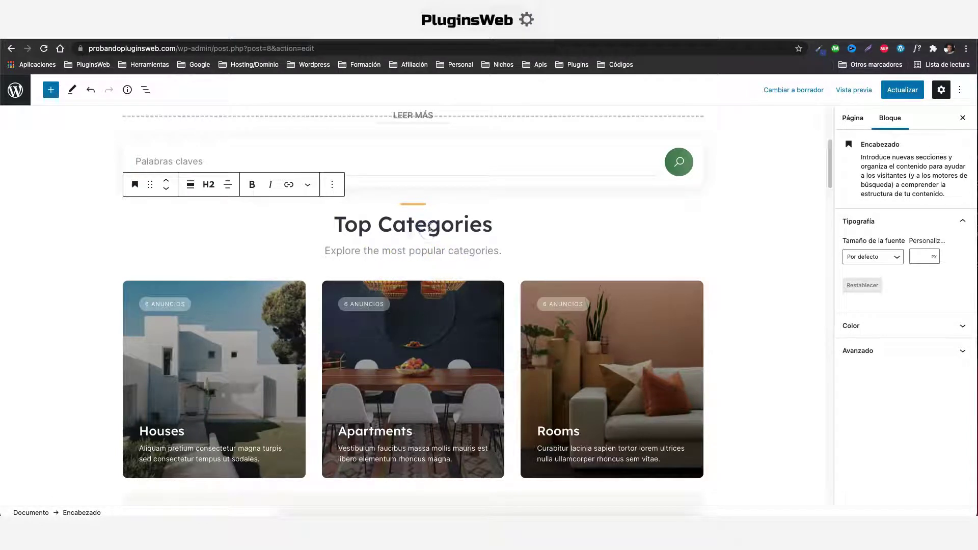
click(420, 250)
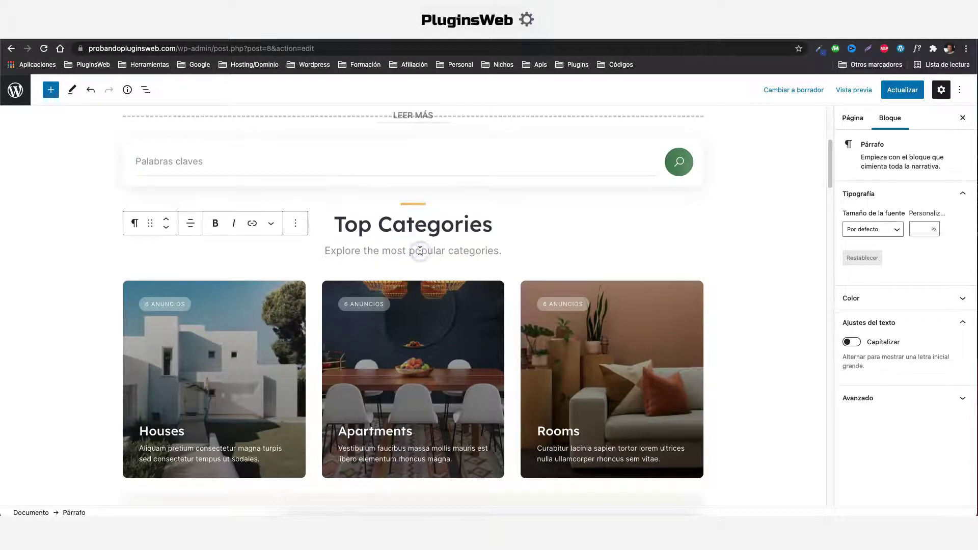
click(445, 352)
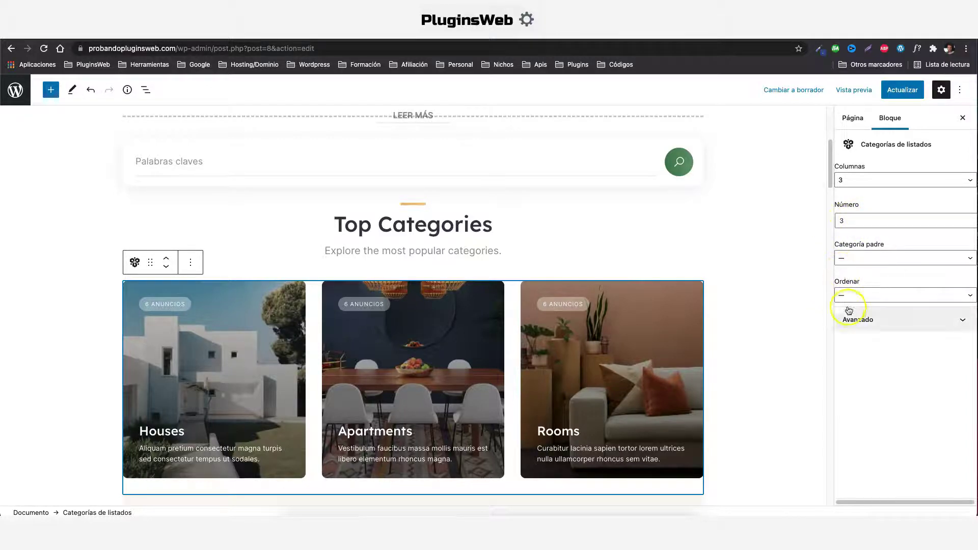
scroll(471, 339, down, 7)
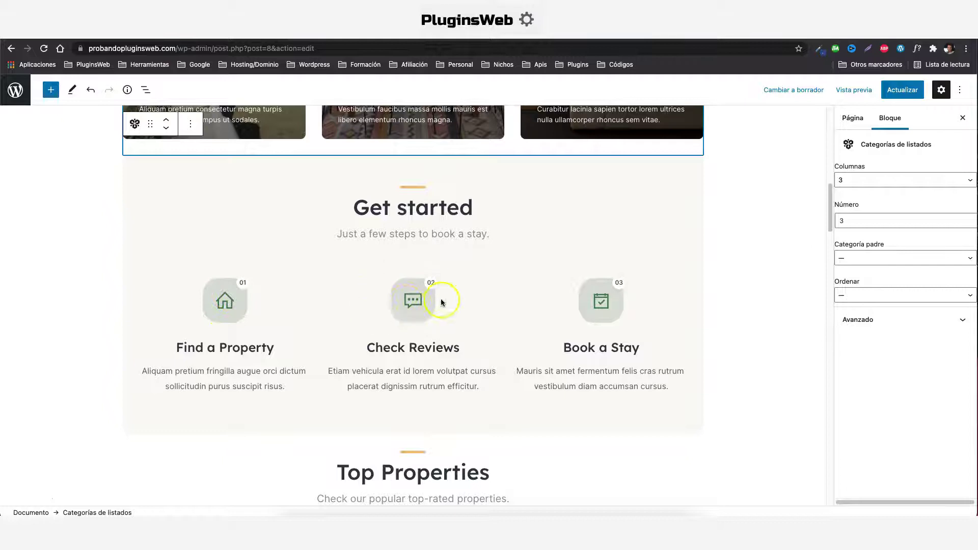
- Set the icon of the Check Reviews Feature block in the Get started section to cookie-bite
click(406, 301)
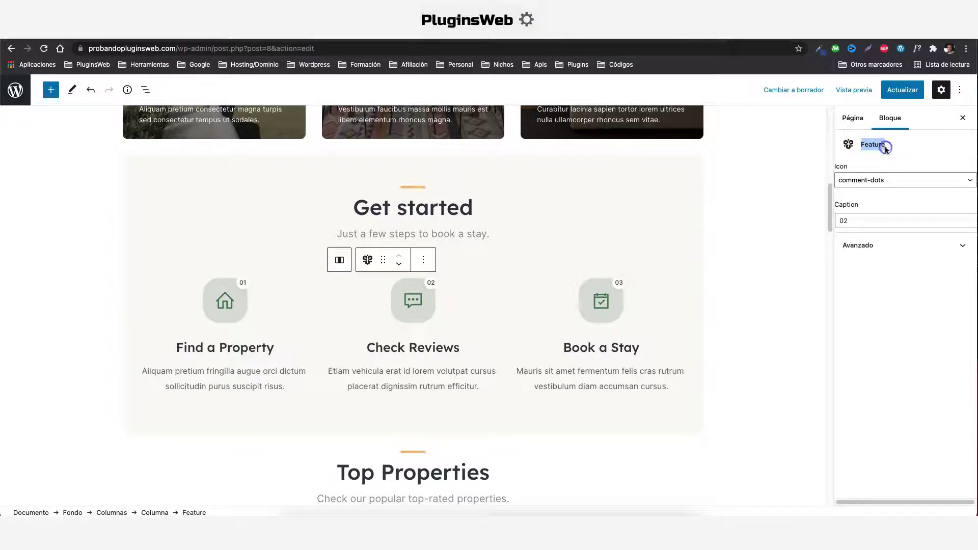
click(882, 180)
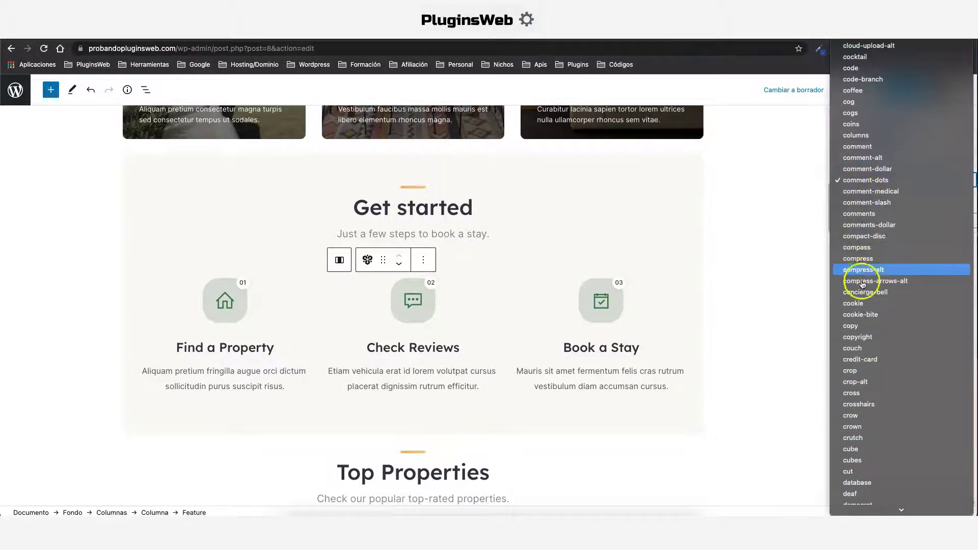
click(859, 319)
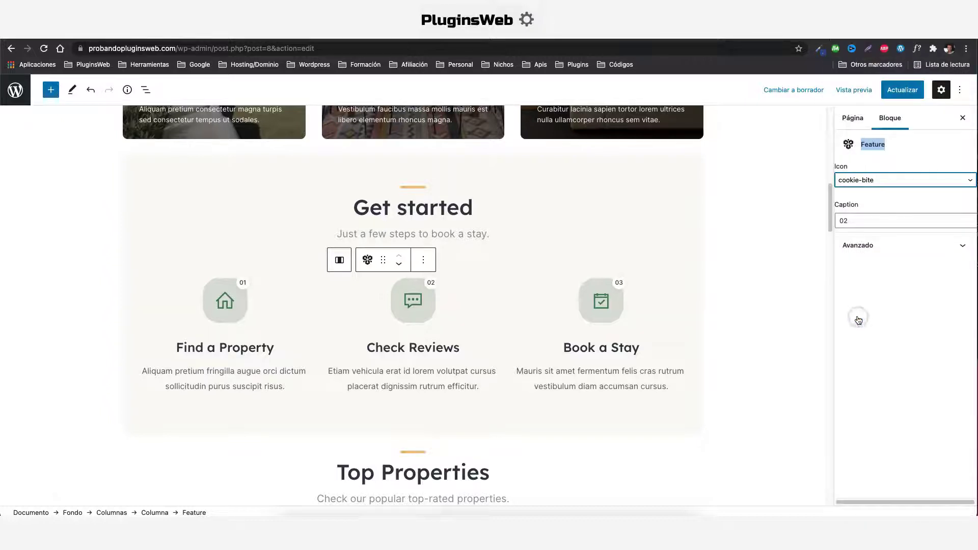
- Inspect the block settings of the Check Reviews heading in the Get started section
click(418, 347)
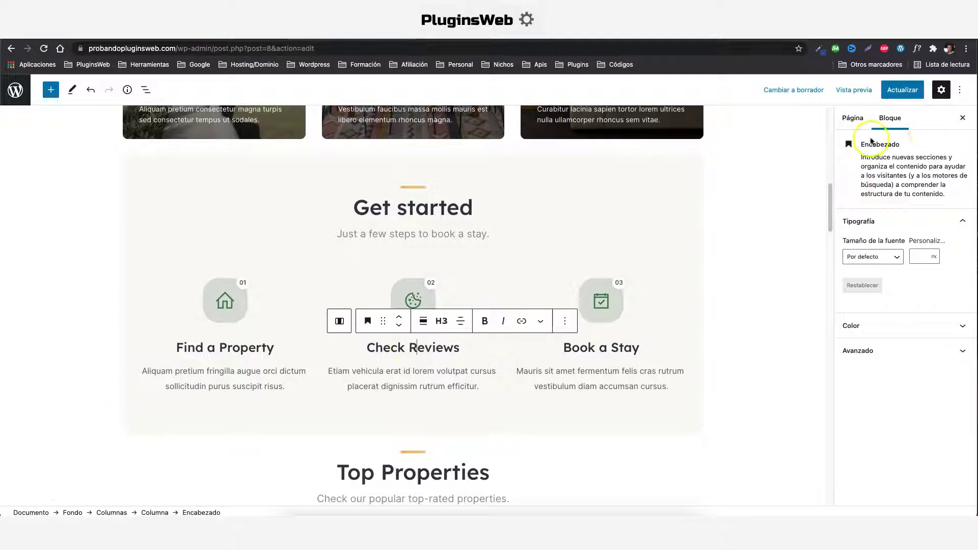
scroll(465, 282, down, 3)
scroll(491, 258, up, 3)
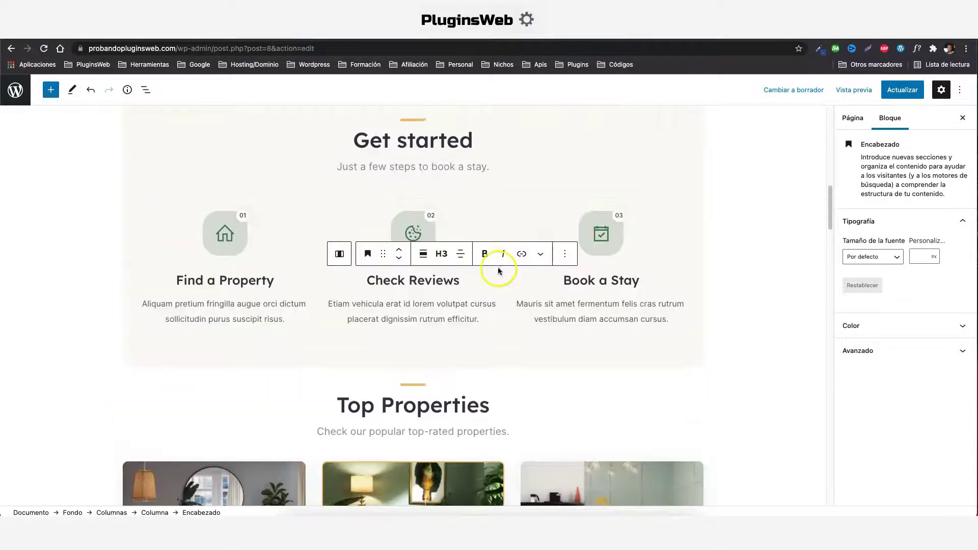
- Inspect the block settings of the listings grid (Anuncios) in the Top Properties section, including its slider option
scroll(484, 269, down, 4)
scroll(418, 273, down, 5)
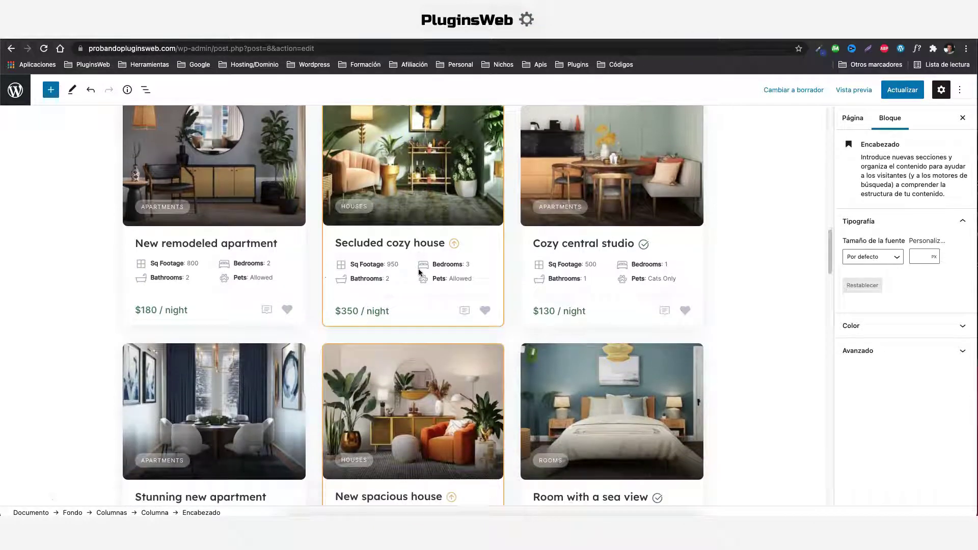
click(514, 333)
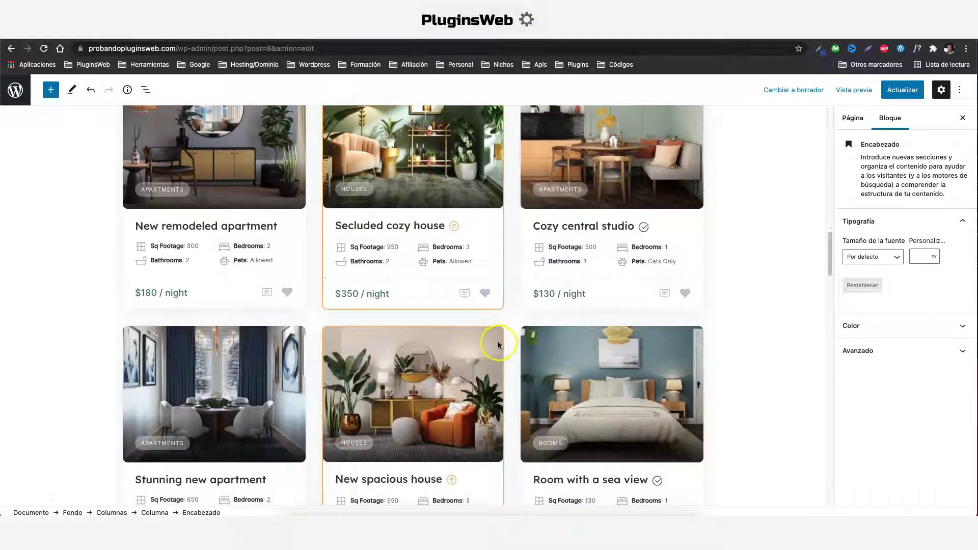
scroll(417, 224, up, 3)
click(438, 270)
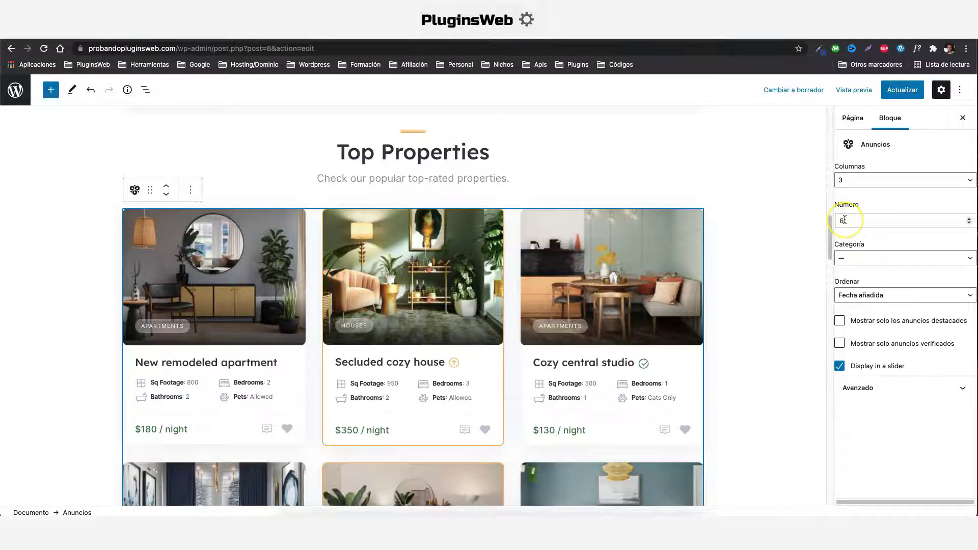
click(863, 367)
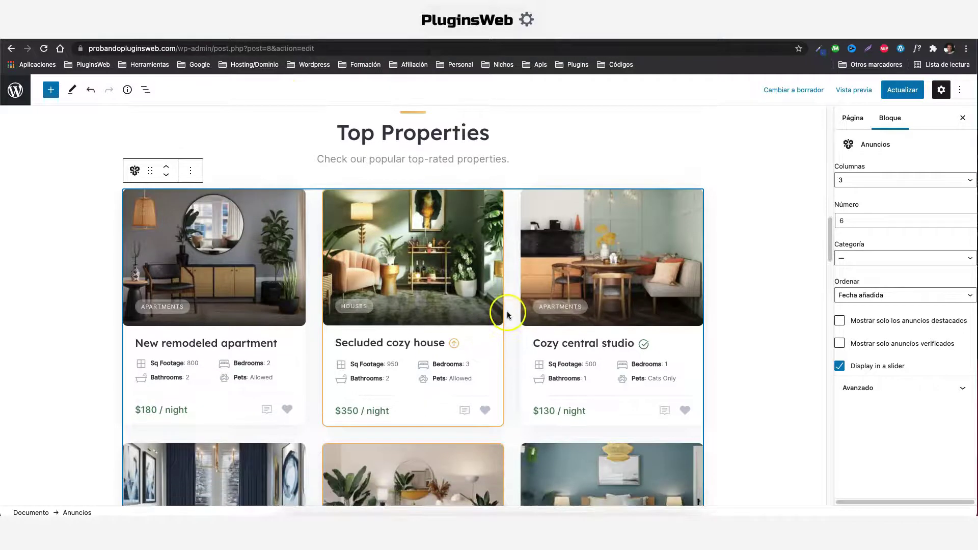
scroll(254, 179, down, 3)
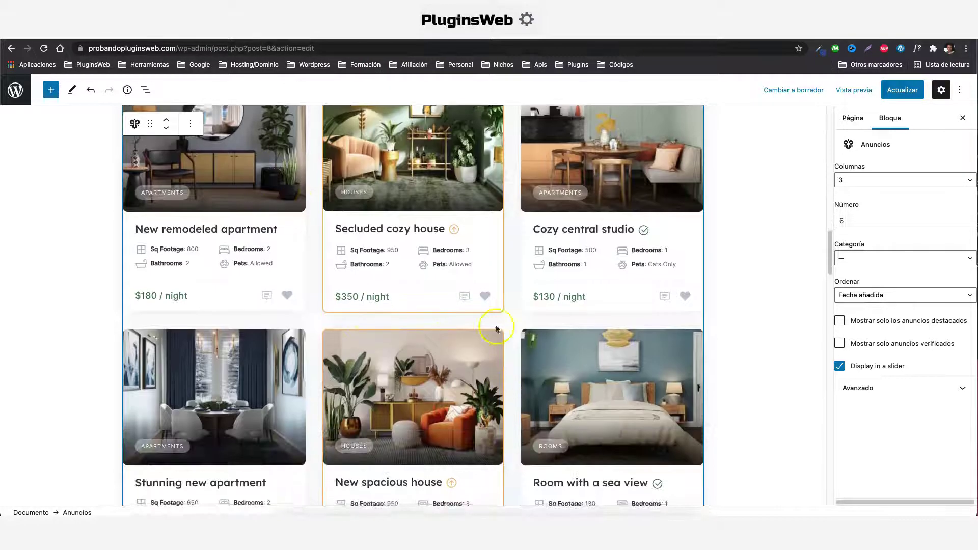
scroll(497, 328, up, 1)
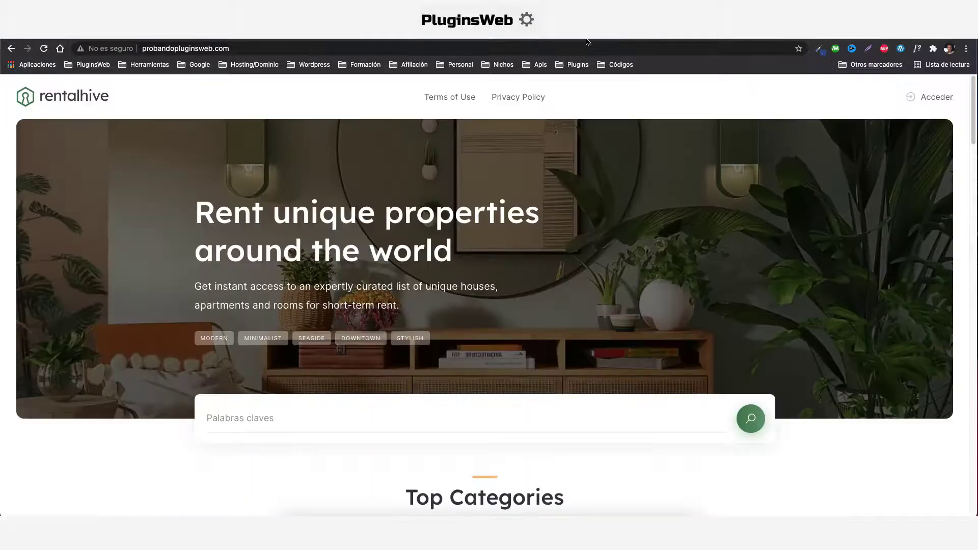
- View the Top Properties slider on the live home page, advance it twice and return to the page editor
scroll(544, 270, down, 20)
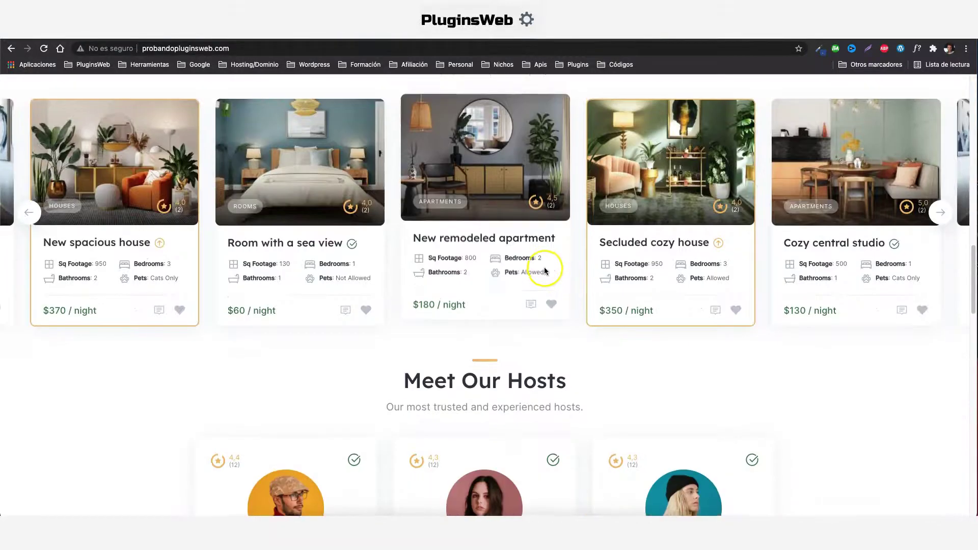
scroll(544, 270, up, 2)
click(940, 304)
click(940, 304)
click(560, 43)
- Inspect the Hosts block settings in the Meet Our Hosts section, including its sorting choices and slider option
scroll(441, 233, down, 7)
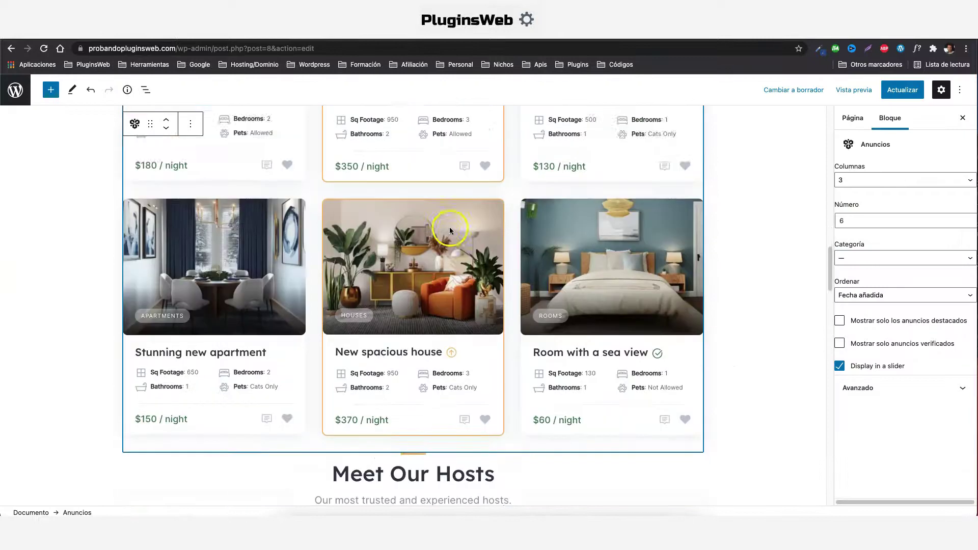
scroll(451, 220, up, 3)
scroll(451, 220, down, 5)
scroll(448, 224, up, 1)
scroll(447, 224, down, 3)
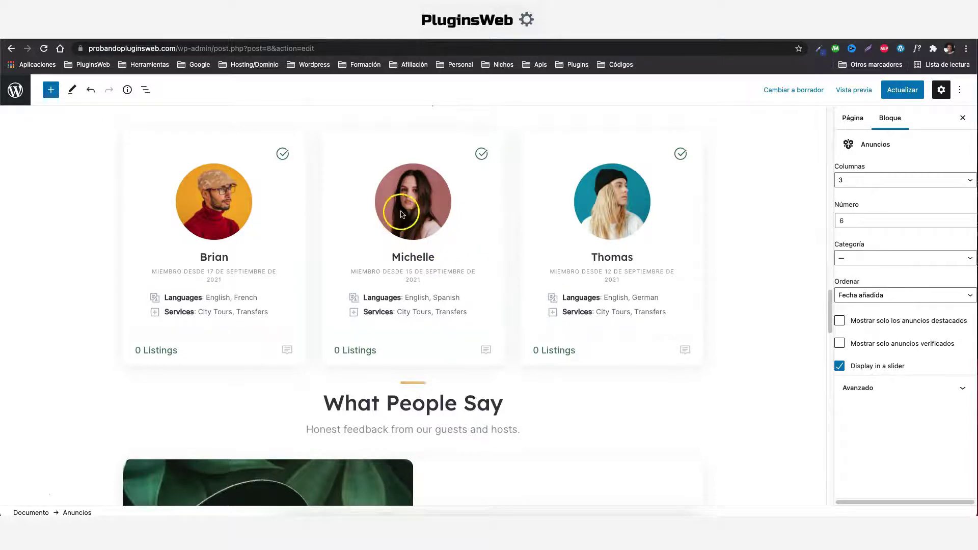
click(427, 209)
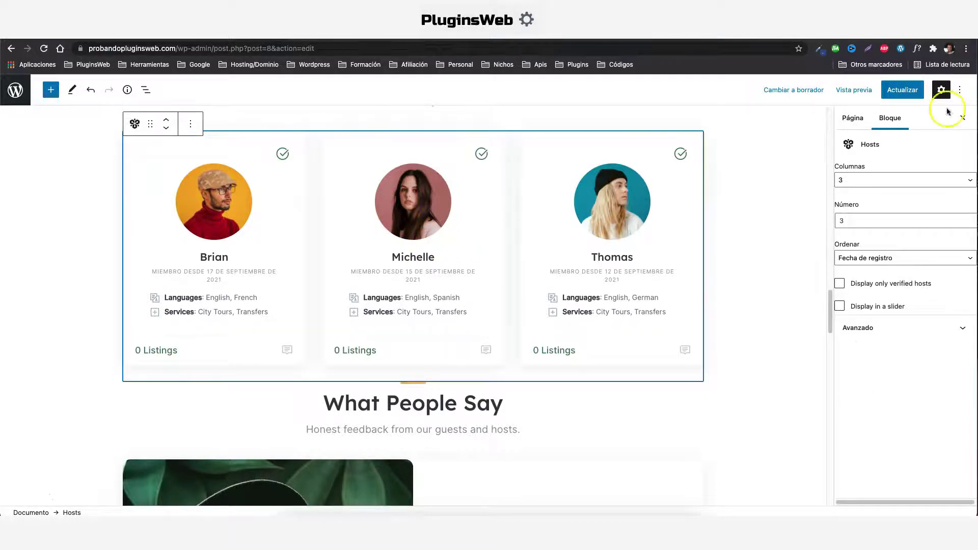
click(861, 145)
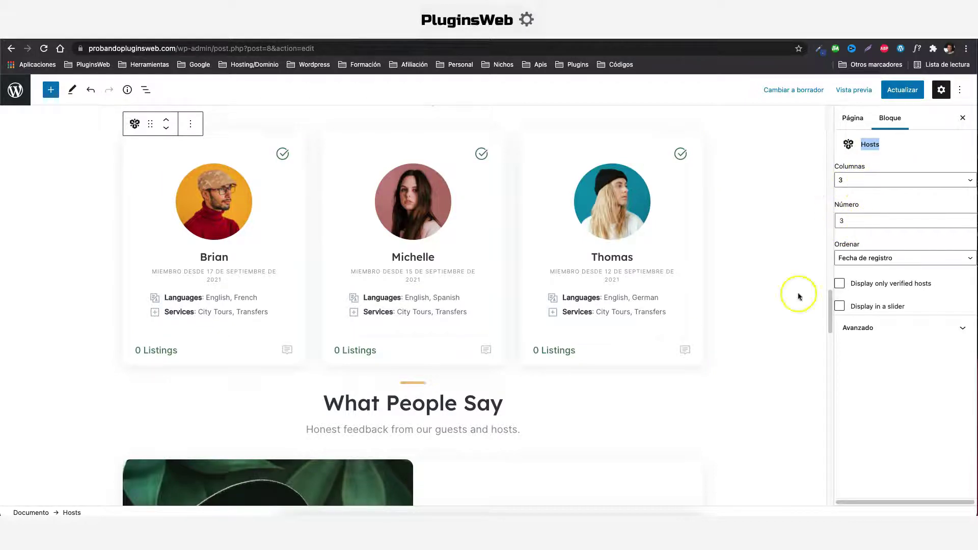
click(872, 260)
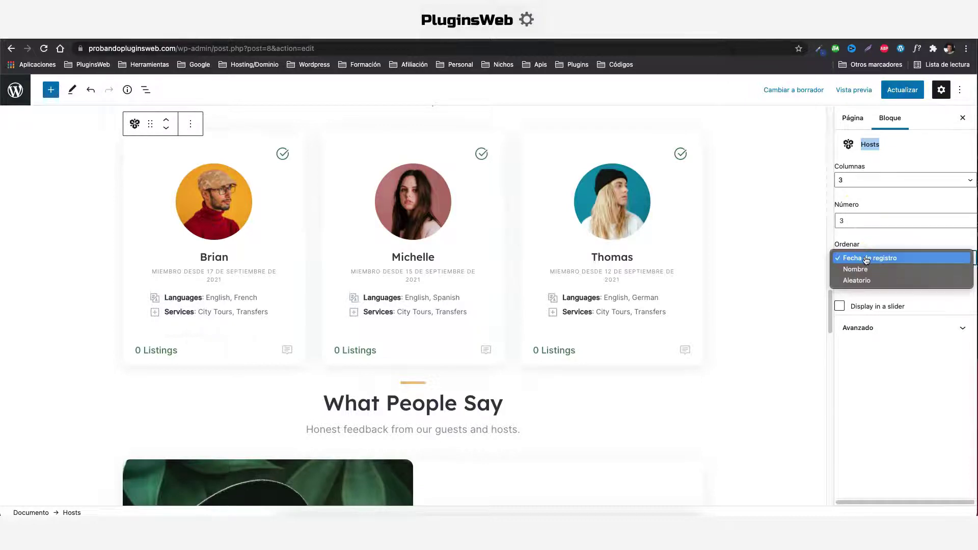
click(867, 258)
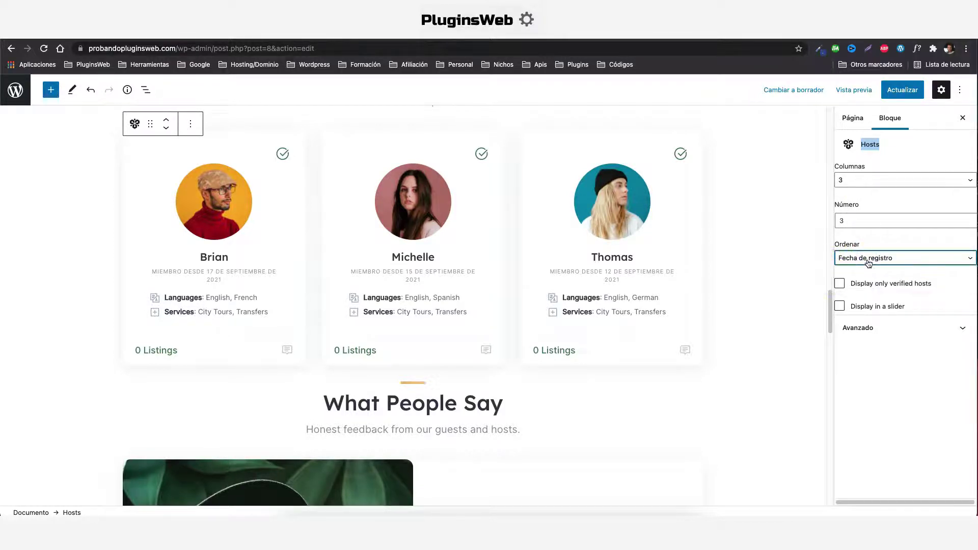
click(839, 306)
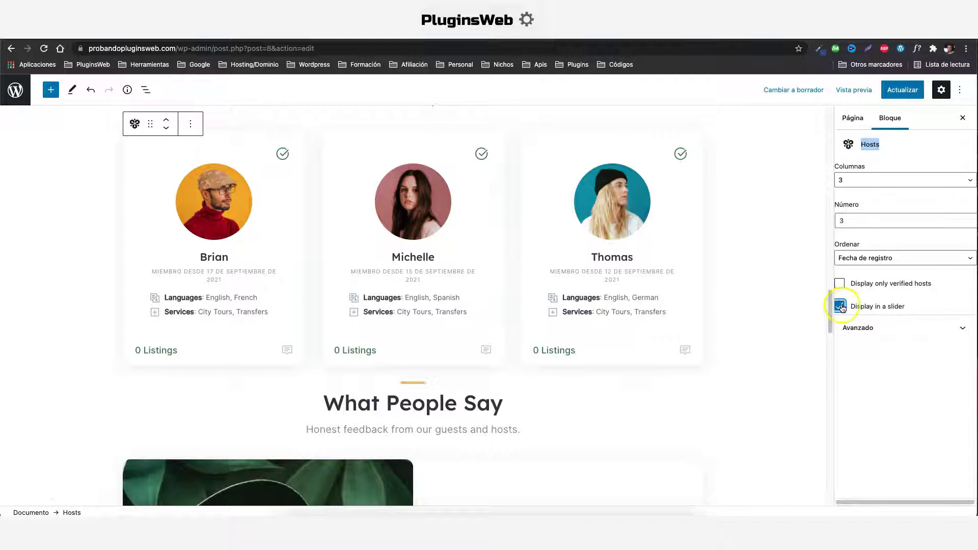
- Inspect the Testimonials block settings in the What People Say section and find where testimonials are managed in the dashboard
scroll(589, 264, down, 5)
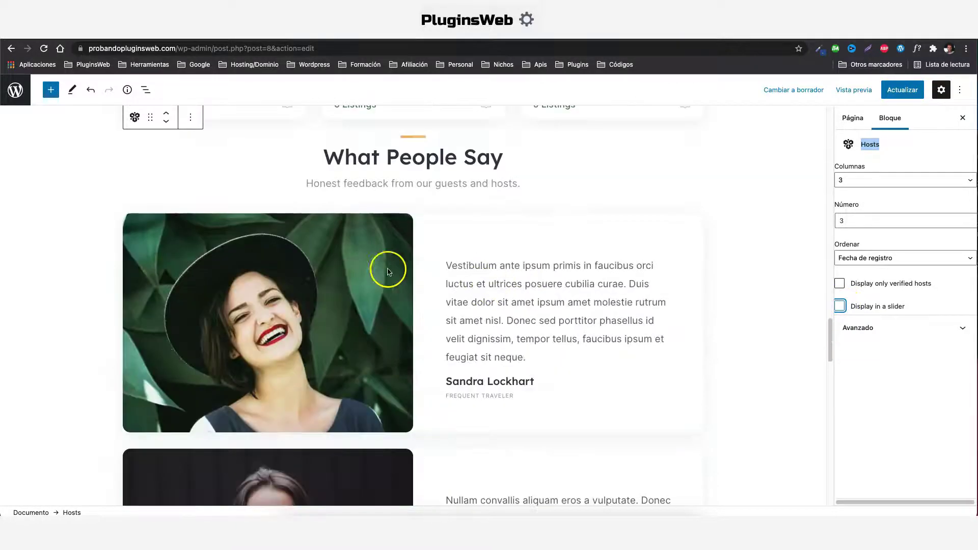
scroll(473, 260, down, 8)
scroll(472, 258, up, 5)
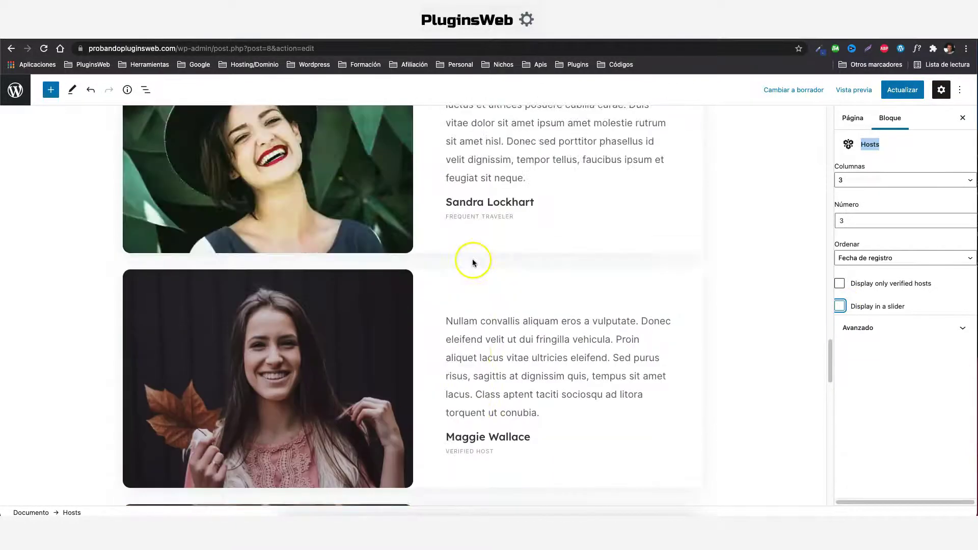
scroll(452, 199, up, 4)
click(437, 294)
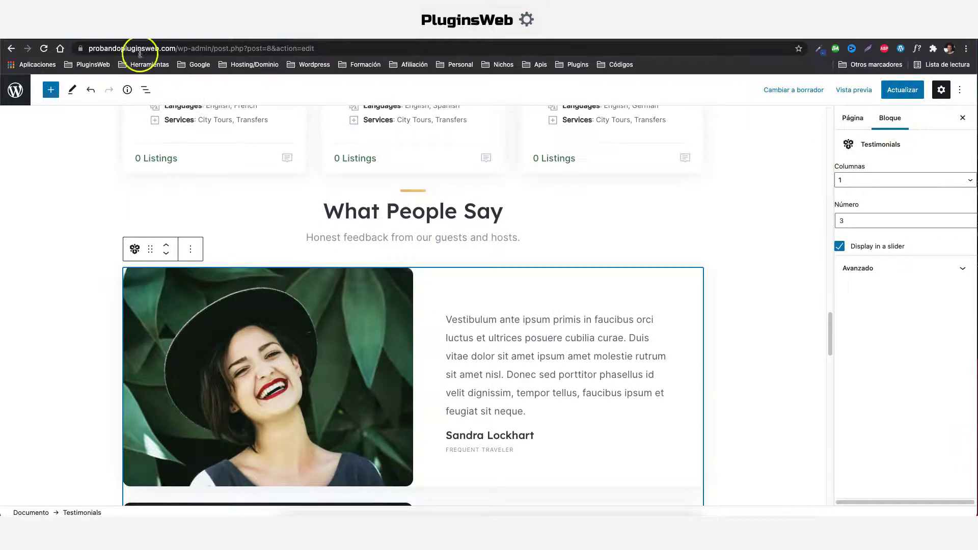
click(125, 35)
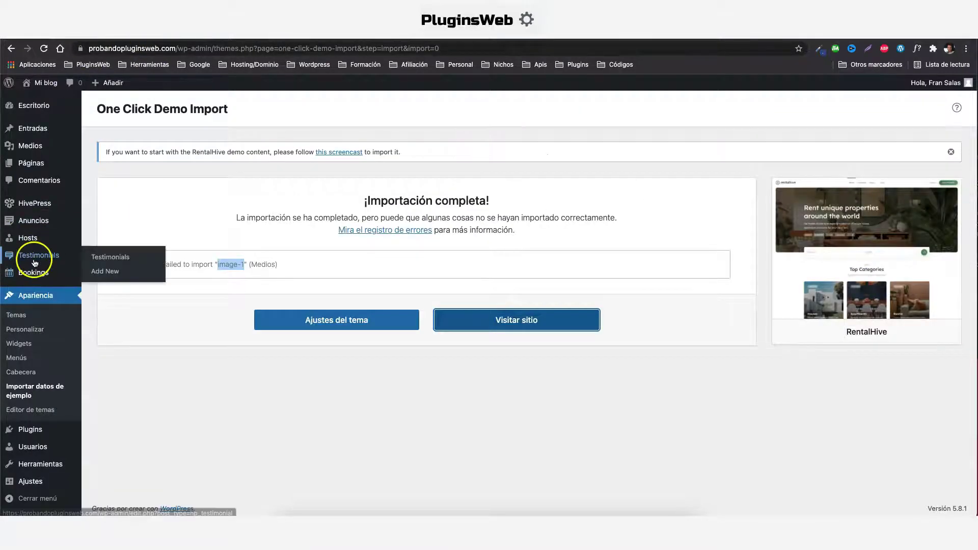
click(137, 271)
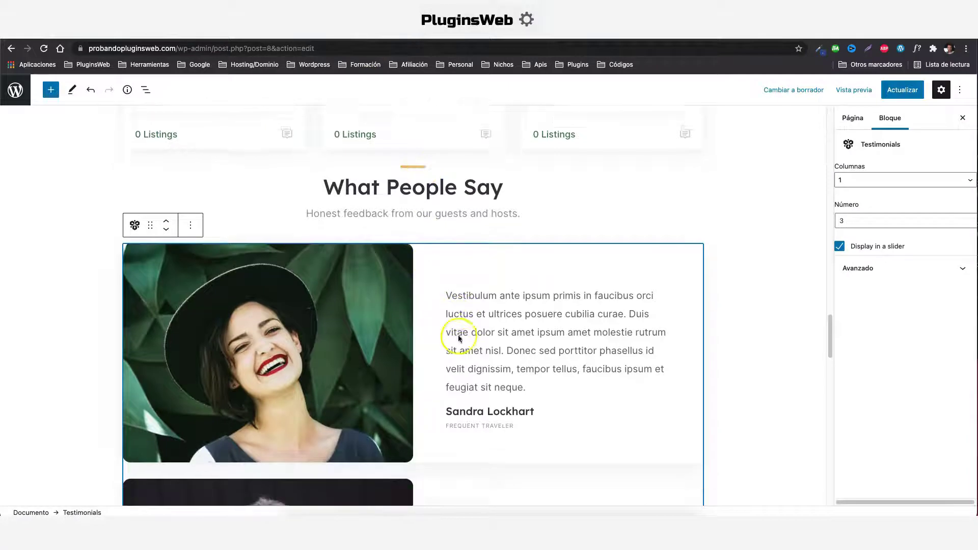
- Inspect the block settings of the Posts block in the From the Blog section
scroll(448, 315, down, 5)
scroll(462, 333, down, 10)
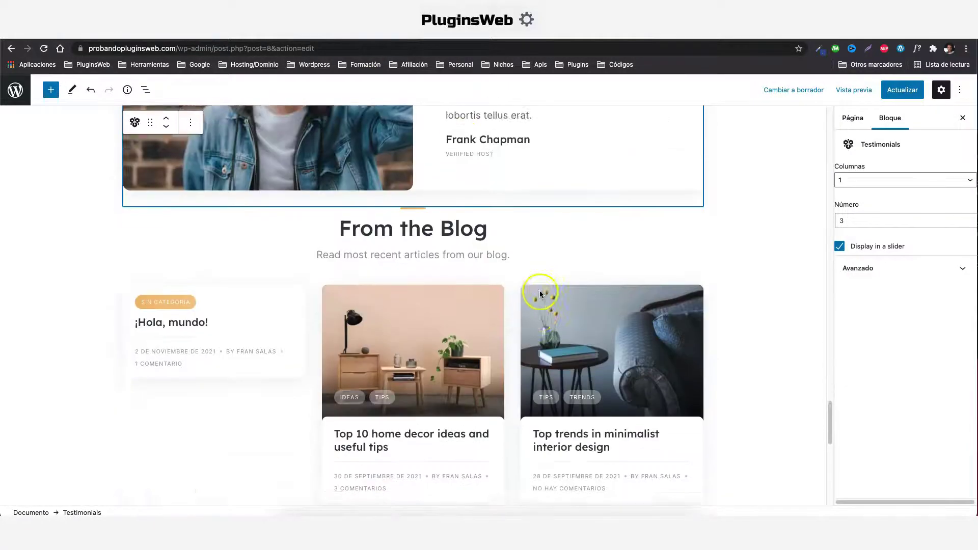
scroll(448, 252, up, 3)
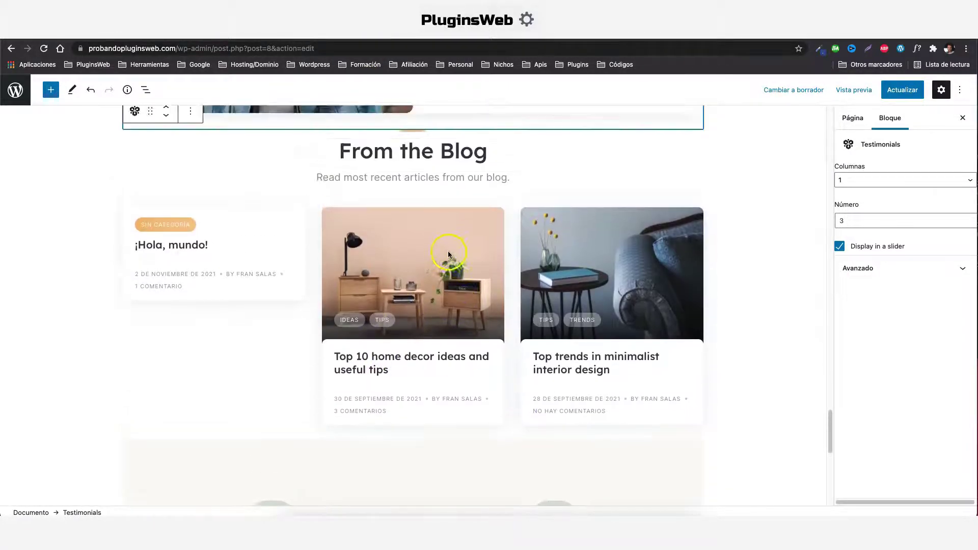
click(441, 256)
scroll(622, 299, up, 5)
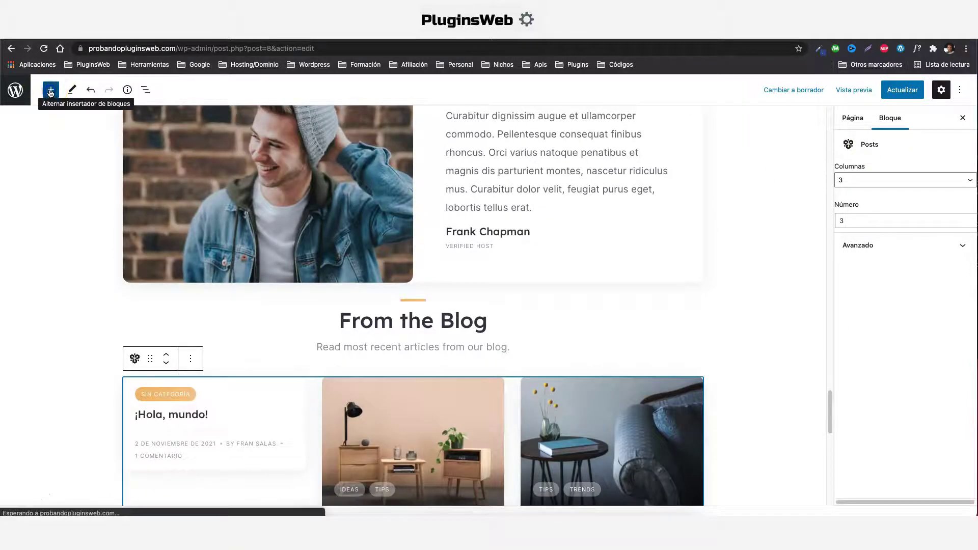
- Browse the block library down to the HivePress category and examine its available blocks
click(51, 91)
scroll(82, 244, down, 10)
scroll(81, 244, down, 10)
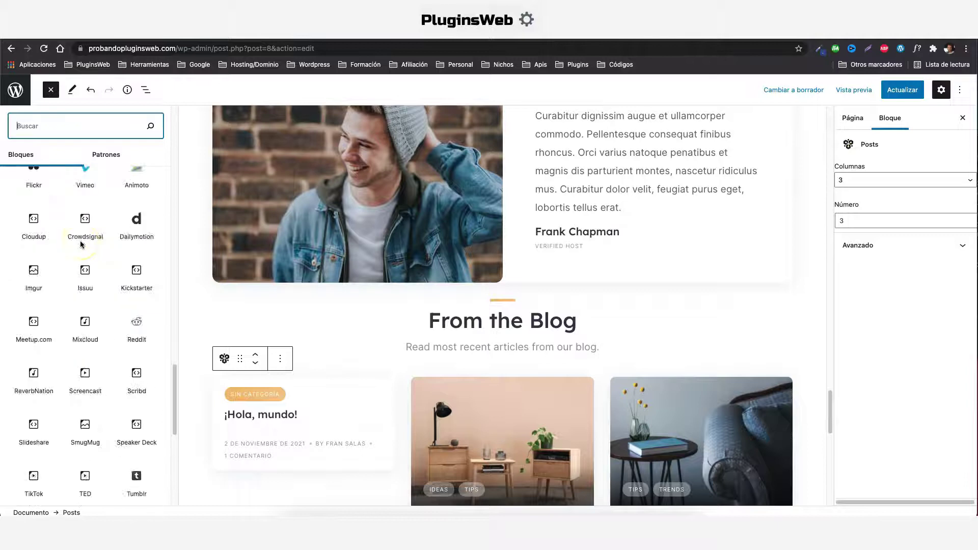
mouse_move(53, 282)
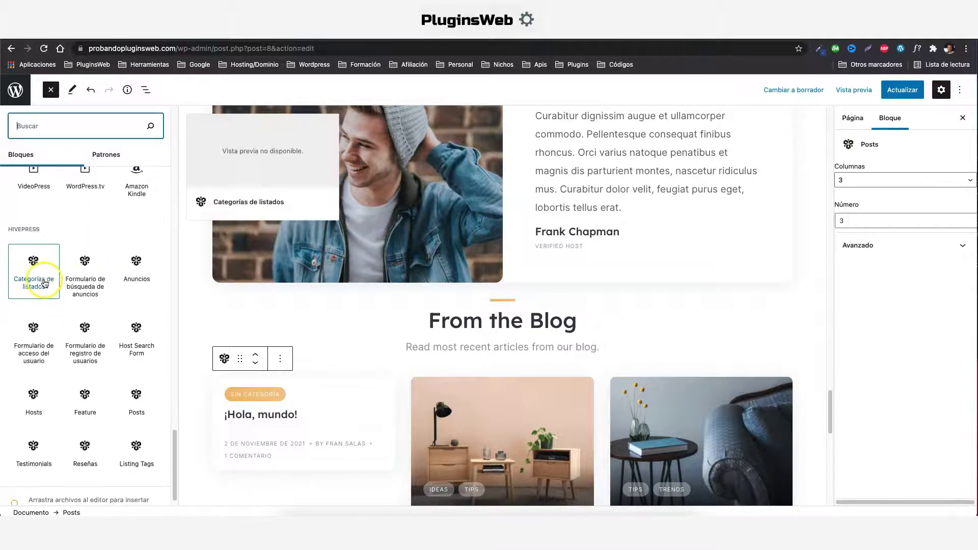
scroll(43, 280, down, 1)
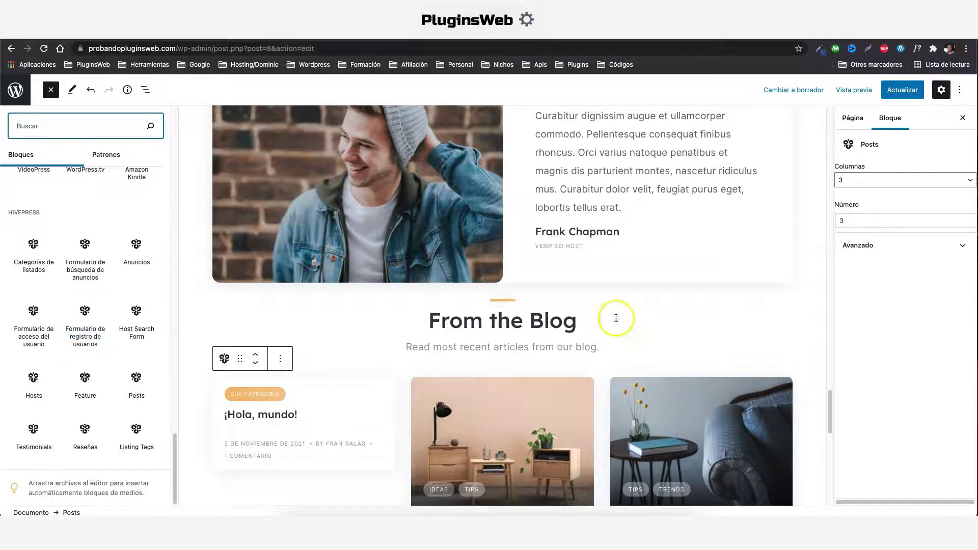
- Open the site customizer from the live home page and examine its header image and color settings
scroll(370, 328, up, 20)
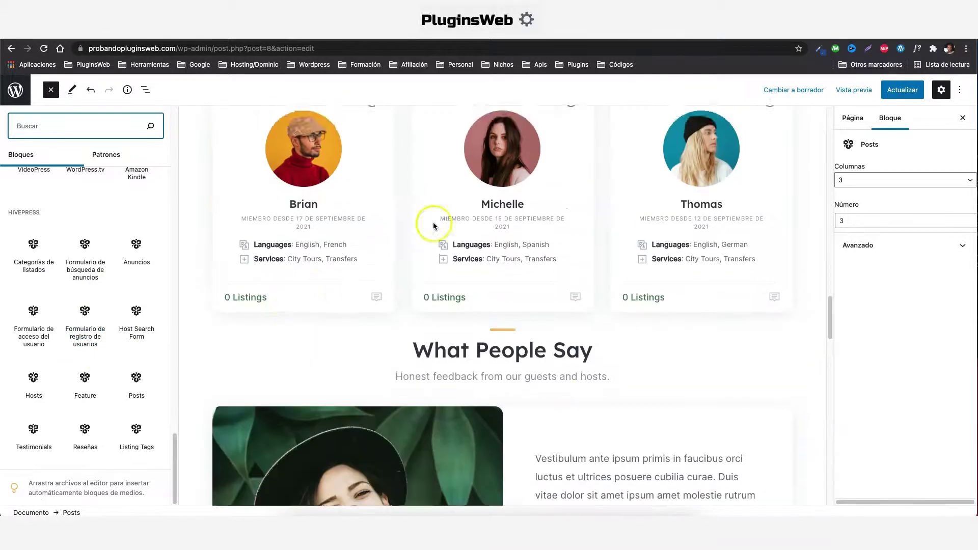
scroll(499, 342, up, 2)
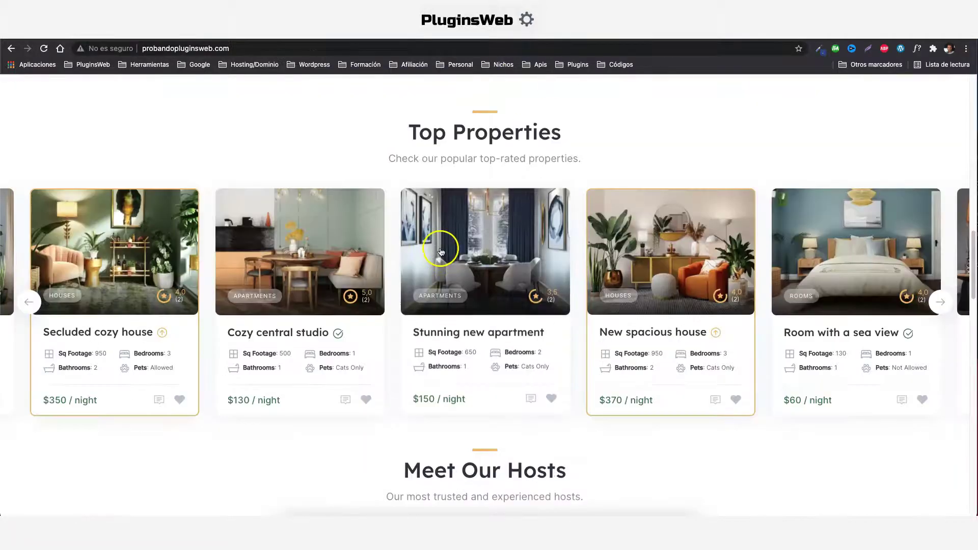
scroll(560, 239, up, 15)
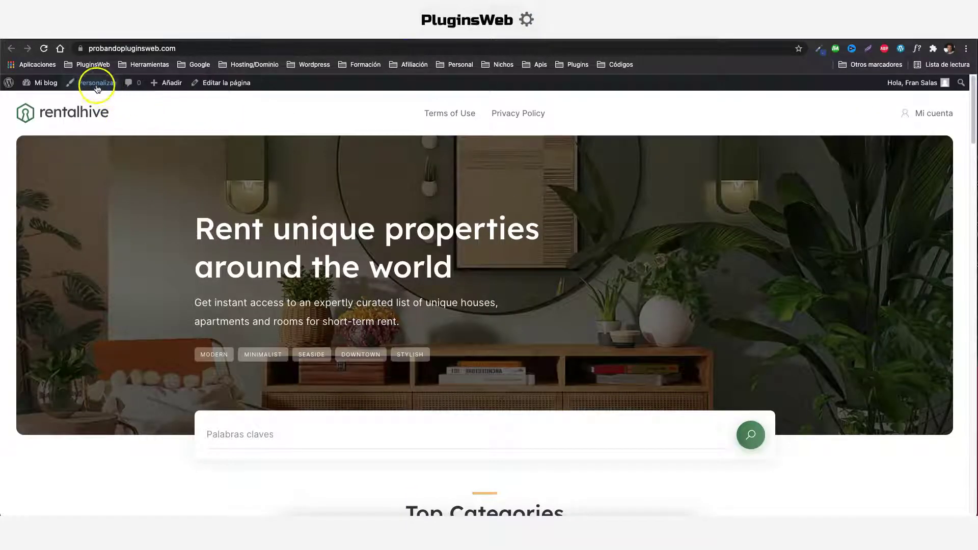
click(97, 88)
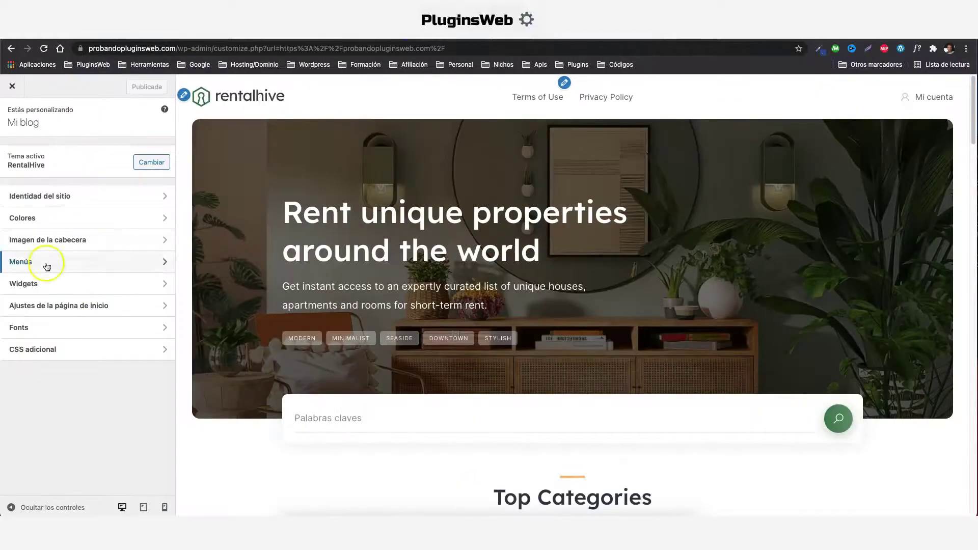
click(71, 243)
scroll(69, 275, down, 2)
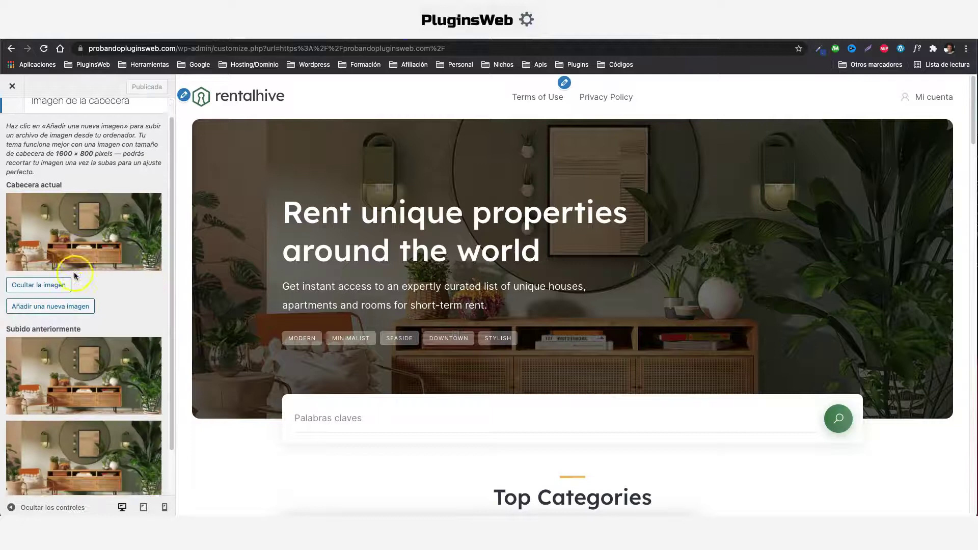
scroll(92, 257, up, 2)
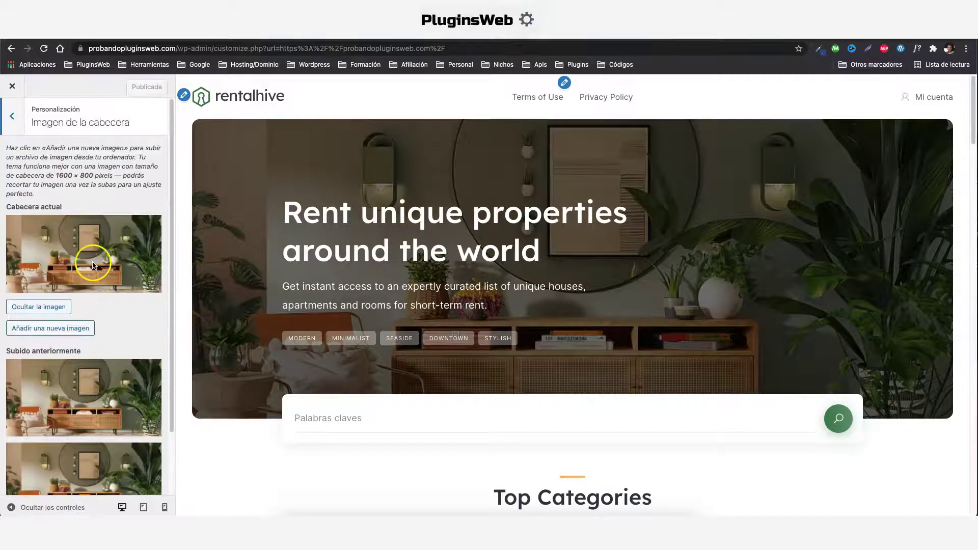
click(10, 119)
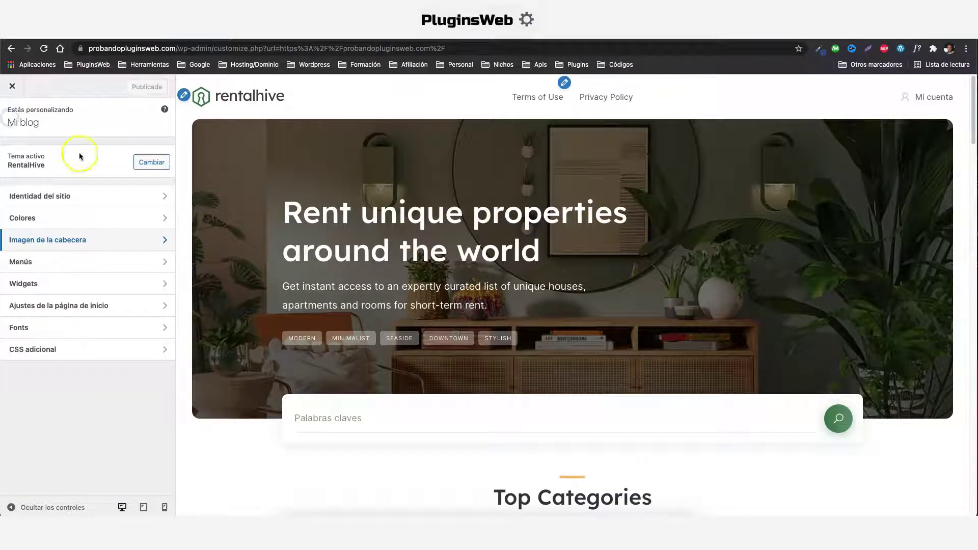
click(31, 221)
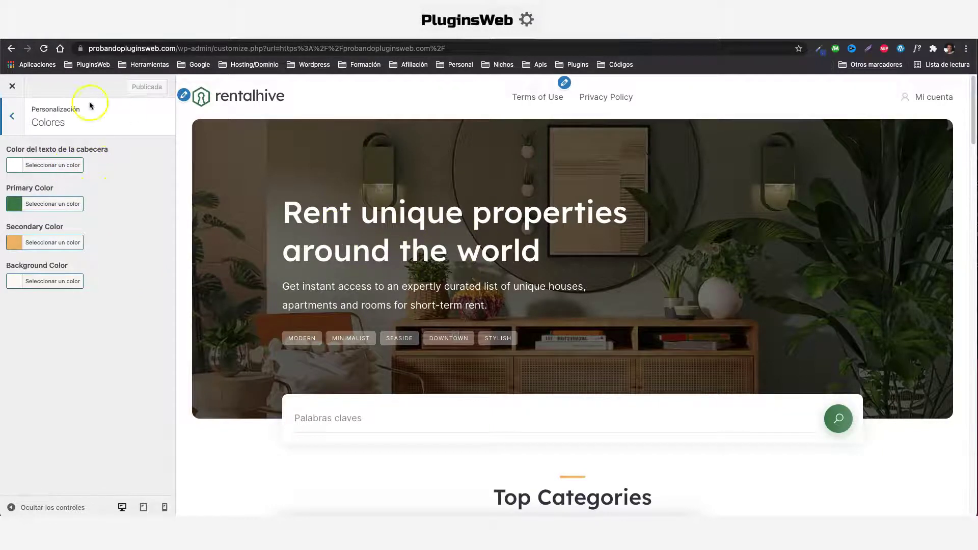
- Examine the customizer's home page settings and browse the fonts available for headings
click(11, 116)
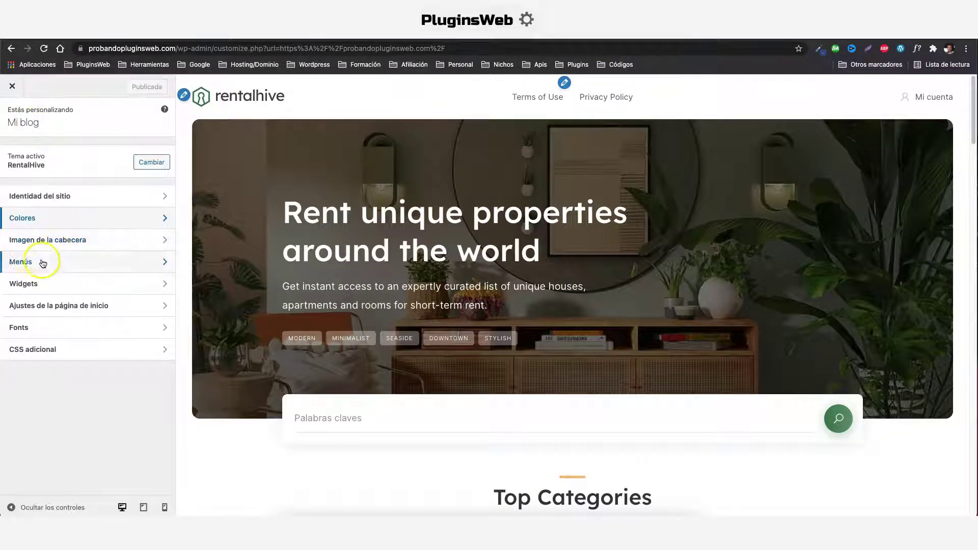
click(97, 307)
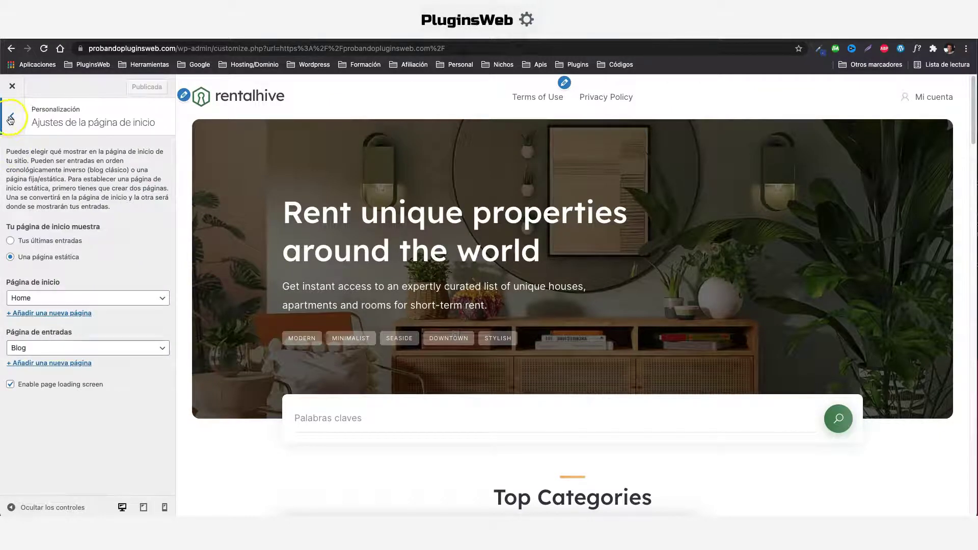
click(11, 117)
click(52, 334)
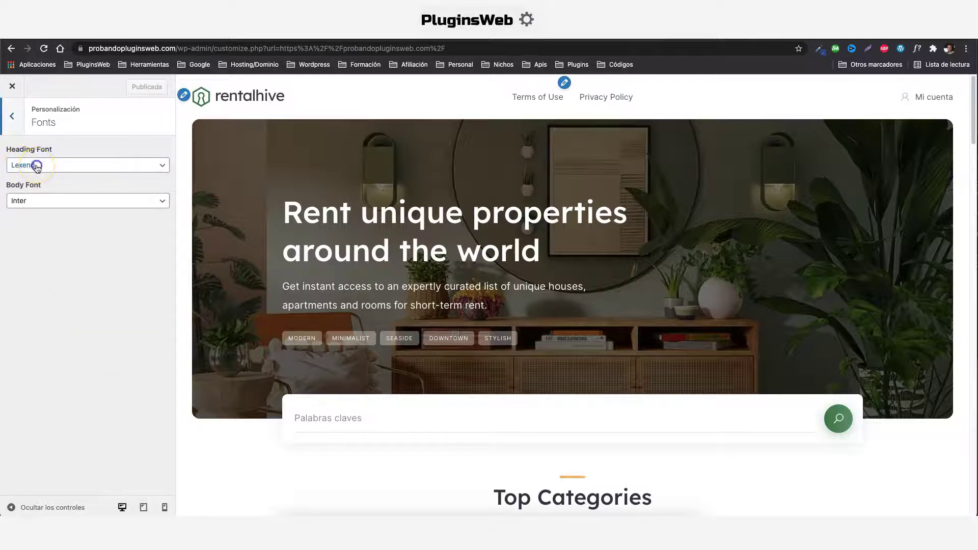
click(37, 167)
scroll(79, 346, down, 8)
scroll(169, 216, up, 8)
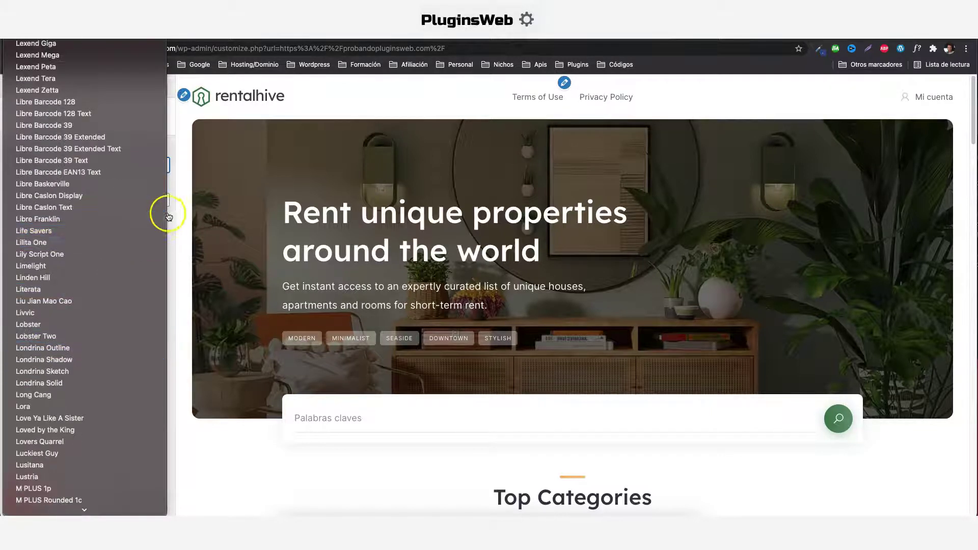
click(169, 216)
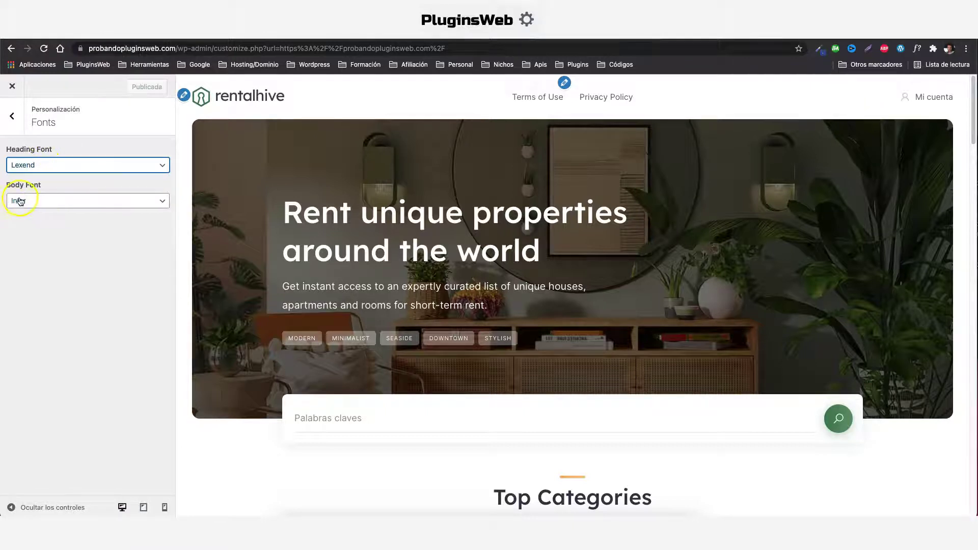
- Check the additional CSS section of the customizer and close the customizer
click(12, 116)
click(34, 349)
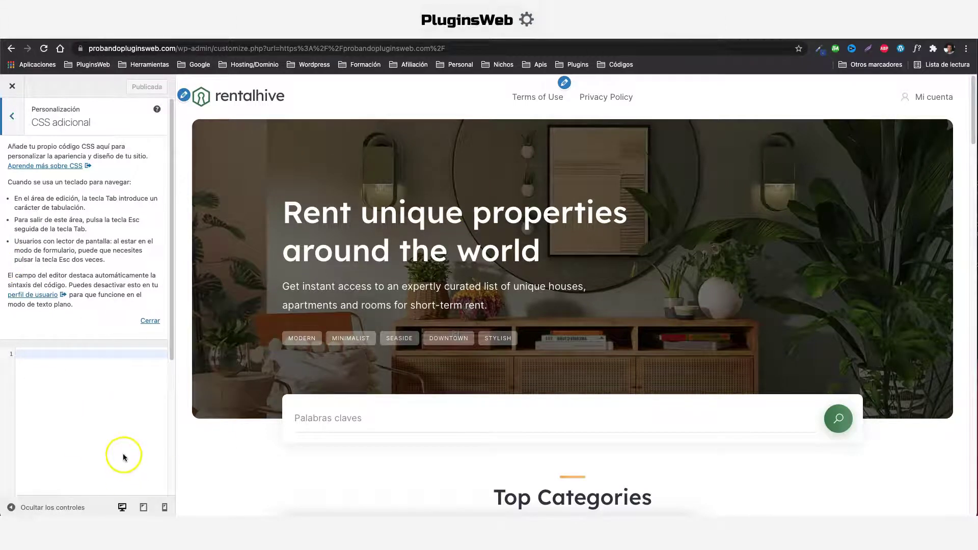
click(12, 116)
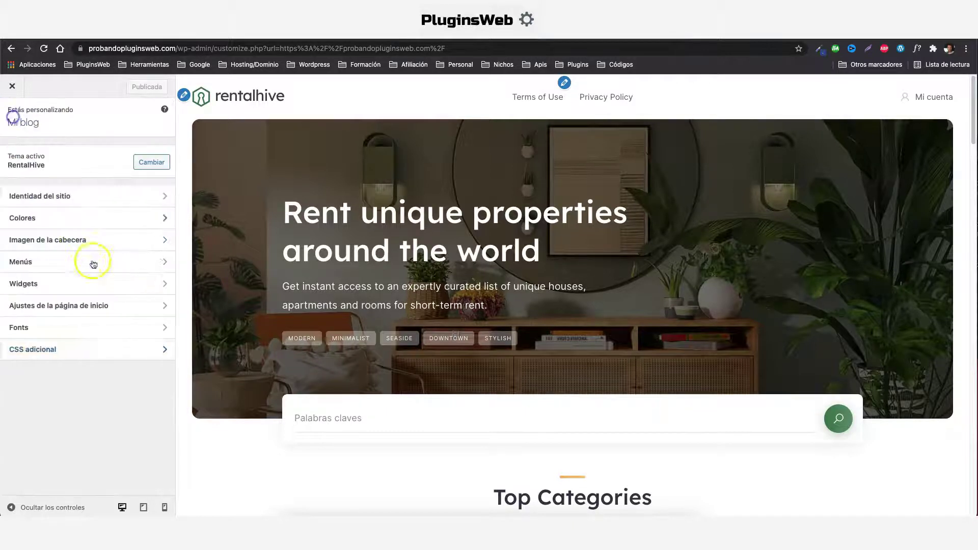
click(11, 86)
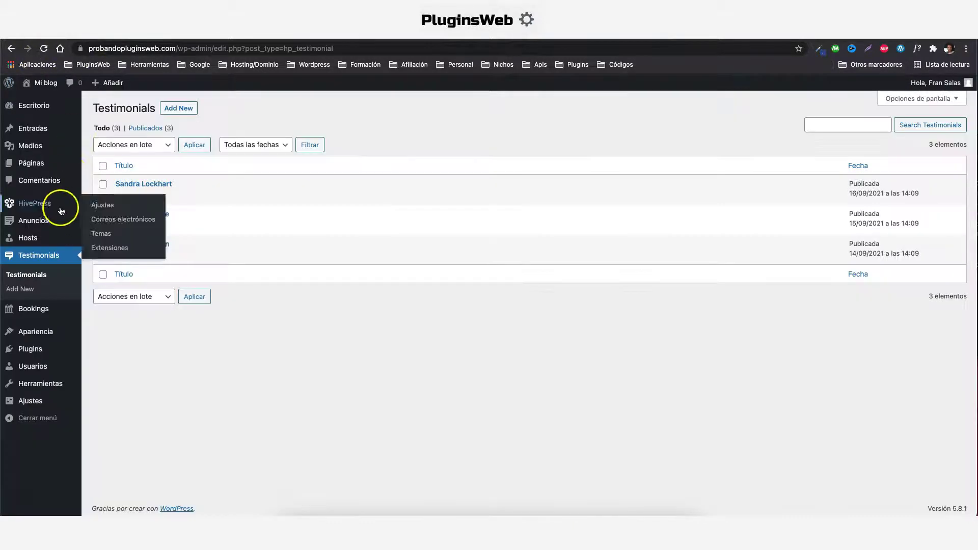
- Review the HivePress extensions catalogue, comparing paid and free extensions including the Marketplace extension
mouse_move(30, 209)
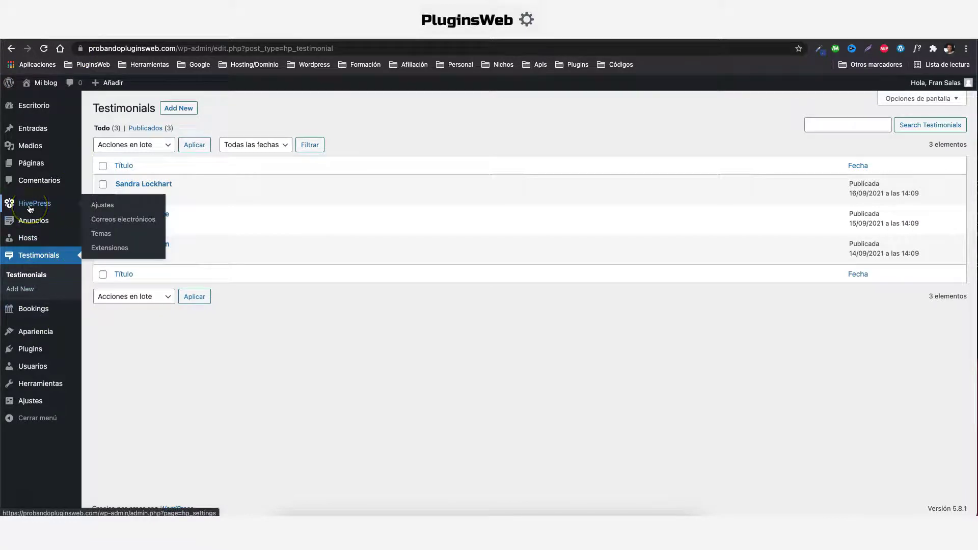
click(107, 249)
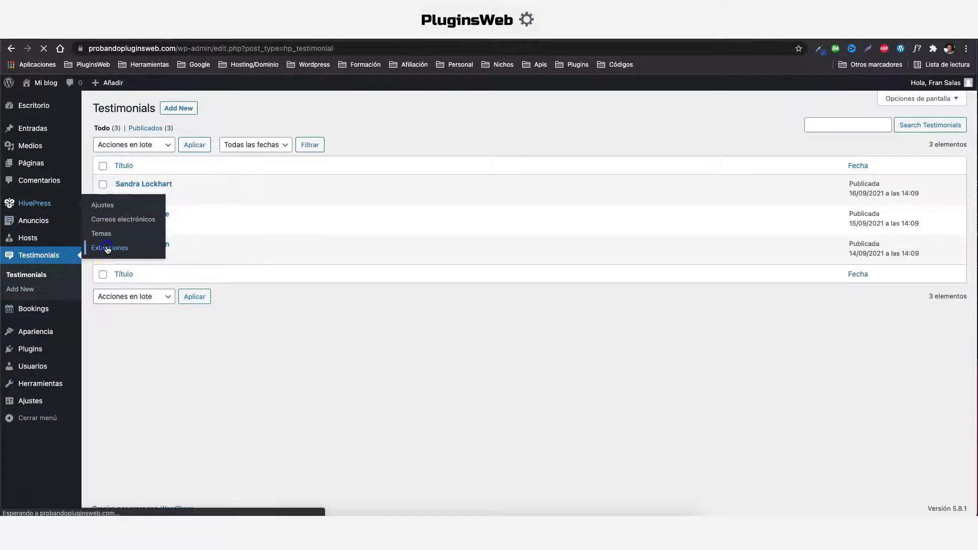
scroll(423, 263, up, 1)
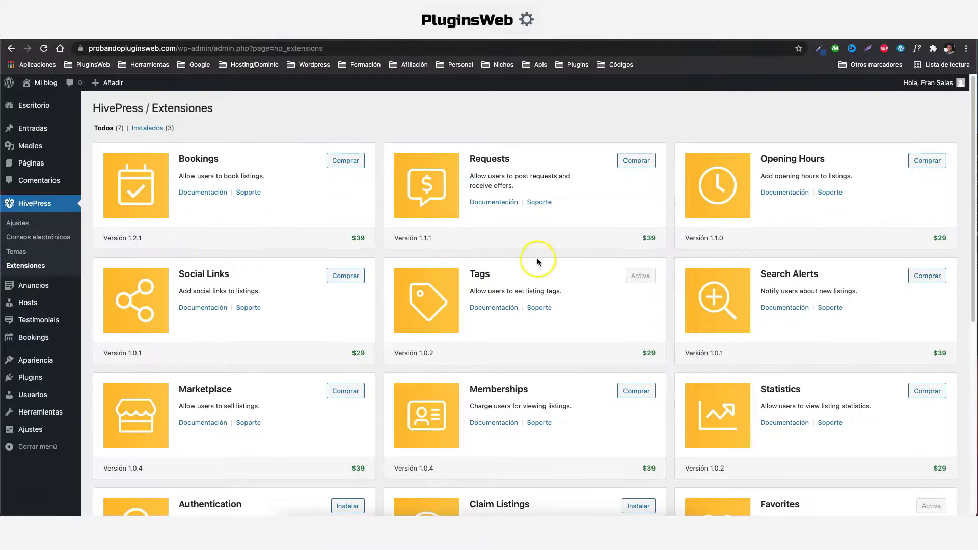
scroll(734, 273, down, 1)
scroll(702, 240, down, 6)
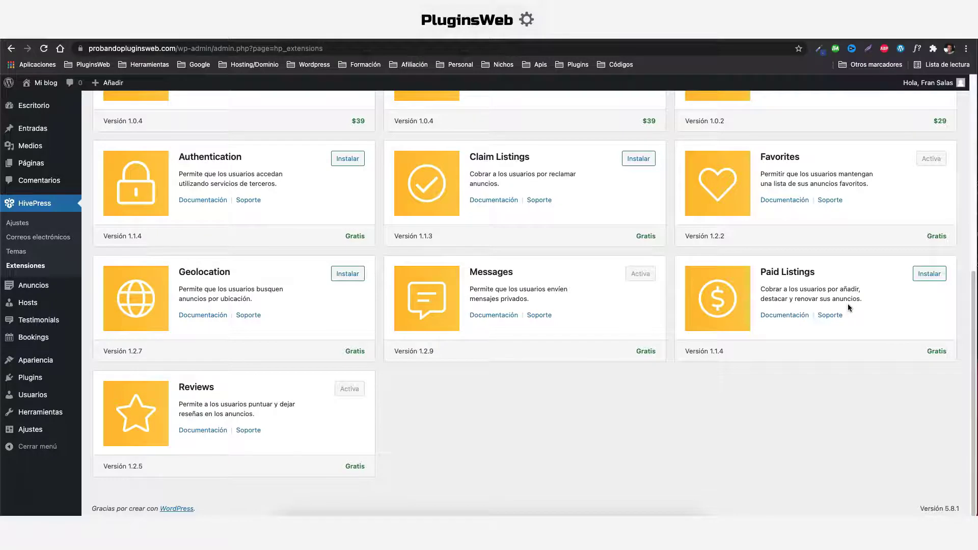
scroll(535, 306, up, 3)
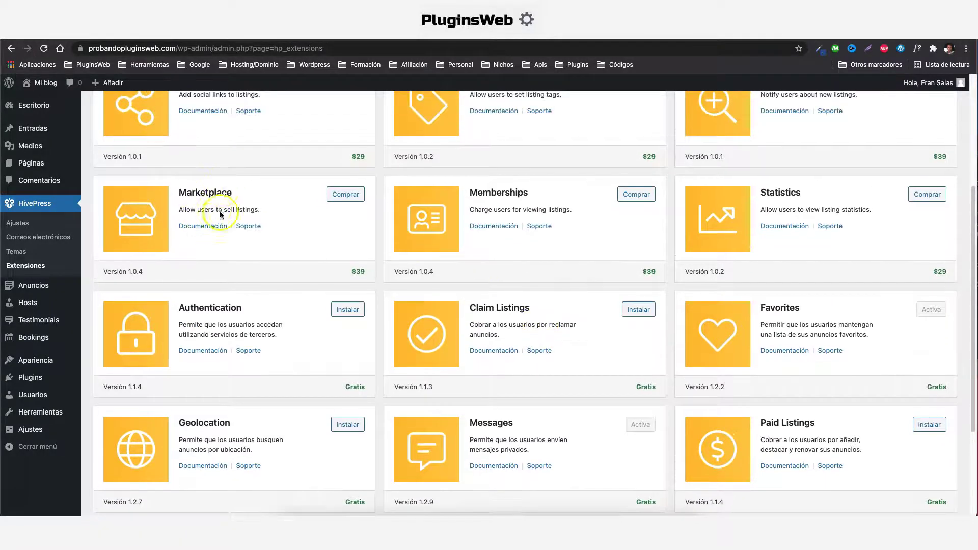
scroll(221, 214, up, 5)
scroll(209, 234, down, 4)
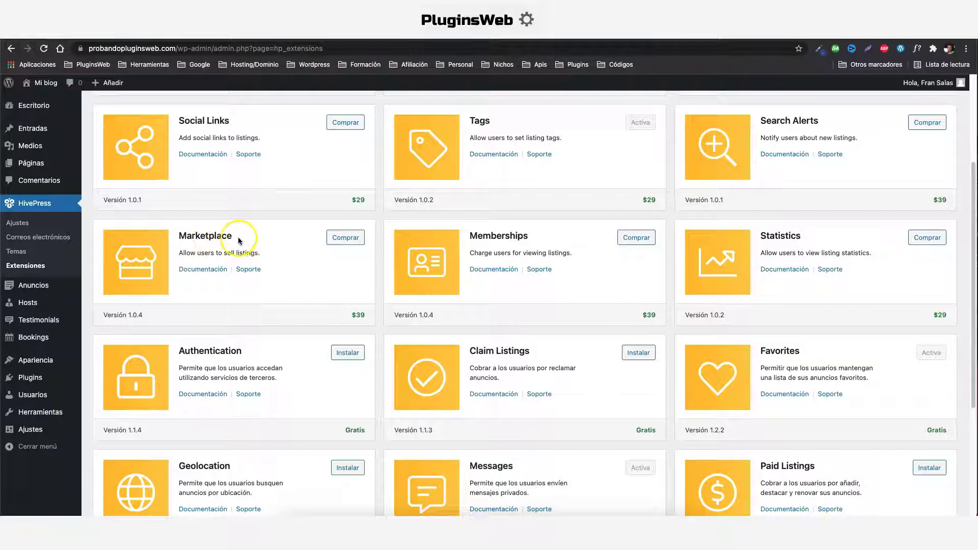
drag(239, 236, 177, 235)
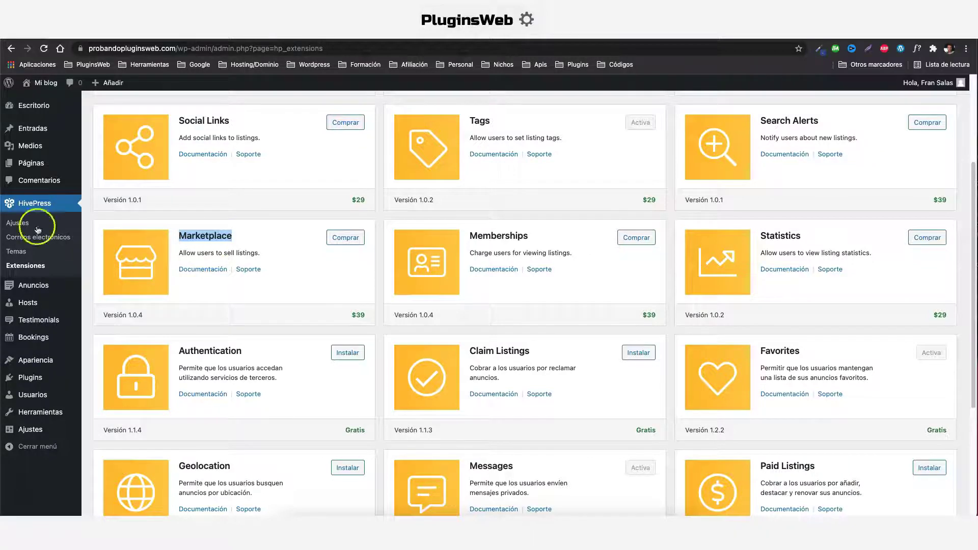
- Open the HivePress listing settings and inspect which pages can serve as the listings page
click(17, 224)
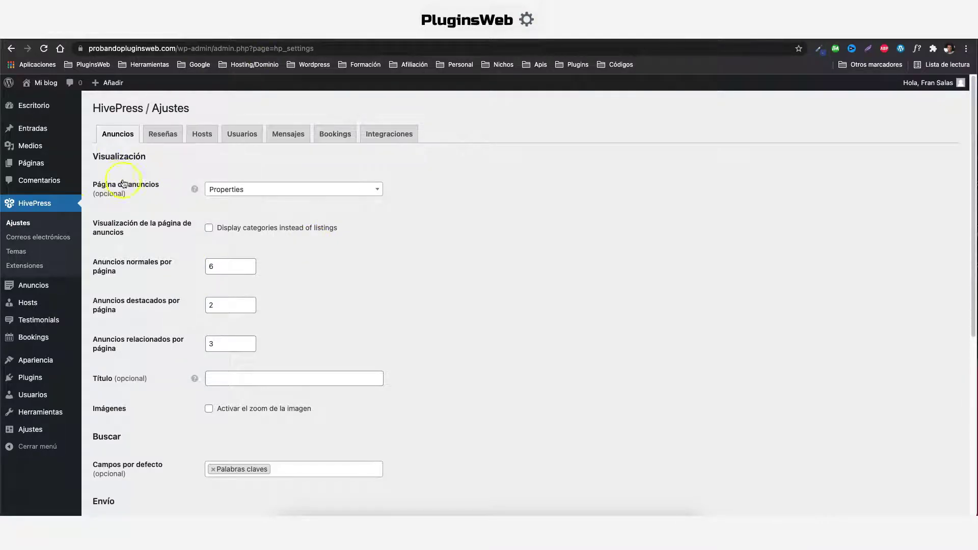
click(250, 194)
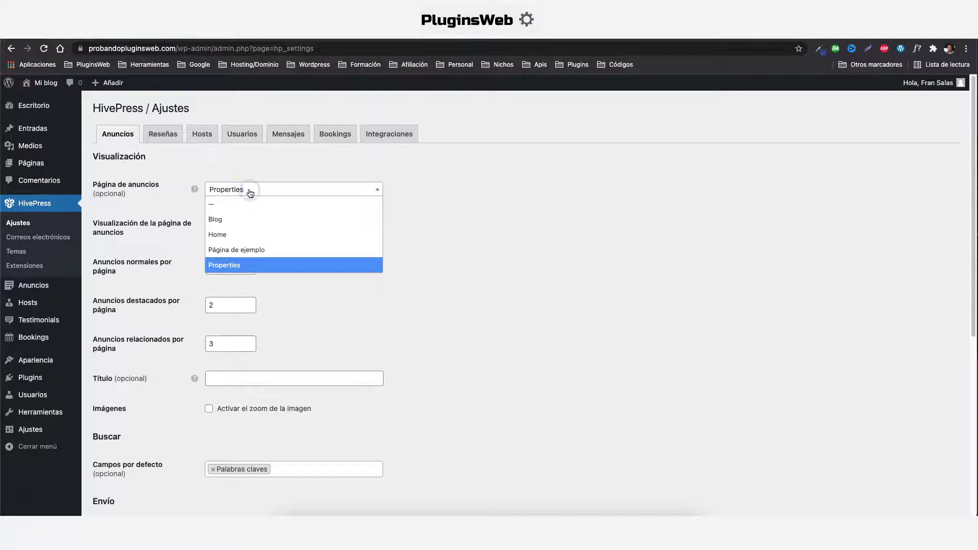
click(249, 192)
- View the live Properties page from the pages list and examine its search filters and listing cards
mouse_move(27, 161)
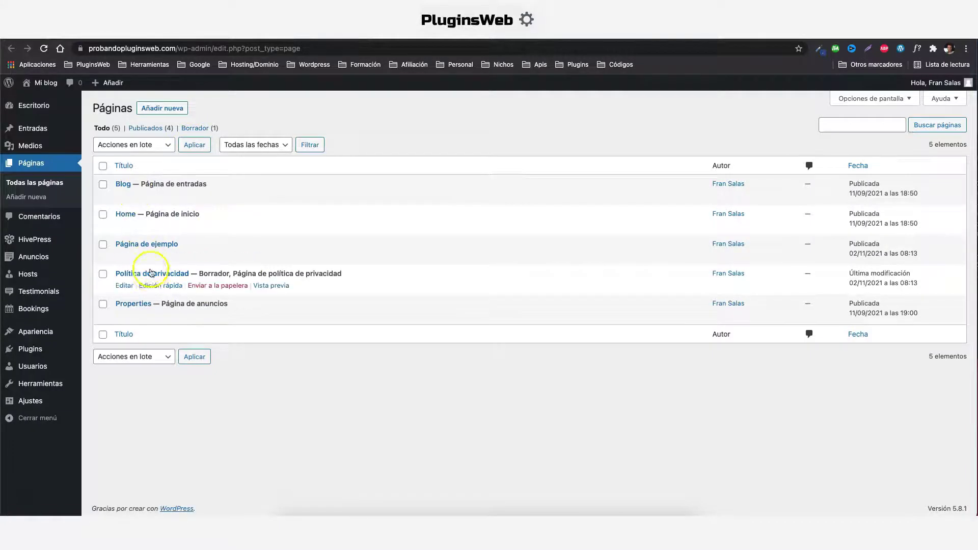
click(258, 316)
scroll(624, 312, down, 3)
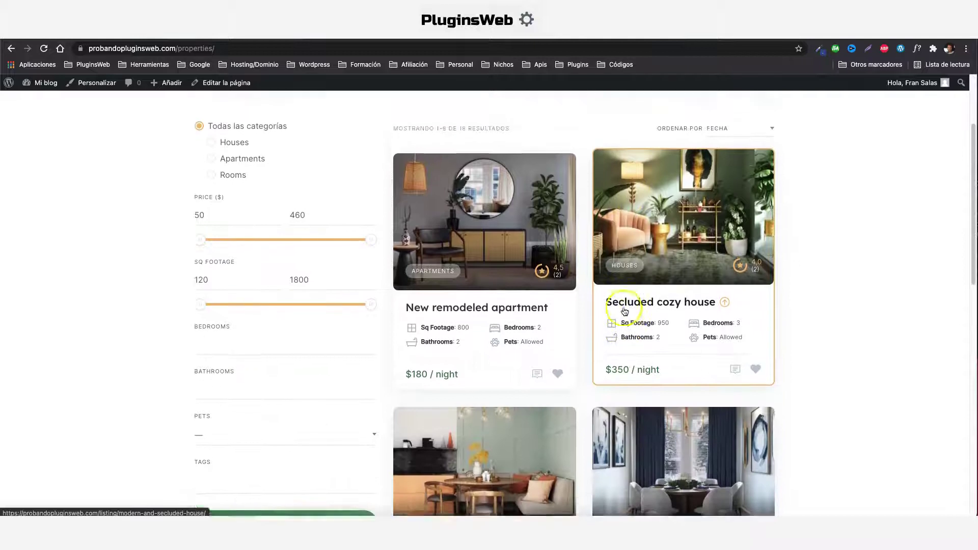
scroll(625, 311, up, 1)
scroll(268, 277, down, 1)
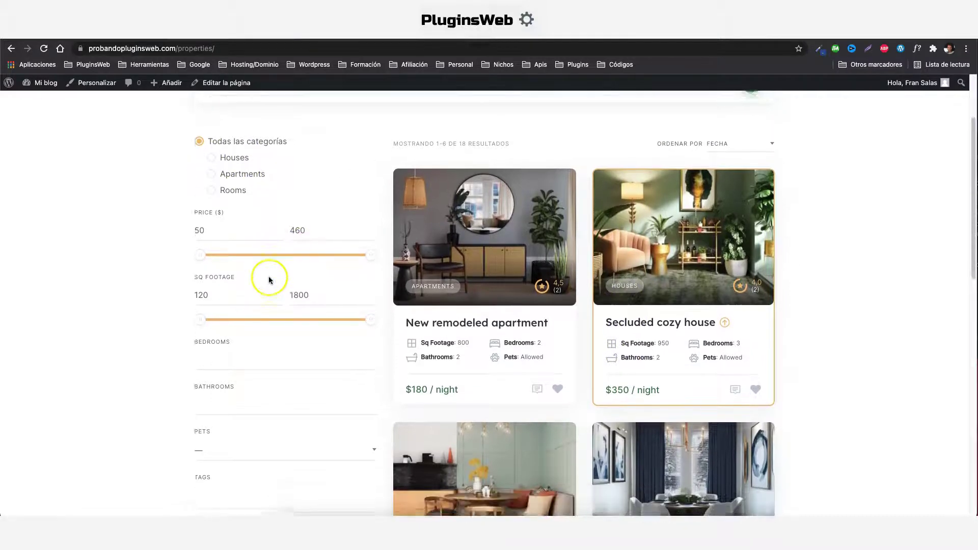
scroll(269, 279, down, 2)
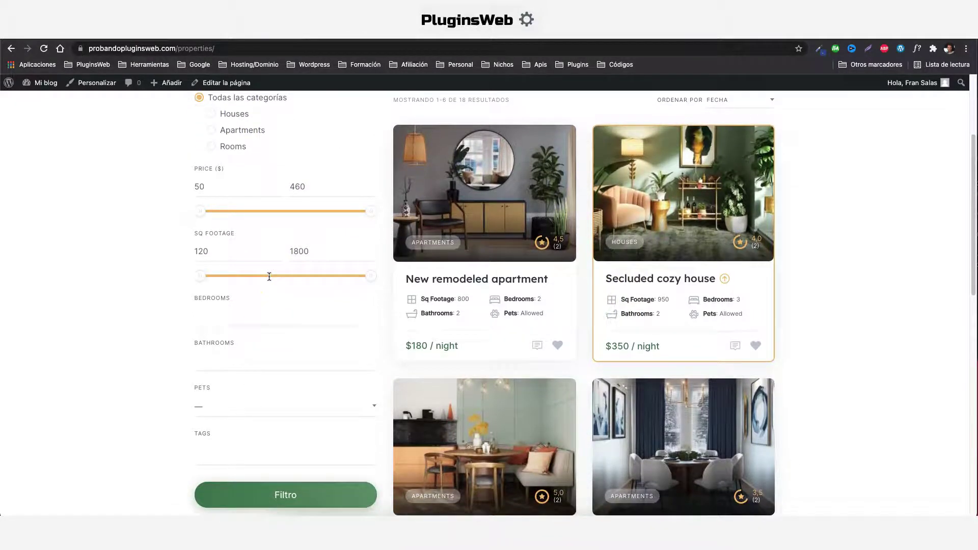
scroll(269, 276, down, 1)
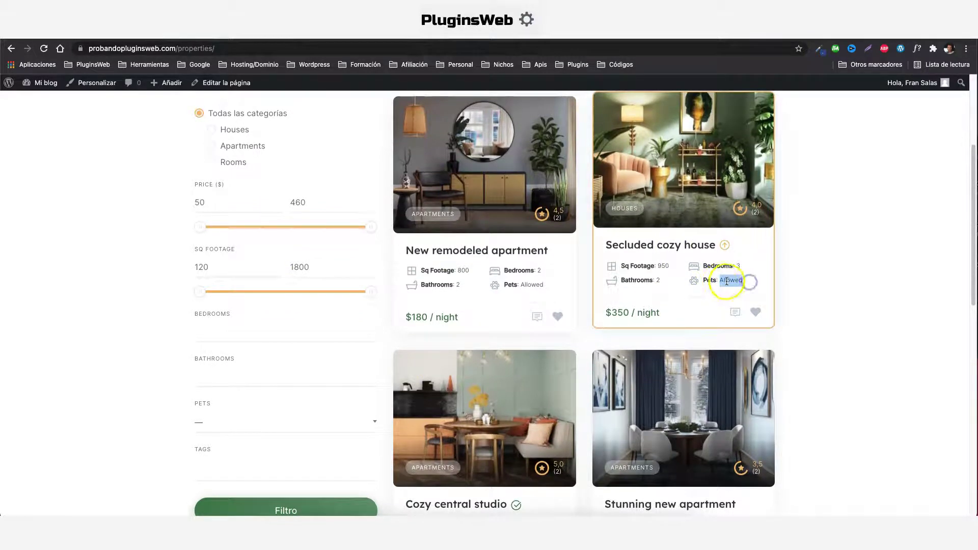
- Filter the property listings by Pets set to Allowed
scroll(262, 312, down, 3)
click(210, 390)
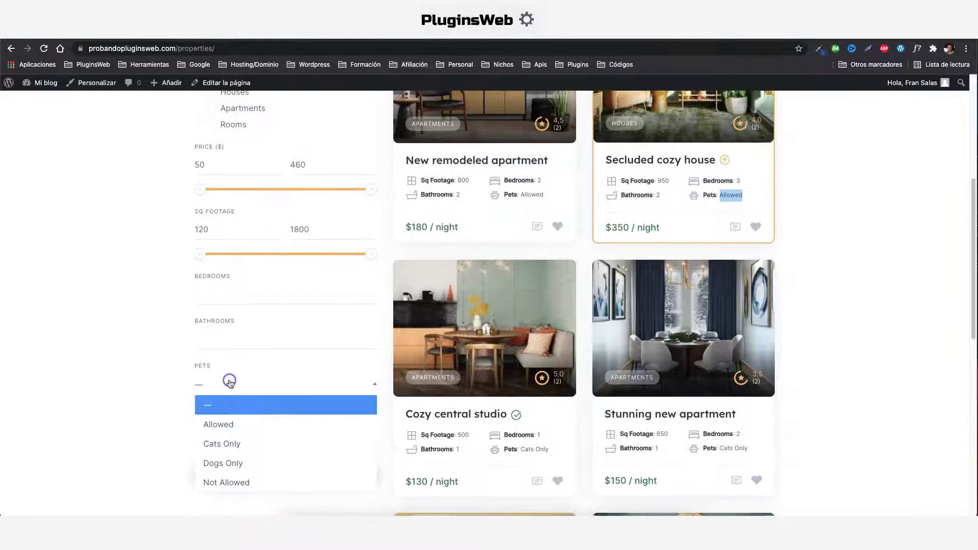
click(227, 420)
click(276, 477)
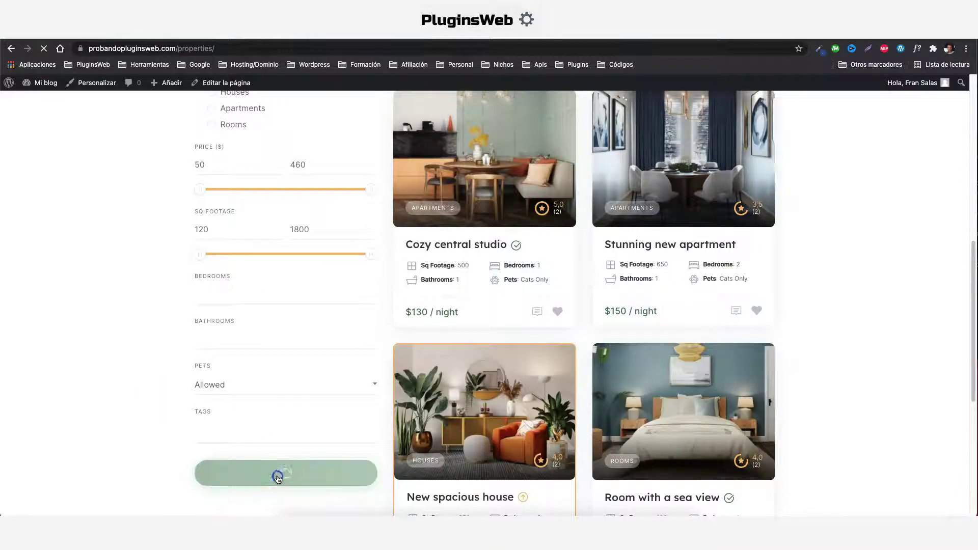
- Look through the filtered properties and check the Pets attribute on their cards
scroll(376, 374, down, 3)
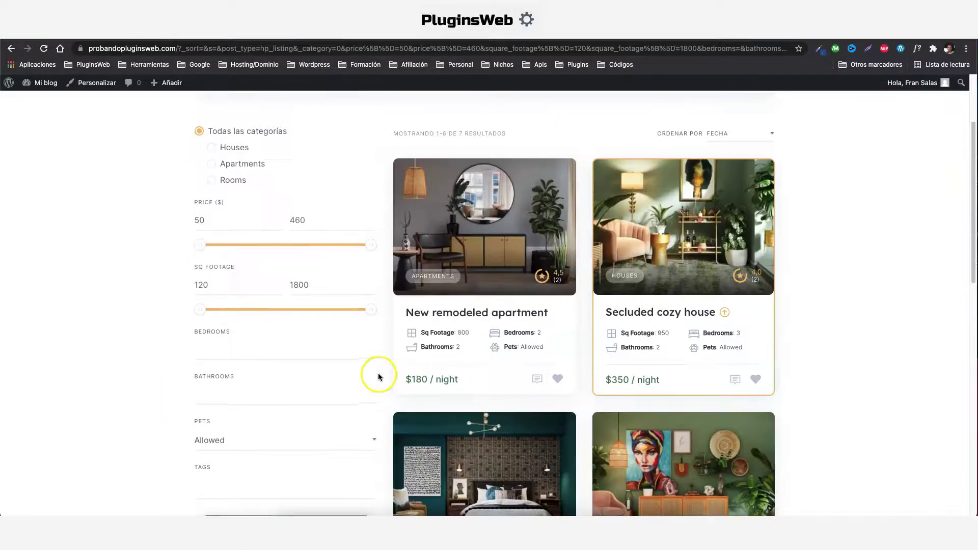
scroll(571, 310, down, 1)
drag(505, 285, 543, 284)
drag(703, 291, 743, 291)
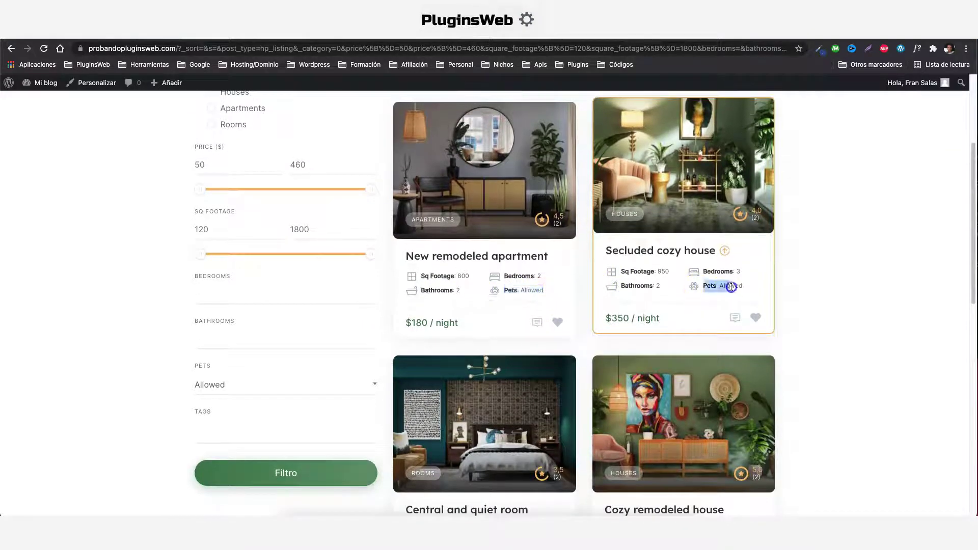
scroll(684, 324, down, 4)
scroll(672, 315, down, 4)
scroll(509, 285, up, 6)
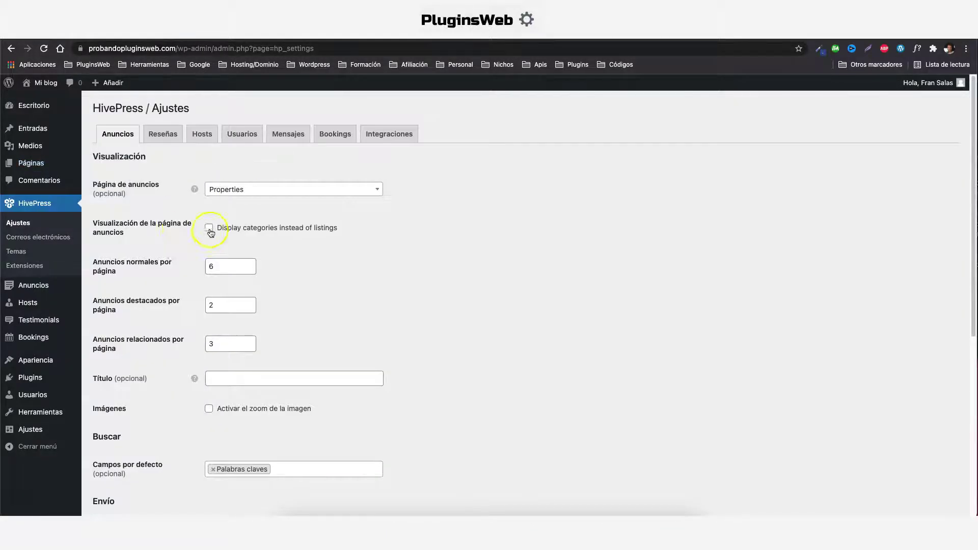
- Review the HivePress listing display settings, from the per-page listing counts to the title and image options
scroll(211, 233, down, 1)
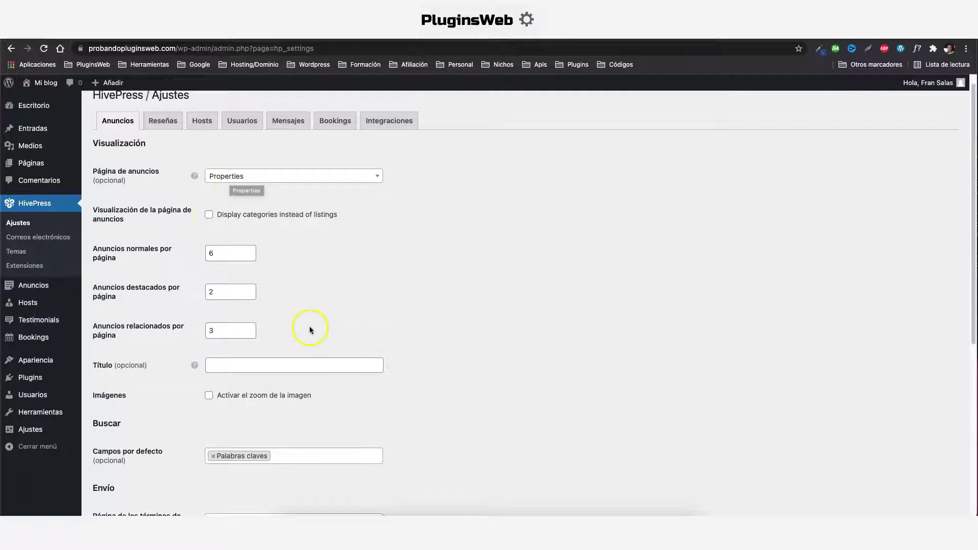
scroll(311, 326, down, 1)
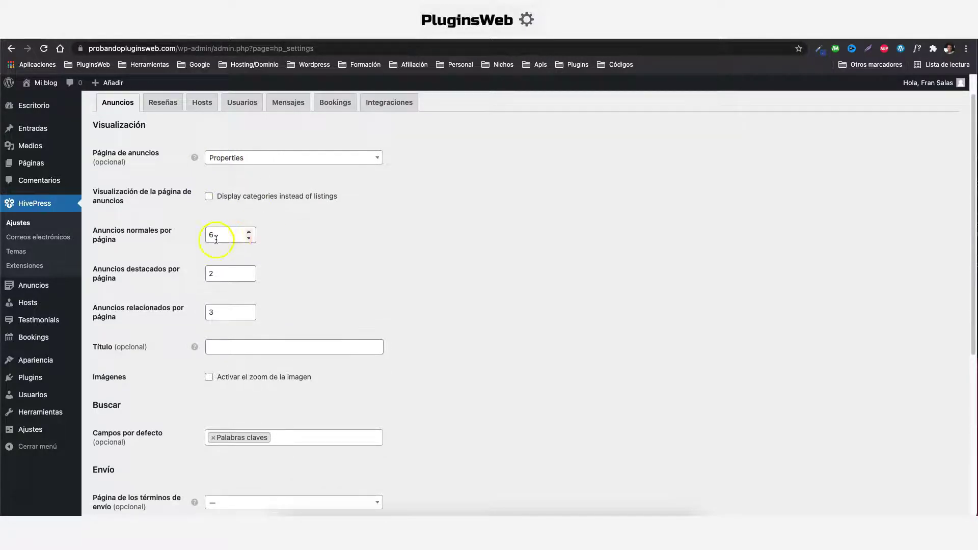
scroll(316, 270, down, 1)
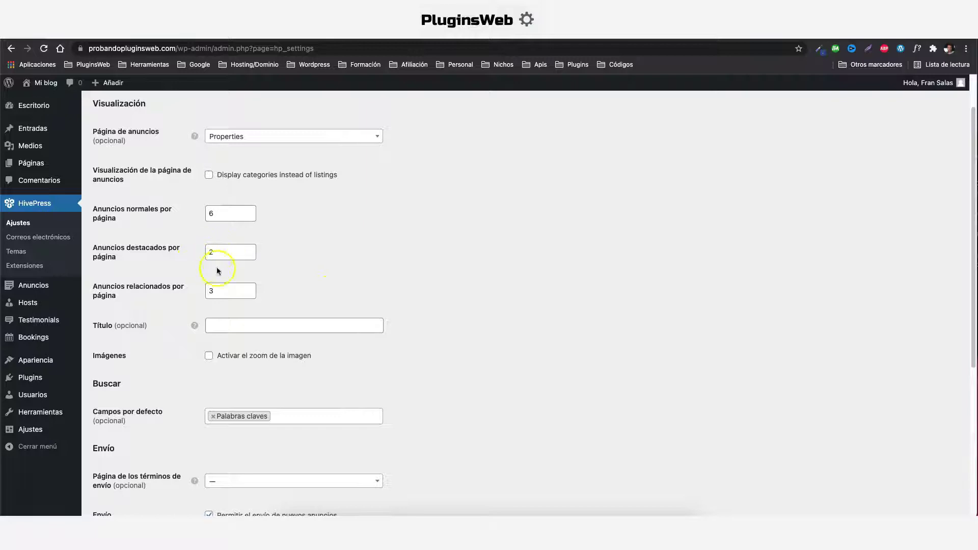
scroll(280, 305, down, 1)
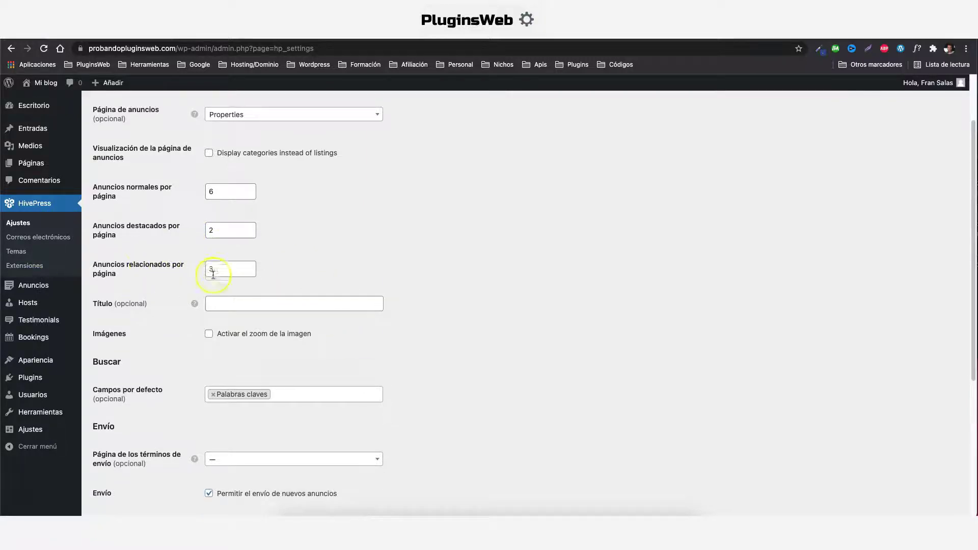
scroll(218, 269, down, 3)
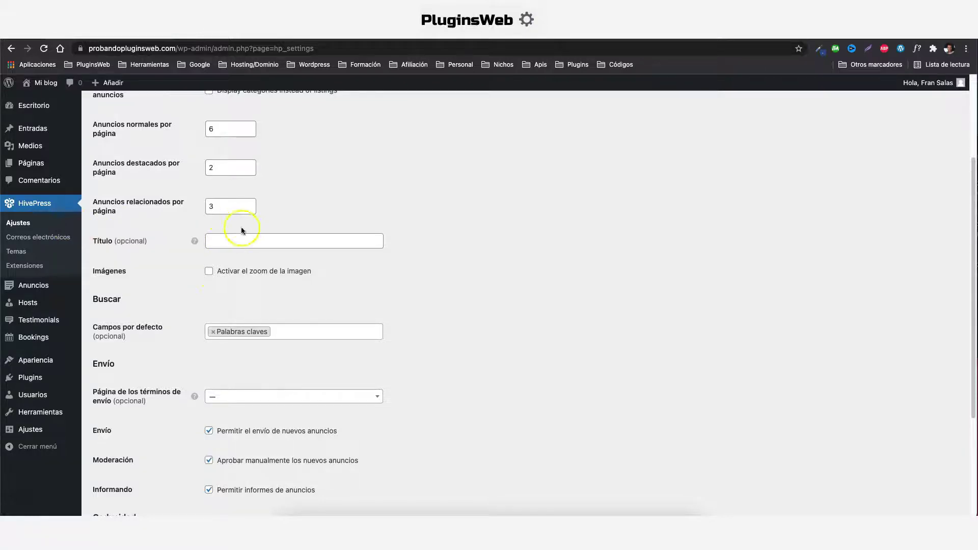
mouse_move(194, 241)
scroll(224, 268, down, 2)
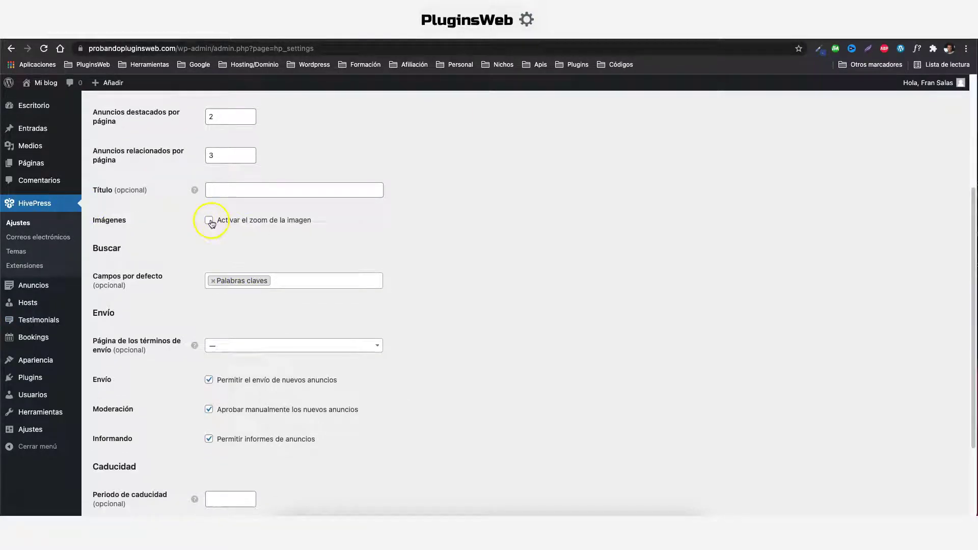
- Enable image zoom for listings and add Categorías to the default listing search fields
click(286, 253)
scroll(101, 254, down, 1)
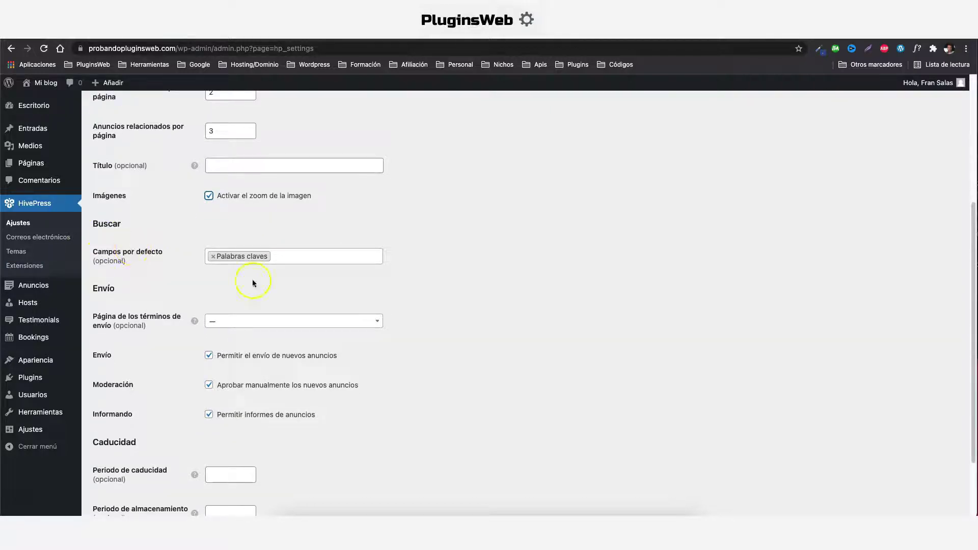
click(316, 257)
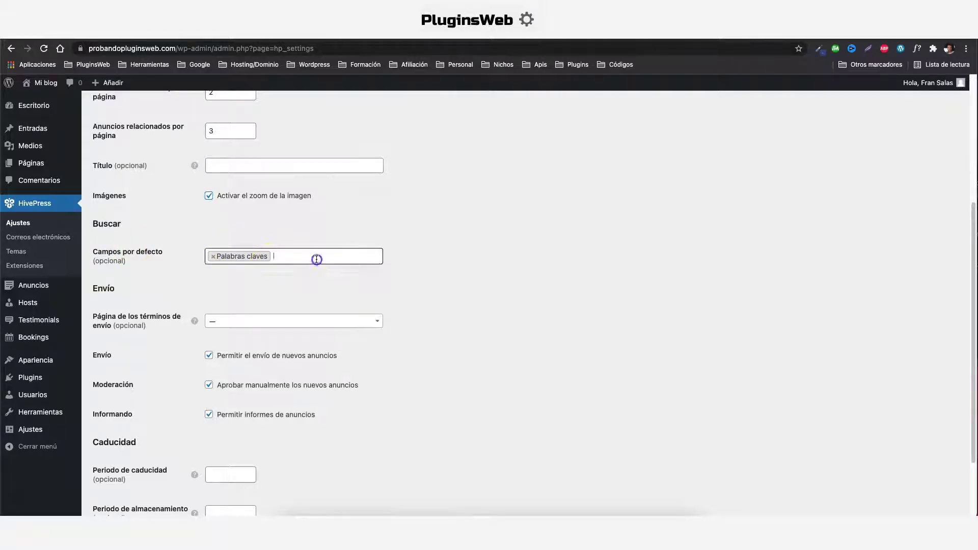
click(228, 294)
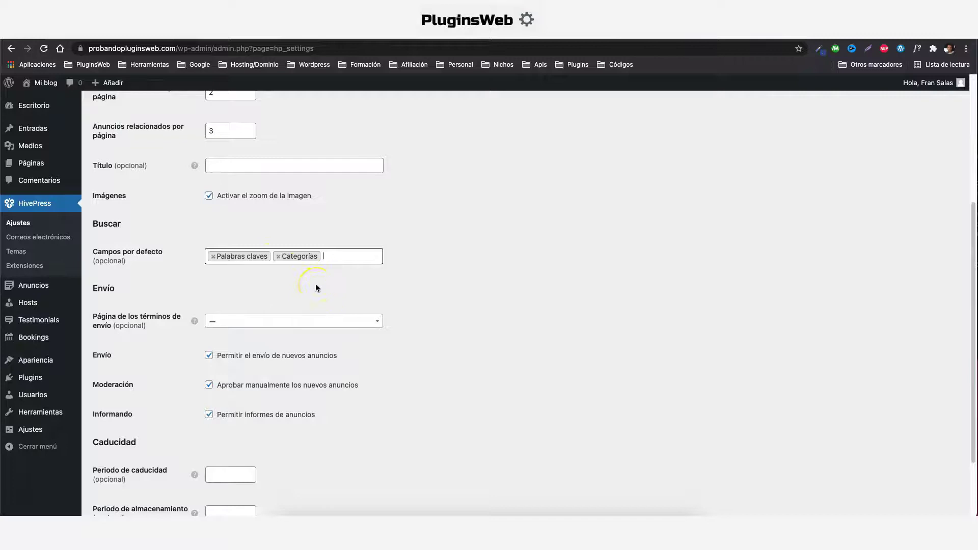
- Turn off manual approval of new listings, check the expiry and storage period options, and save the listing settings
scroll(294, 289, down, 1)
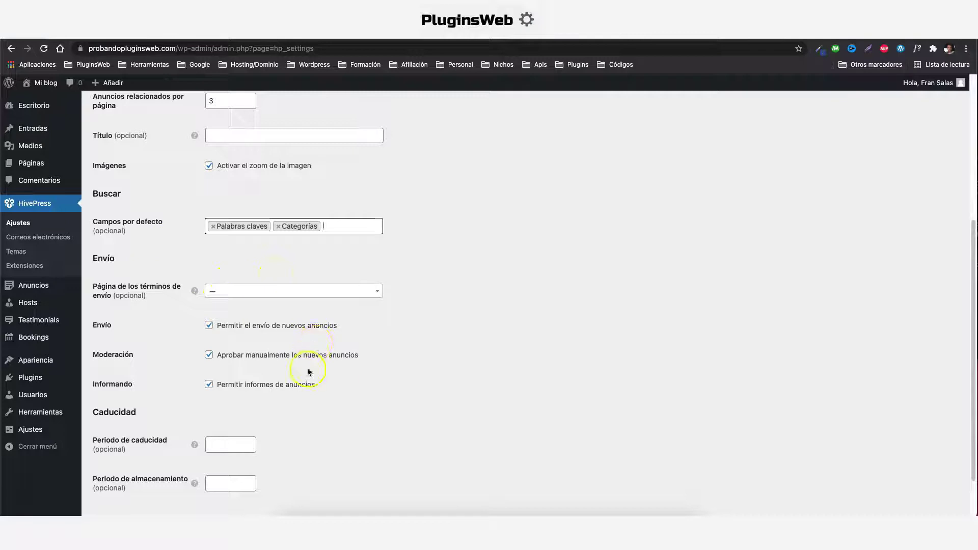
scroll(307, 372, down, 2)
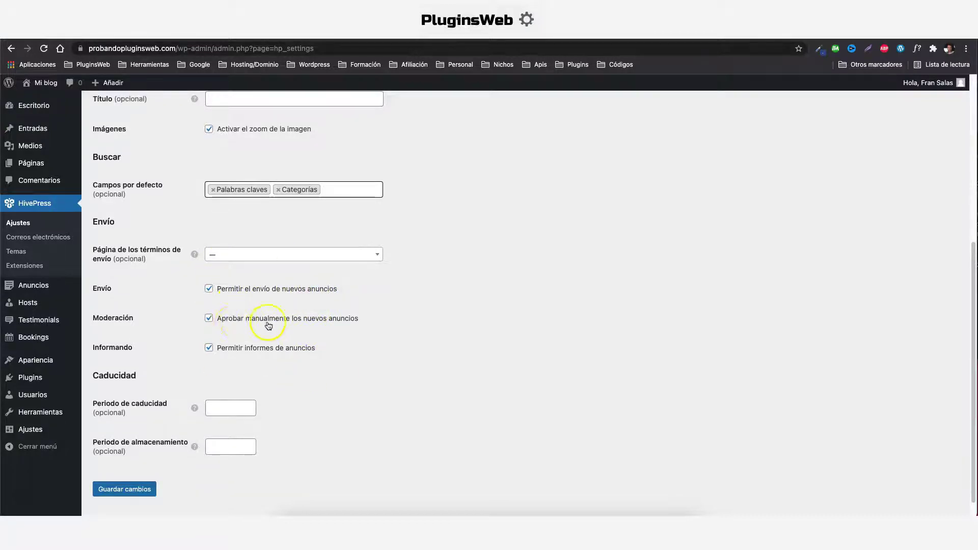
click(209, 319)
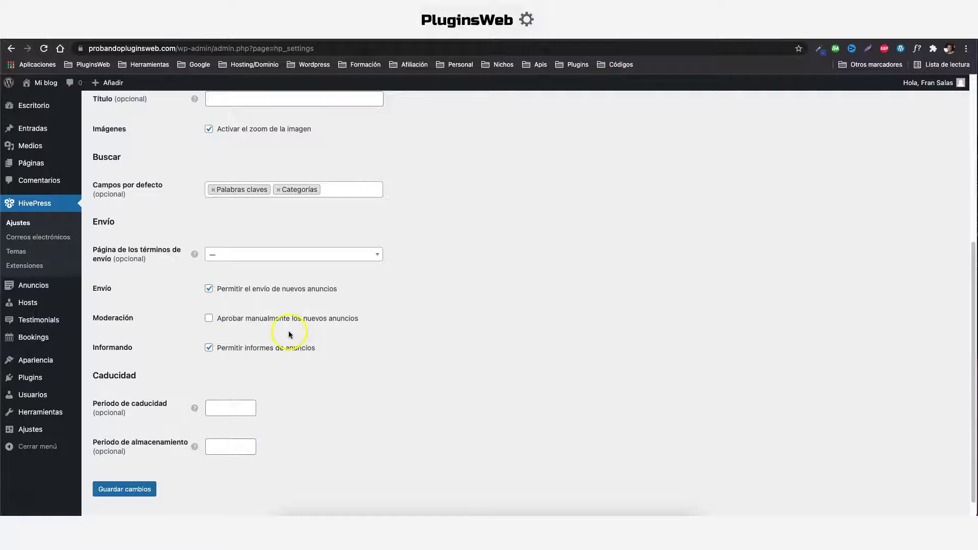
scroll(415, 334, down, 1)
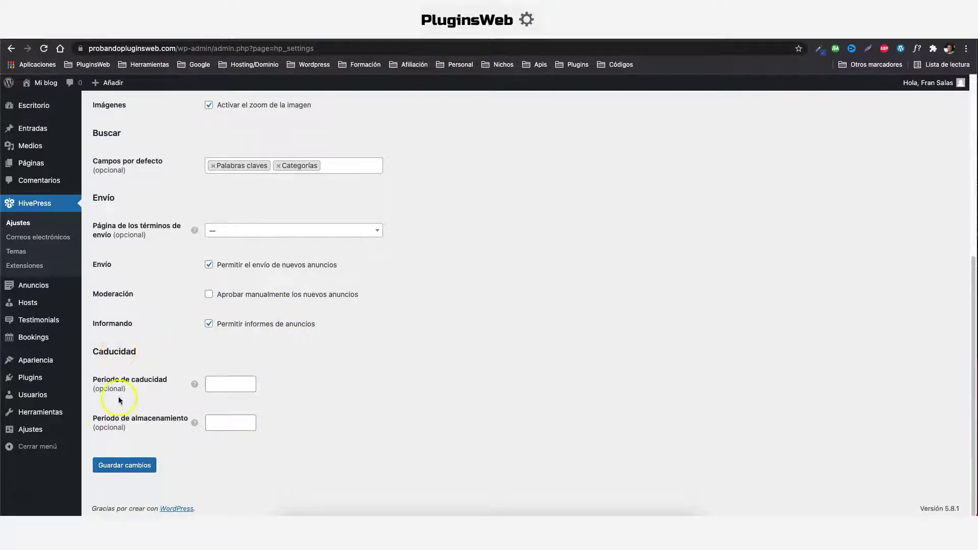
mouse_move(194, 384)
click(222, 422)
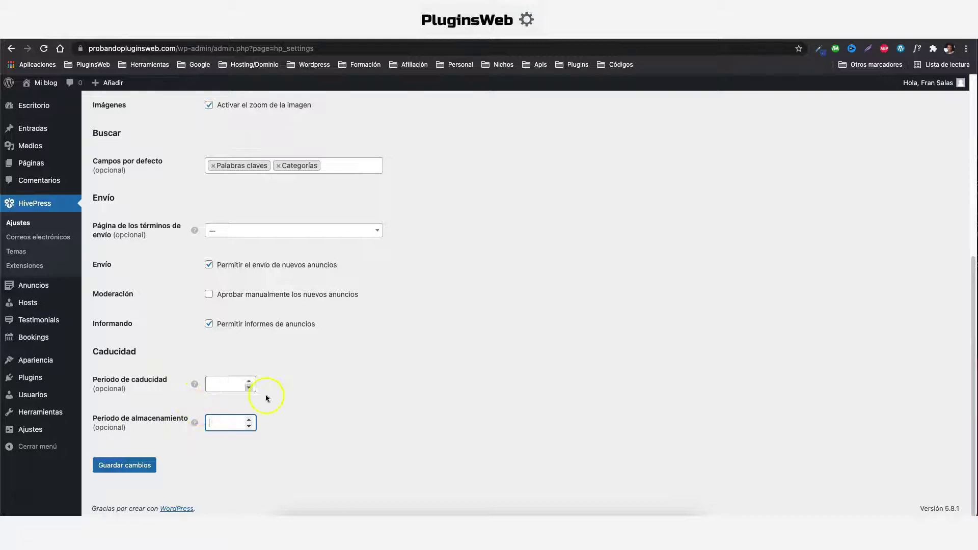
click(122, 465)
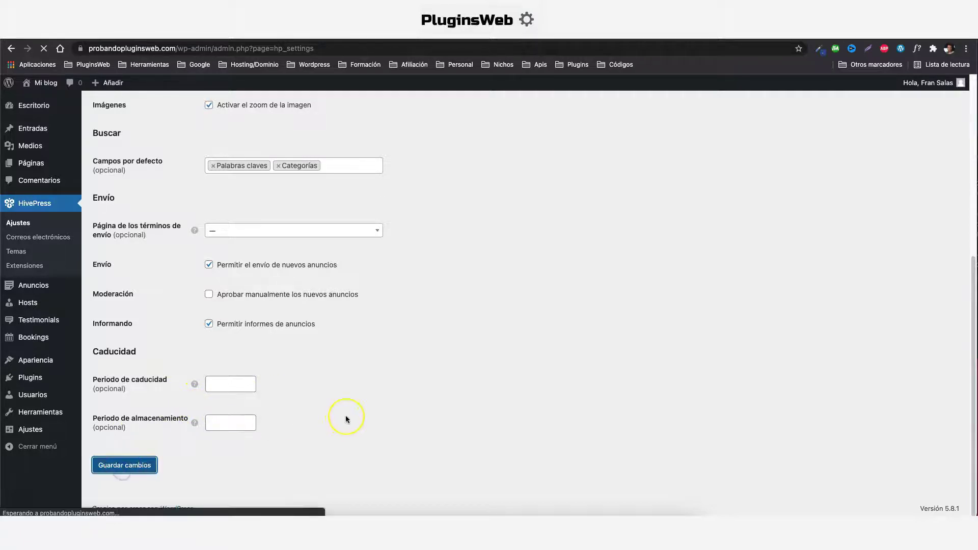
- Turn off manual approval of new reviews in the HivePress review settings and save
click(164, 166)
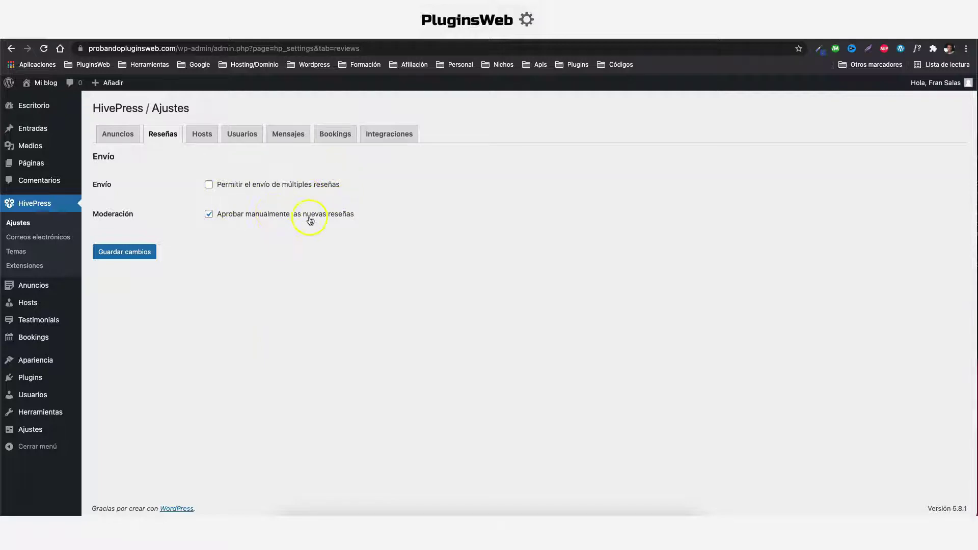
click(208, 214)
click(124, 251)
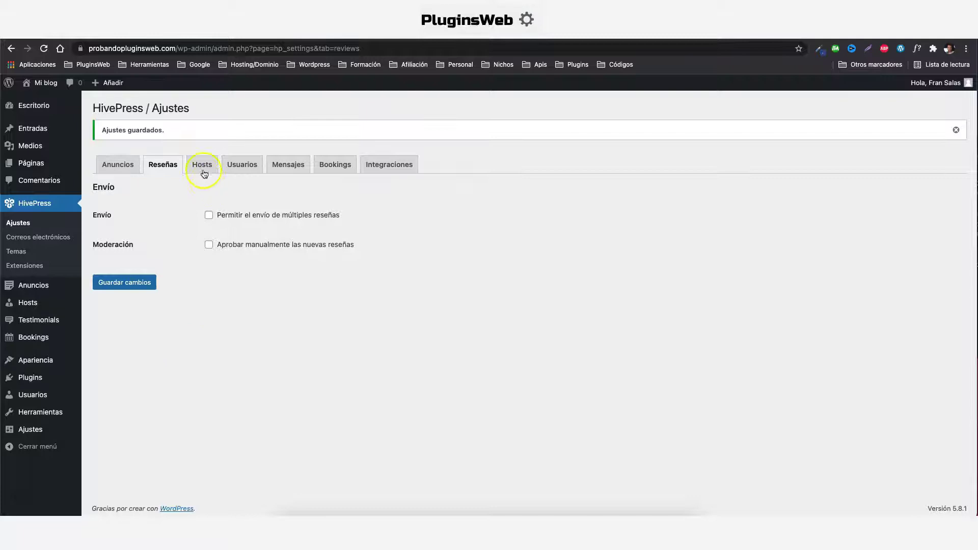
- Check the default search fields in the Hosts settings, allow direct registration of hosts, and save
click(202, 168)
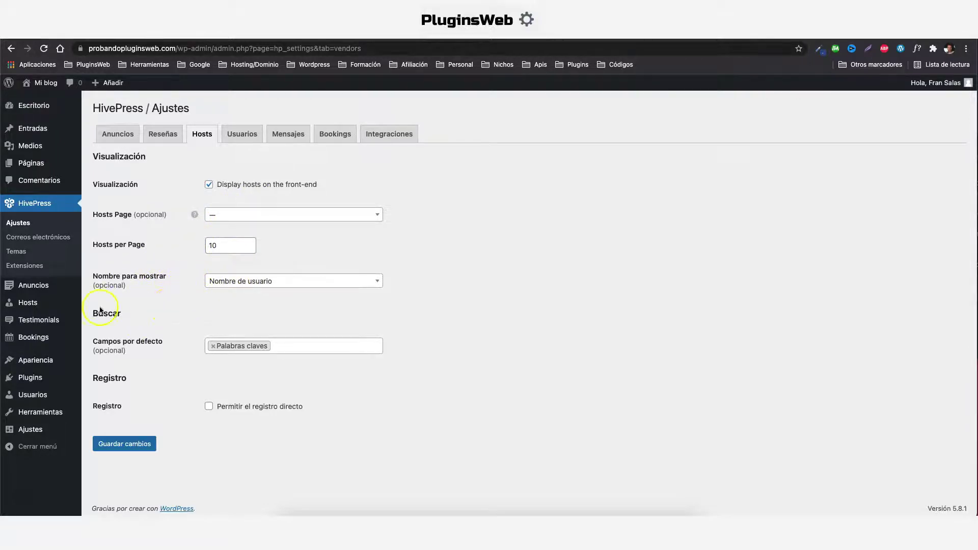
click(297, 345)
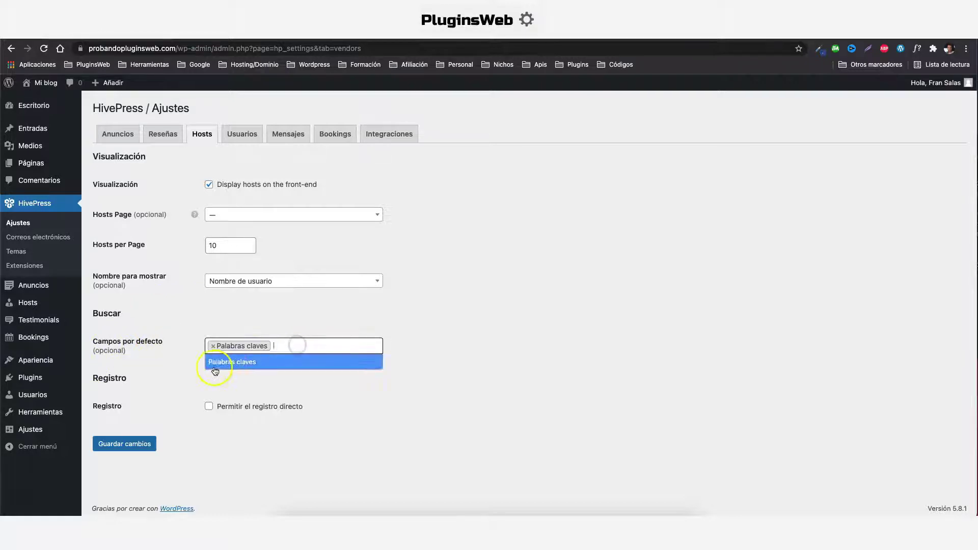
click(175, 325)
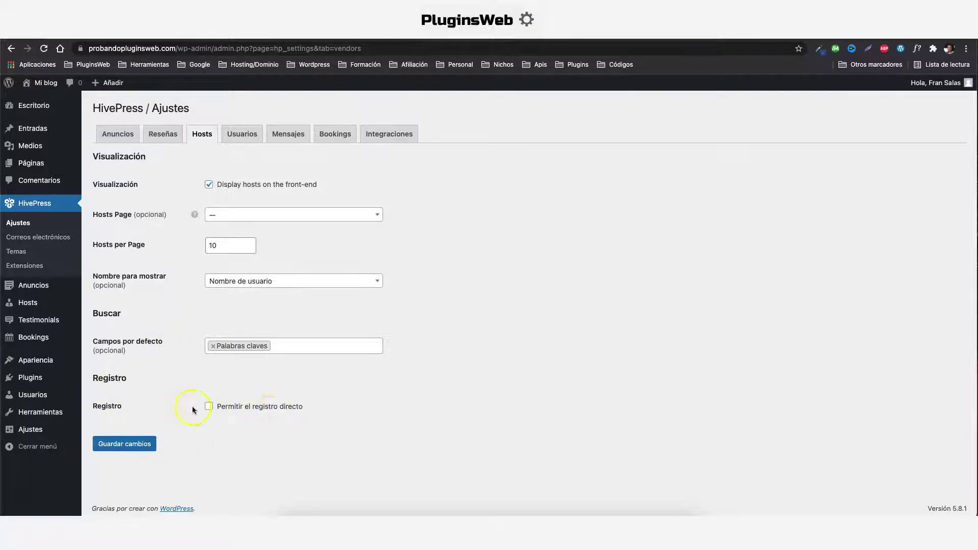
click(210, 407)
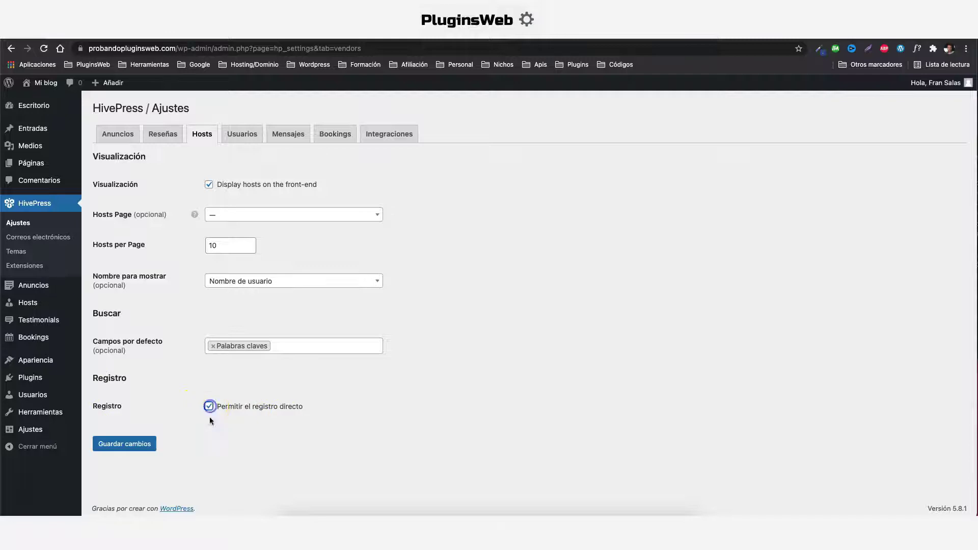
click(121, 447)
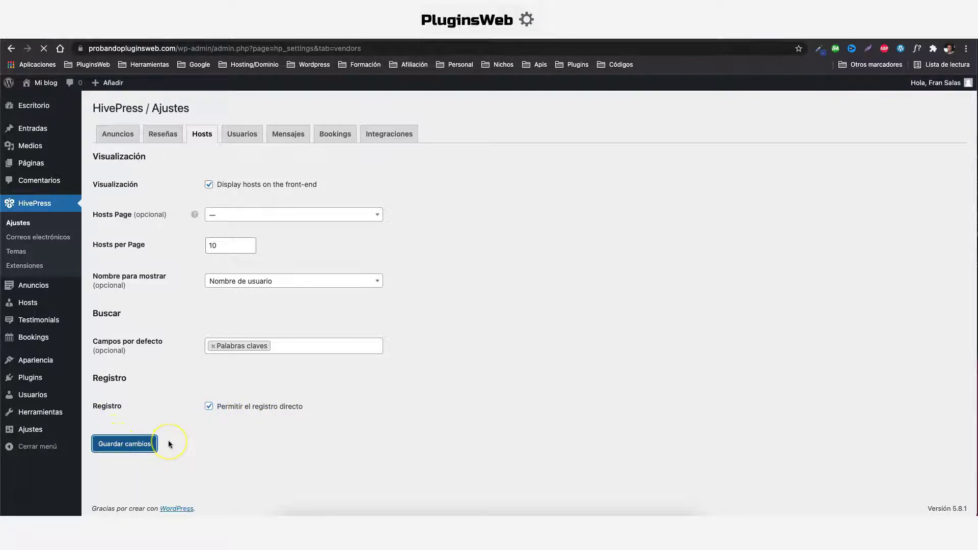
- Check the display name options in the user settings, turn off generating usernames from the email address, and save
click(243, 165)
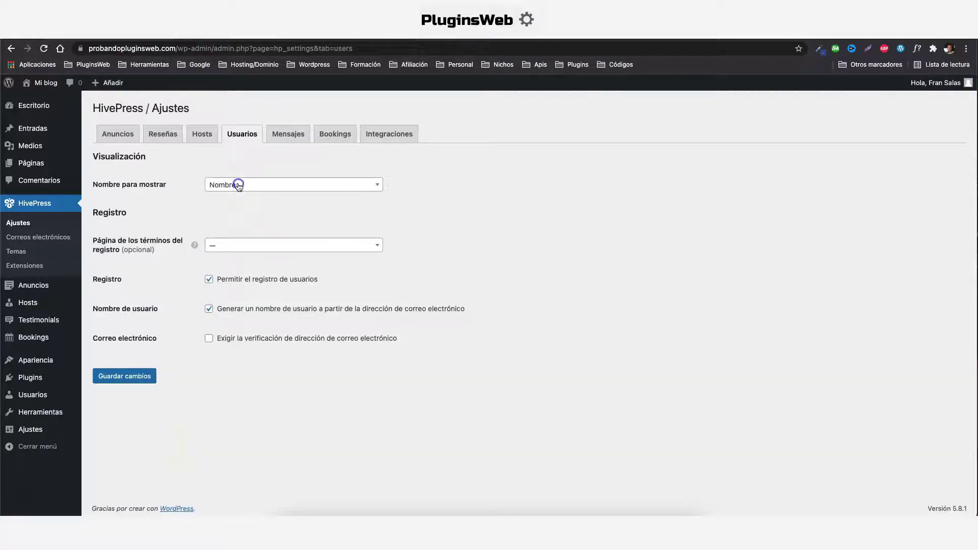
click(237, 184)
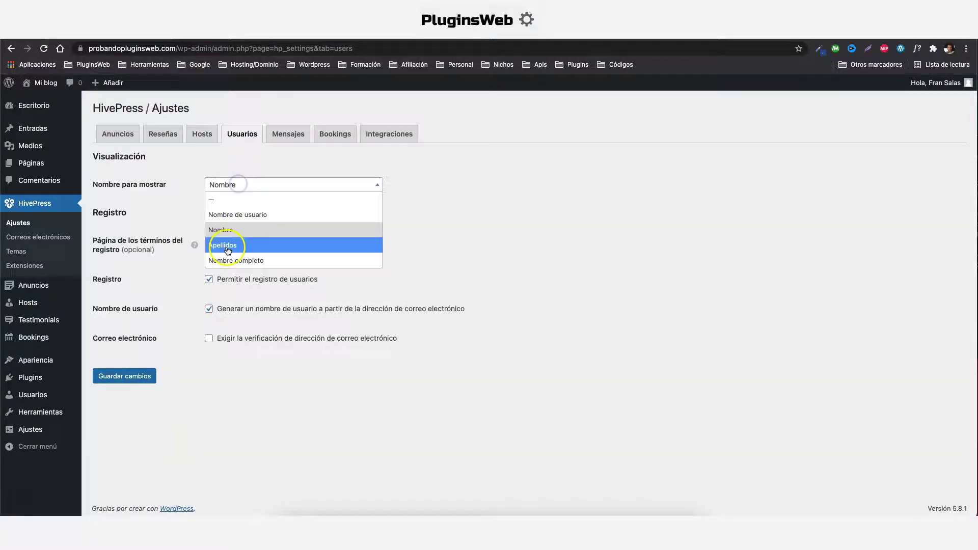
click(191, 179)
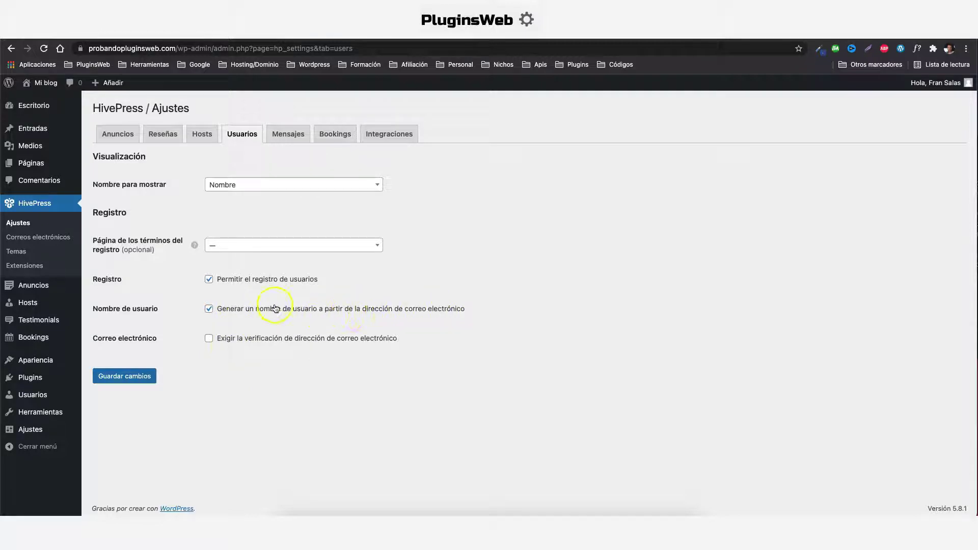
click(209, 309)
click(125, 377)
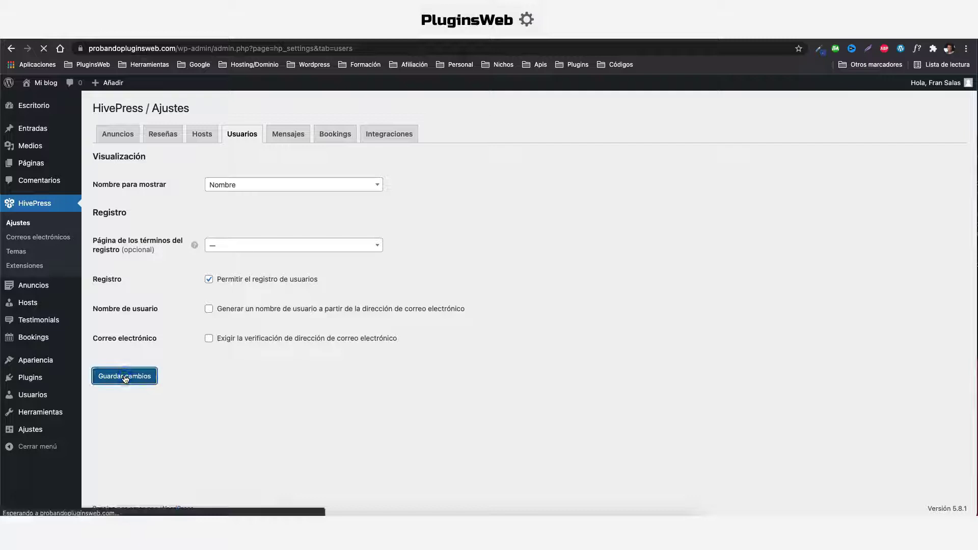
- Review the message settings, toggle database storage of messages off and on again, and save with it enabled
click(288, 166)
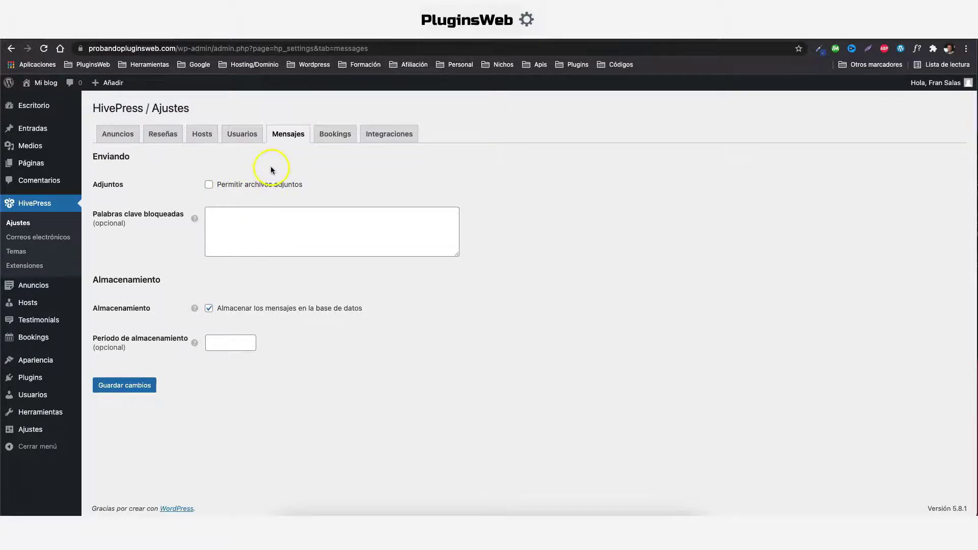
click(238, 221)
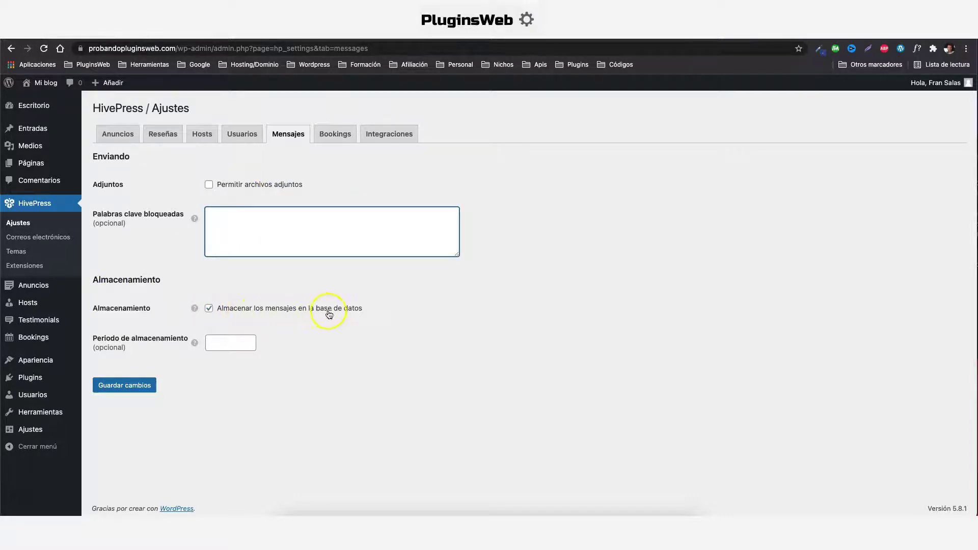
click(209, 311)
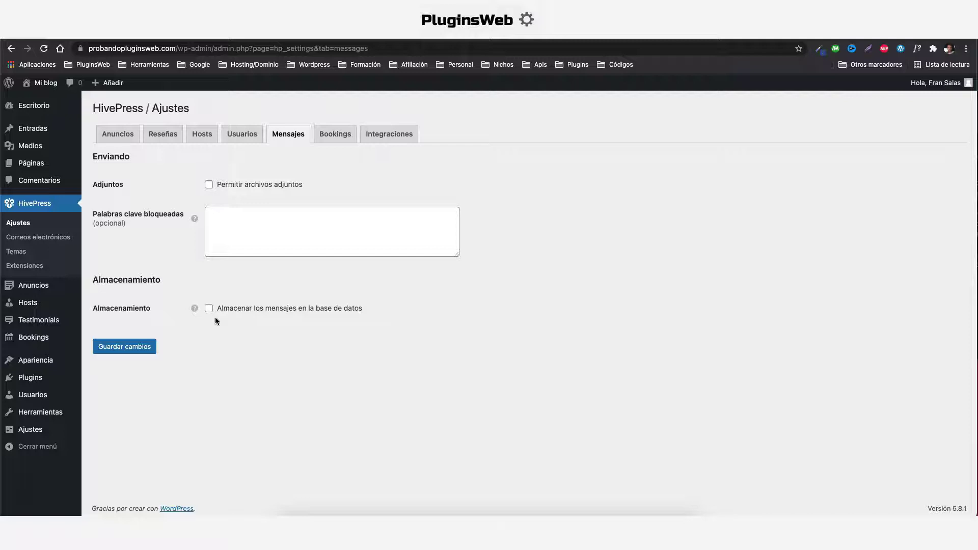
click(208, 309)
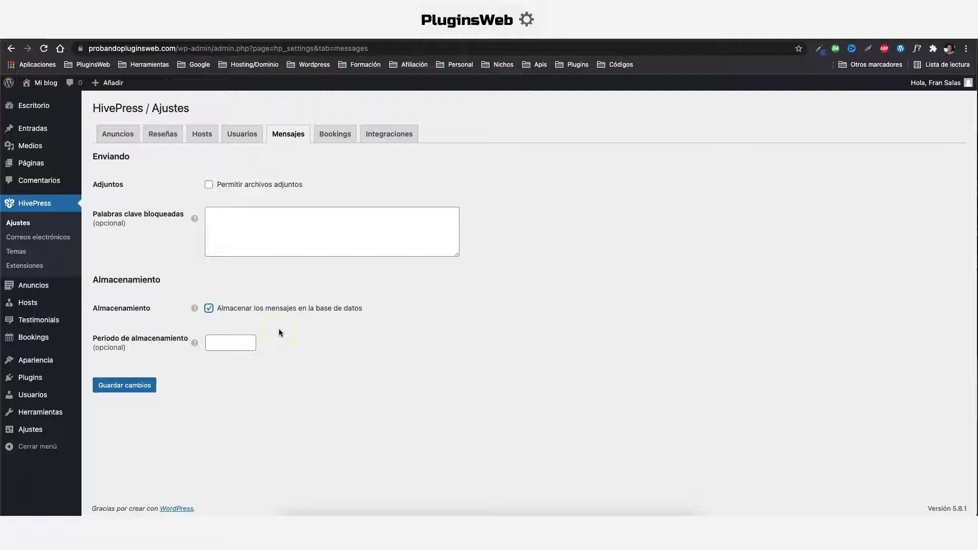
click(212, 343)
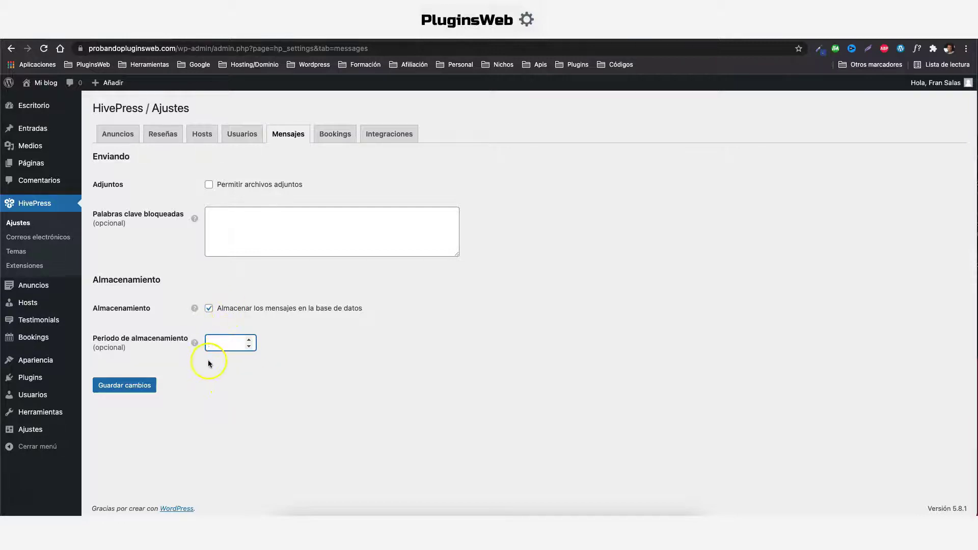
click(128, 388)
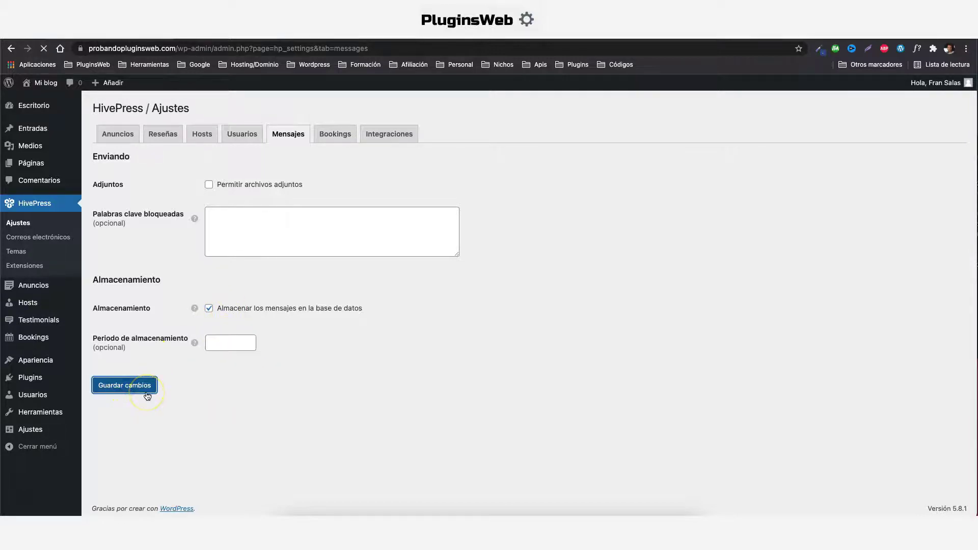
- Review the booking availability, confirmation and expiry settings and save them
click(329, 168)
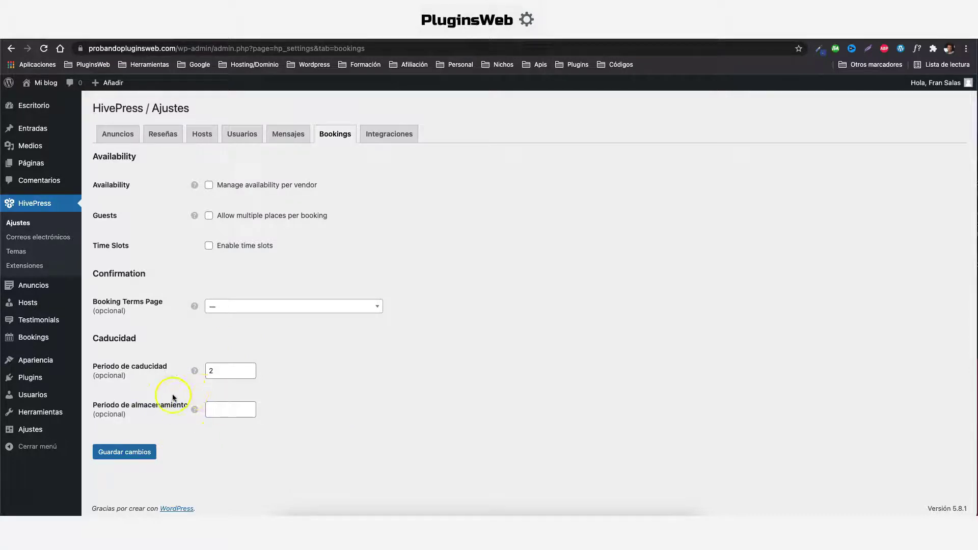
mouse_move(194, 409)
click(129, 453)
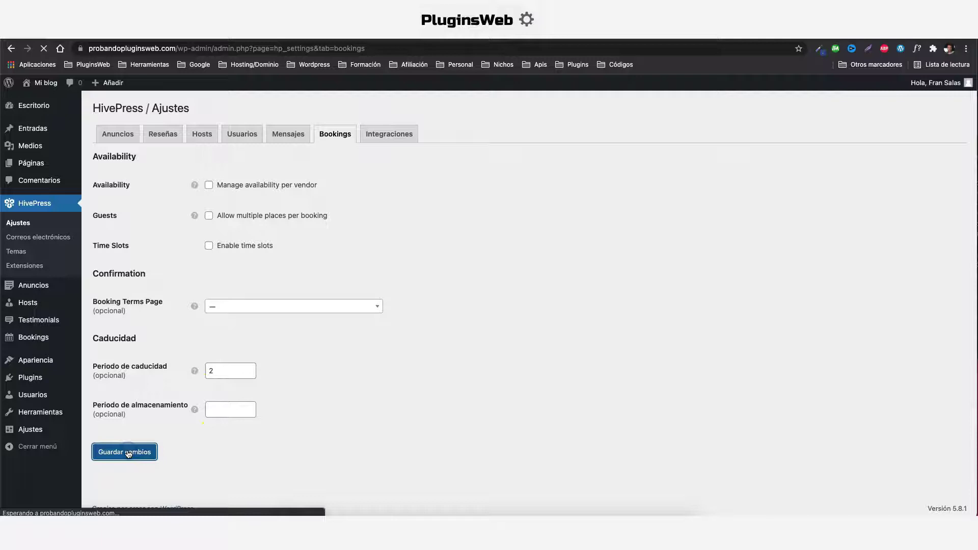
- Examine the integration settings, including the forms reCAPTCHA can protect and the HivePress Store license keys field
click(389, 168)
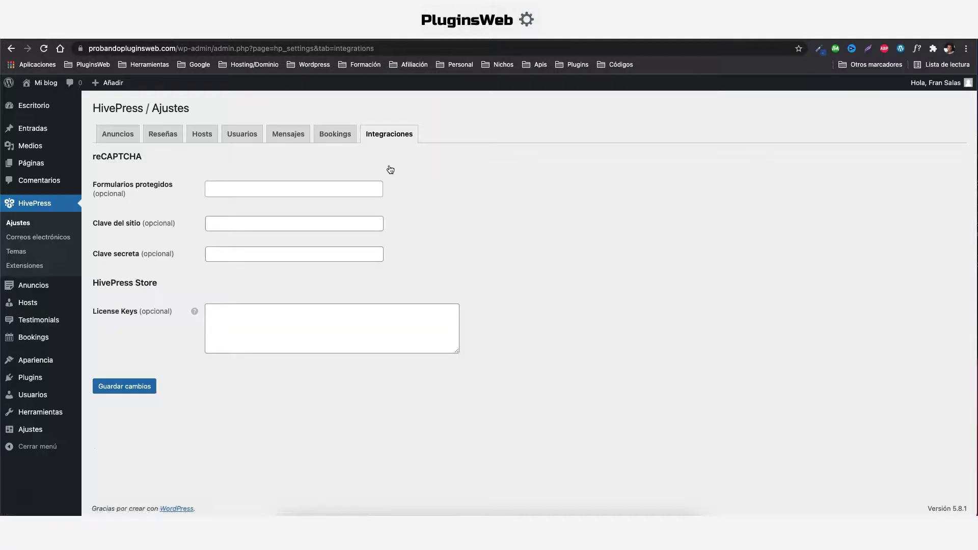
click(234, 187)
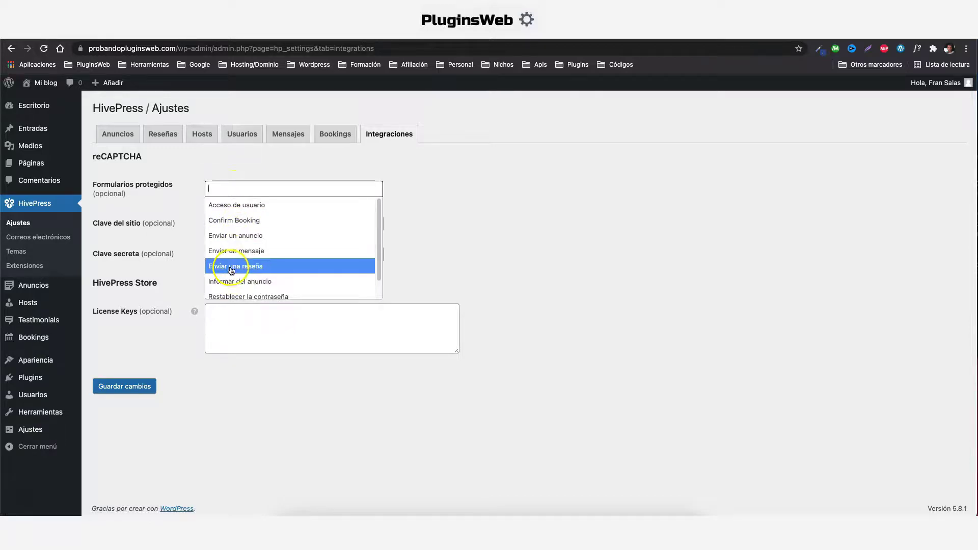
click(172, 204)
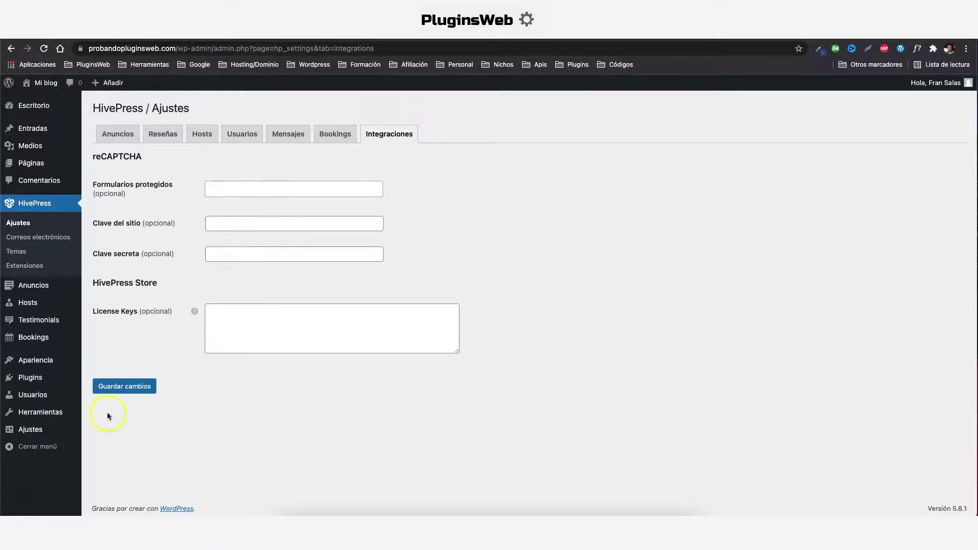
click(228, 315)
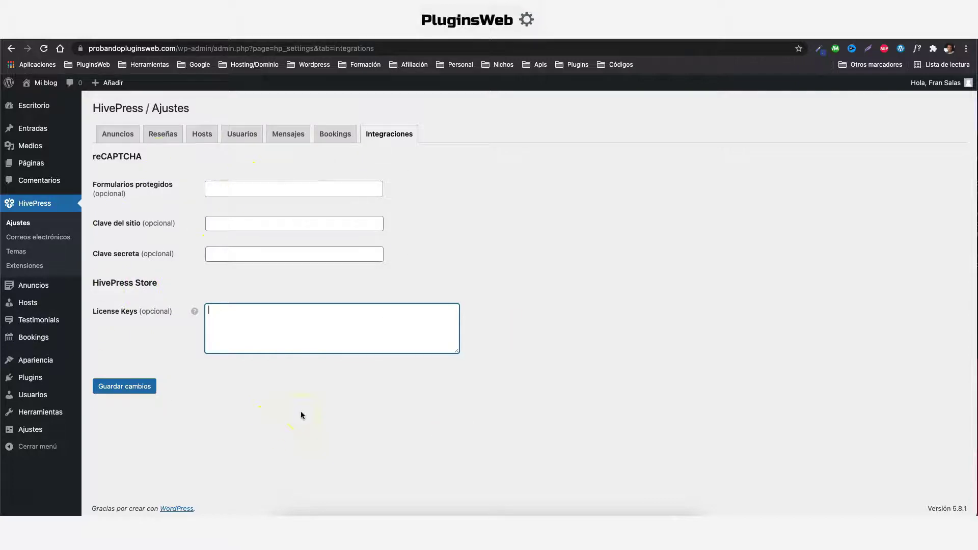
- Start a new HivePress email and set its event to Booking Confirmed (Usuario)
click(39, 239)
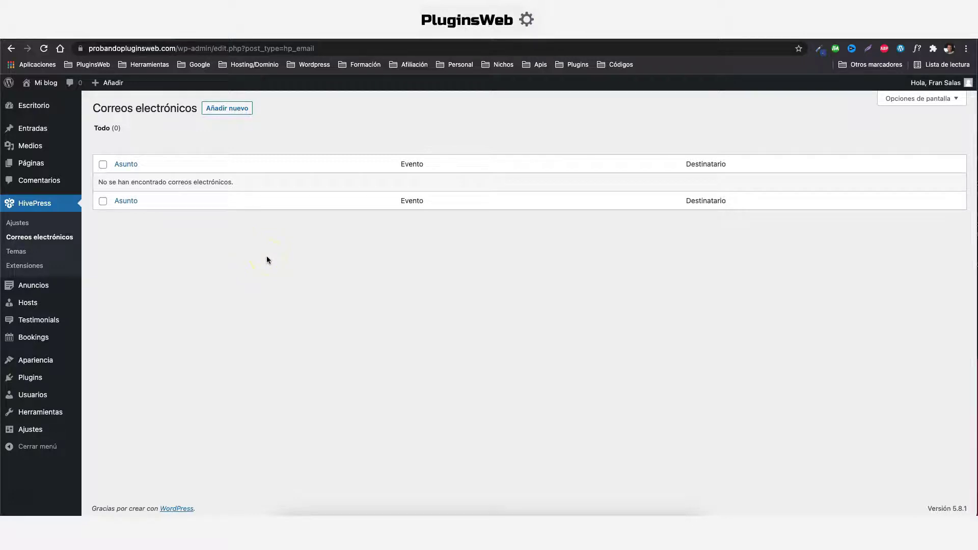
click(224, 109)
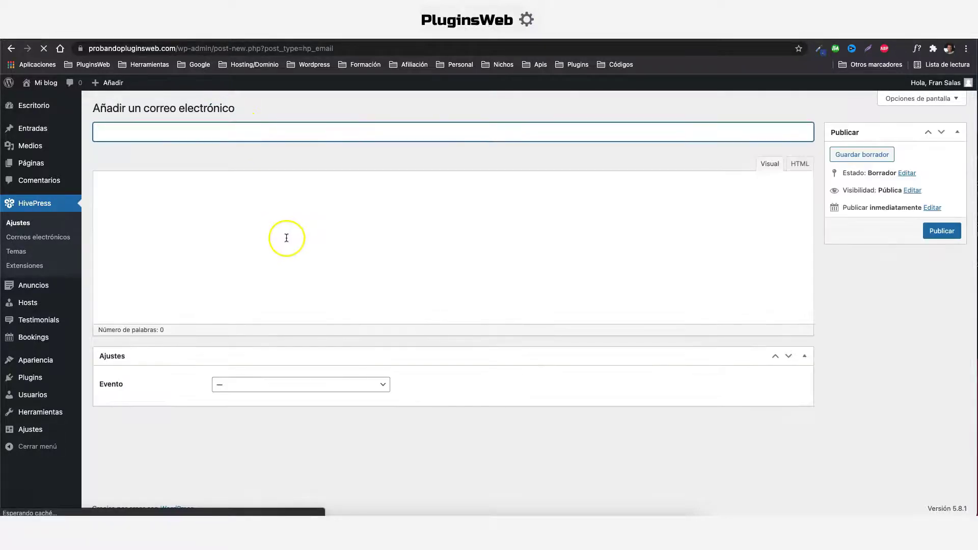
click(286, 417)
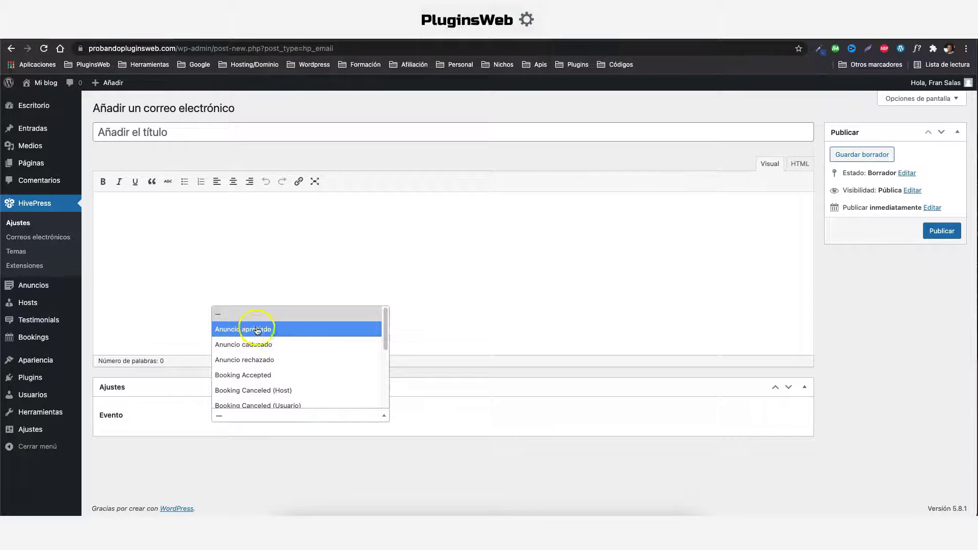
scroll(244, 351, down, 2)
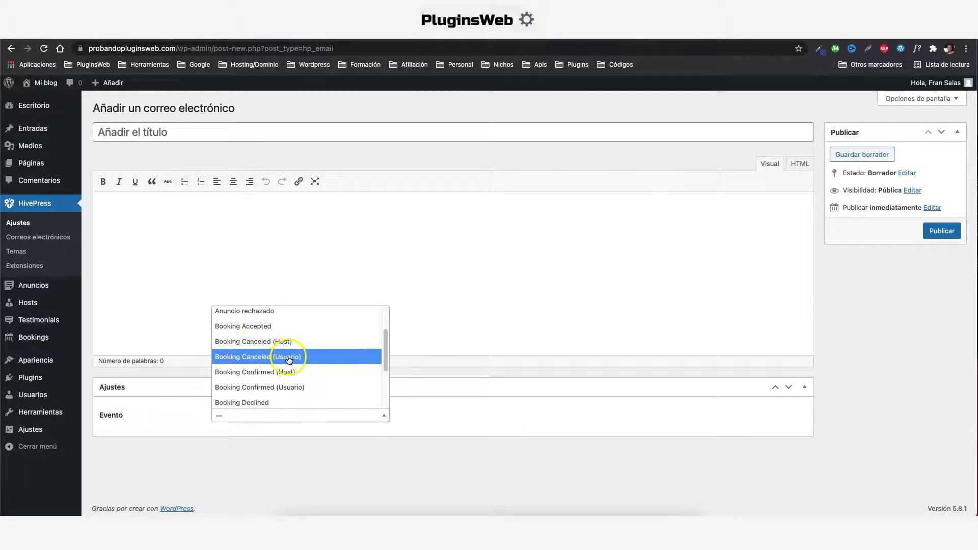
scroll(247, 361, down, 2)
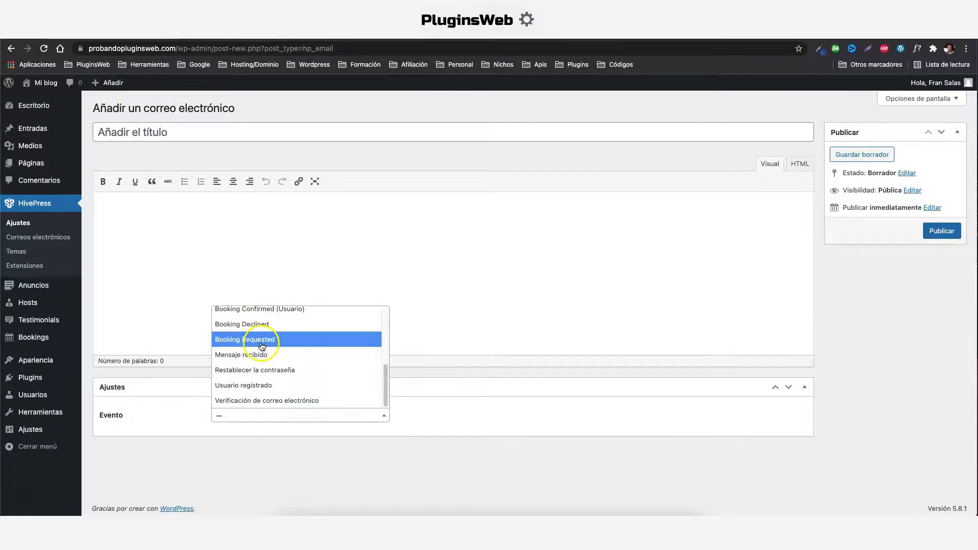
scroll(253, 377, up, 2)
click(253, 342)
- Title the email "reserva confirmada" and publish it
click(183, 126)
text(reserva confirmada)
click(151, 135)
click(942, 231)
- Write the greeting "Hola, %user_name%" in the email body, copying the token from the available tokens in the details
scroll(331, 303, down, 2)
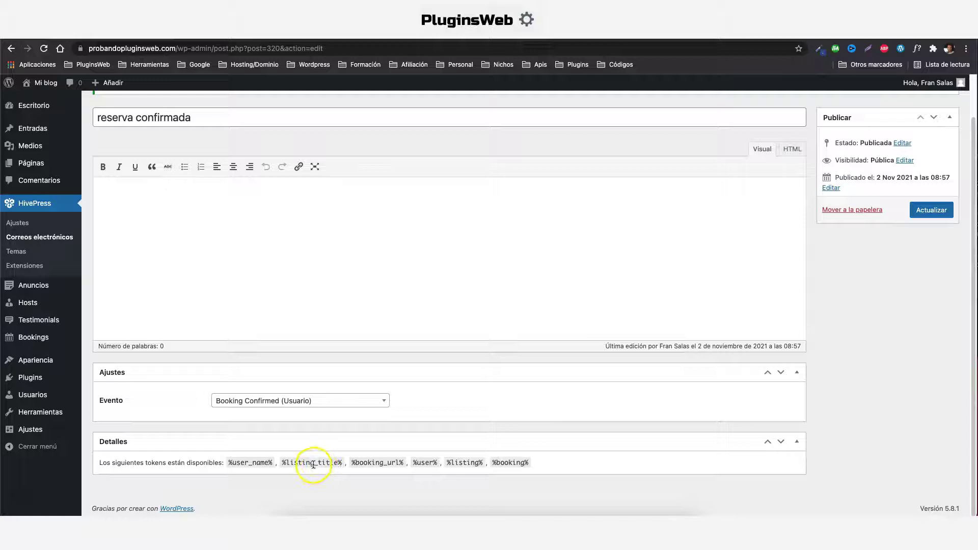
drag(273, 462, 224, 463)
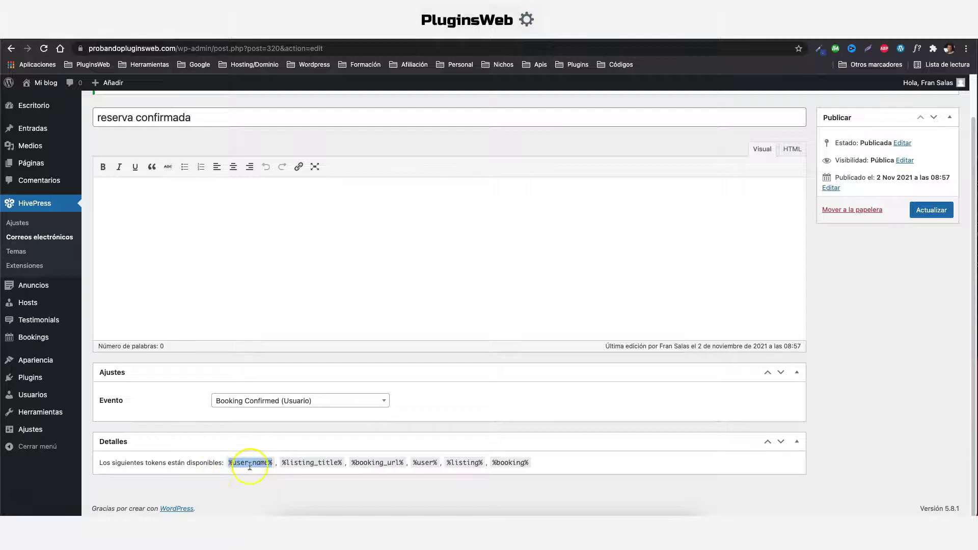
right_click(250, 465)
click(275, 402)
click(158, 209)
text(Hola,)
key(super+v)
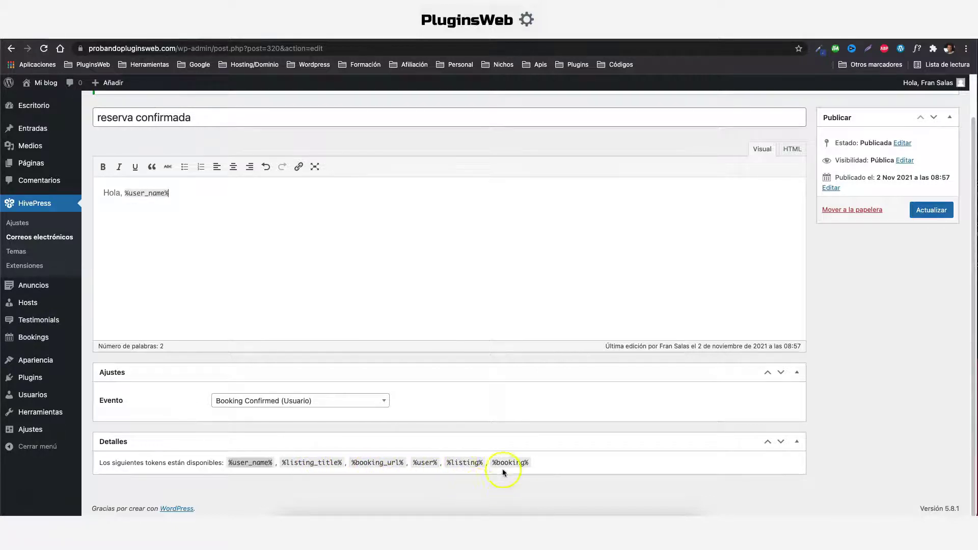
drag(492, 462, 528, 461)
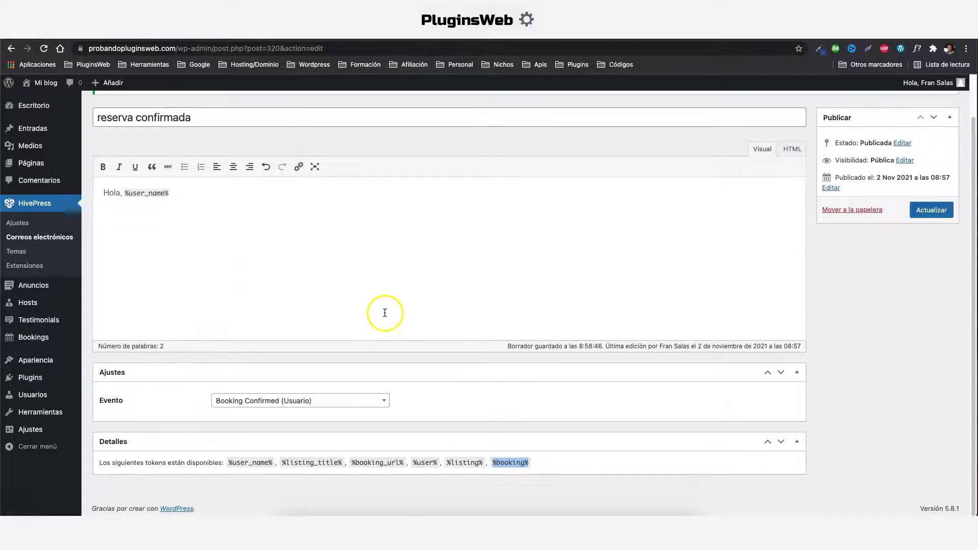
- Open the site in an incognito window and look through the home page down to the Become a Host section
scroll(357, 285, up, 1)
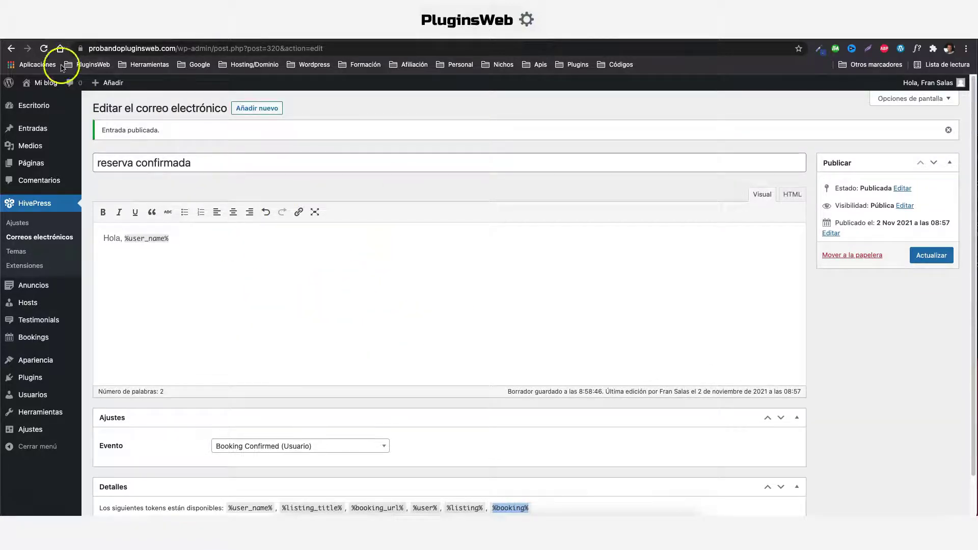
mouse_move(41, 83)
right_click(43, 100)
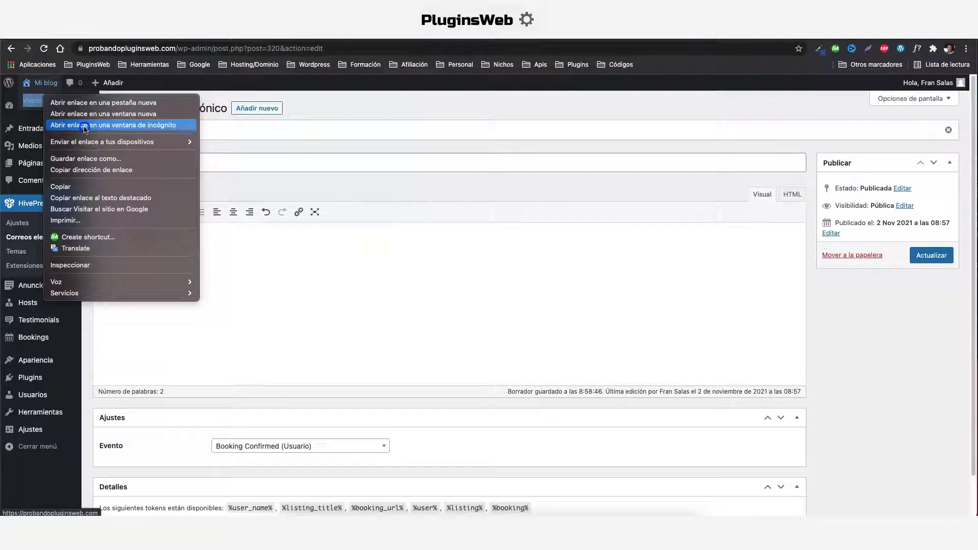
click(88, 125)
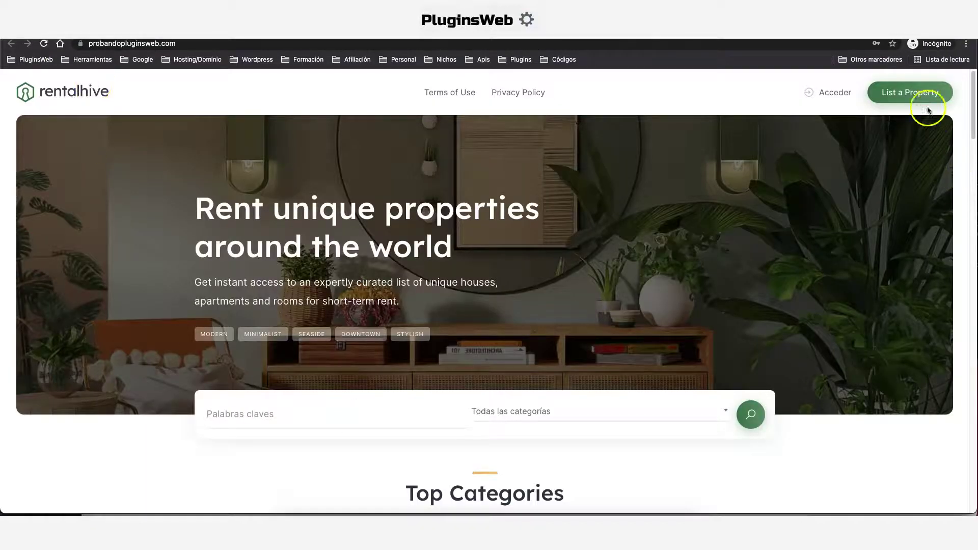
scroll(550, 329, down, 20)
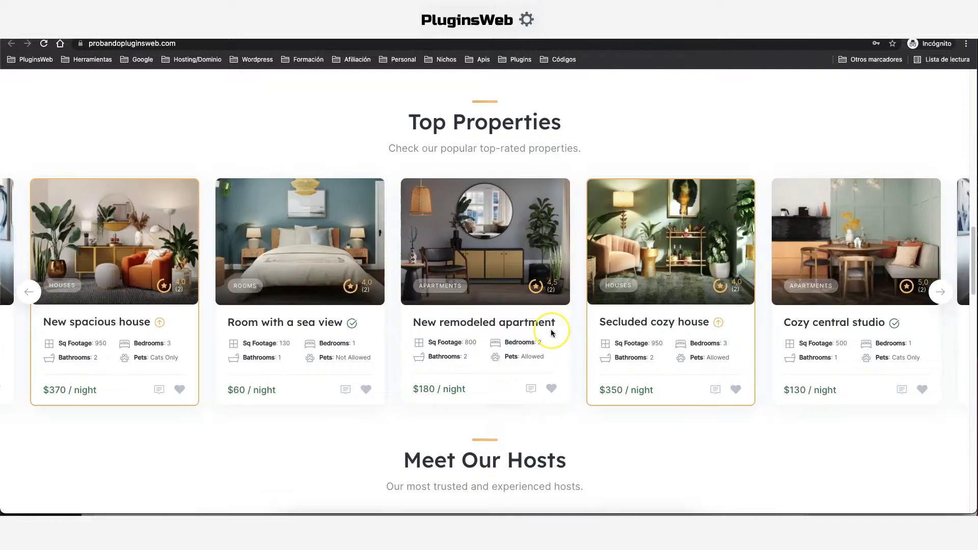
scroll(551, 332, down, 15)
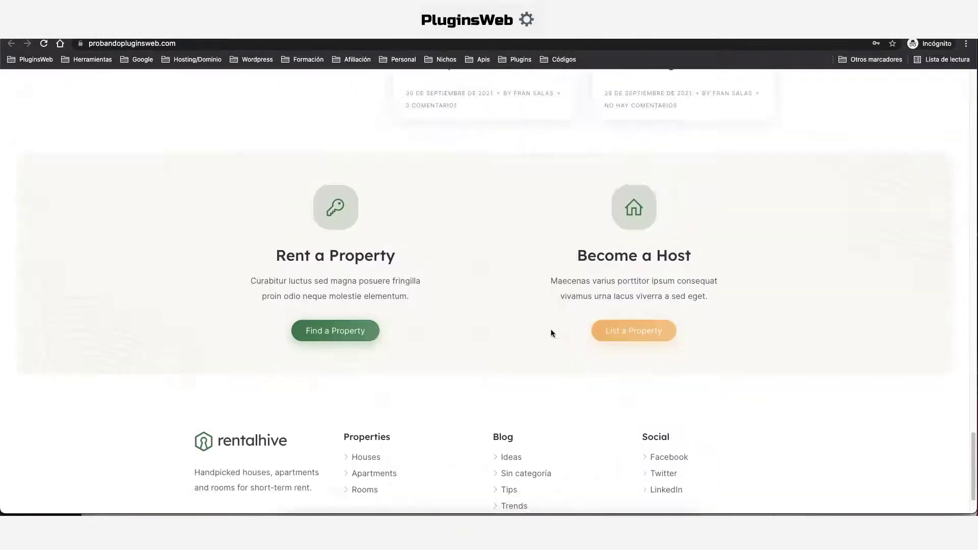
- Start listing a property and register a new host account with a username, e-mail address and password
click(646, 264)
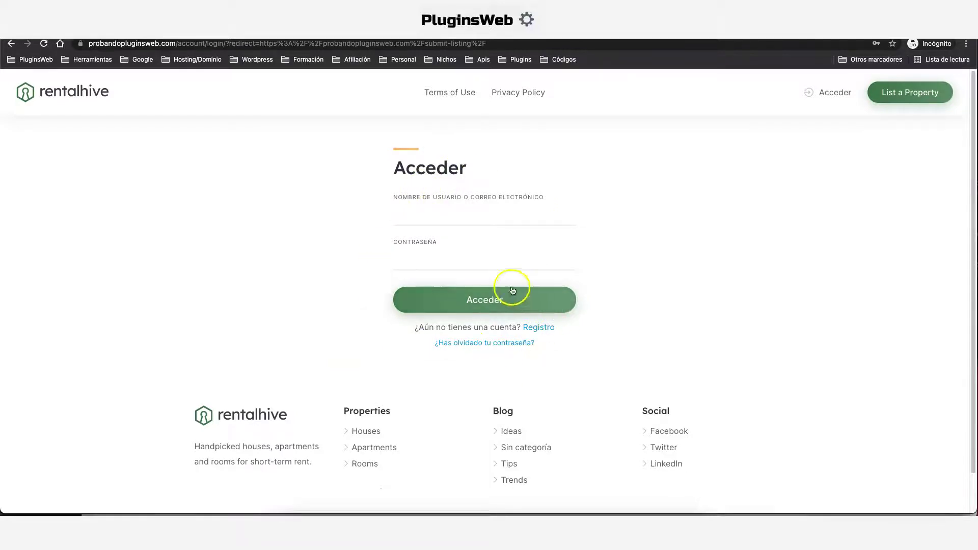
click(535, 330)
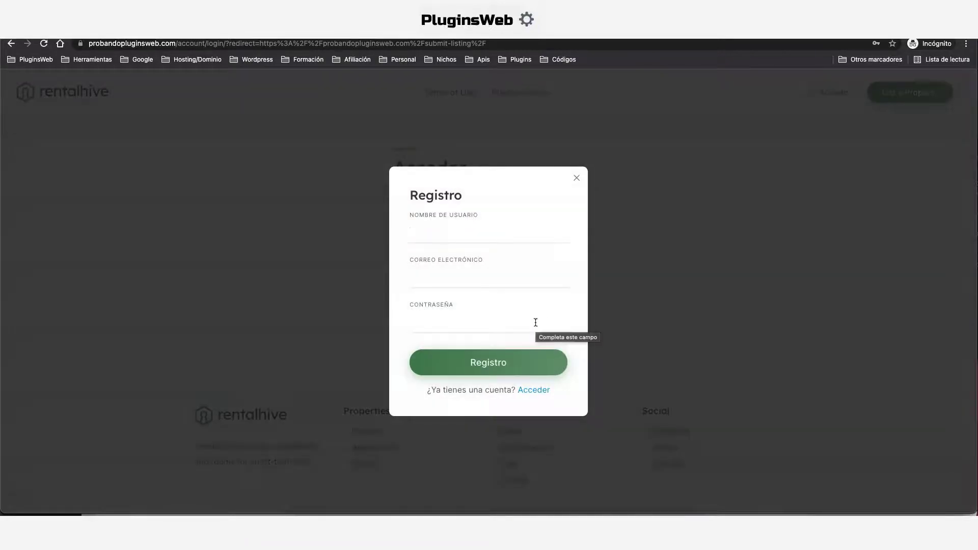
text(pepe el host)
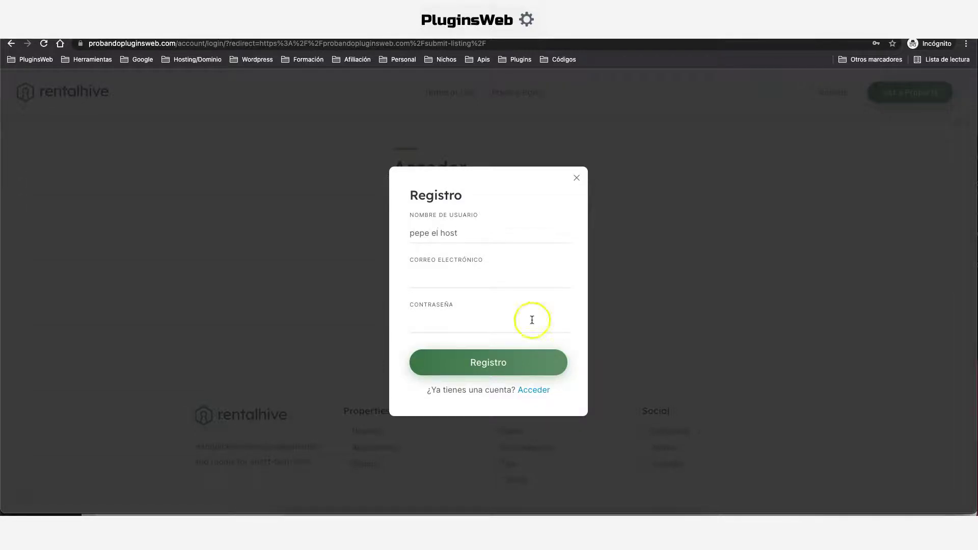
click(464, 280)
click(439, 324)
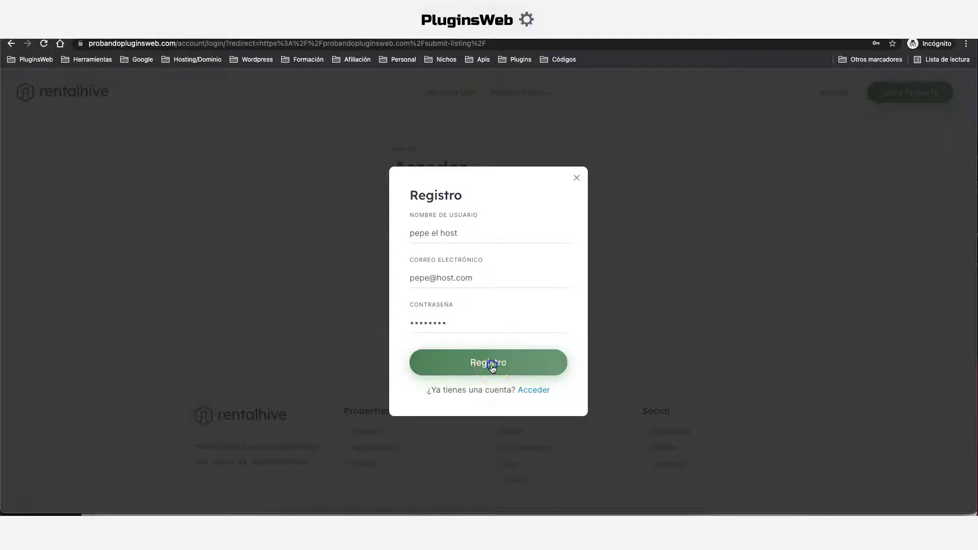
click(493, 367)
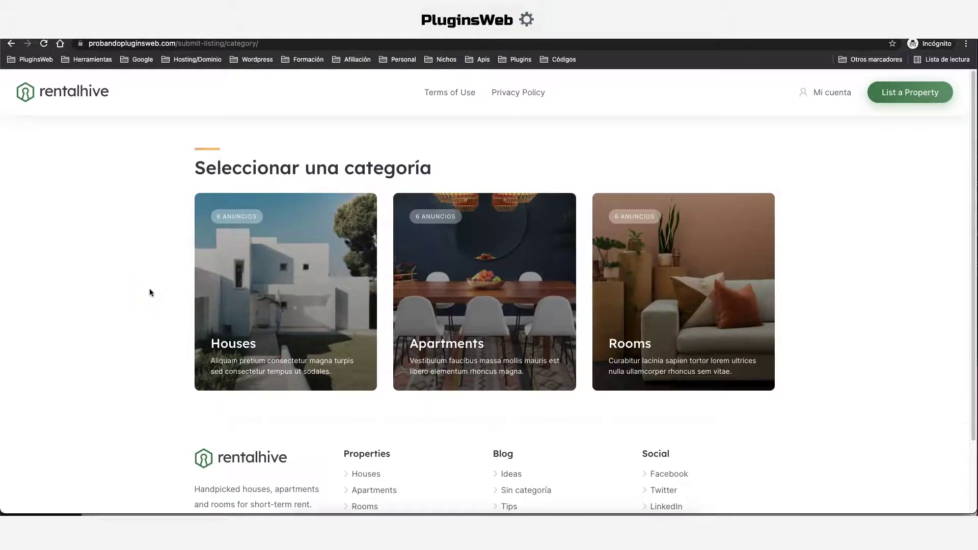
- Examine the new host's account settings, including the profile image, name, profile information, e-mail and password fields
click(824, 97)
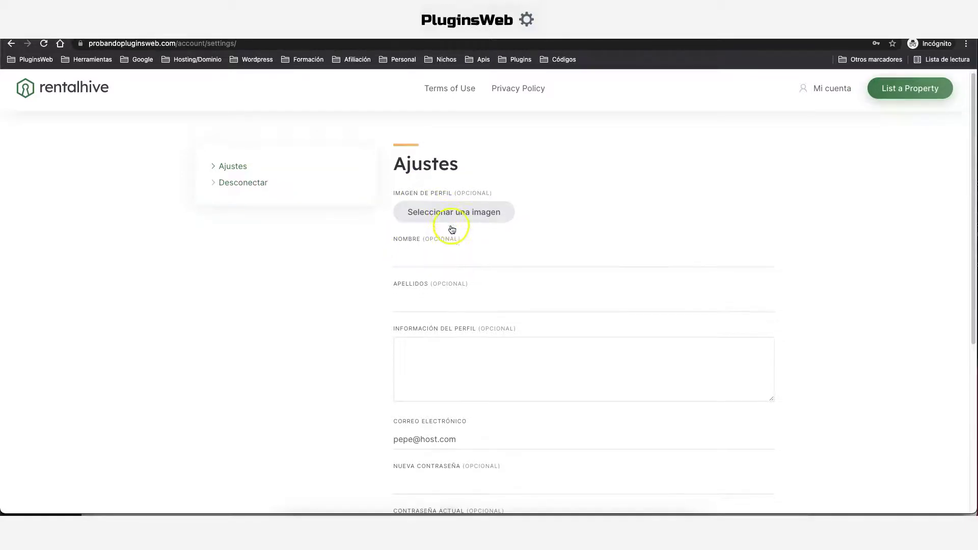
scroll(448, 227, down, 1)
click(436, 236)
click(436, 292)
scroll(441, 311, down, 3)
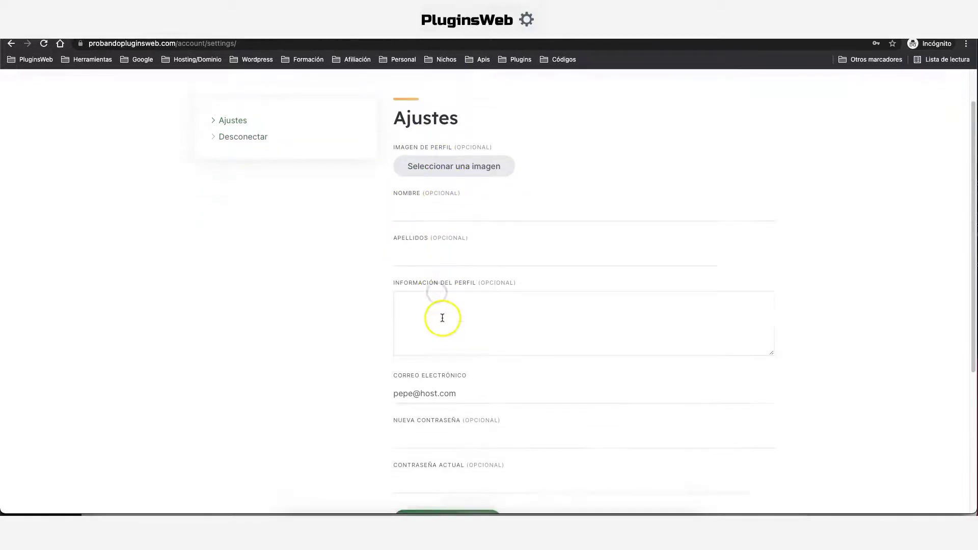
click(458, 273)
scroll(486, 346, down, 2)
scroll(488, 351, down, 2)
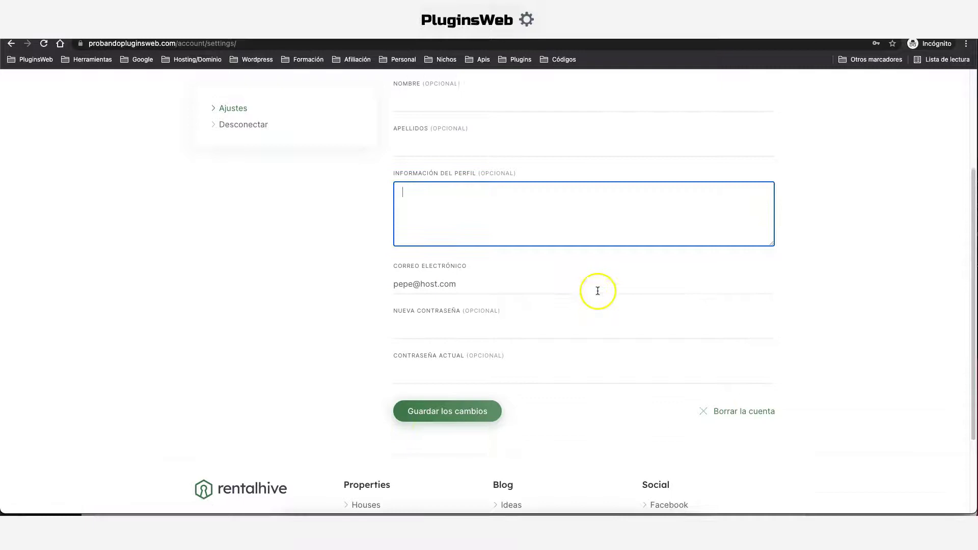
scroll(595, 290, up, 5)
- View the category choices for a new property listing, and check the Apartments category's description, image and order in the WordPress admin
click(900, 92)
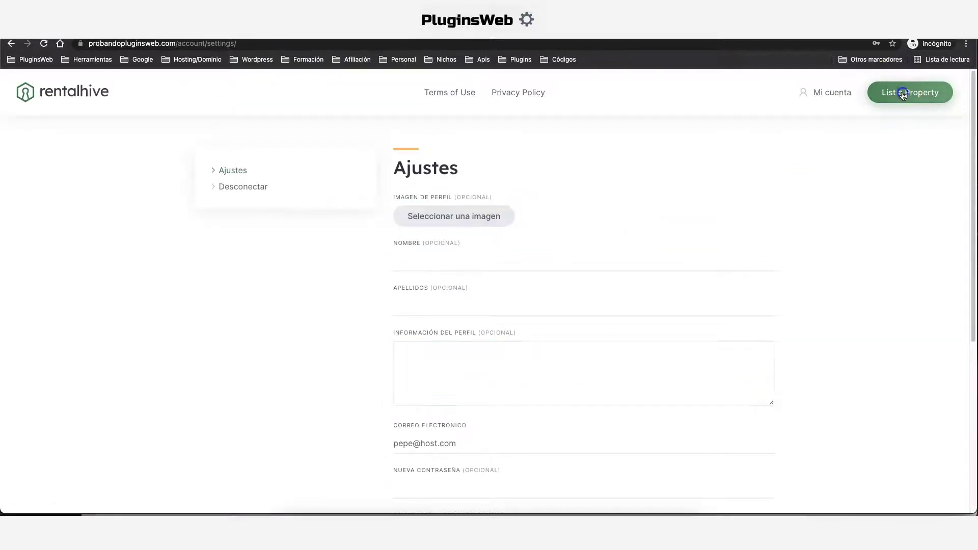
scroll(338, 311, down, 1)
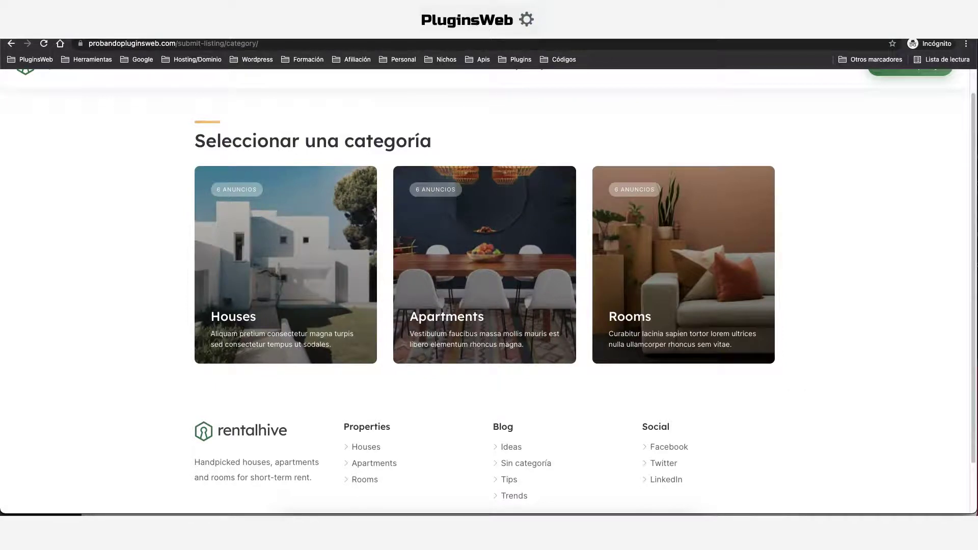
key(super+m)
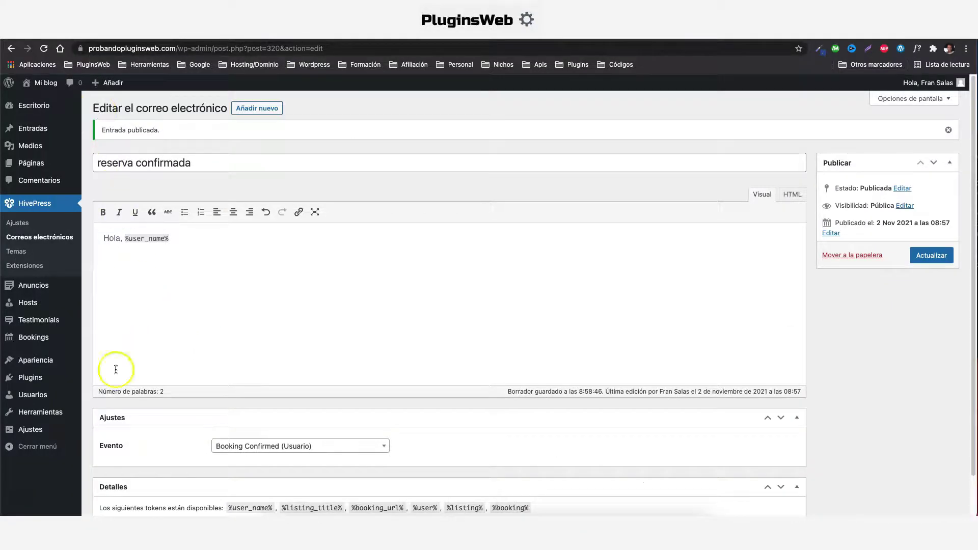
mouse_move(39, 291)
click(113, 318)
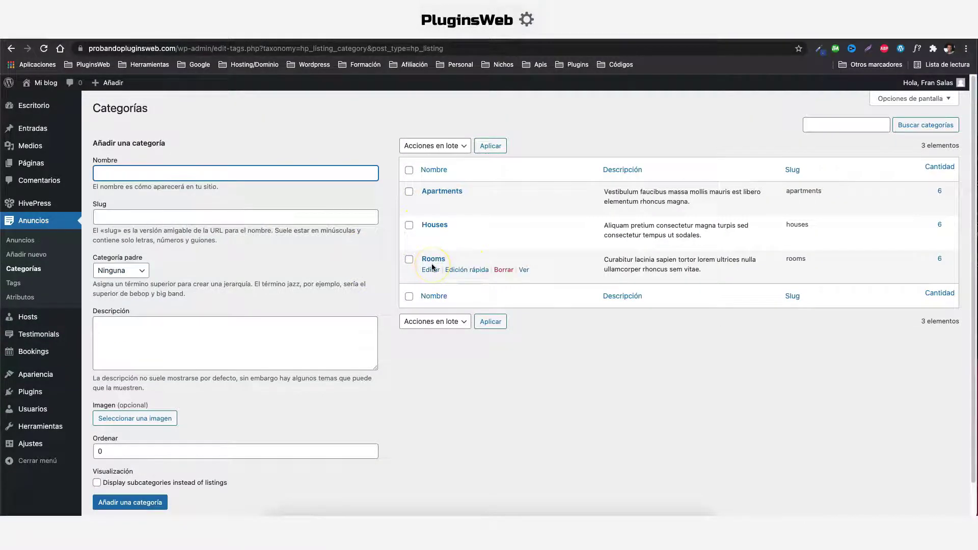
click(444, 193)
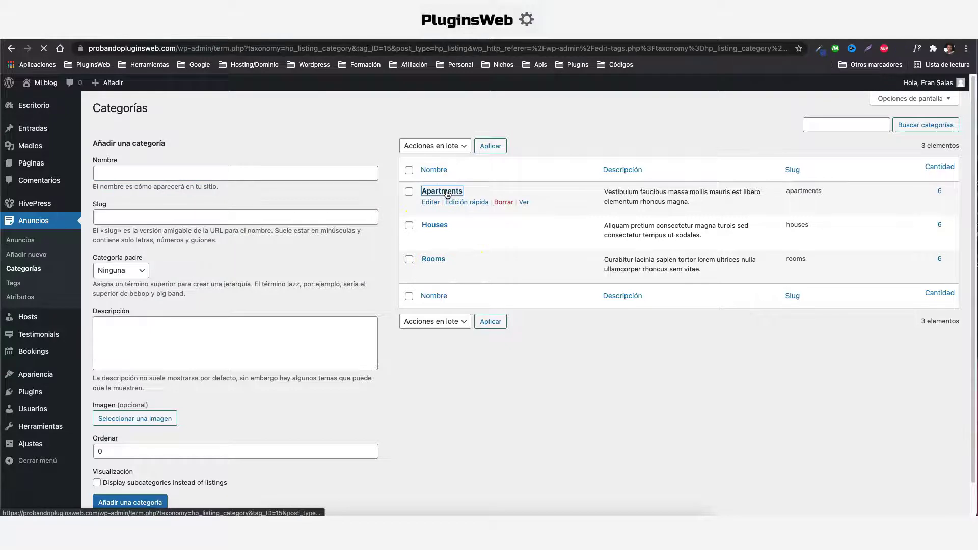
scroll(219, 204, down, 3)
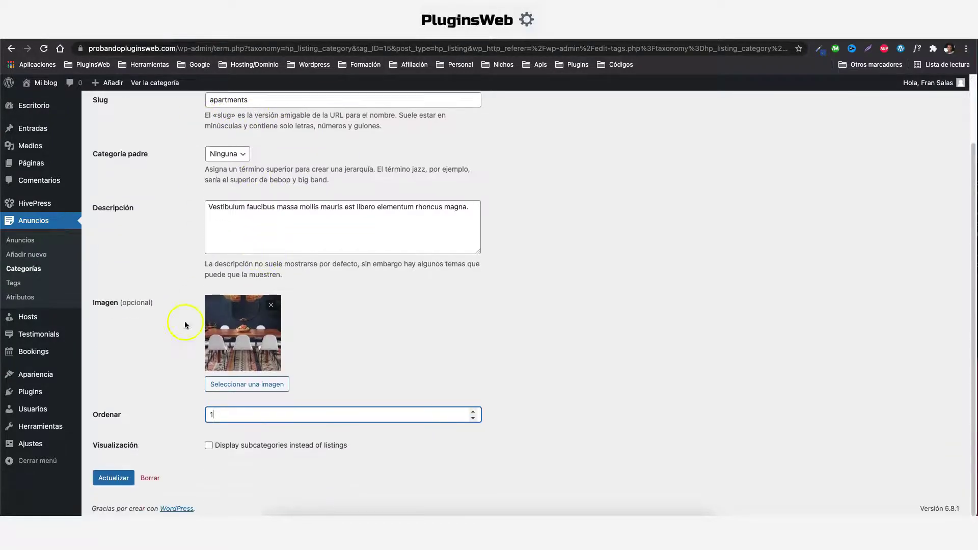
scroll(232, 336, up, 3)
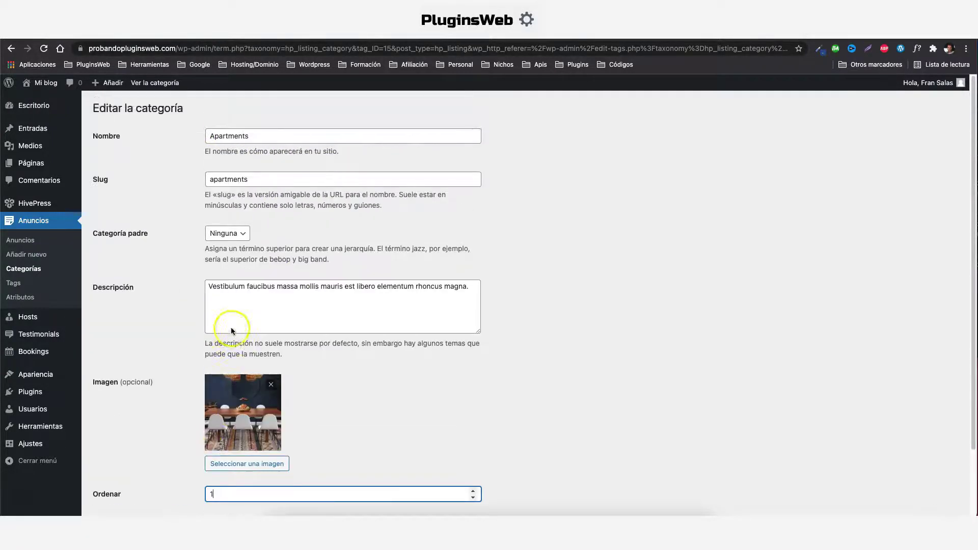
- Choose the Houses category for the new listing in the incognito window and upload image-17-1.jpeg, image-19-1.jpeg and image-10-1.jpeg
click(683, 515)
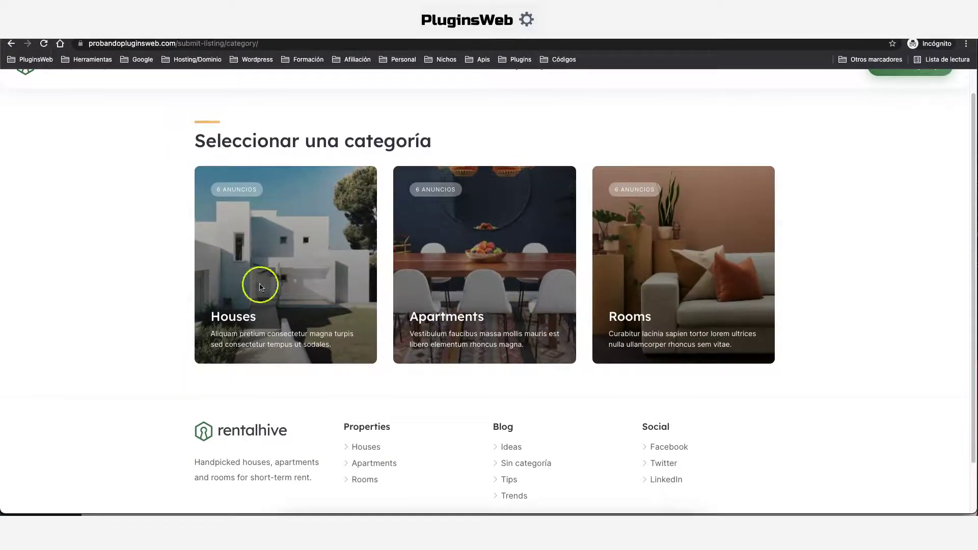
click(297, 248)
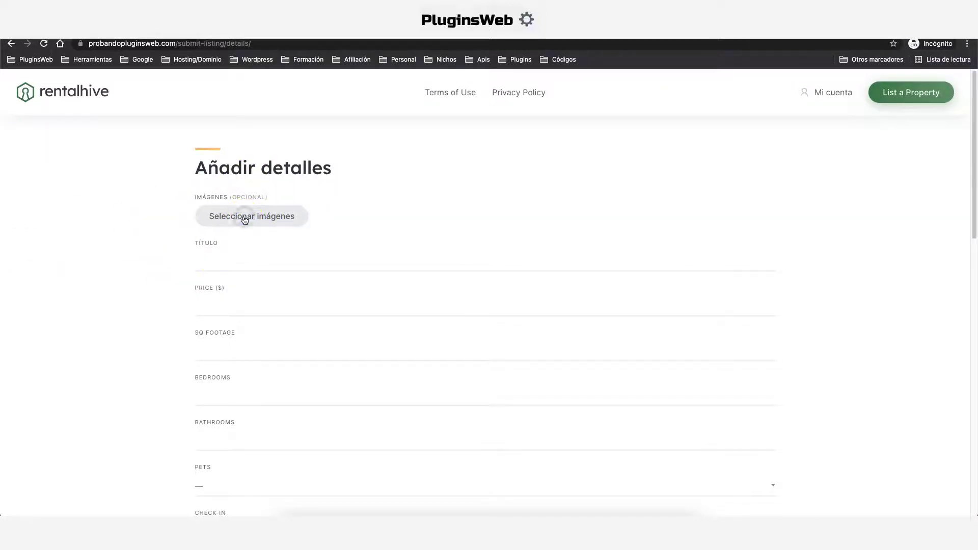
click(245, 220)
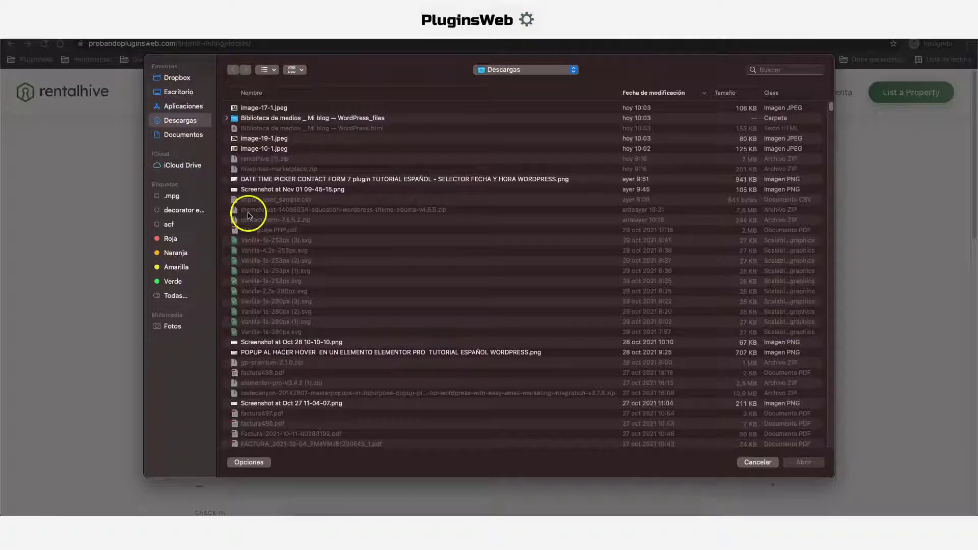
click(263, 108)
super+click(266, 138)
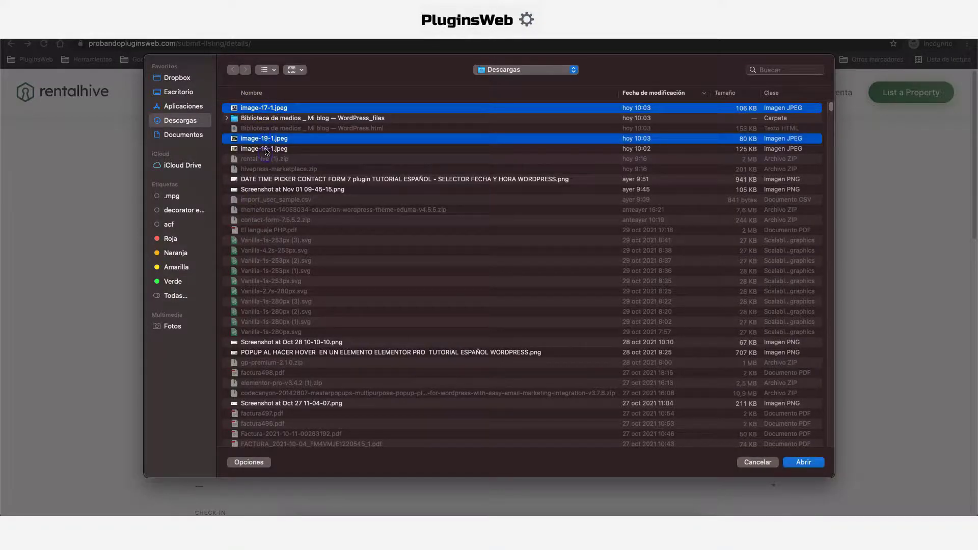
super+click(265, 148)
click(803, 462)
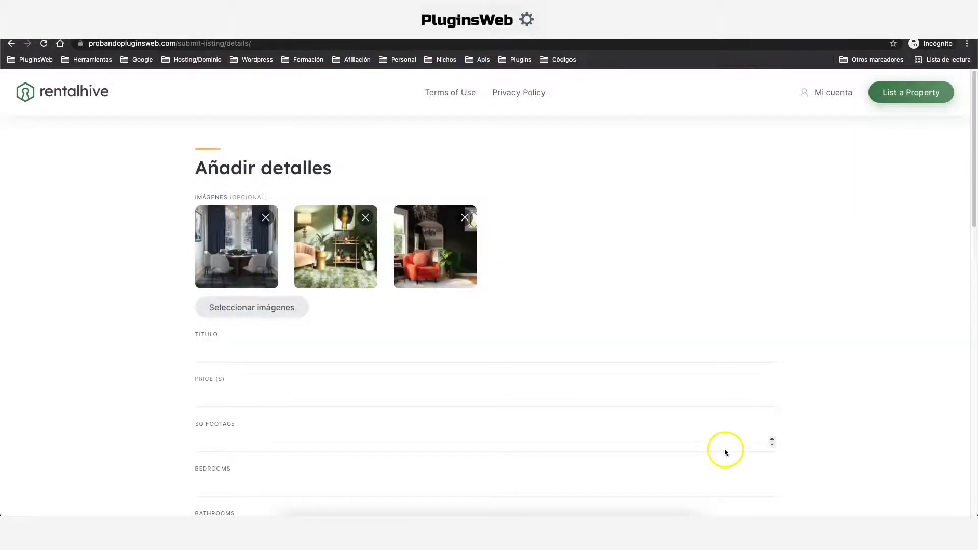
- Title the listing "Propiedad de" followed by the host's name, with a price of 150 dollars and a square footage of 300
click(279, 351)
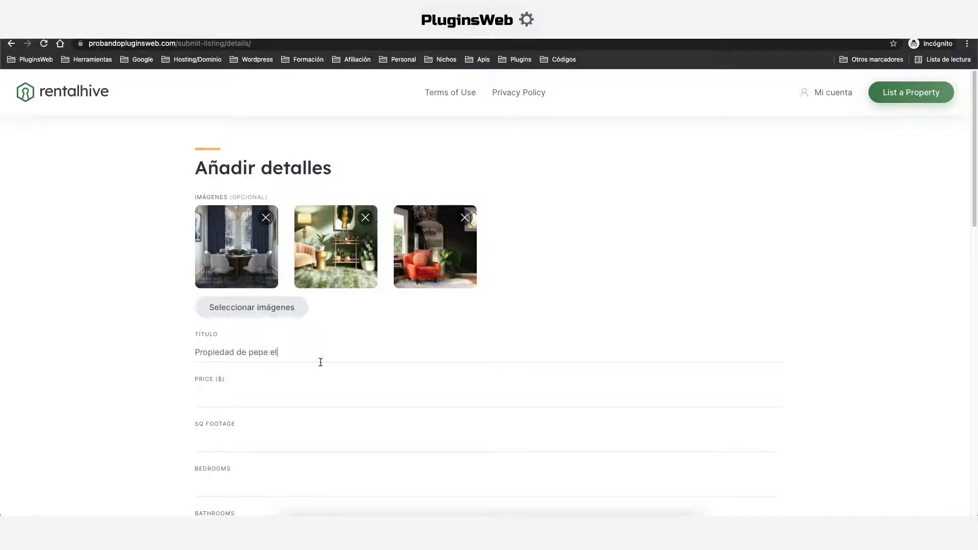
scroll(306, 320, down, 3)
click(231, 323)
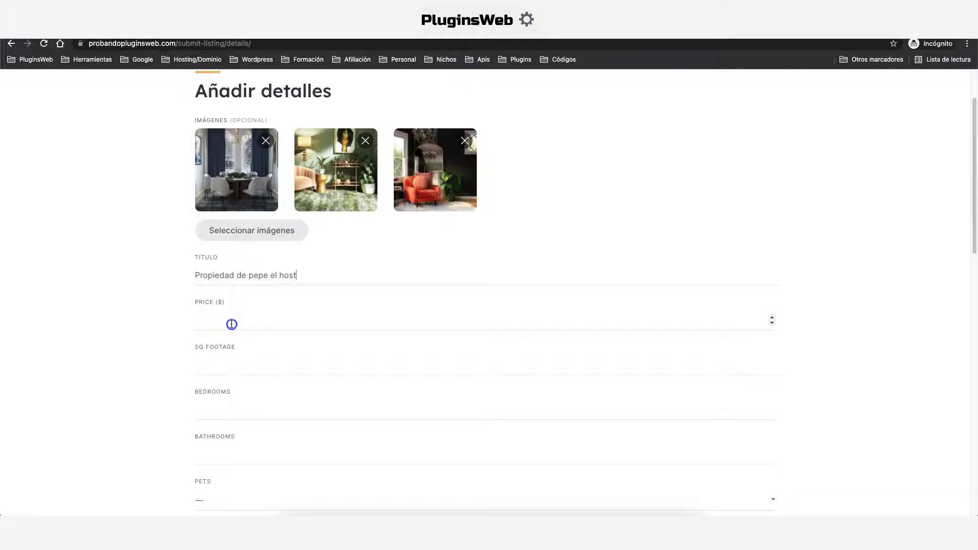
click(232, 322)
scroll(232, 320, down, 1)
click(228, 336)
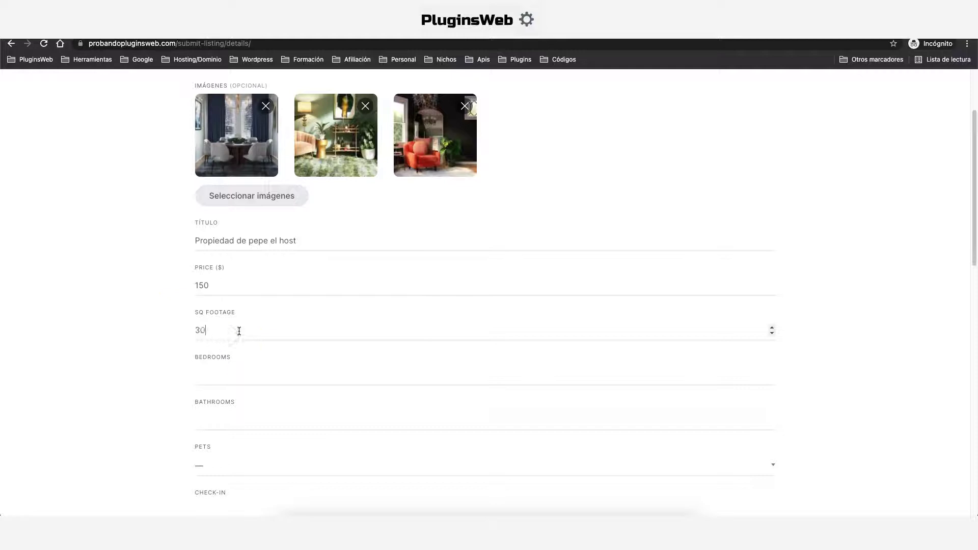
click(256, 354)
scroll(265, 333, down, 1)
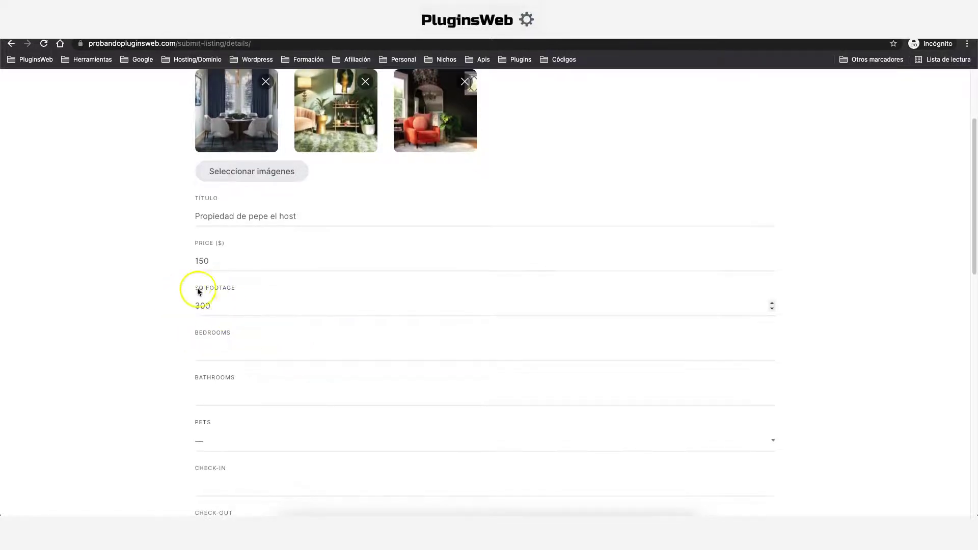
- Set the property to 2 bedrooms and 2 bathrooms, and open the pet policy choices
scroll(265, 320, down, 1)
click(218, 335)
click(229, 381)
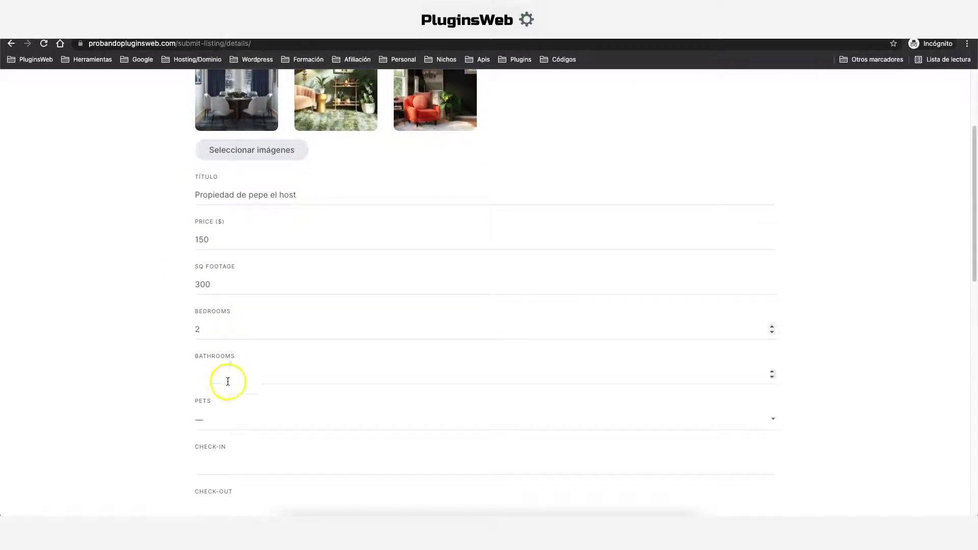
scroll(275, 360, down, 3)
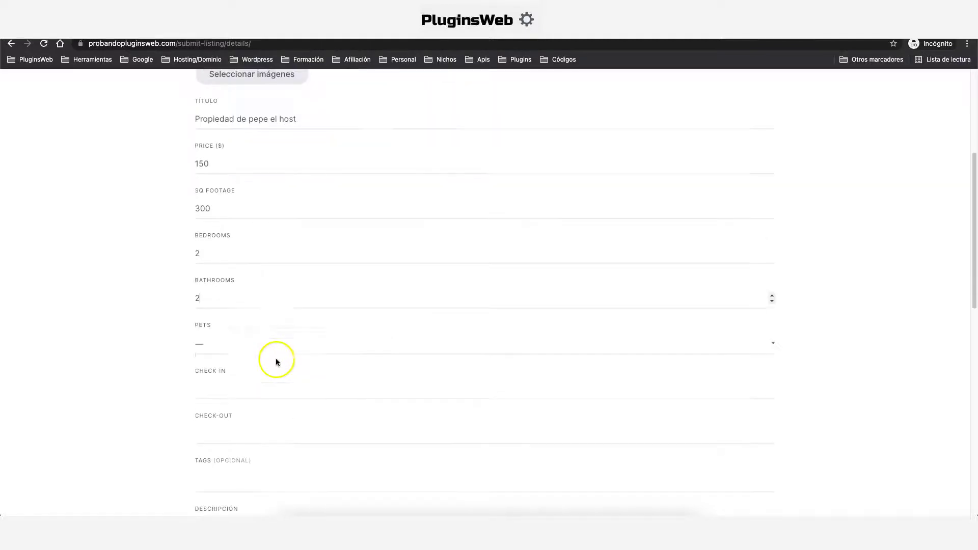
click(255, 342)
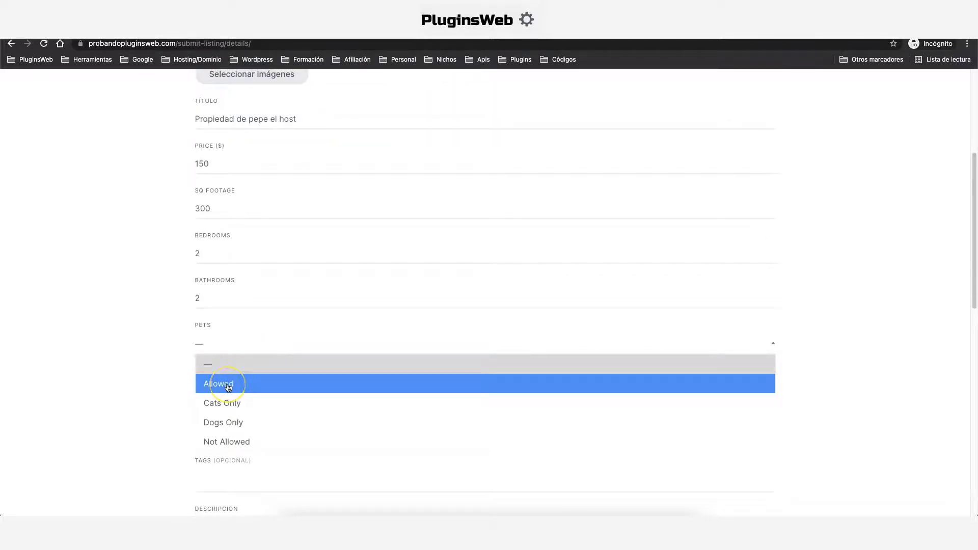
- Set Pets to Allowed and the check-in time to 12:00 in the property listing form
click(228, 385)
click(165, 345)
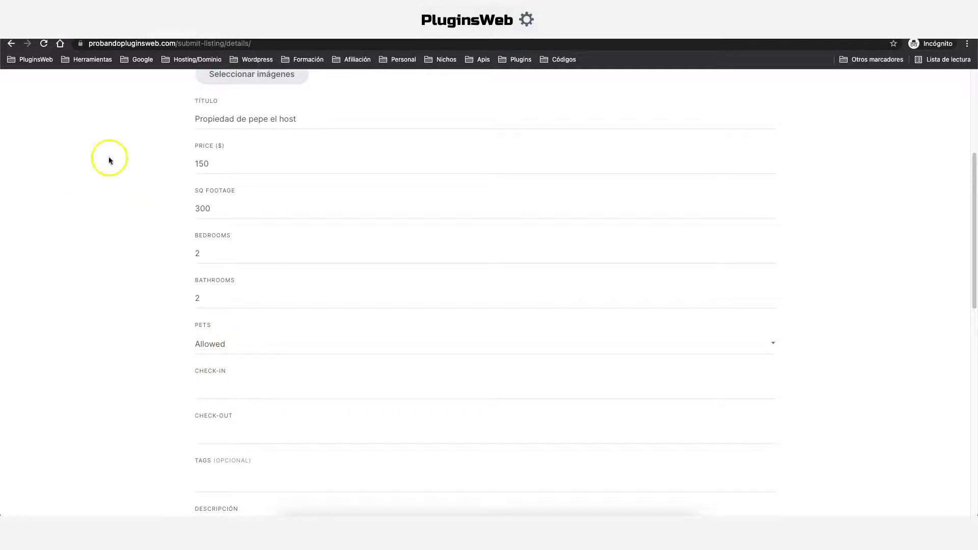
scroll(283, 314, down, 2)
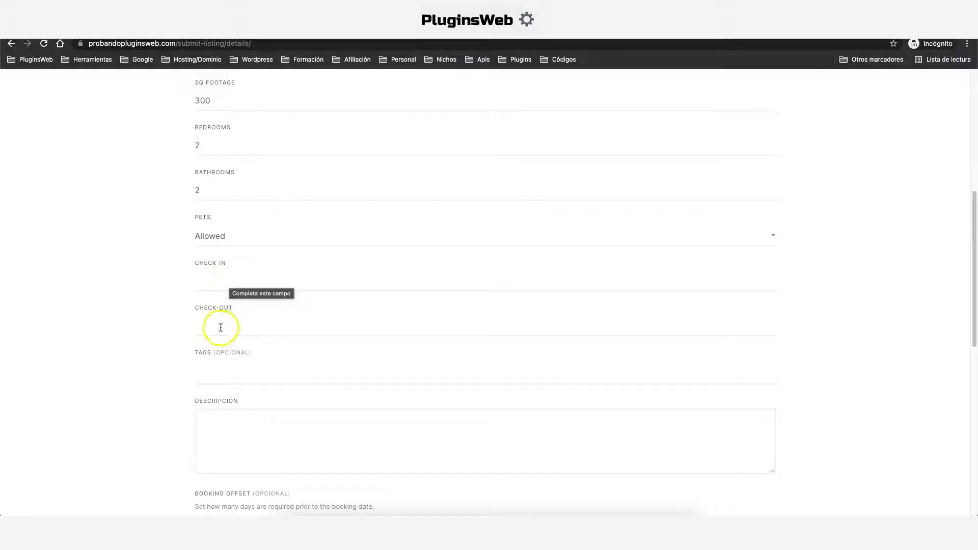
click(226, 284)
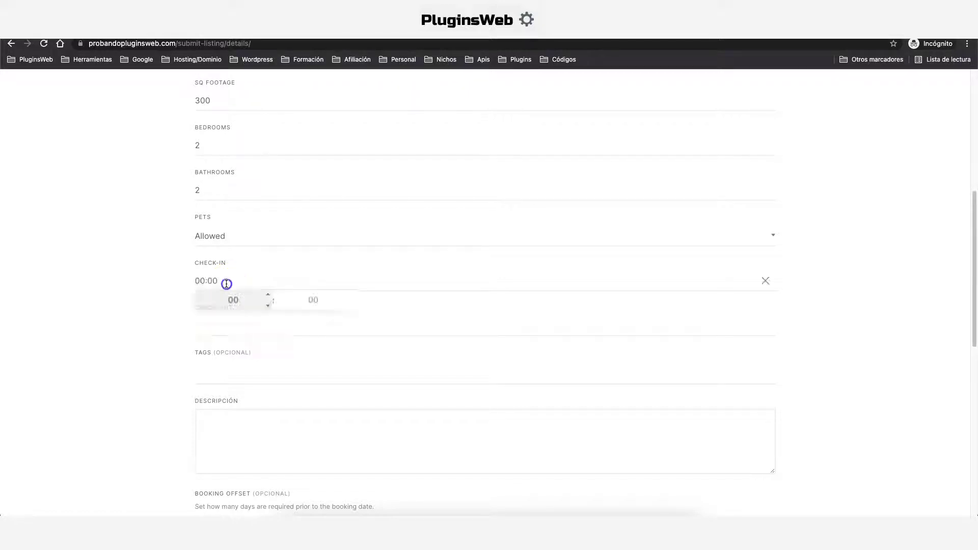
click(269, 298)
- Set the listing's check-out time to 10:00
click(233, 325)
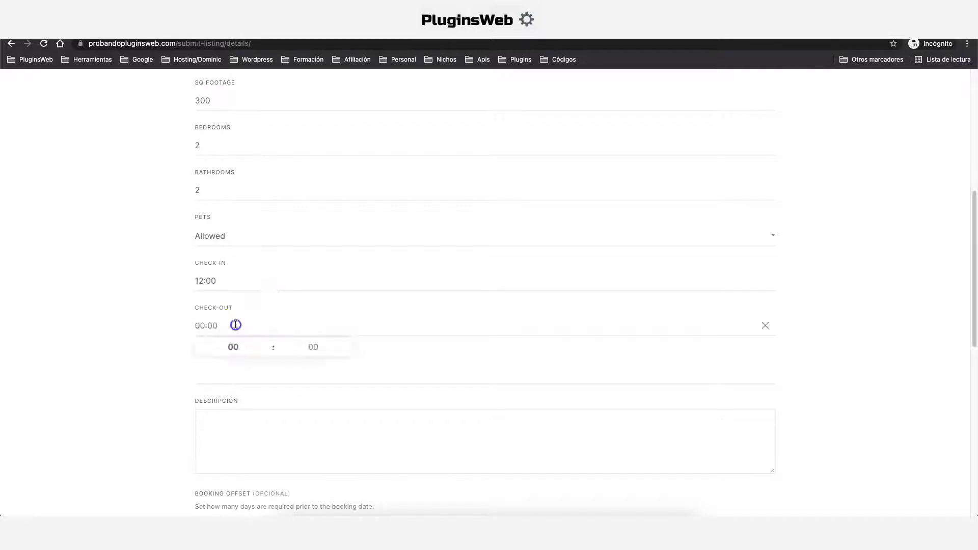
click(268, 345)
click(268, 344)
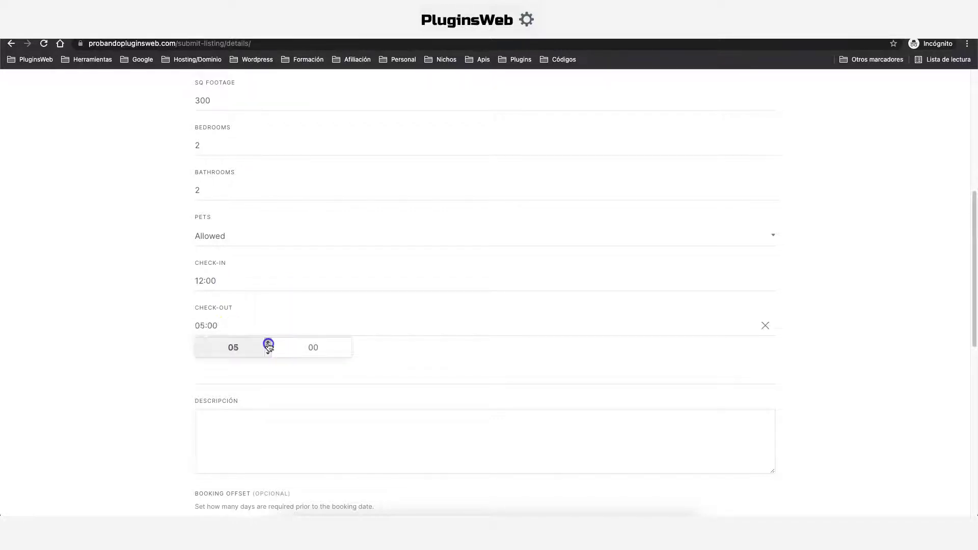
click(269, 344)
click(268, 345)
click(268, 345)
click(269, 345)
click(269, 345)
- Add the tags furnished, modern and spacious to the listing
scroll(188, 398, down, 1)
click(245, 358)
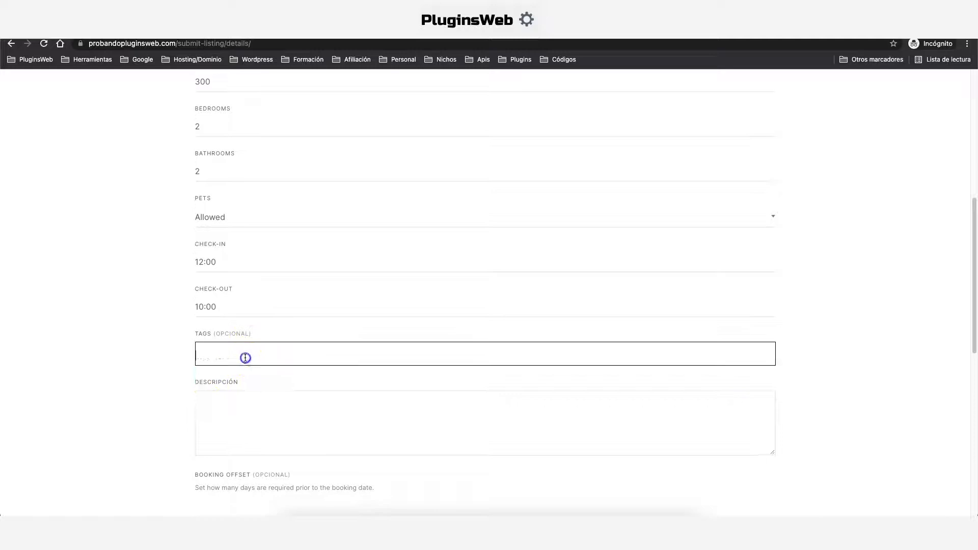
scroll(225, 382, down, 1)
click(224, 383)
click(265, 332)
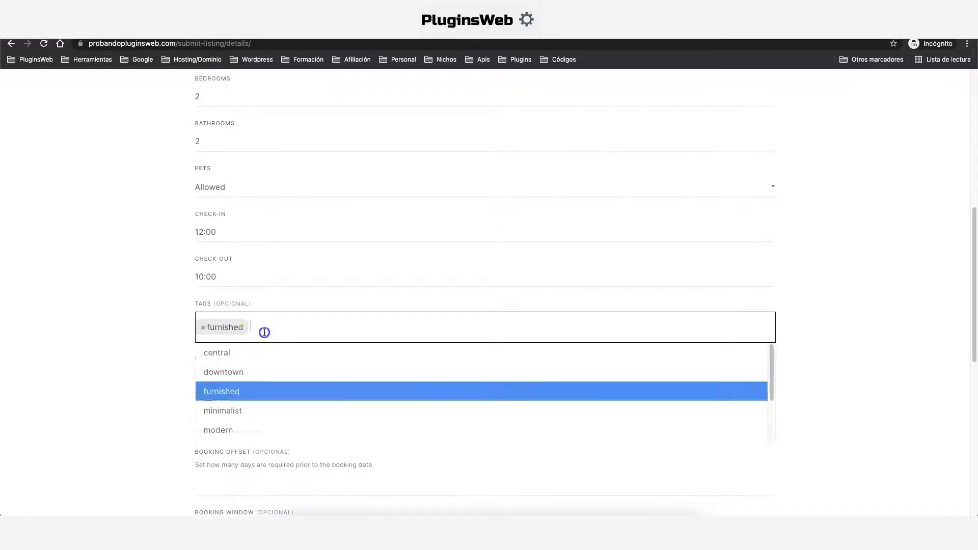
click(227, 427)
click(330, 327)
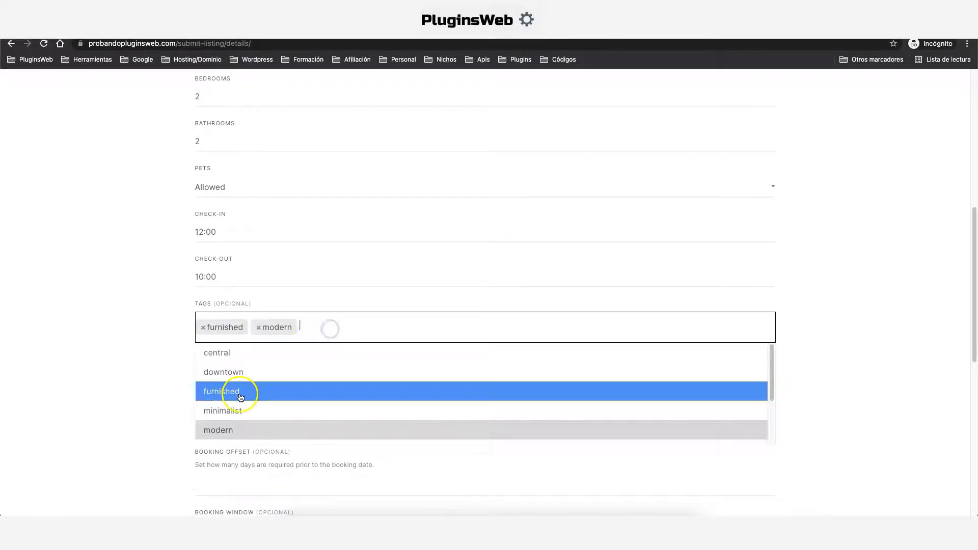
scroll(229, 399, down, 3)
click(221, 411)
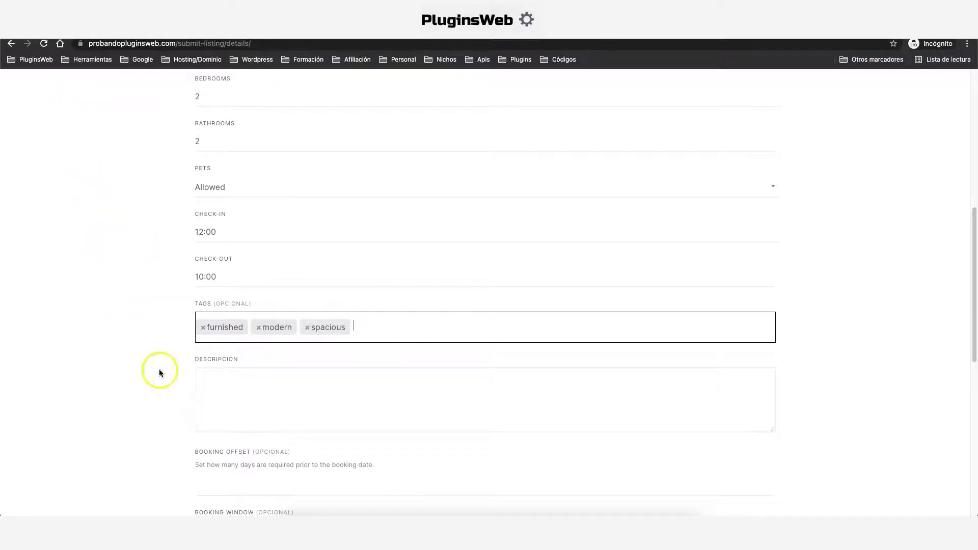
- Paste the copied Lorem ipsum paragraph as the listing's description
scroll(236, 375, down, 1)
click(238, 371)
right_click(235, 352)
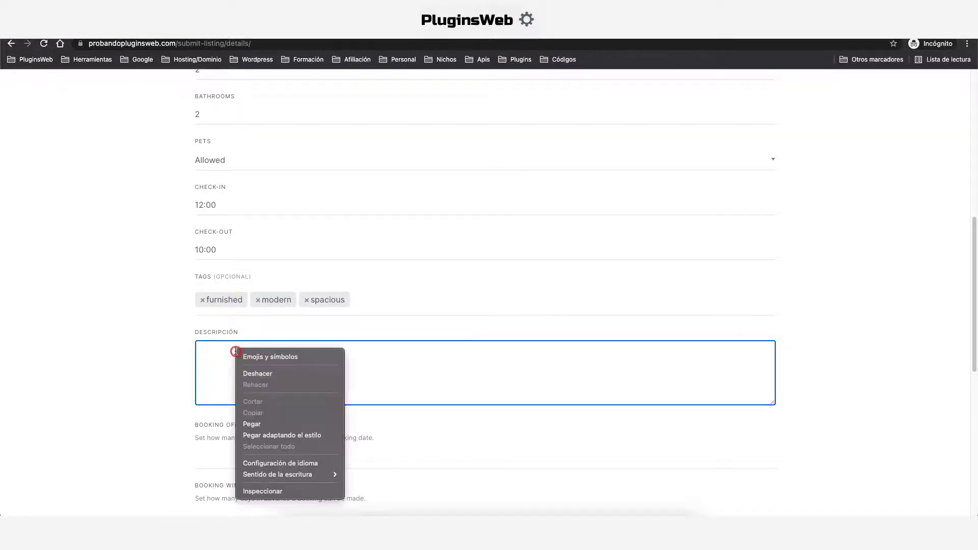
click(251, 423)
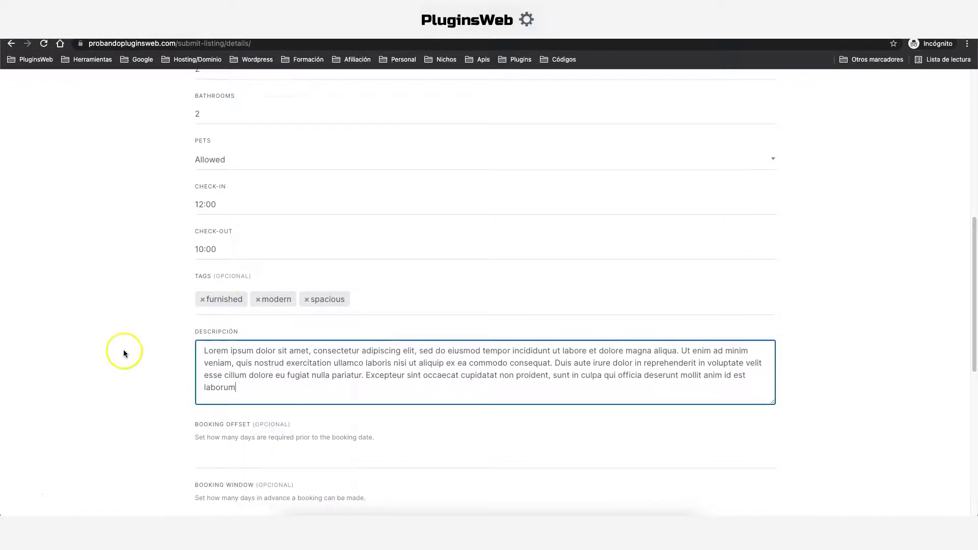
- Examine the optional booking offset, booking window, and minimum and maximum booking duration fields, leaving them empty
scroll(123, 349, down, 3)
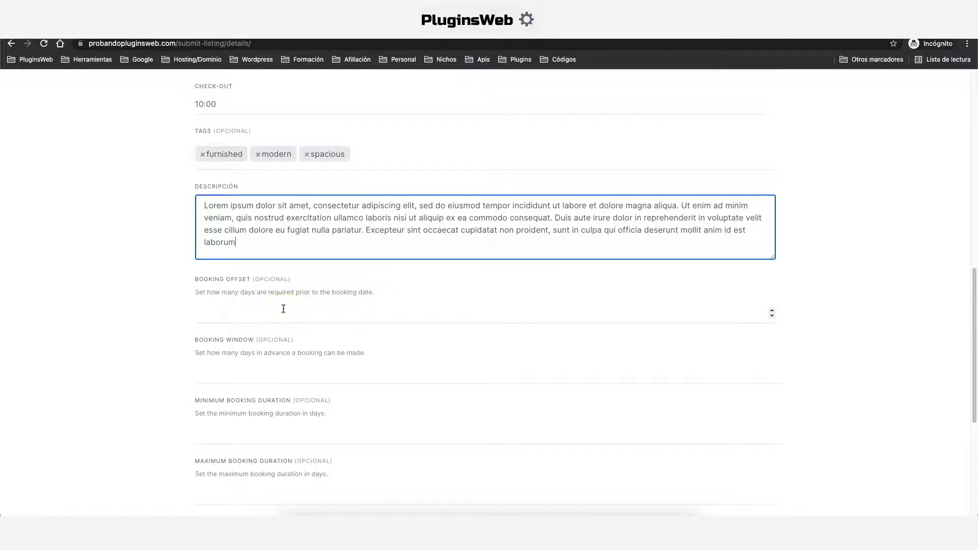
click(228, 313)
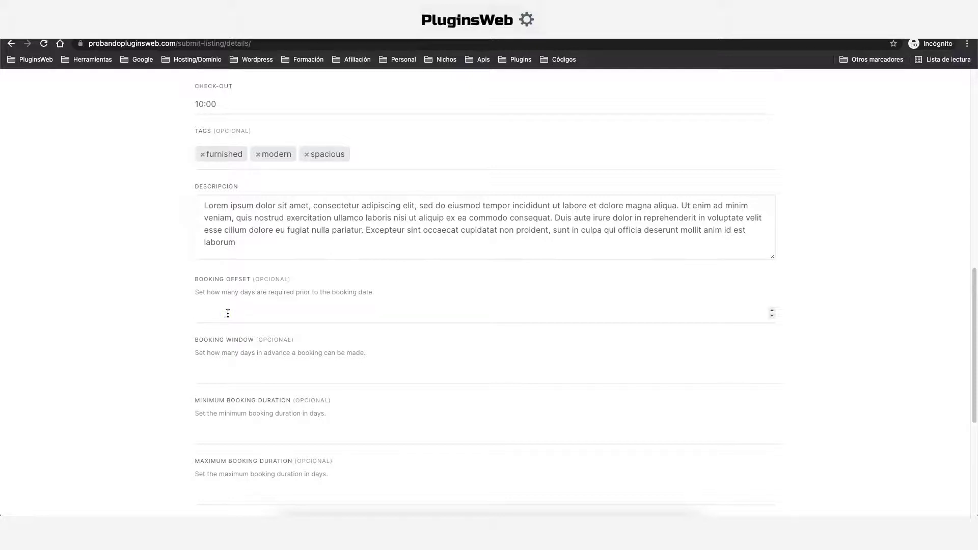
click(245, 371)
click(230, 372)
scroll(237, 377, down, 3)
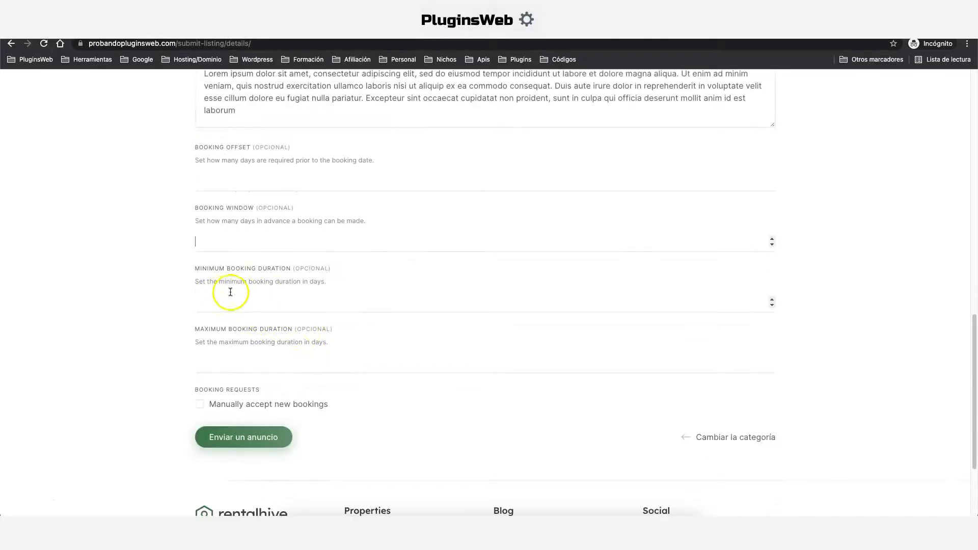
click(244, 306)
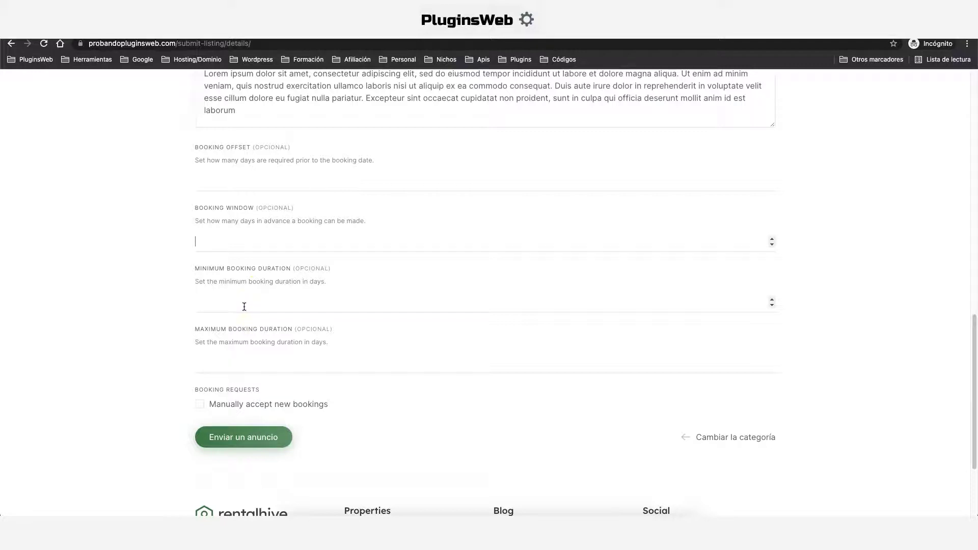
click(250, 365)
click(276, 348)
scroll(276, 348, up, 1)
scroll(286, 305, down, 3)
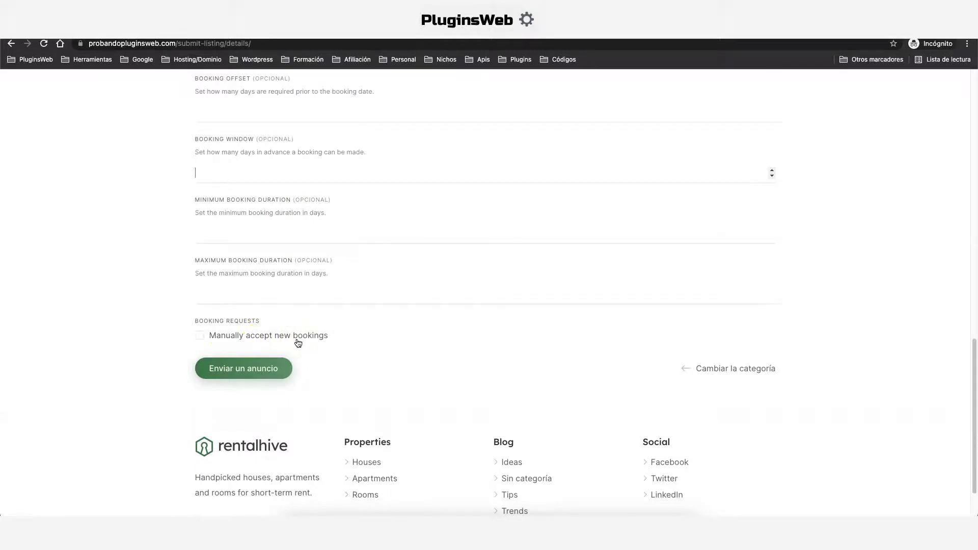
- Enable manual acceptance of new bookings and submit the listing
click(313, 322)
click(239, 352)
click(206, 338)
click(239, 367)
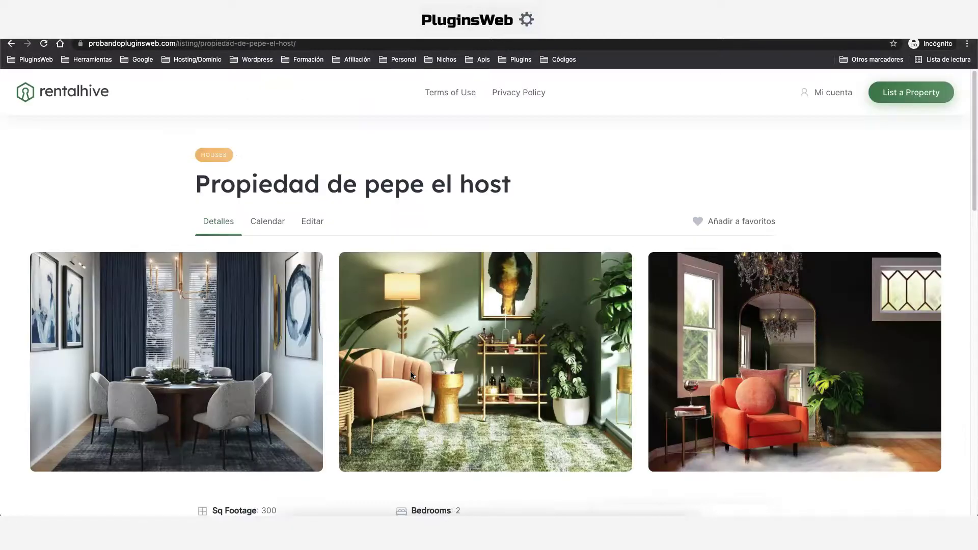
- Review the published listing's photo gallery and its details: square footage, bedrooms, bathrooms, pets, check-in and check-out
scroll(433, 318, down, 3)
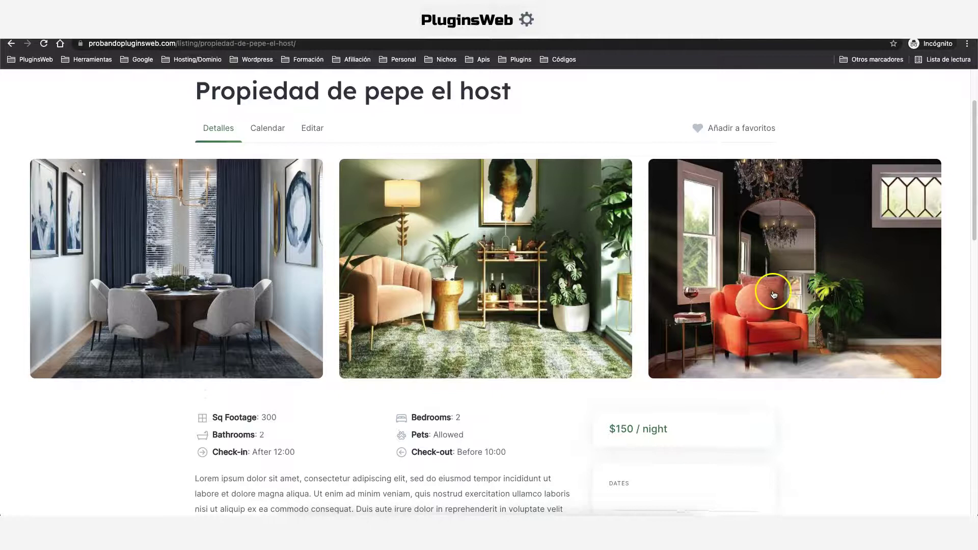
scroll(363, 248, down, 1)
scroll(423, 262, up, 1)
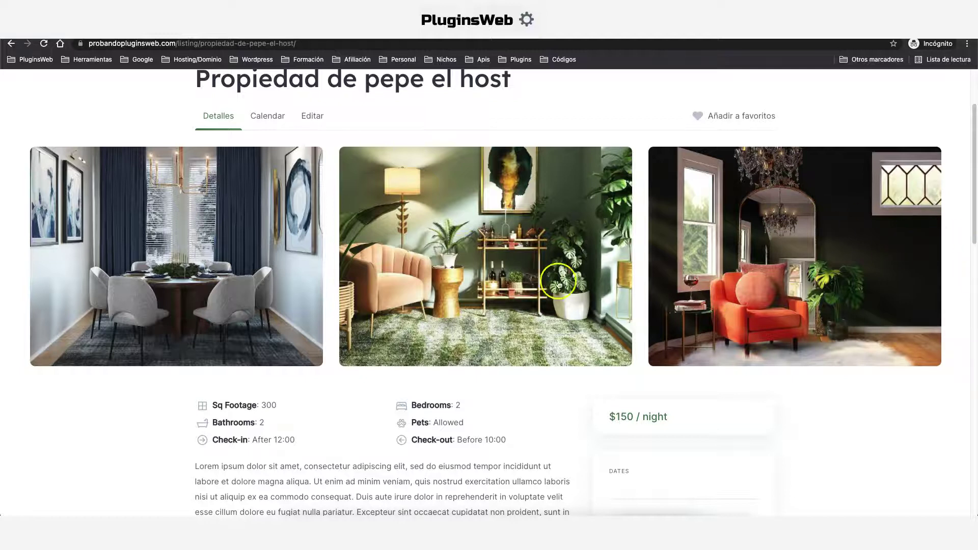
scroll(709, 233, down, 5)
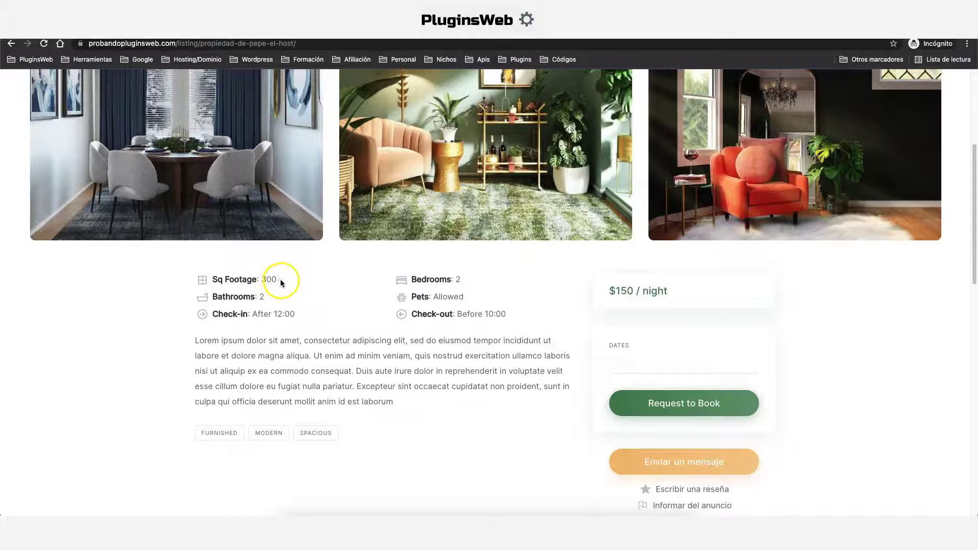
drag(278, 280, 218, 281)
drag(462, 279, 413, 280)
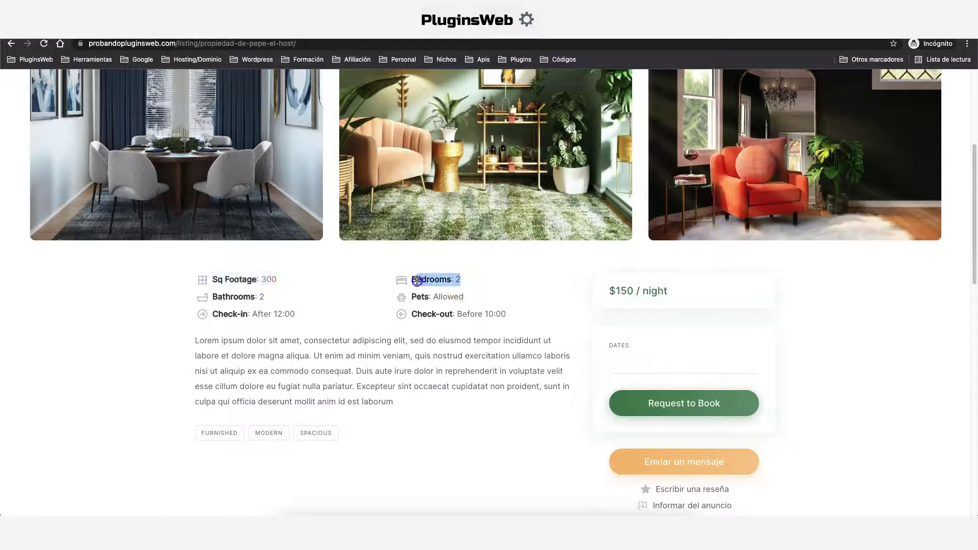
drag(270, 298, 214, 297)
drag(296, 314, 252, 314)
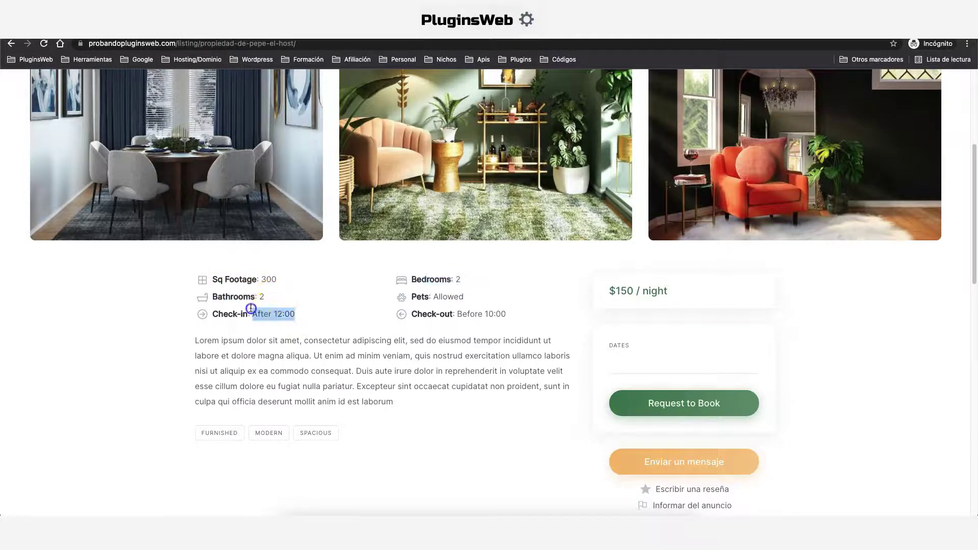
drag(521, 314, 400, 297)
- Examine the listing's nightly price, booking request and message options, host card and related listings
scroll(510, 275, down, 1)
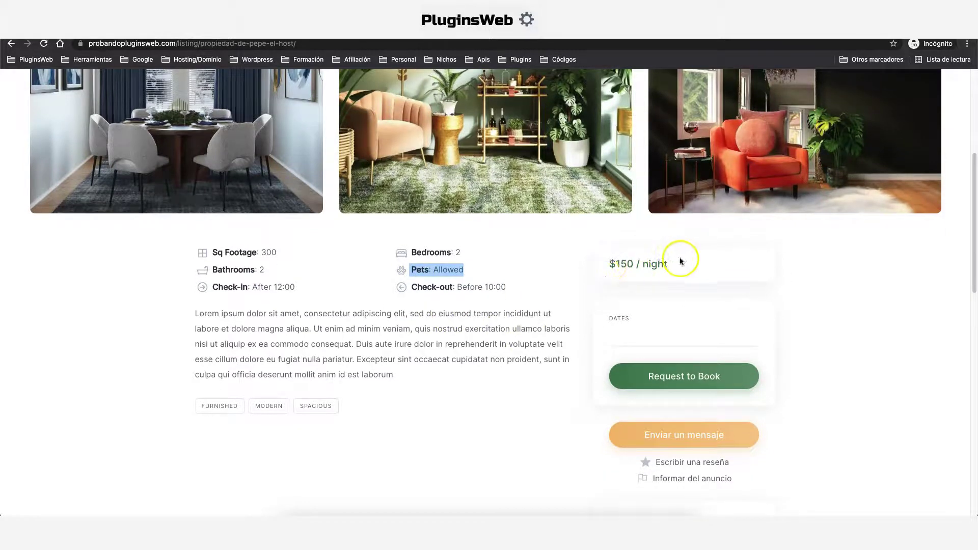
scroll(502, 301, down, 5)
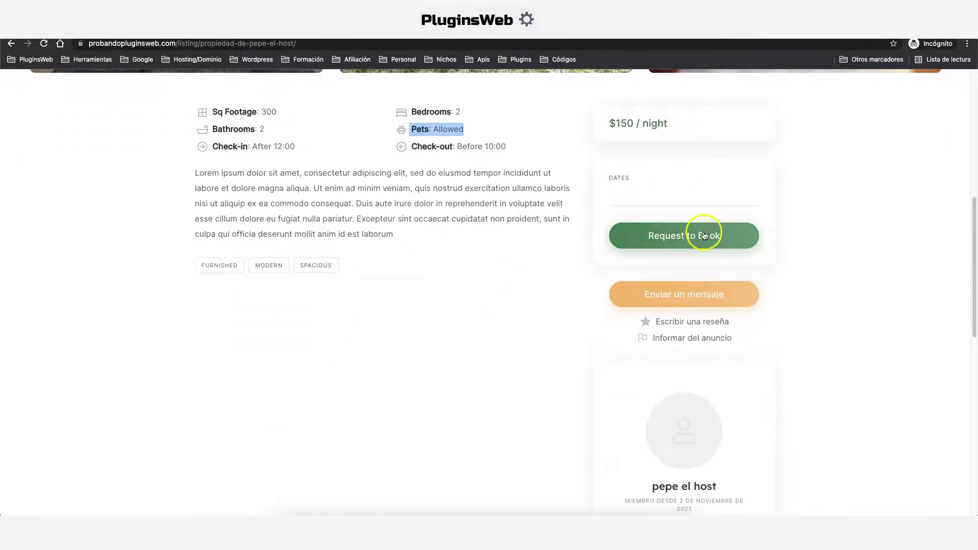
scroll(698, 265, down, 4)
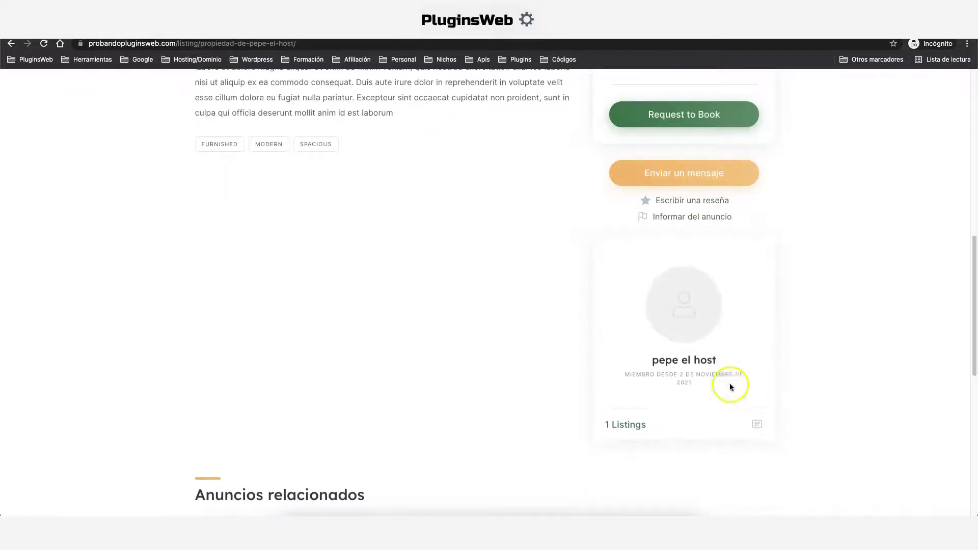
scroll(703, 357, down, 1)
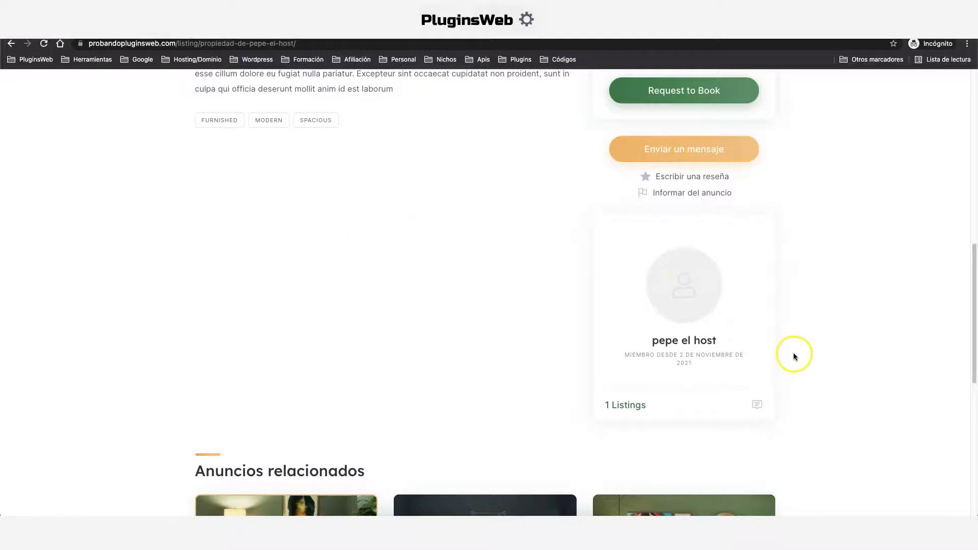
scroll(715, 344, down, 1)
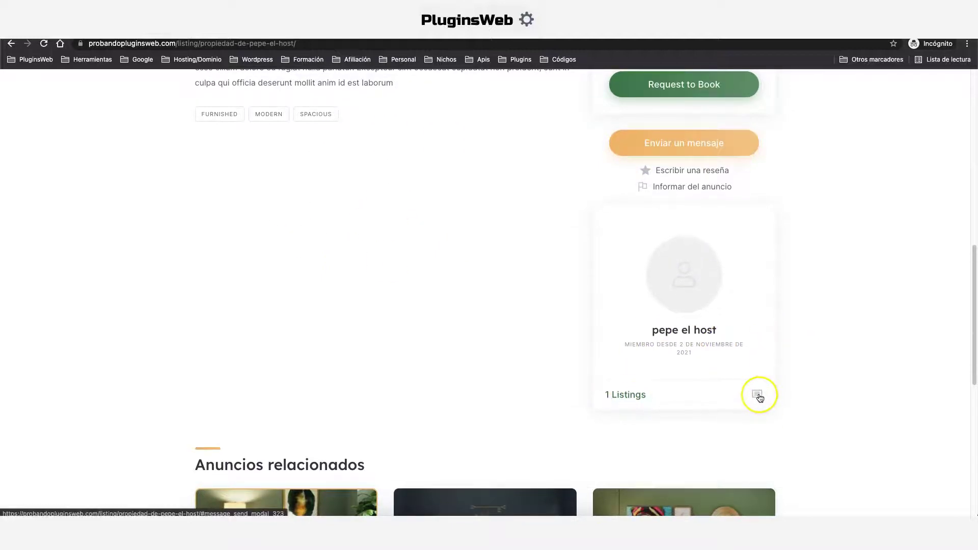
scroll(586, 376, down, 3)
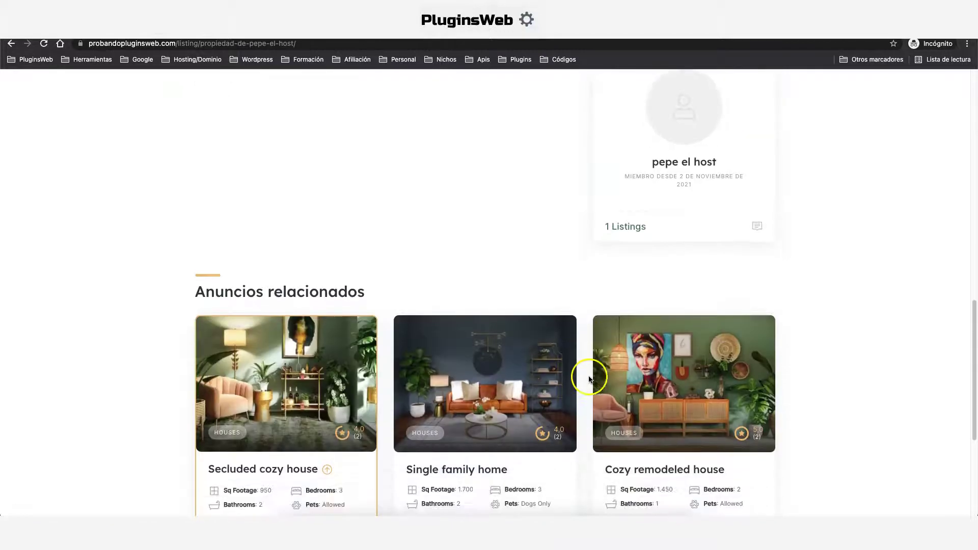
scroll(530, 422, up, 5)
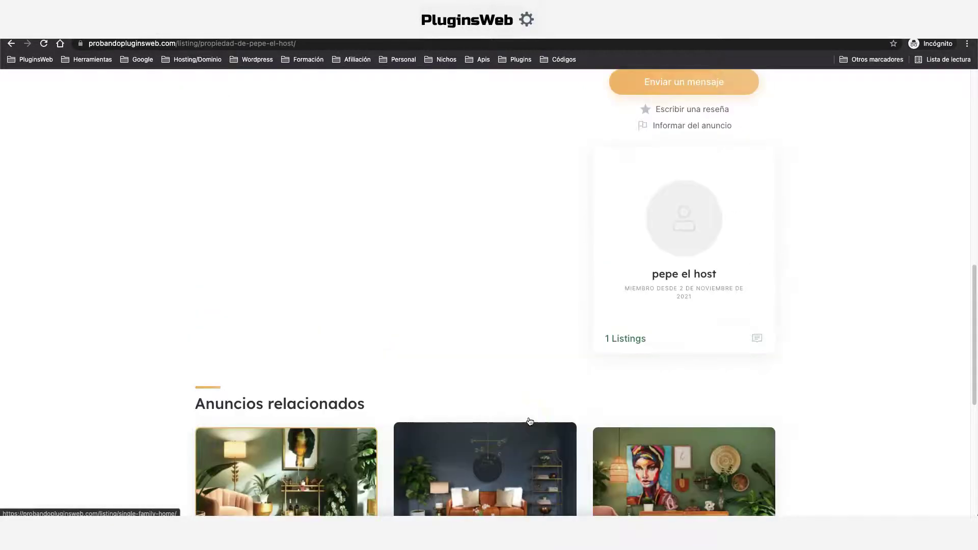
click(551, 276)
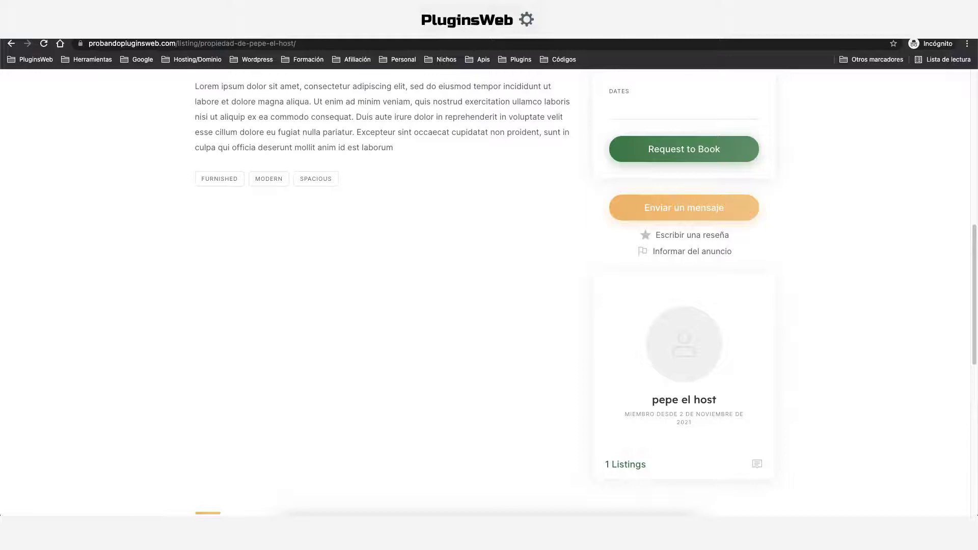
- Visit the site's home page from the WordPress admin window and check the Top Properties and Meet Our Hosts sections for the new entries
key(super+m)
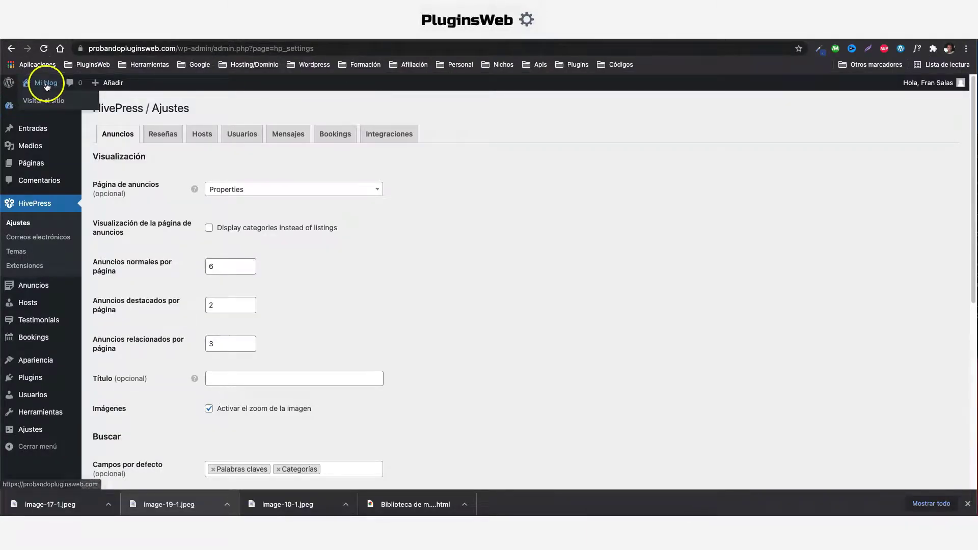
click(45, 101)
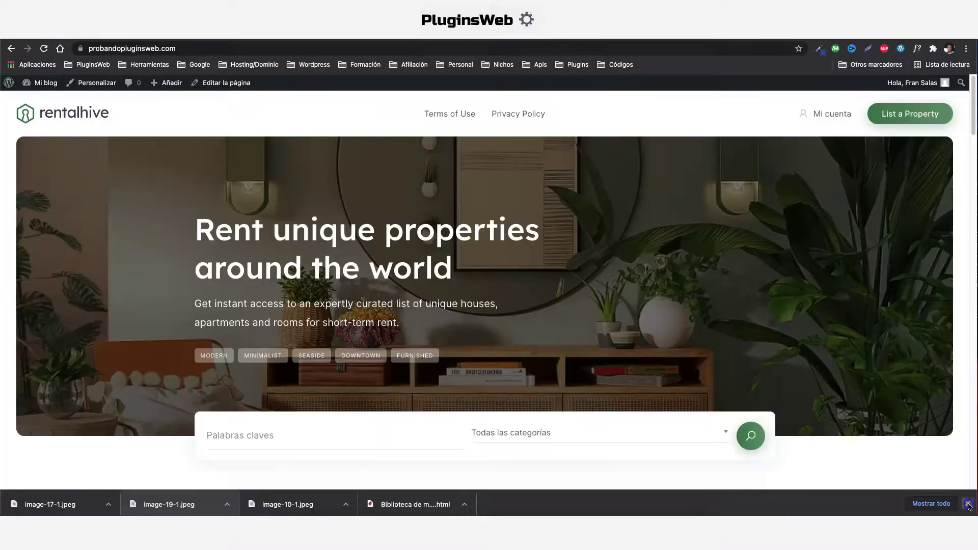
click(968, 506)
scroll(557, 288, down, 10)
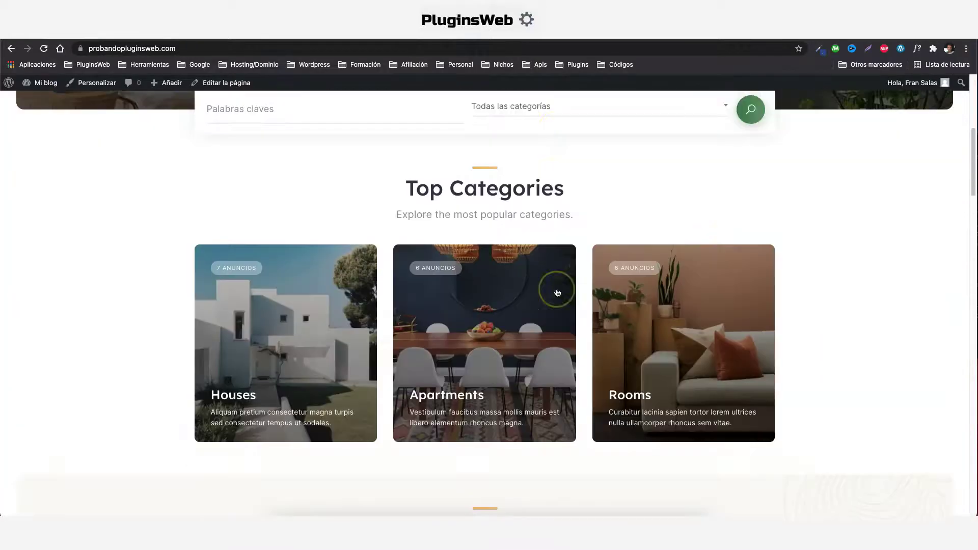
scroll(557, 292, down, 8)
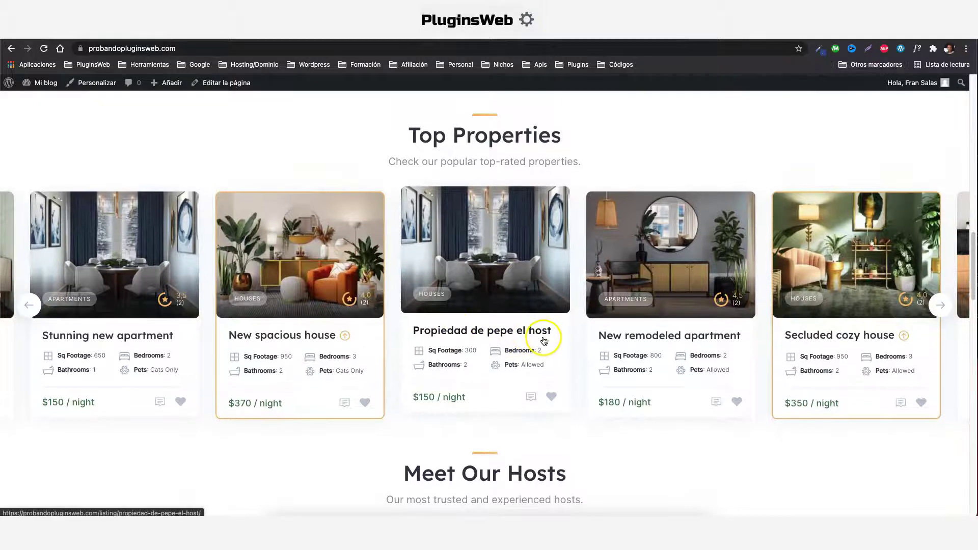
scroll(541, 338, down, 5)
scroll(326, 402, down, 1)
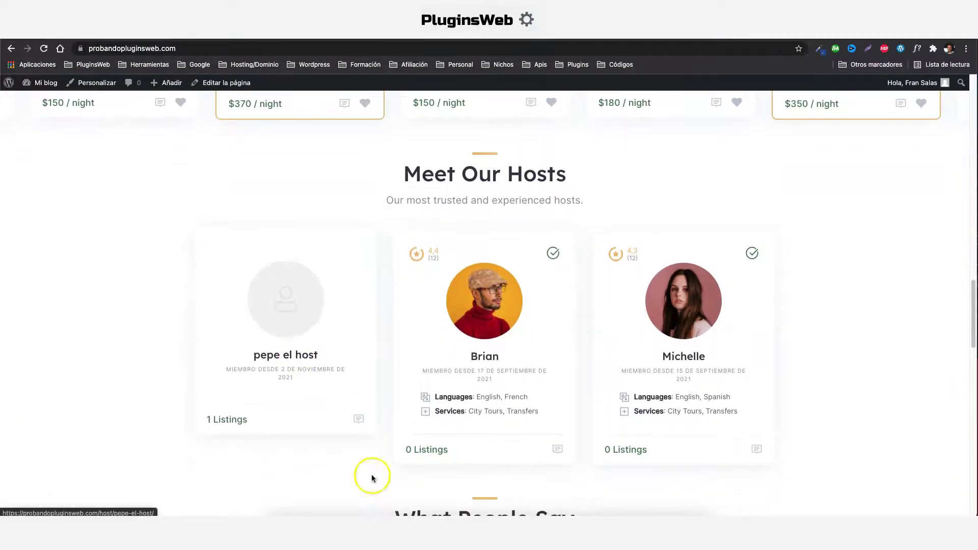
- Compare the Languages and Services shown on the home page host cards with the profile fields in the host account's settings
drag(435, 392, 510, 395)
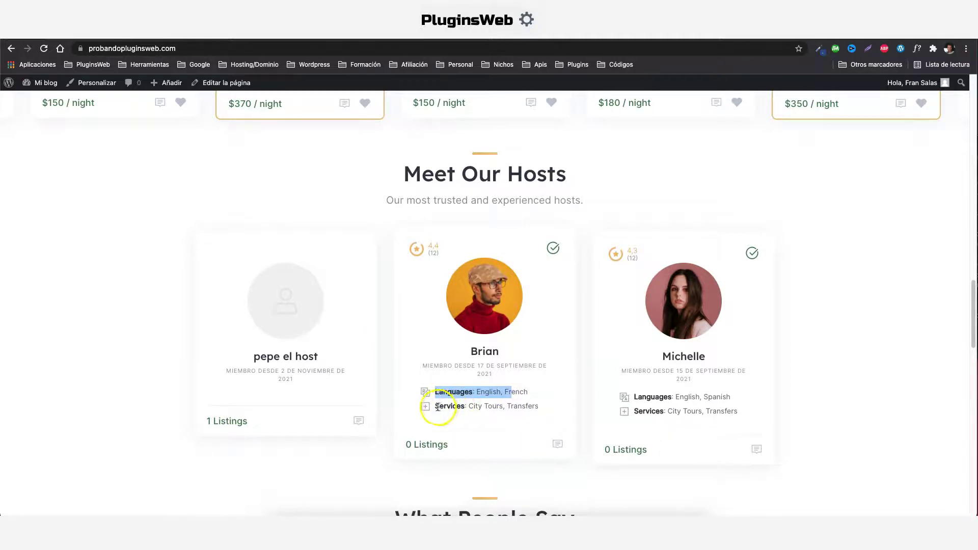
drag(439, 407, 490, 406)
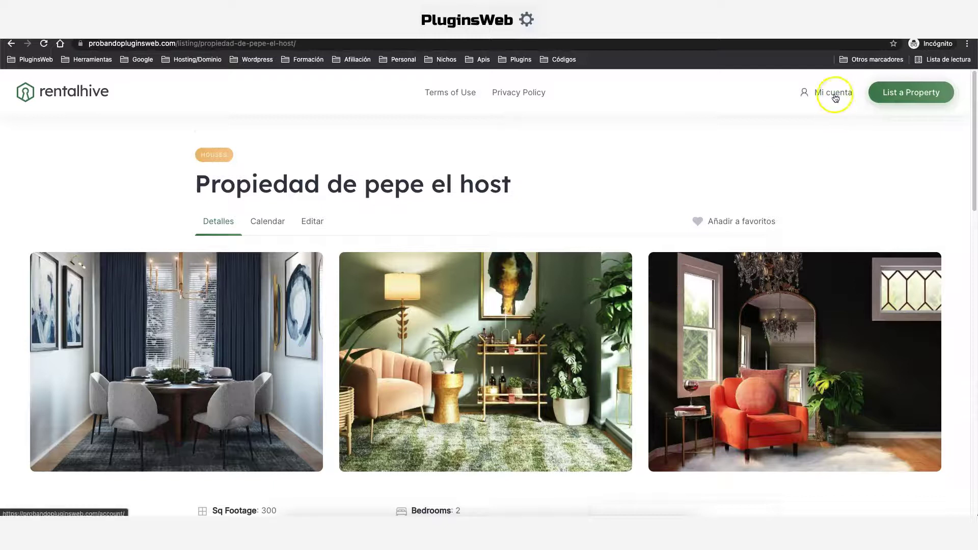
click(835, 97)
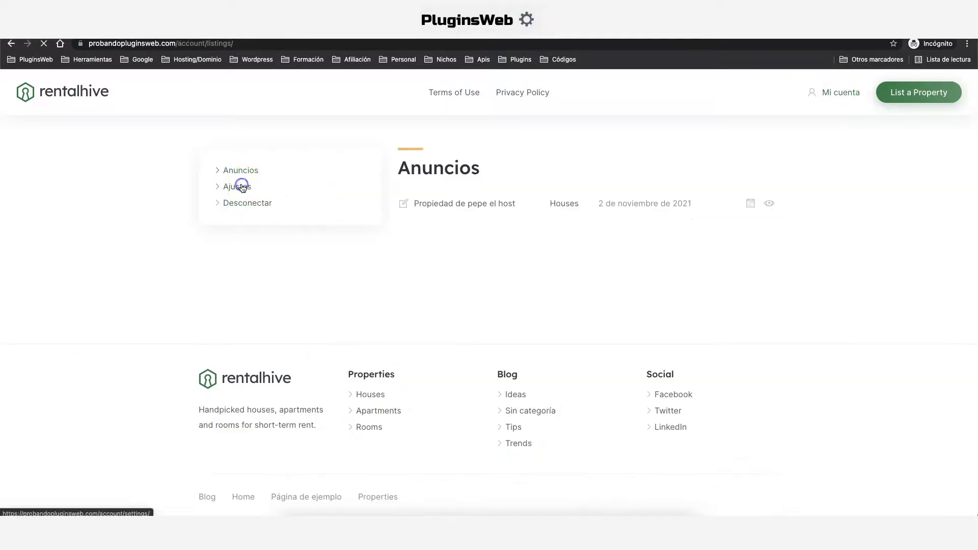
scroll(443, 265, down, 3)
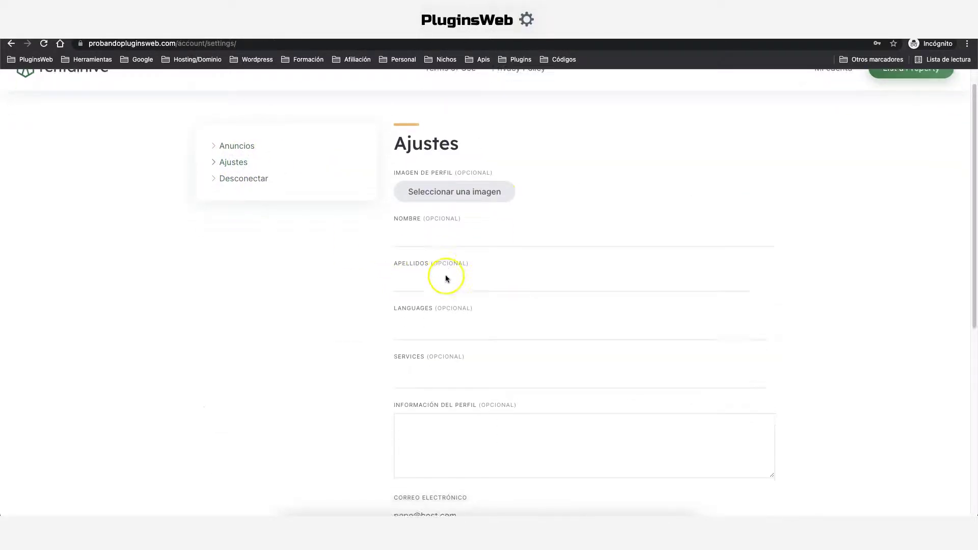
drag(447, 193, 483, 193)
drag(394, 244, 468, 244)
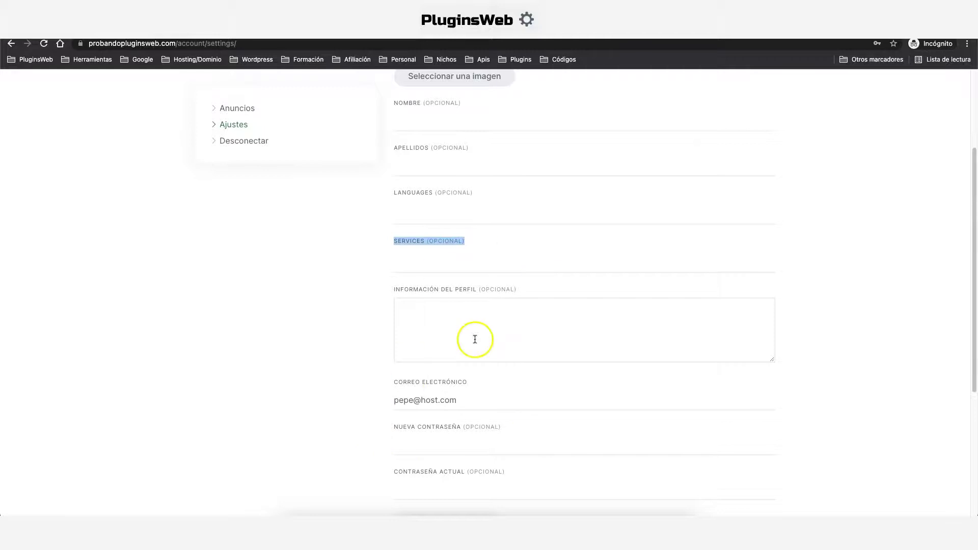
scroll(509, 326, up, 2)
- Switch back to the WordPress admin window and open the new host's listing from Top Properties on the home page
click(617, 302)
click(334, 304)
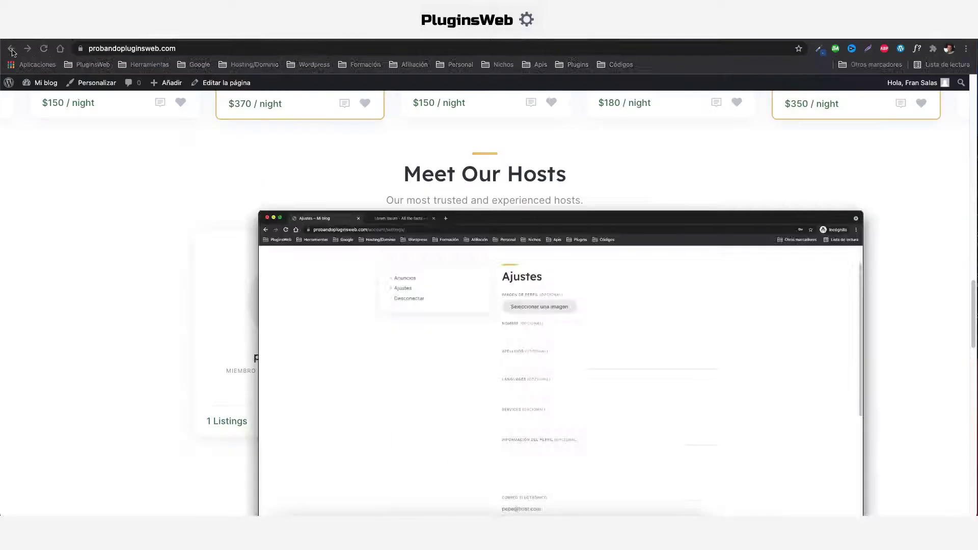
scroll(403, 443, up, 5)
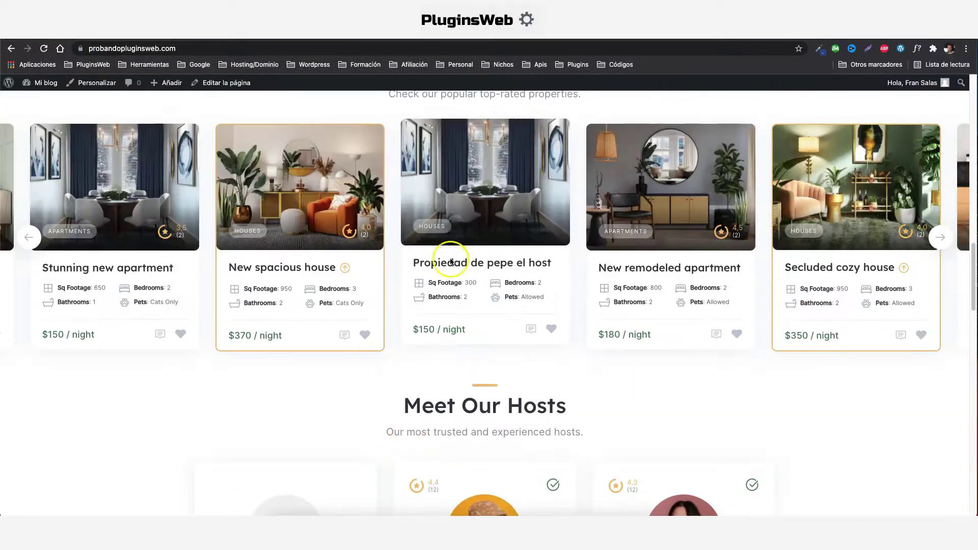
scroll(473, 295, up, 2)
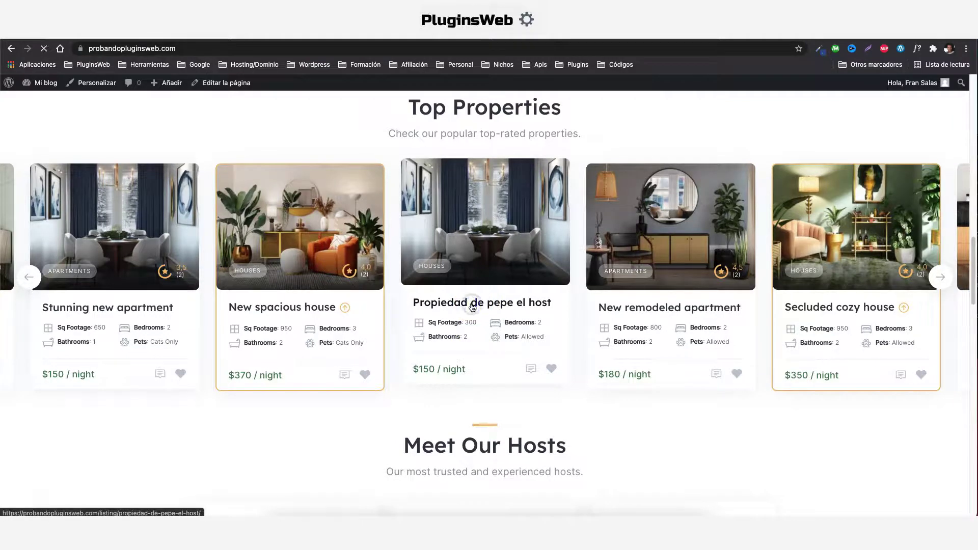
scroll(479, 309, down, 7)
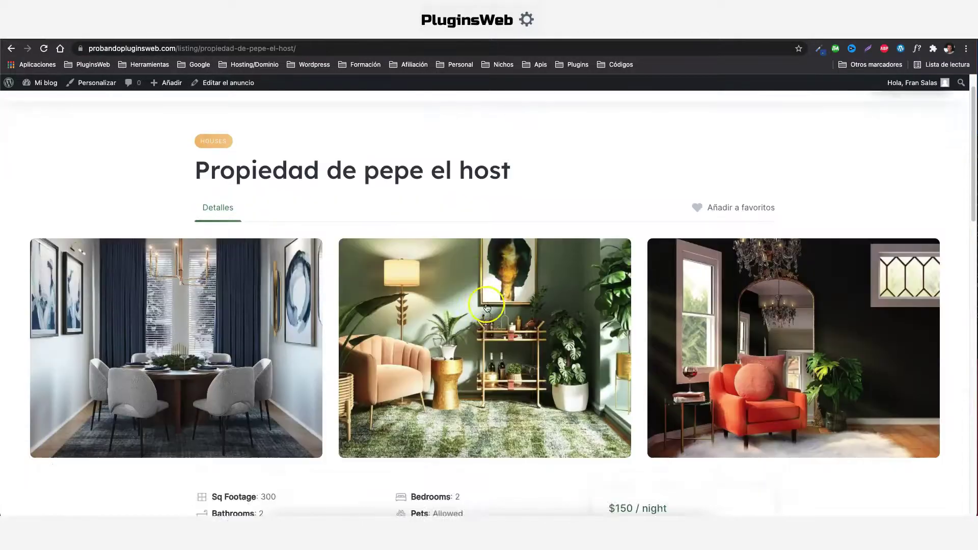
scroll(496, 285, down, 2)
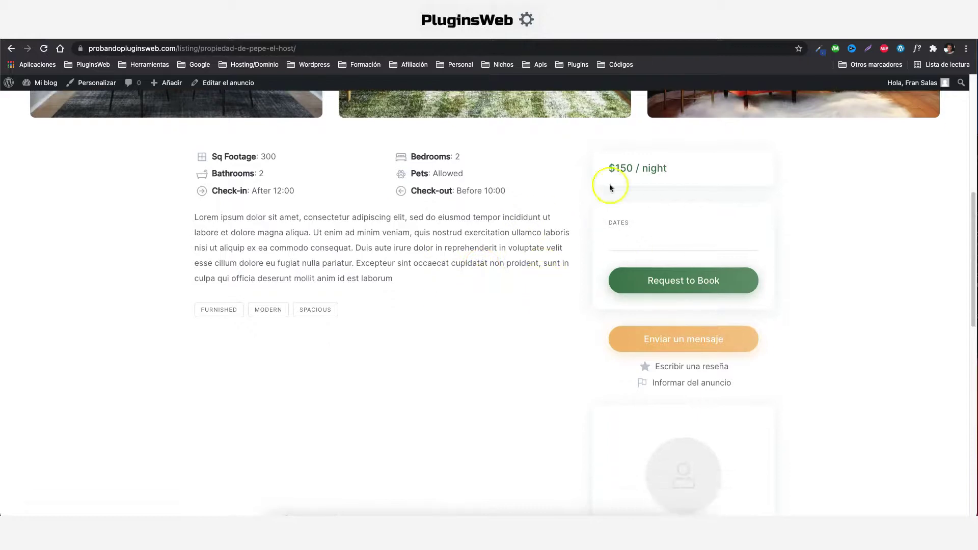
- Send the host a message from the listing, with a greeting followed by the copied Lorem ipsum text
click(670, 345)
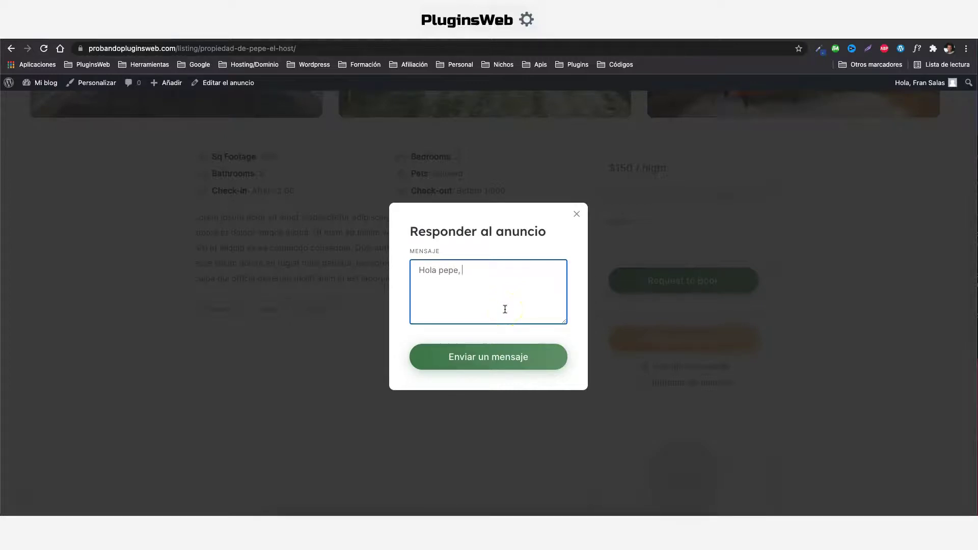
text(Hola pepe,)
key(super+v)
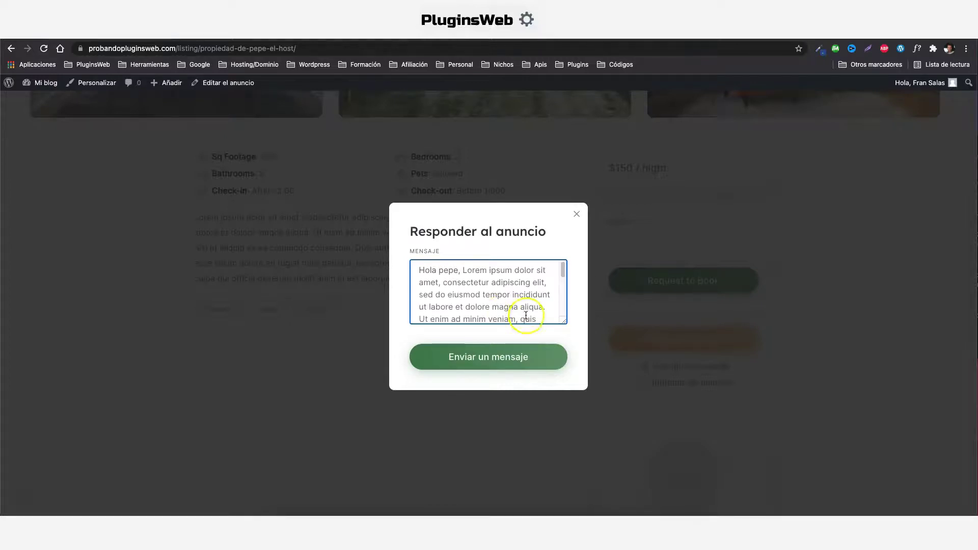
click(484, 362)
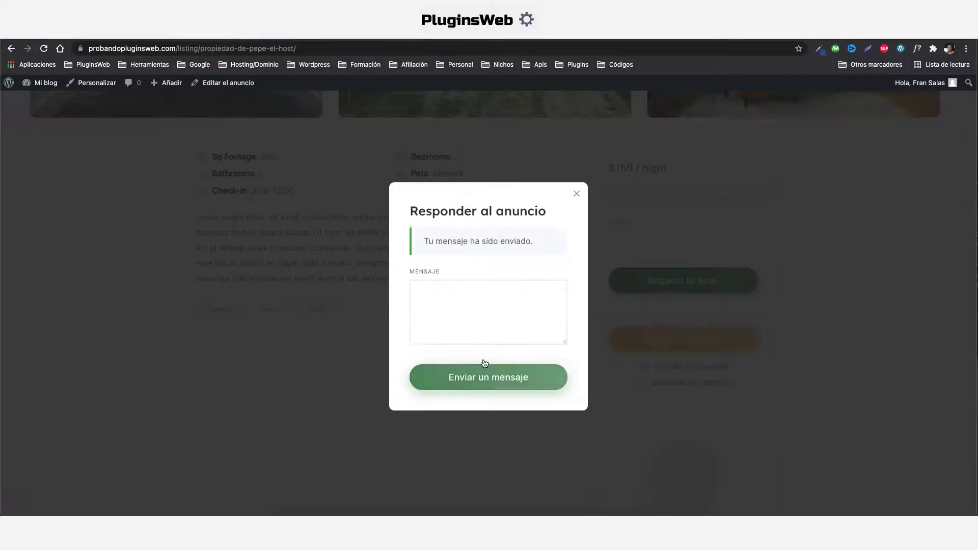
drag(427, 242, 527, 243)
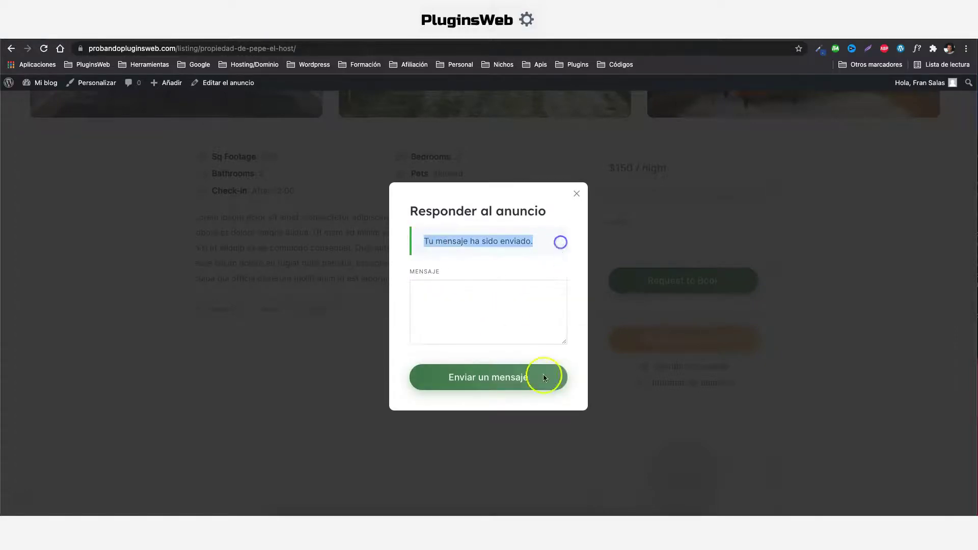
- In the host's incognito window, refresh the account and send a short reply to the guest's message about the property
click(685, 512)
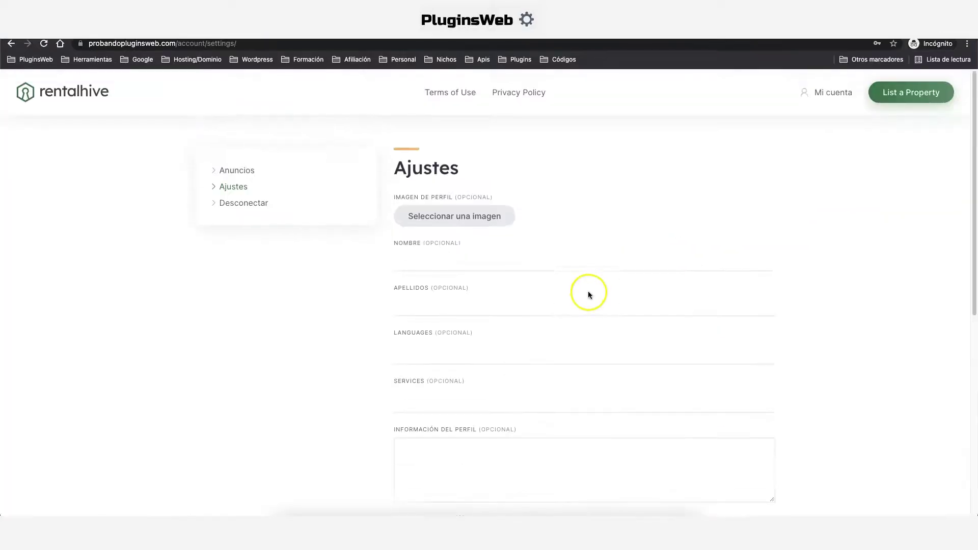
click(44, 44)
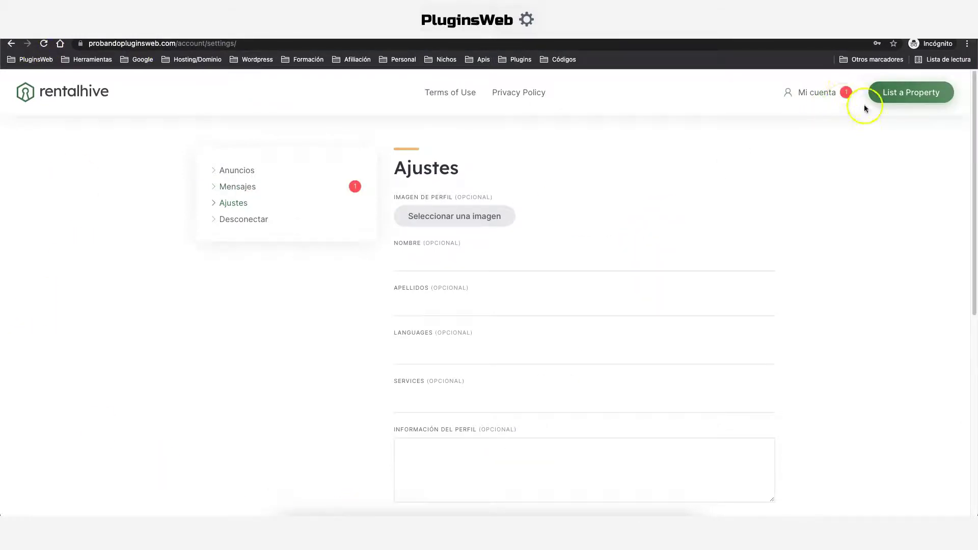
click(238, 188)
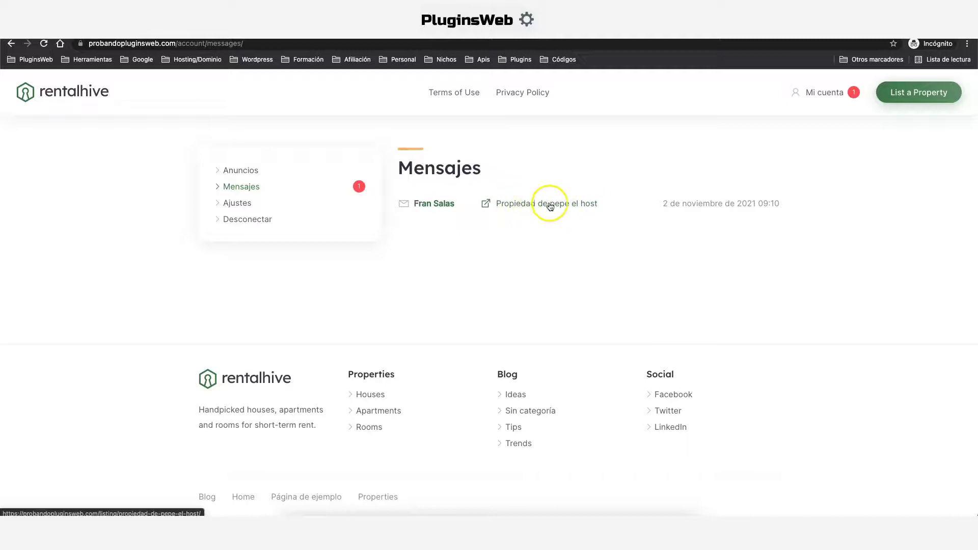
click(431, 205)
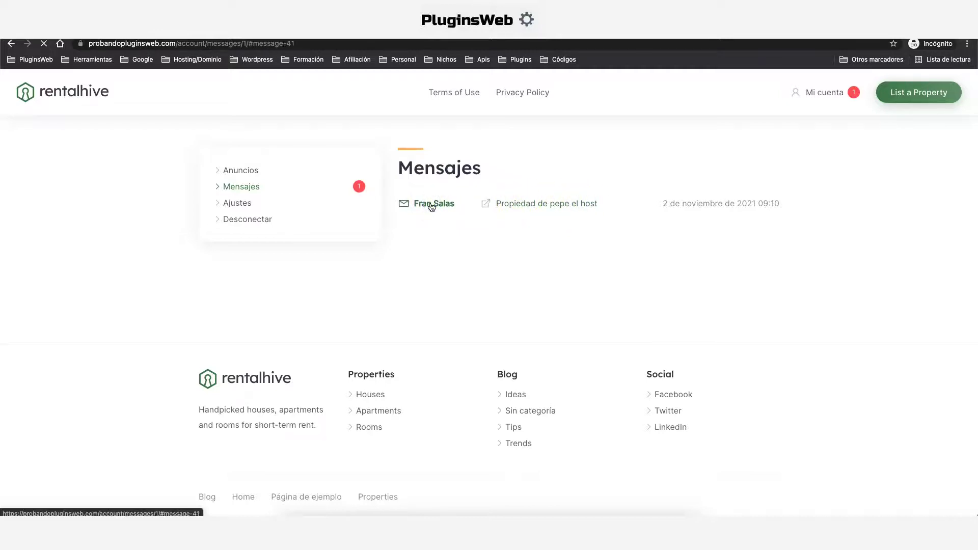
click(433, 289)
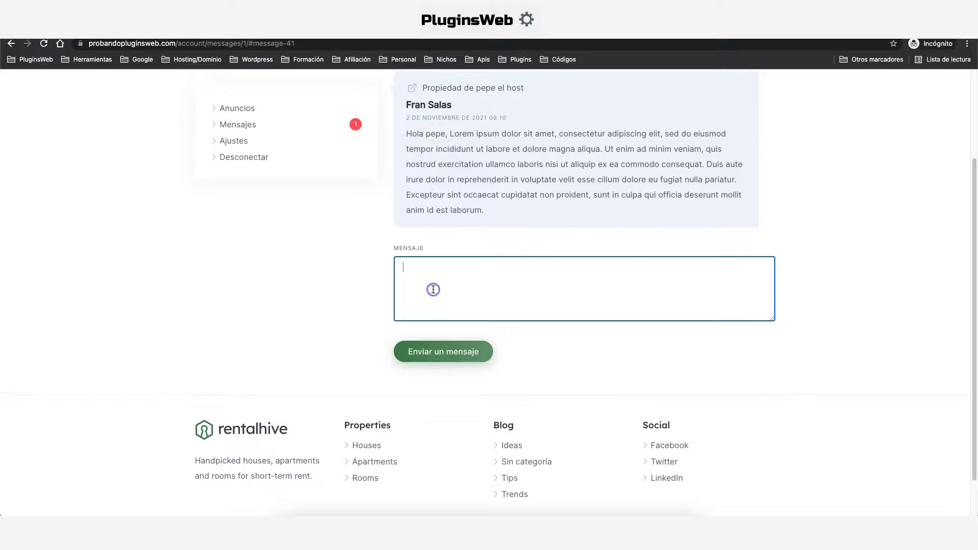
click(434, 358)
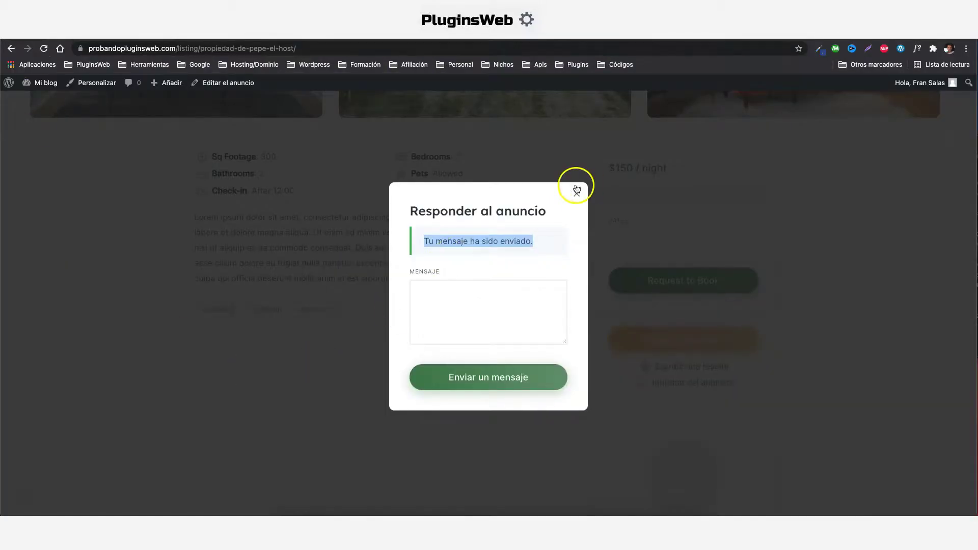
- In the admin window, close the message dialog and read the host's reply in the account's messages
click(575, 193)
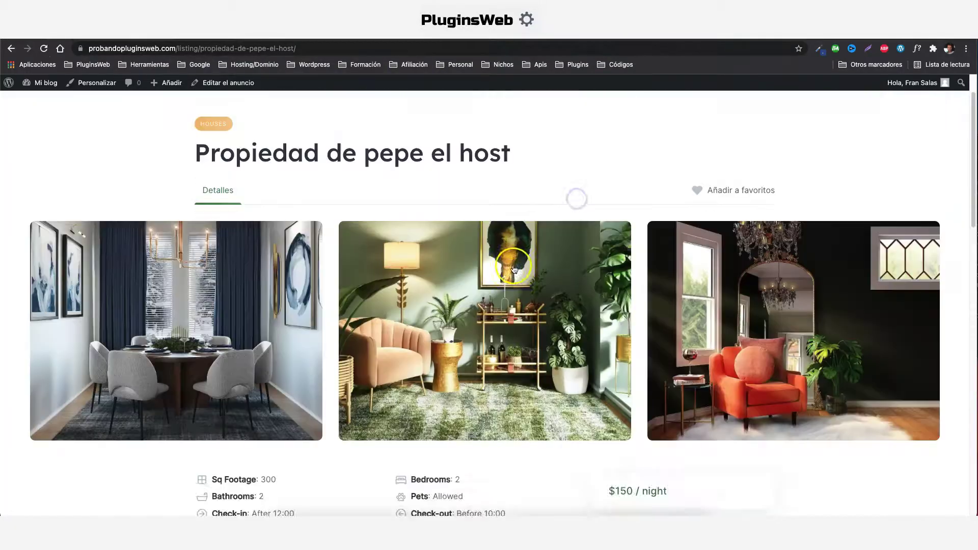
click(64, 112)
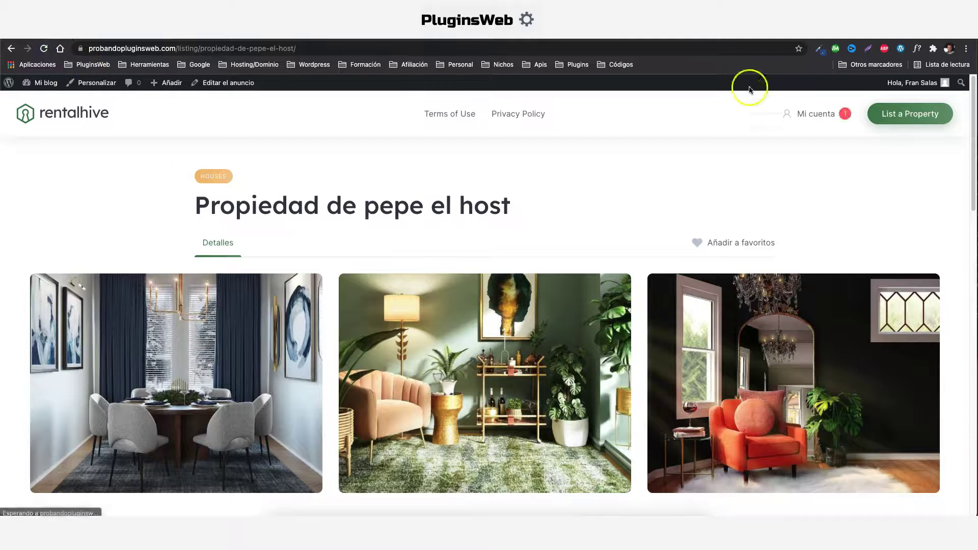
click(815, 113)
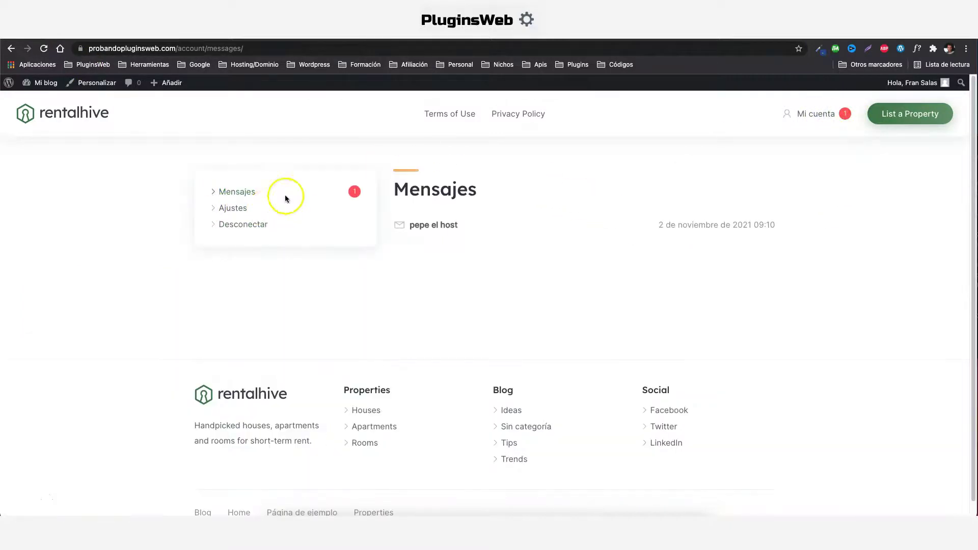
click(425, 229)
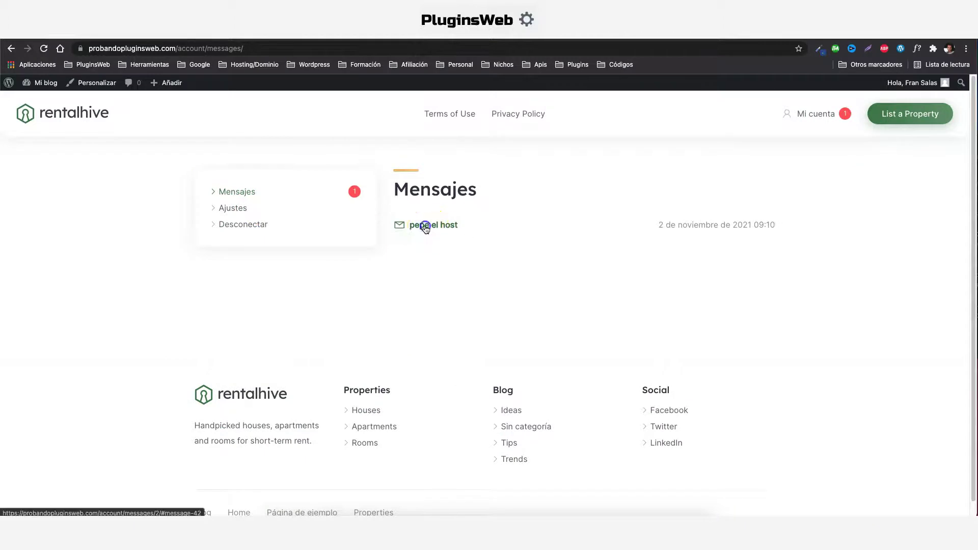
scroll(426, 227, up, 4)
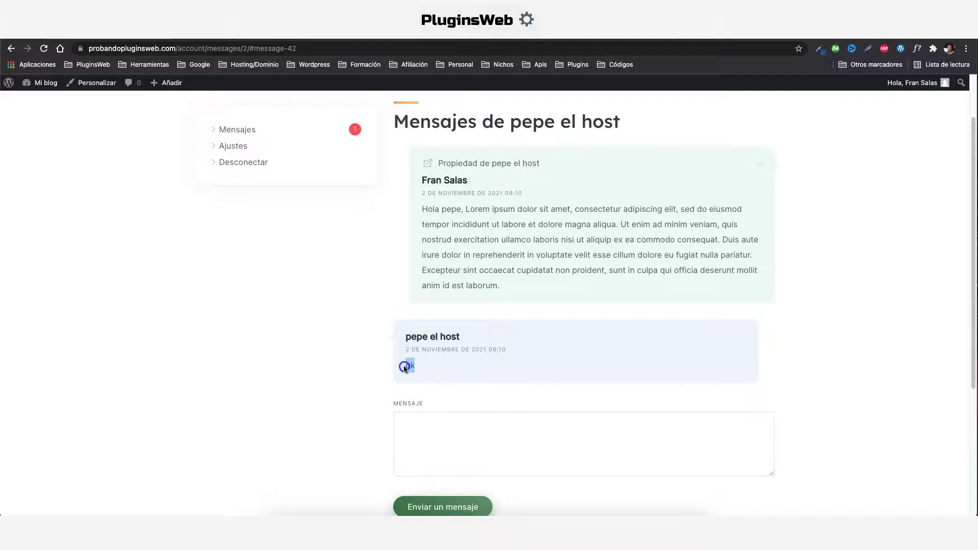
scroll(404, 367, up, 2)
- Return to the site's home page and reopen the new host's property to reach its booking section
click(89, 113)
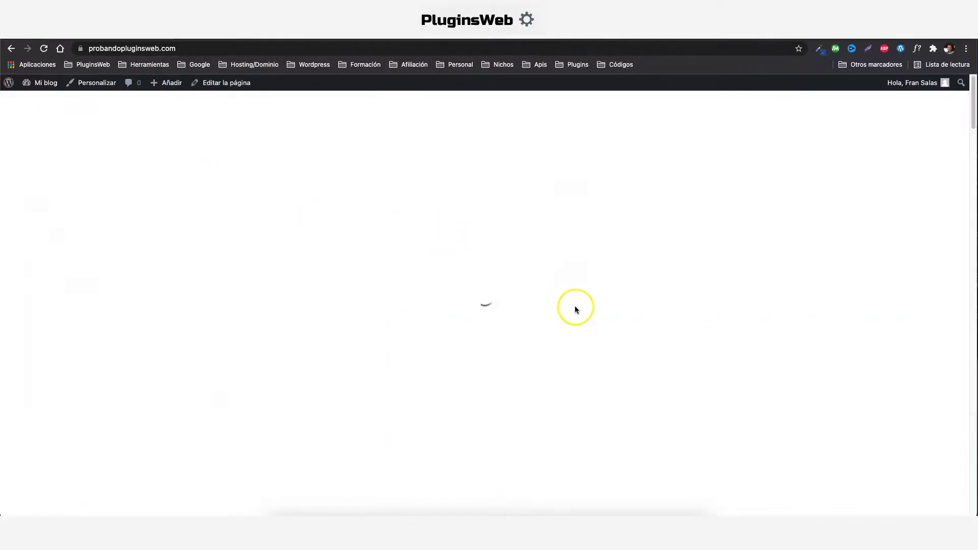
scroll(575, 306, down, 15)
scroll(574, 310, down, 5)
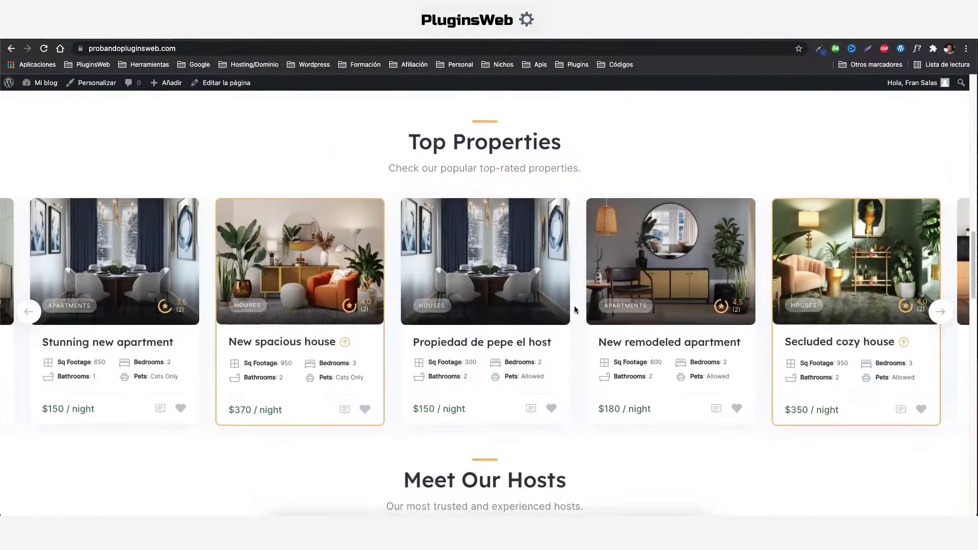
click(493, 320)
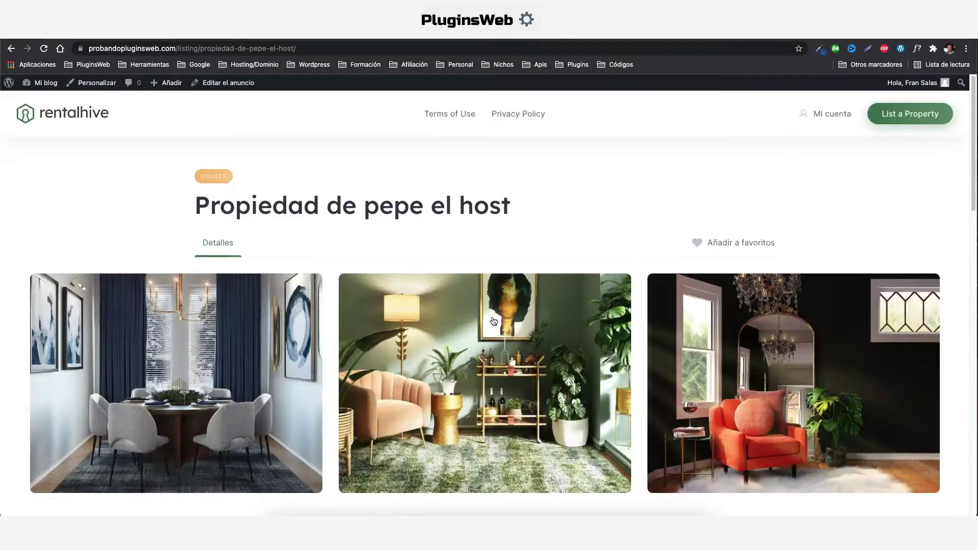
scroll(493, 320, down, 8)
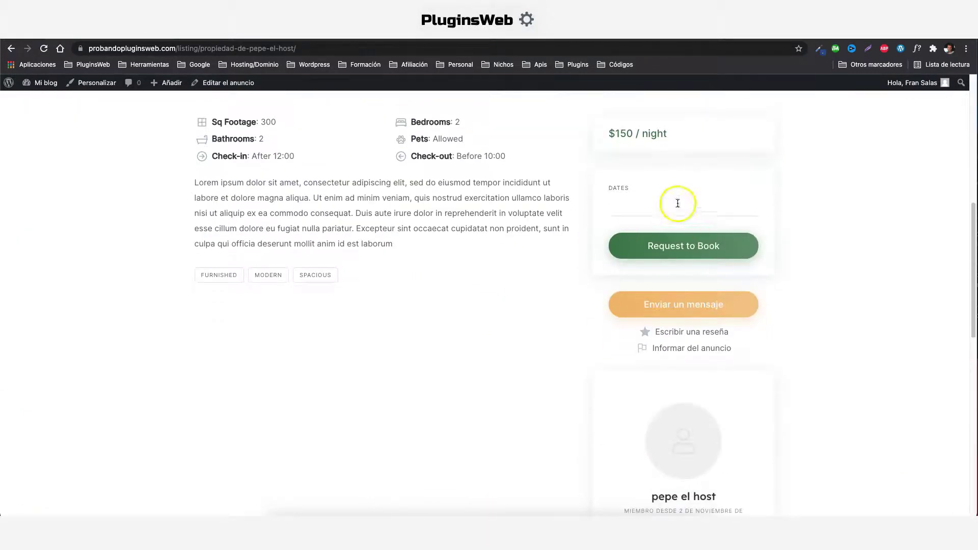
- Choose 19 to 21 November 2021 as the stay dates and request to book the property
click(621, 205)
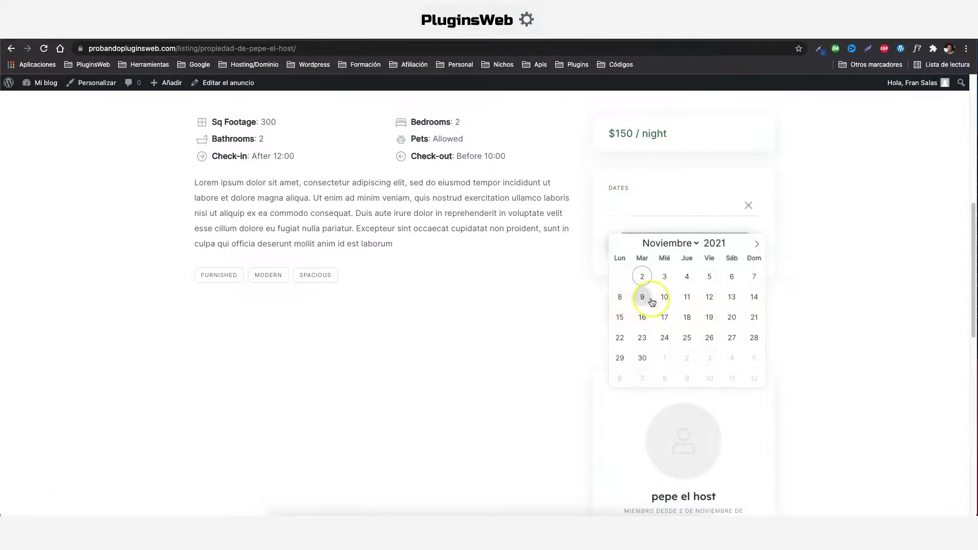
click(709, 318)
click(754, 318)
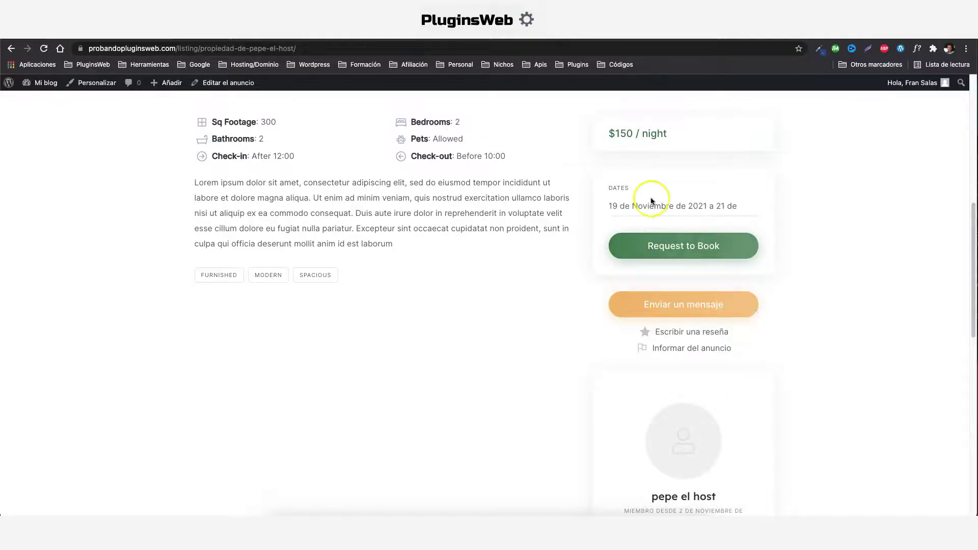
click(679, 248)
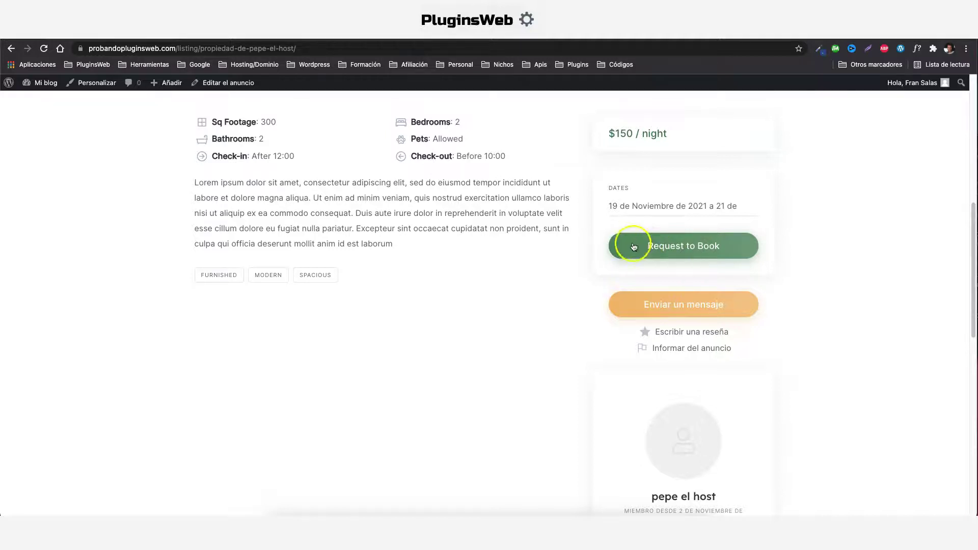
click(672, 248)
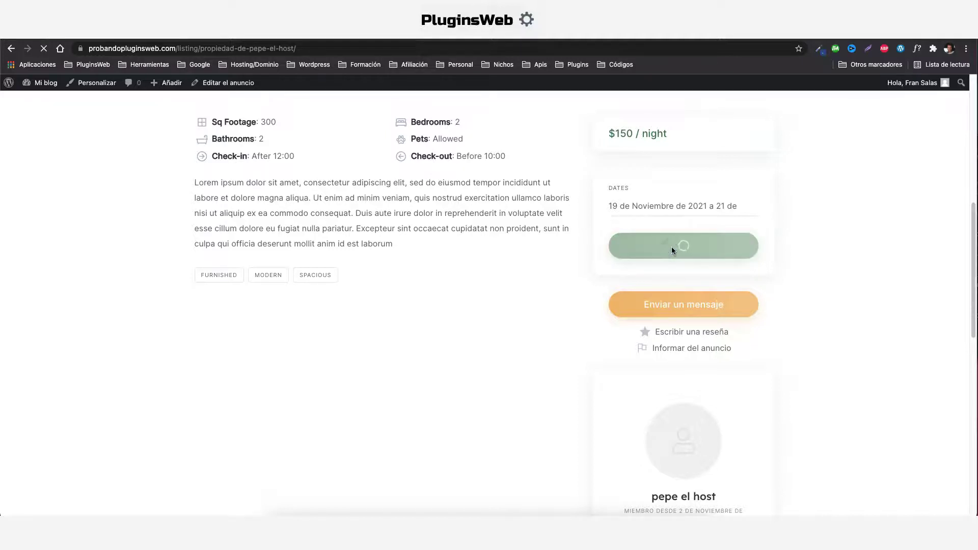
- Add the placeholder Lorem ipsum text as the booking notes and send the booking request
drag(405, 237, 387, 240)
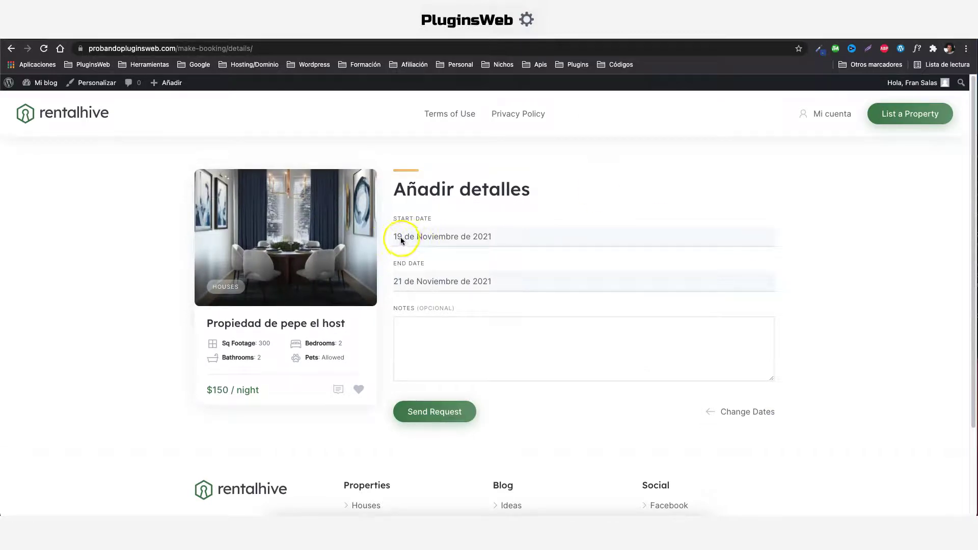
click(435, 335)
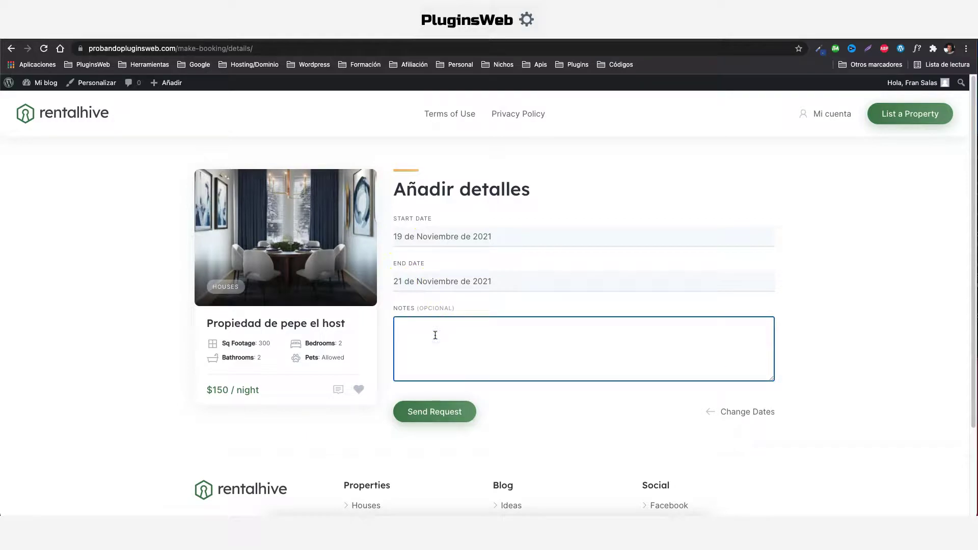
key(super+v)
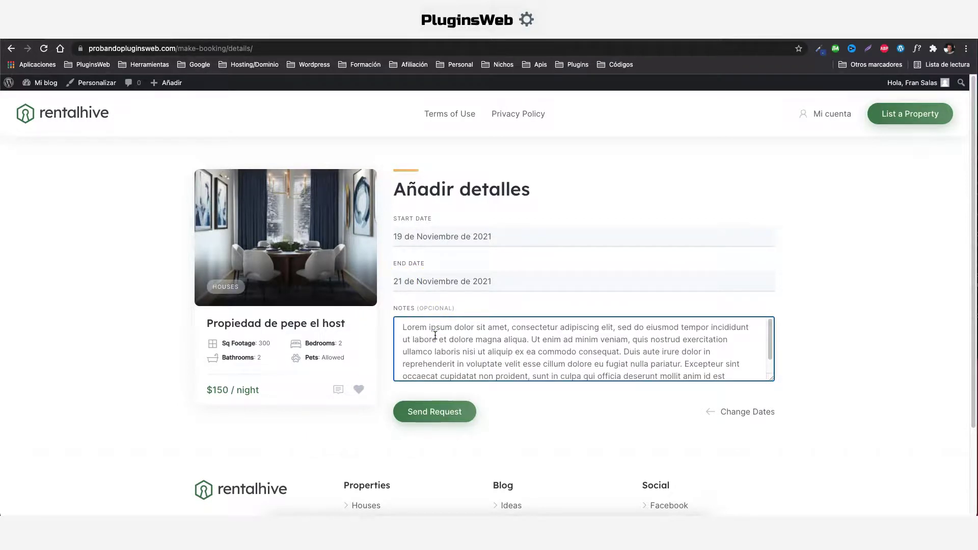
click(434, 412)
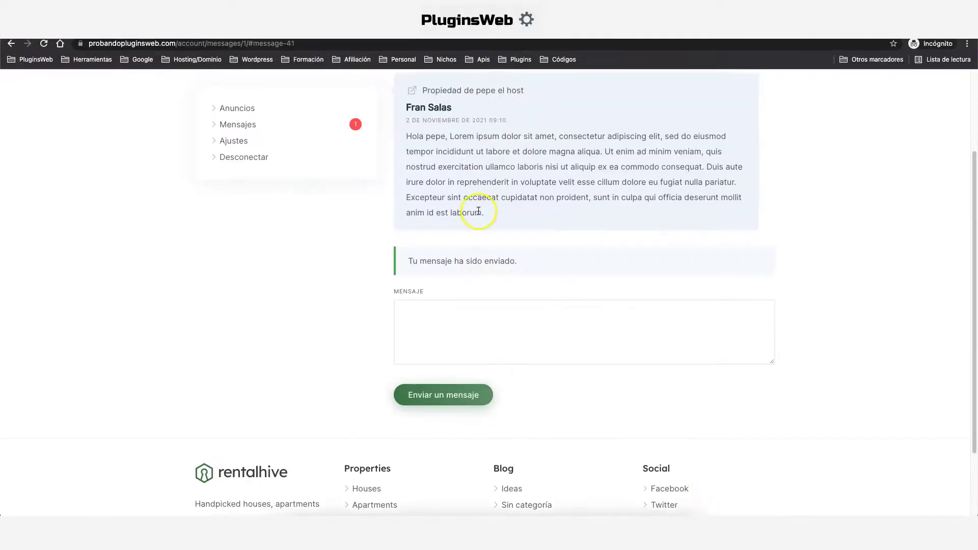
- In the host's incognito window, refresh the account, open the pending booking and accept it
scroll(478, 211, up, 3)
key(super+r)
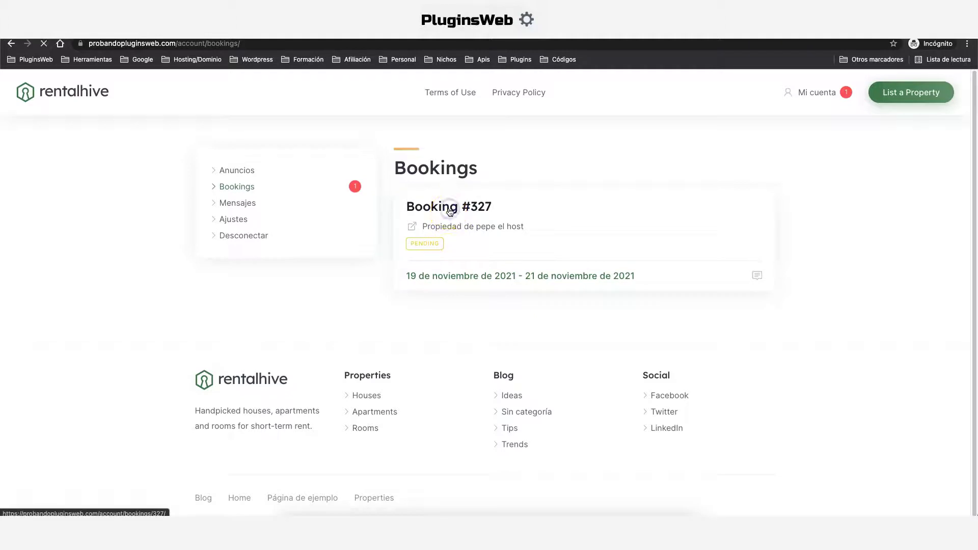
click(386, 277)
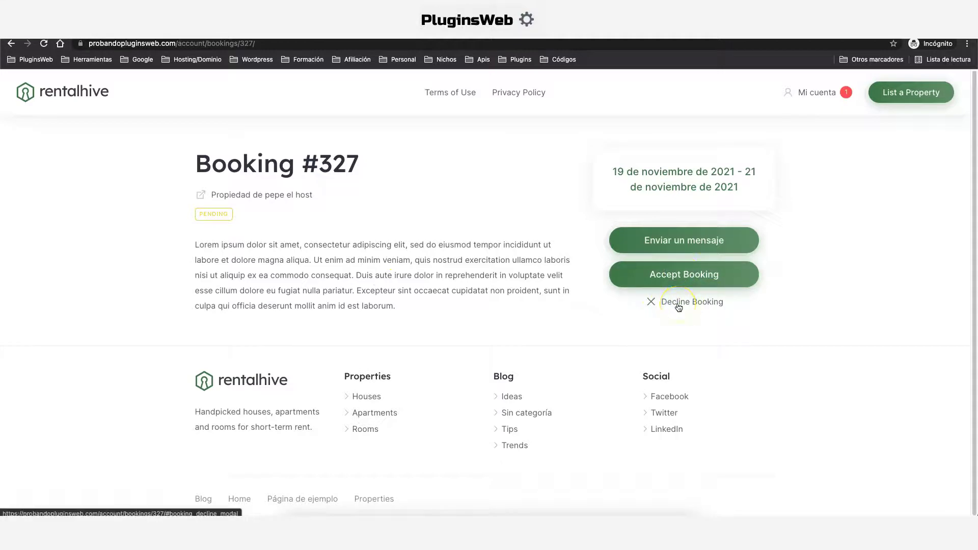
click(668, 278)
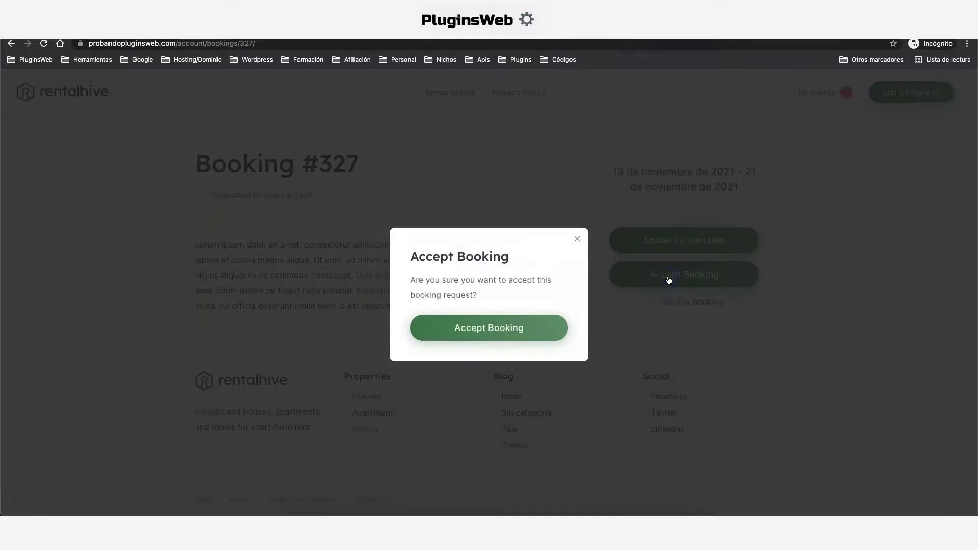
click(487, 330)
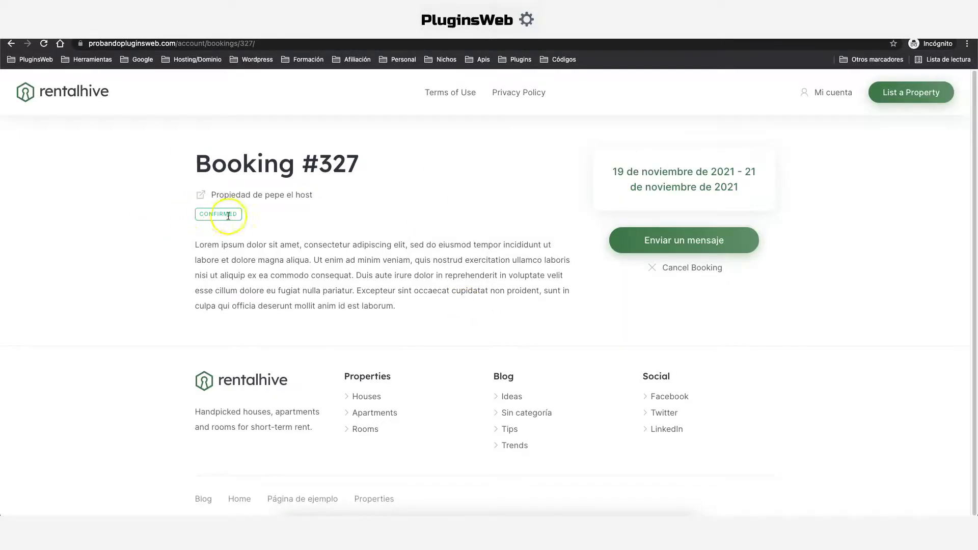
- Check the accepted booking's status on the host's page and in the guest's bookings in the admin window
double_click(201, 214)
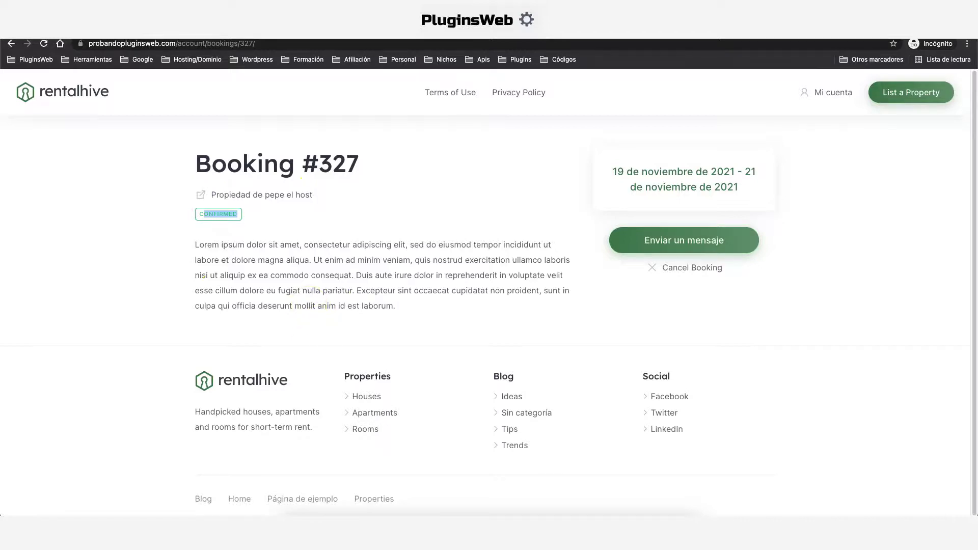
key(super+grave)
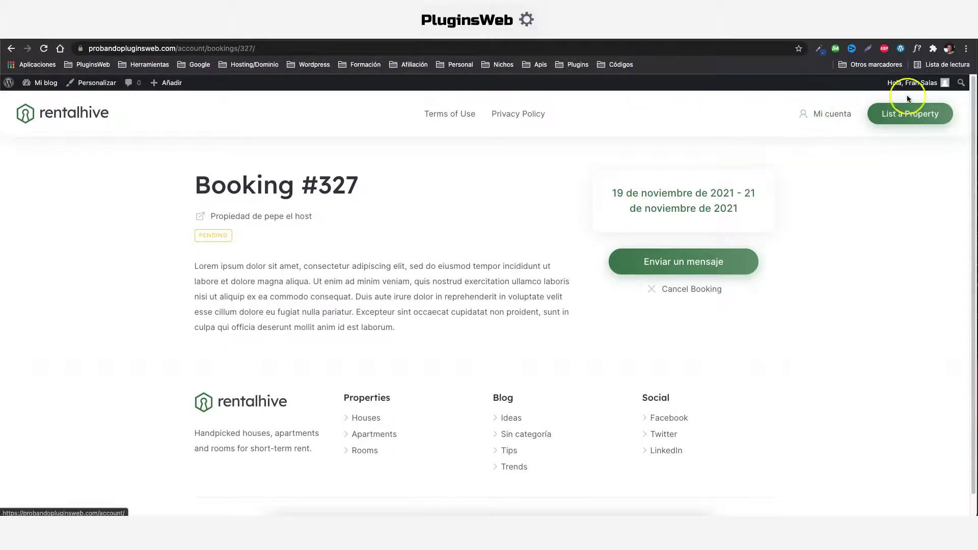
click(828, 116)
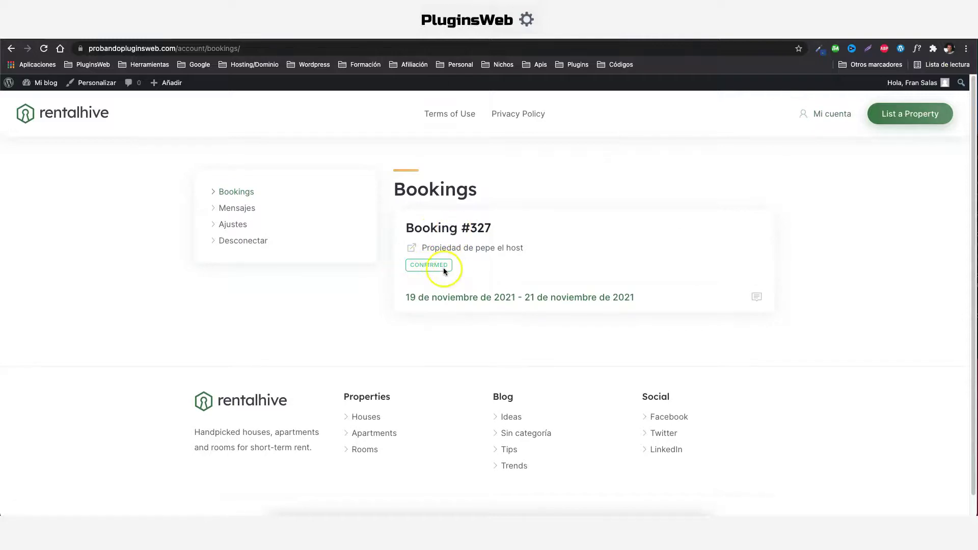
- Return to the host's window and view the booked dates in the property's calendar
click(675, 514)
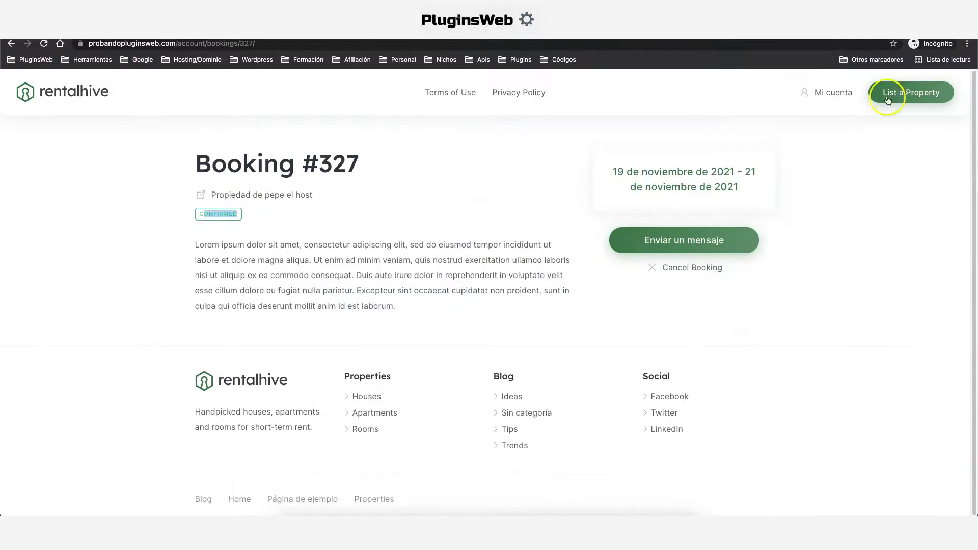
click(822, 93)
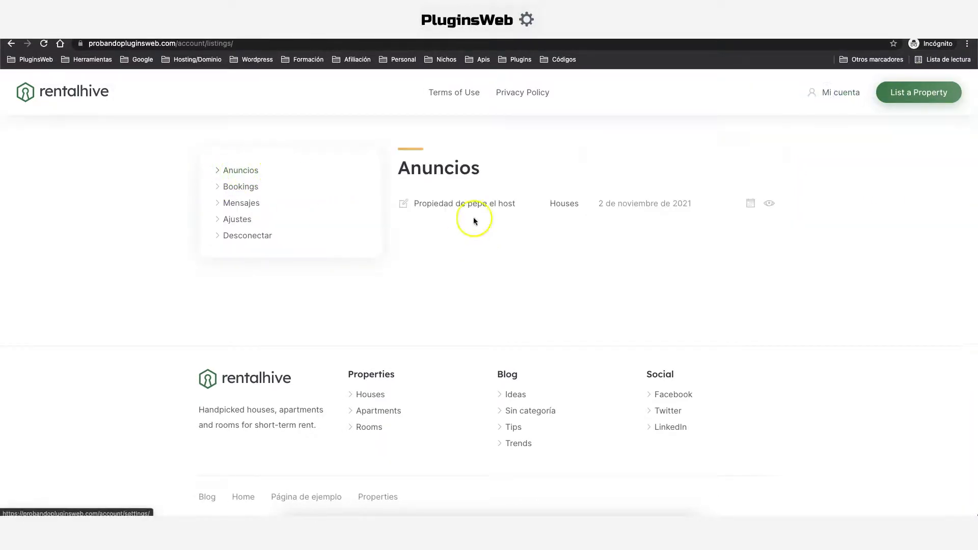
click(750, 204)
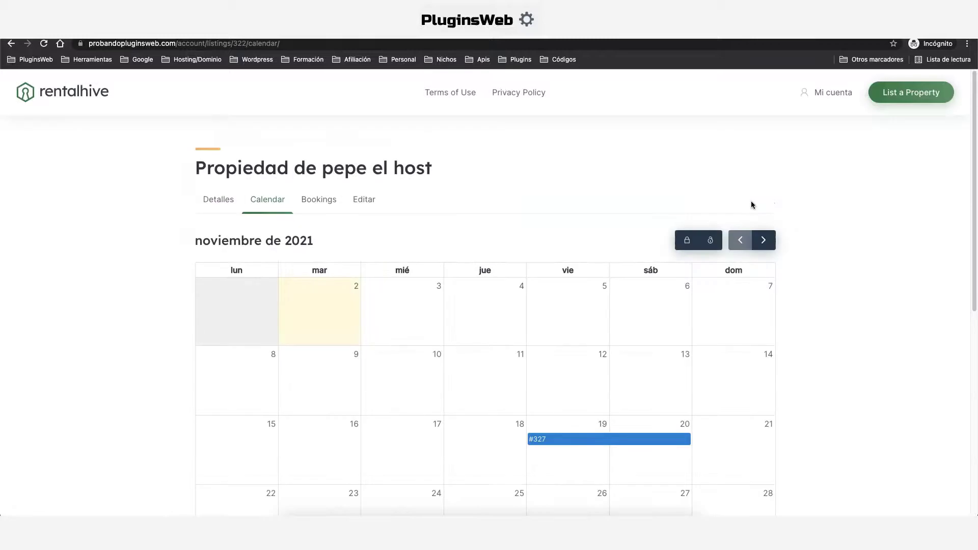
scroll(751, 202, down, 3)
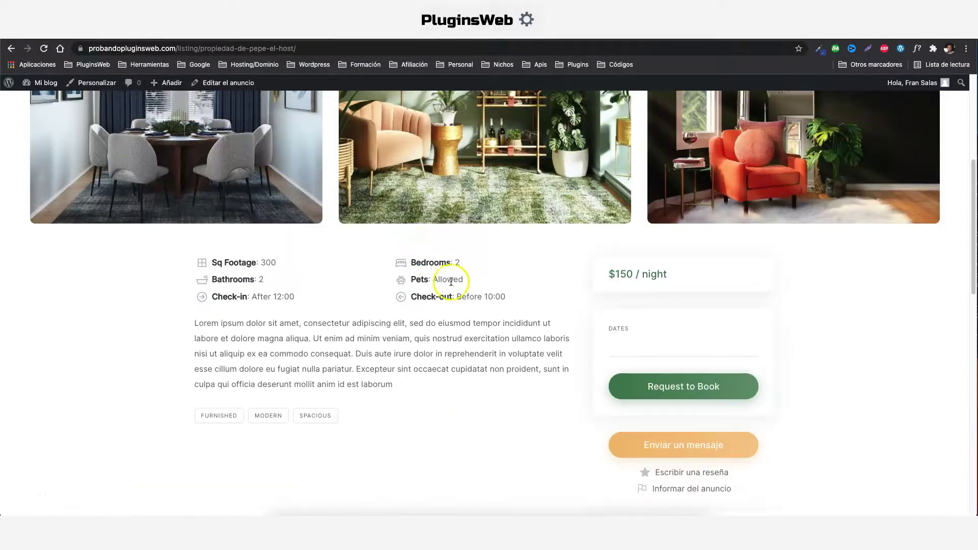
- In the admin window, reload the property's public page and examine the available dates in its booking section
scroll(438, 270, down, 2)
click(45, 51)
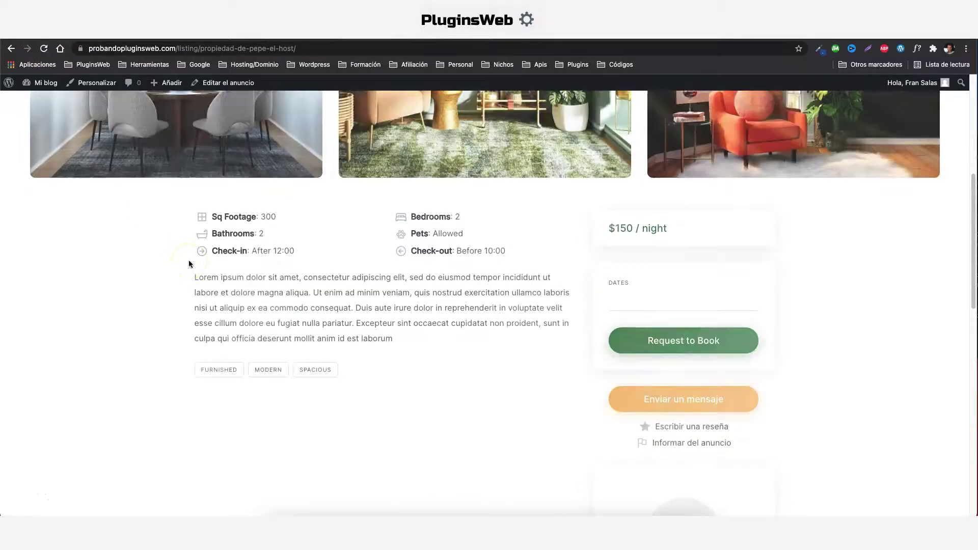
click(686, 270)
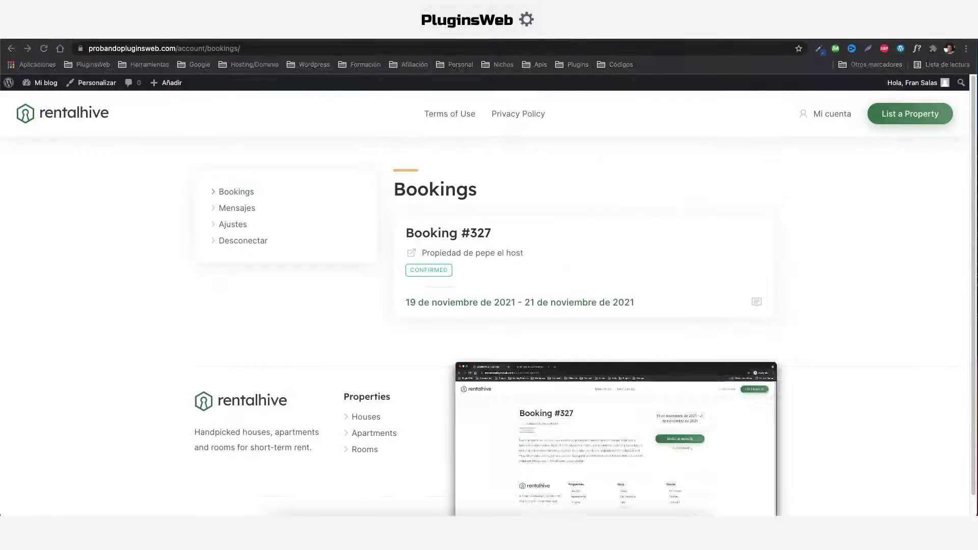
- Go to the WordPress dashboard and open the list of attributes for the listings (Anuncios)
mouse_move(38, 85)
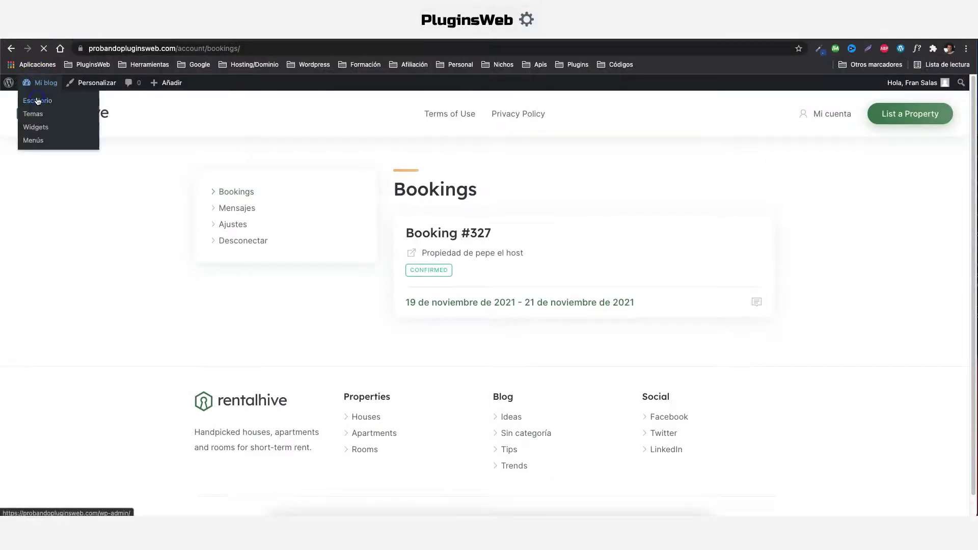
click(37, 101)
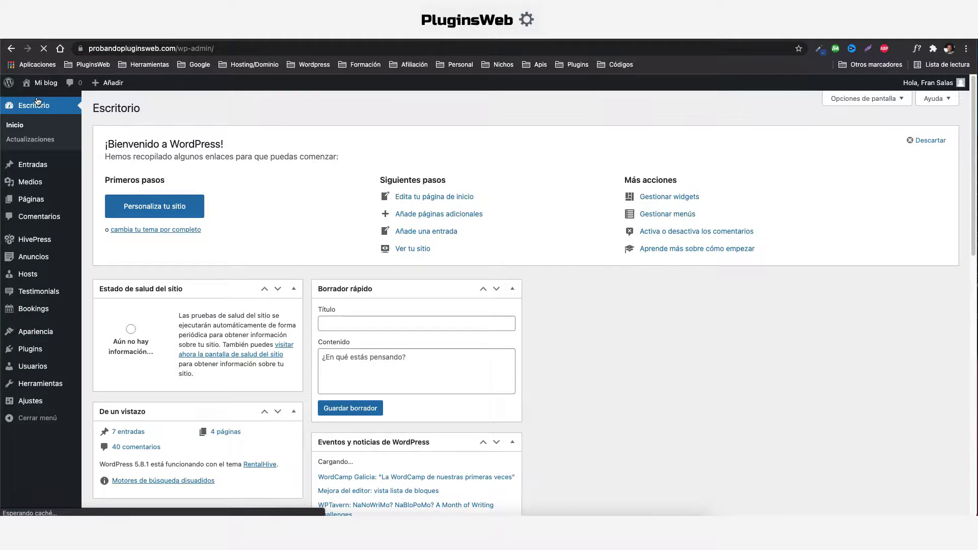
mouse_move(36, 260)
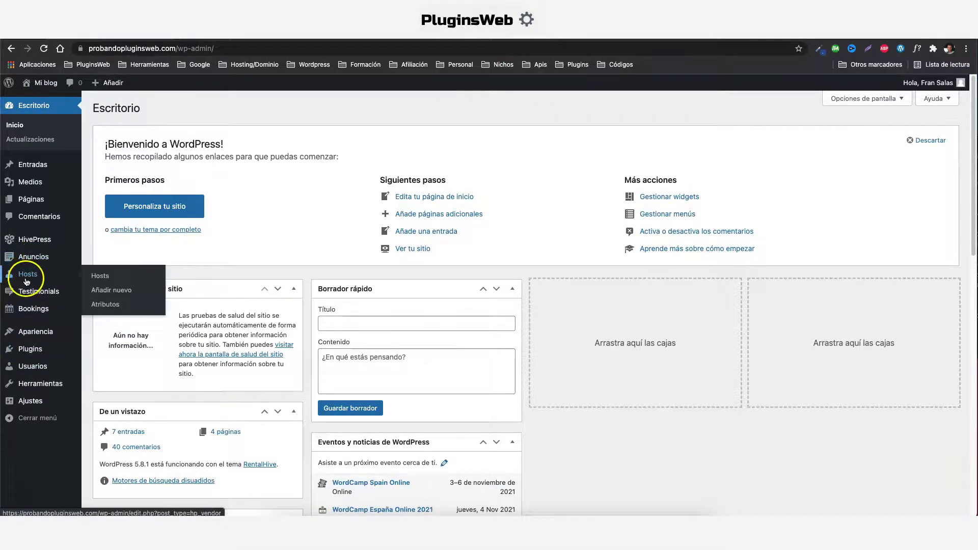
mouse_move(30, 314)
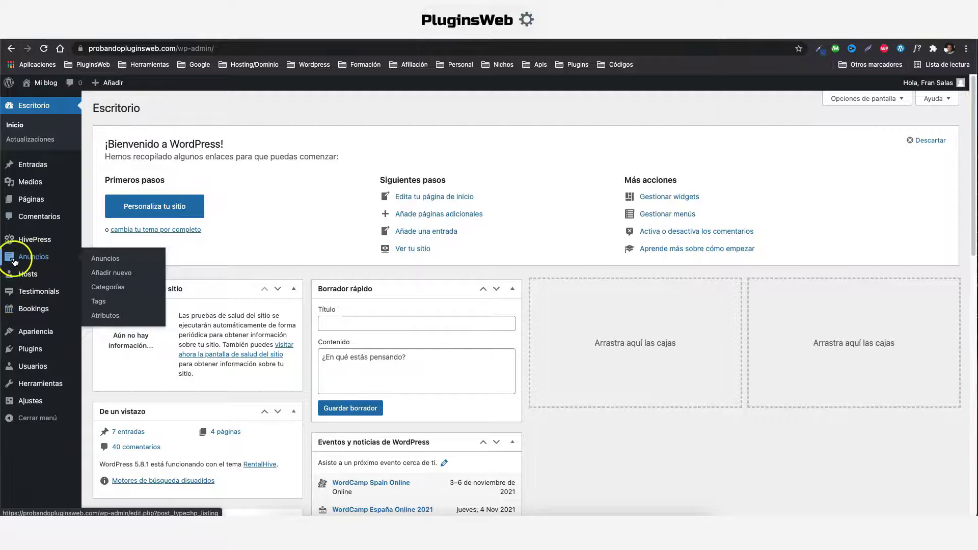
click(110, 316)
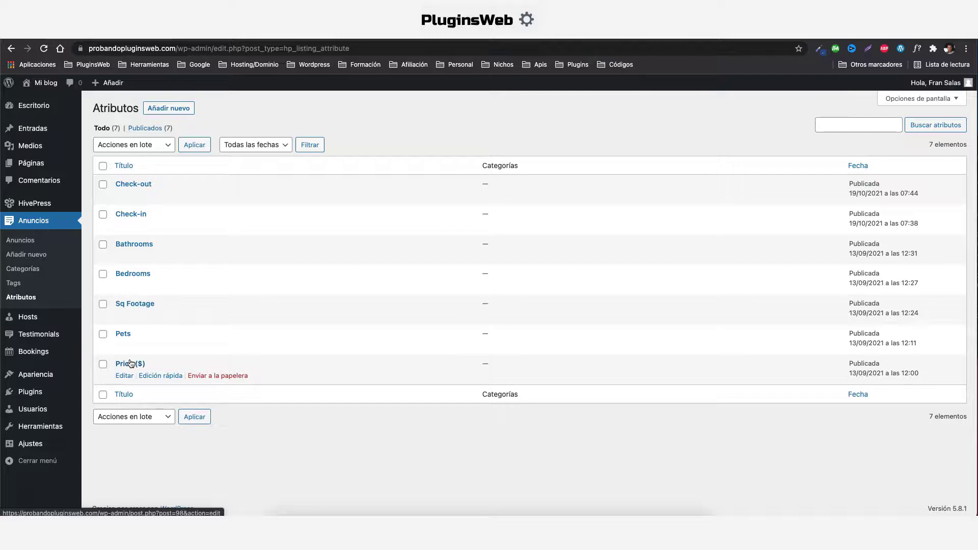
- Create a new listing attribute titled Piscina and allow it to be edited from the front end
click(167, 108)
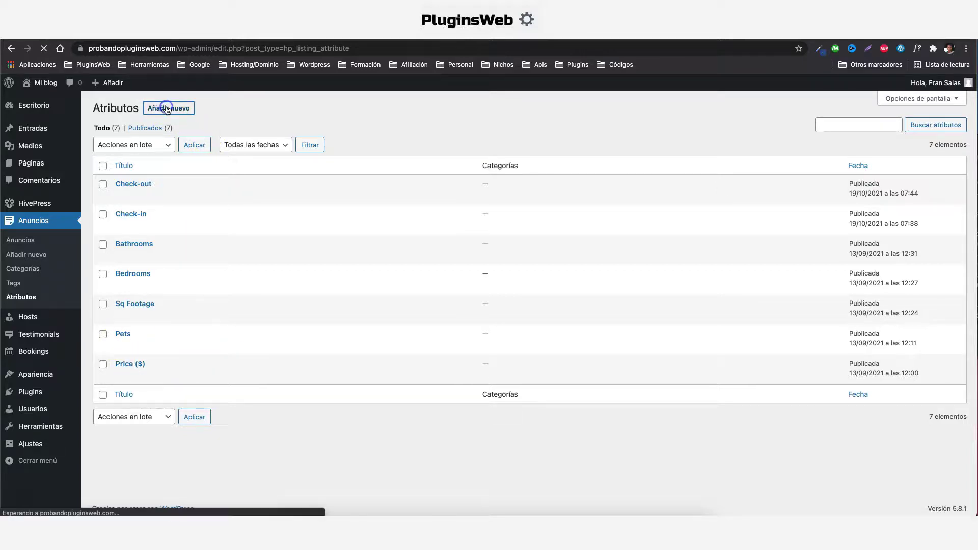
text(Piscina)
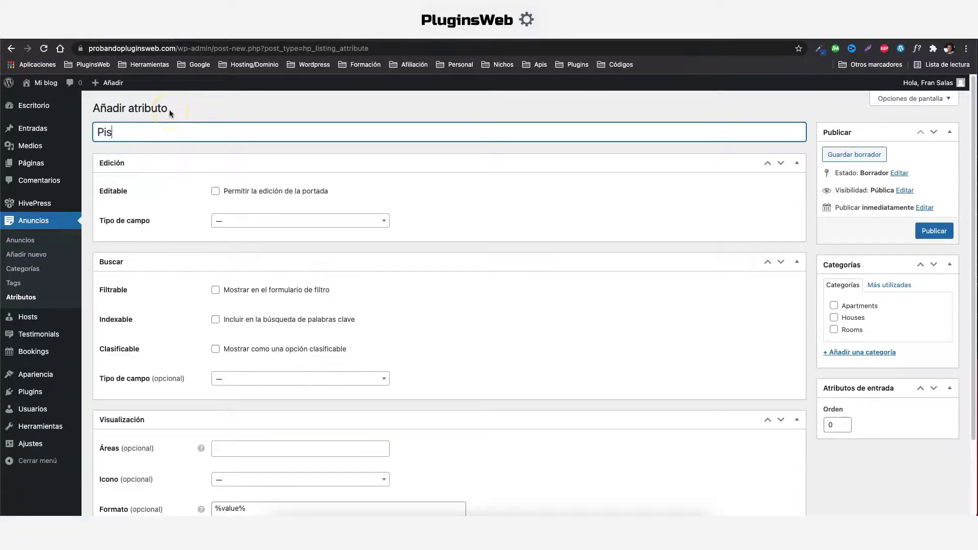
click(229, 158)
scroll(230, 158, down, 1)
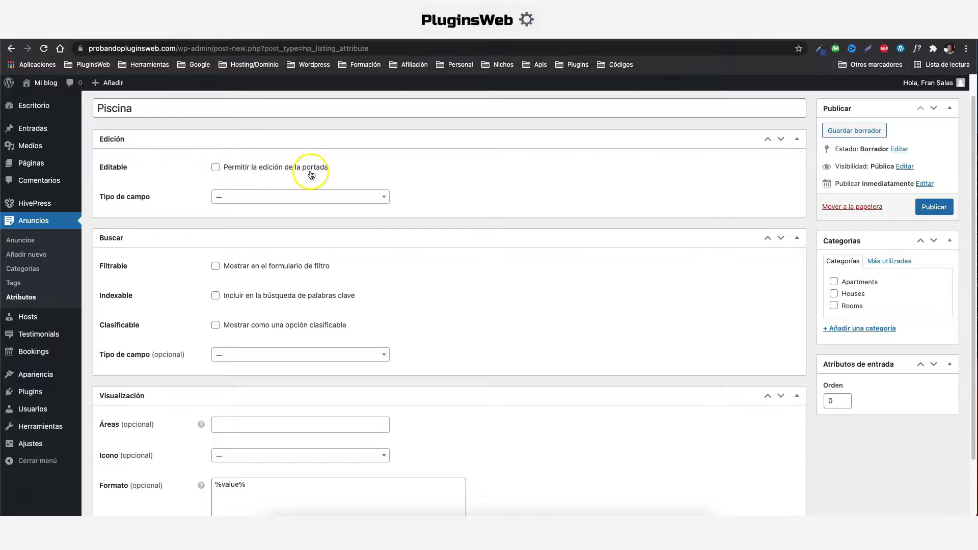
click(207, 172)
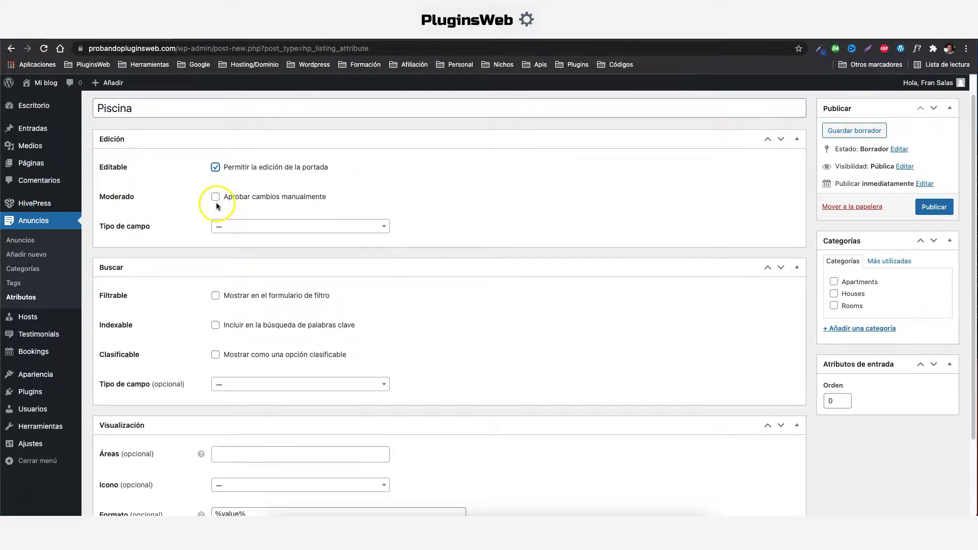
- Set the Piscina attribute's editing field type to Seleccionar and publish the attribute
click(276, 232)
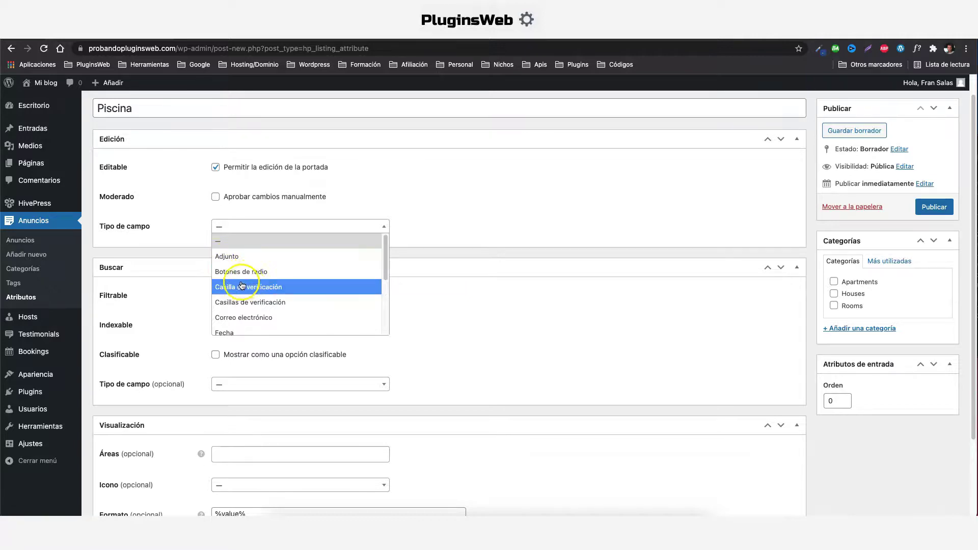
scroll(243, 300, down, 5)
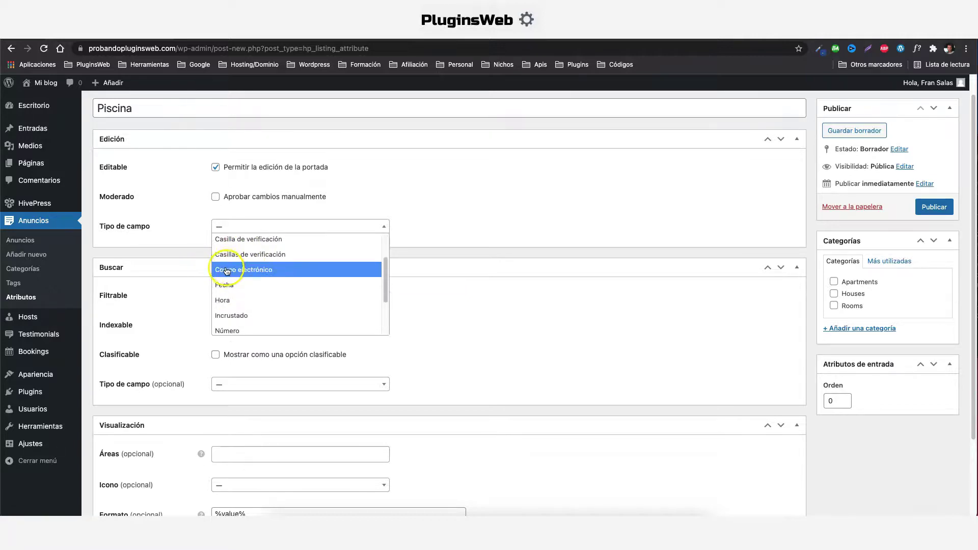
scroll(239, 280, down, 3)
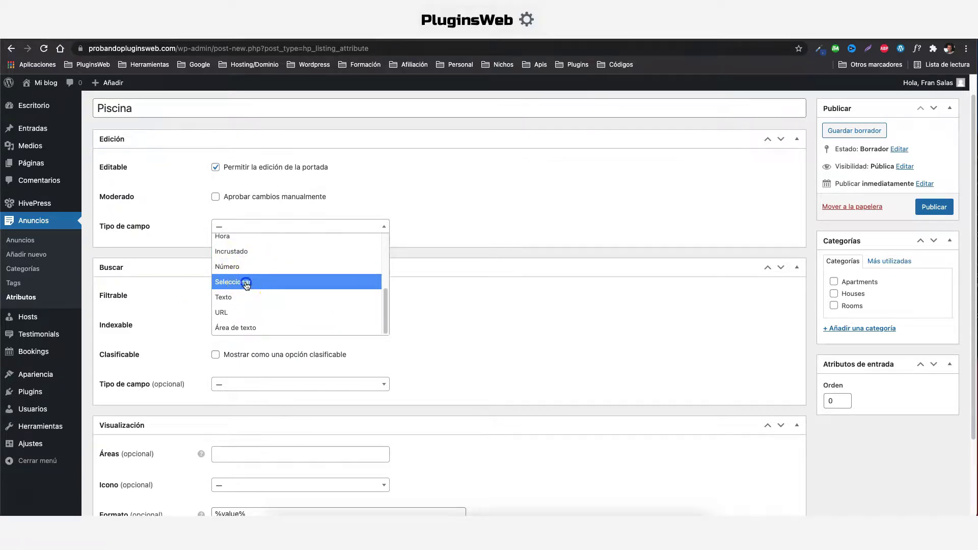
click(247, 284)
scroll(285, 275, down, 1)
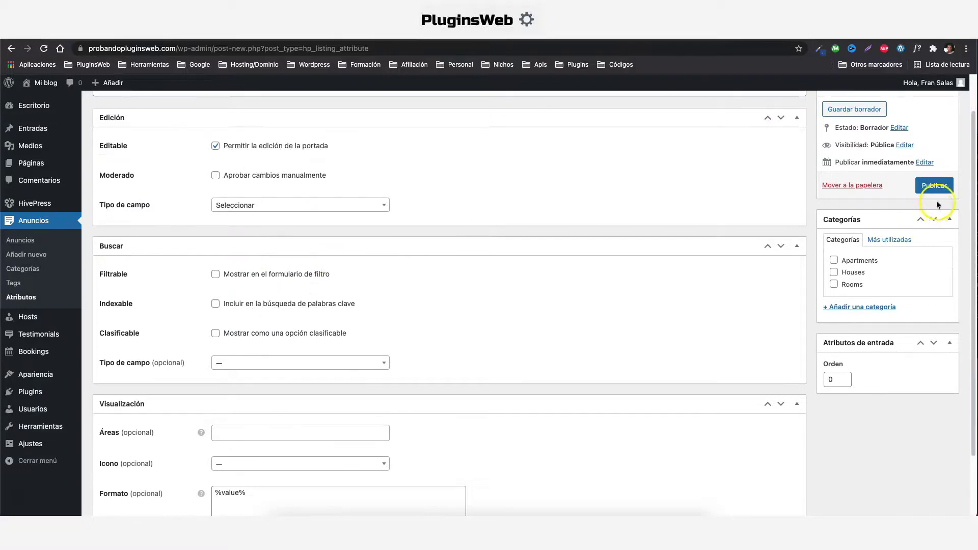
click(934, 187)
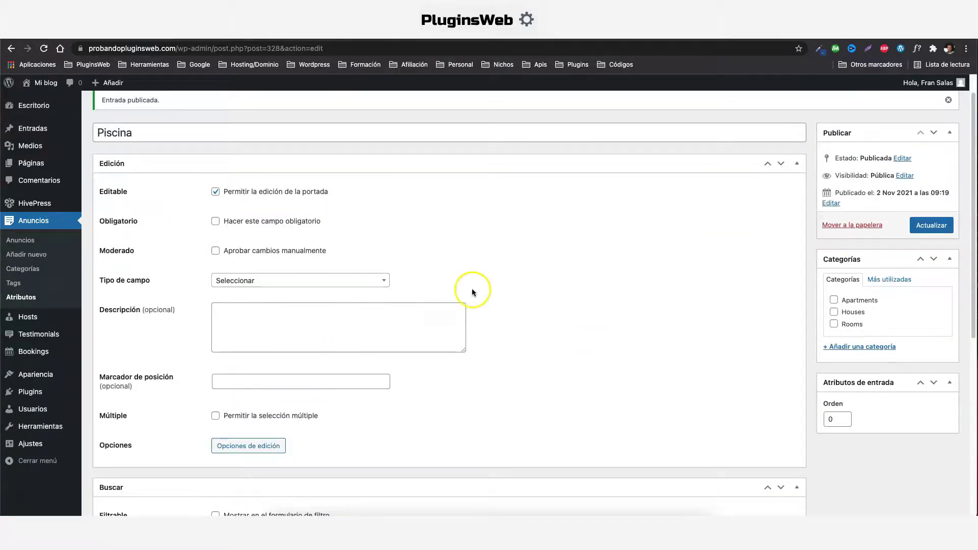
- Open the Piscina attribute's selectable options and add the options Sí and No
scroll(472, 287, down, 2)
click(261, 310)
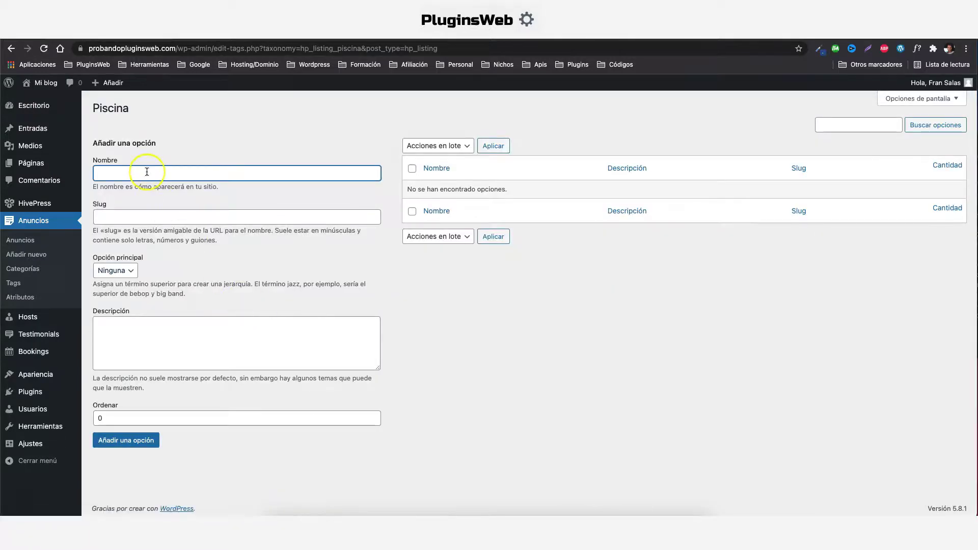
text(Sí)
click(130, 441)
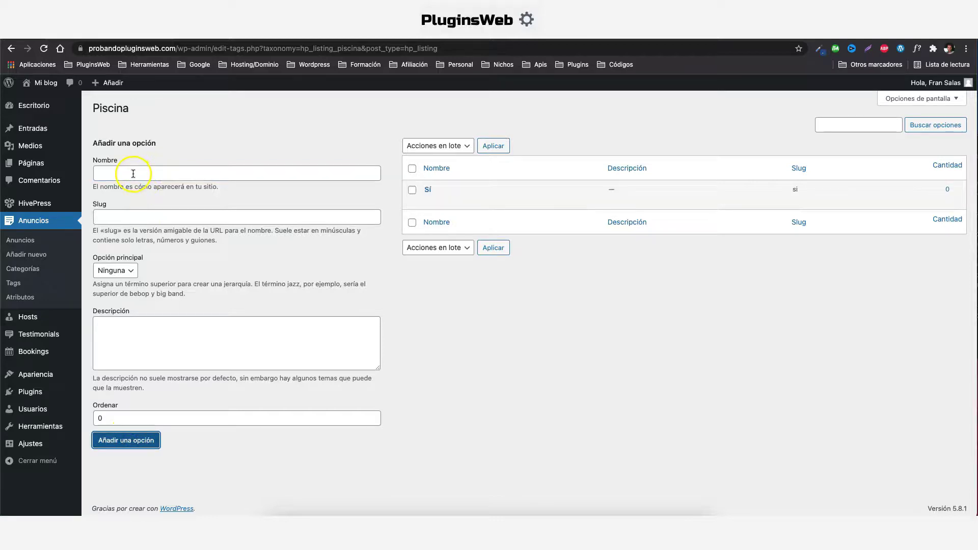
click(133, 174)
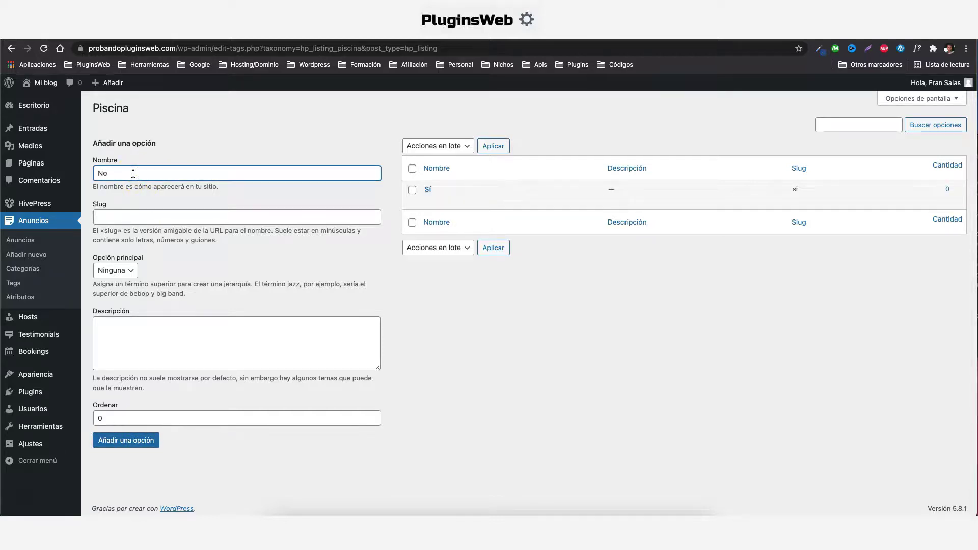
key(Return)
click(133, 228)
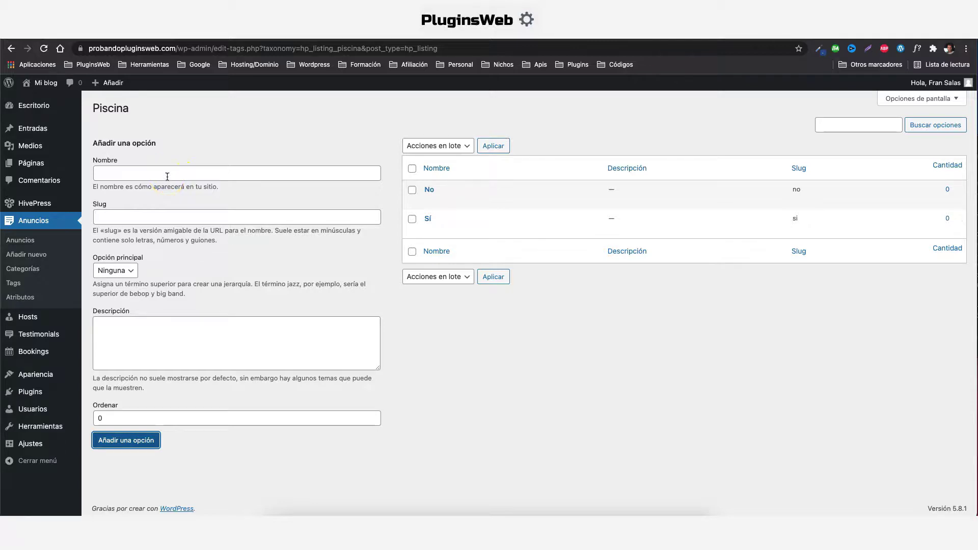
- Reopen the Piscina attribute from the listing attributes and enable showing it in the filter form (Filtrable)
click(20, 298)
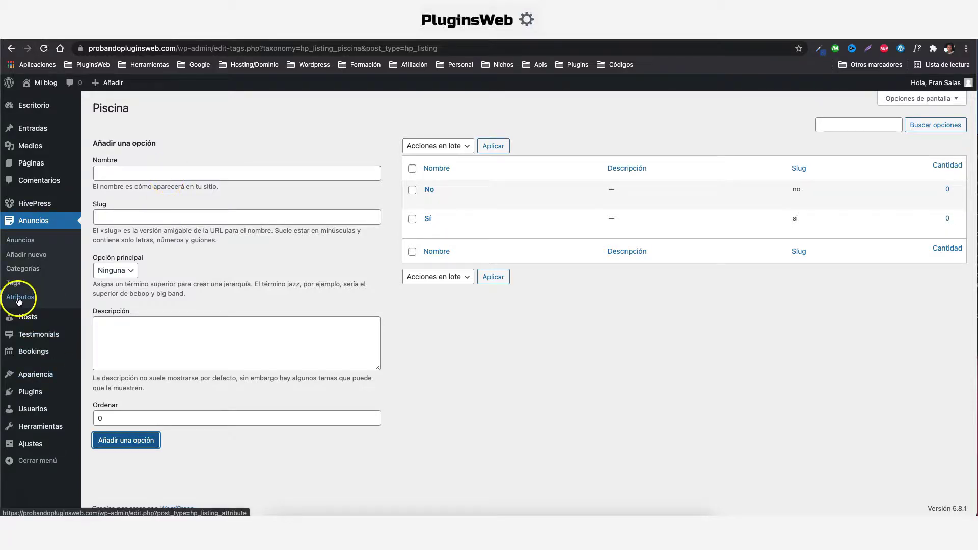
click(129, 187)
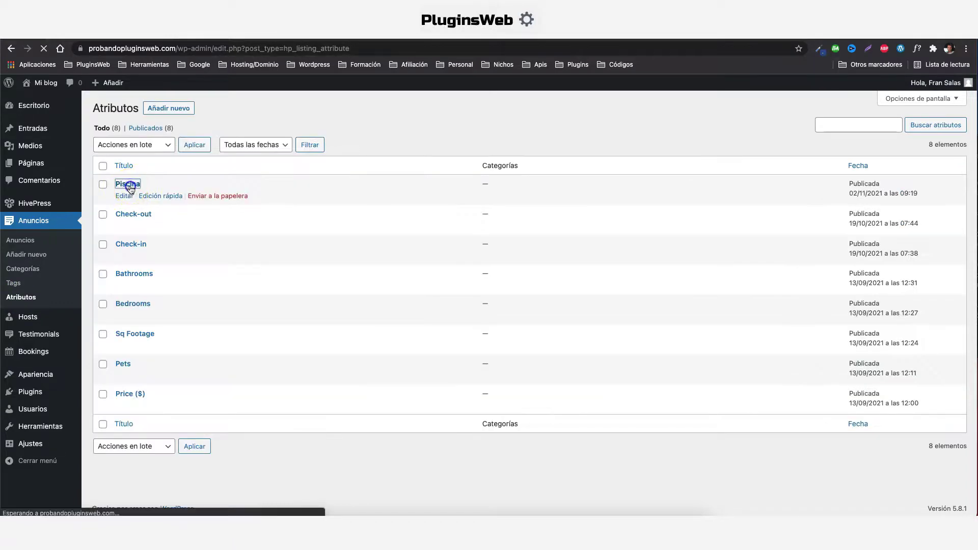
scroll(284, 251, down, 5)
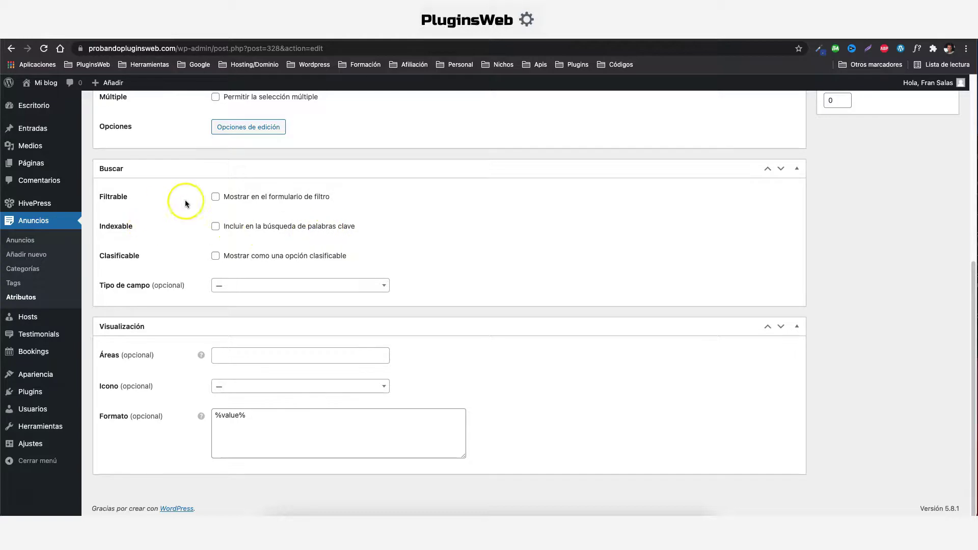
click(216, 198)
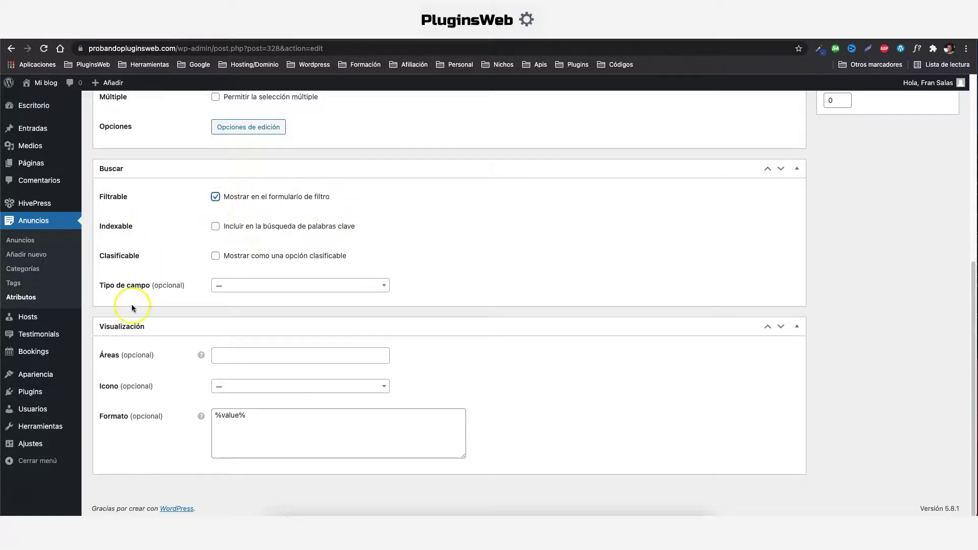
- Set the Piscina attribute's search field type to Seleccionar and update the attribute
click(253, 286)
scroll(275, 331, down, 2)
click(248, 372)
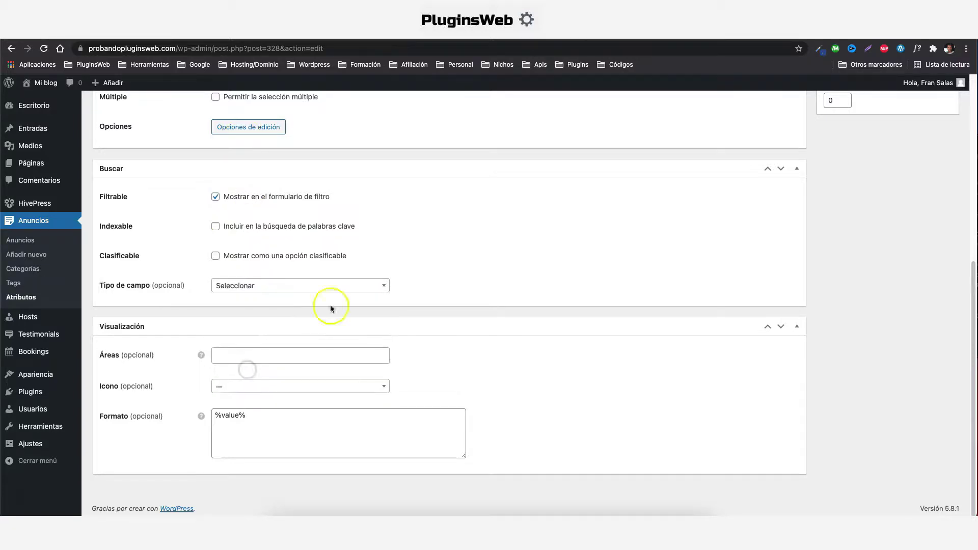
scroll(912, 238, up, 3)
scroll(912, 239, up, 3)
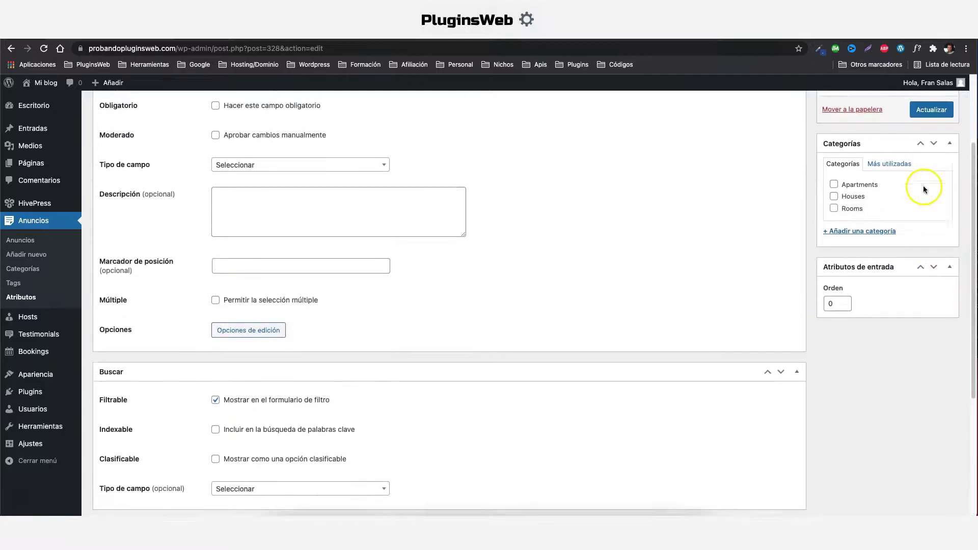
click(928, 226)
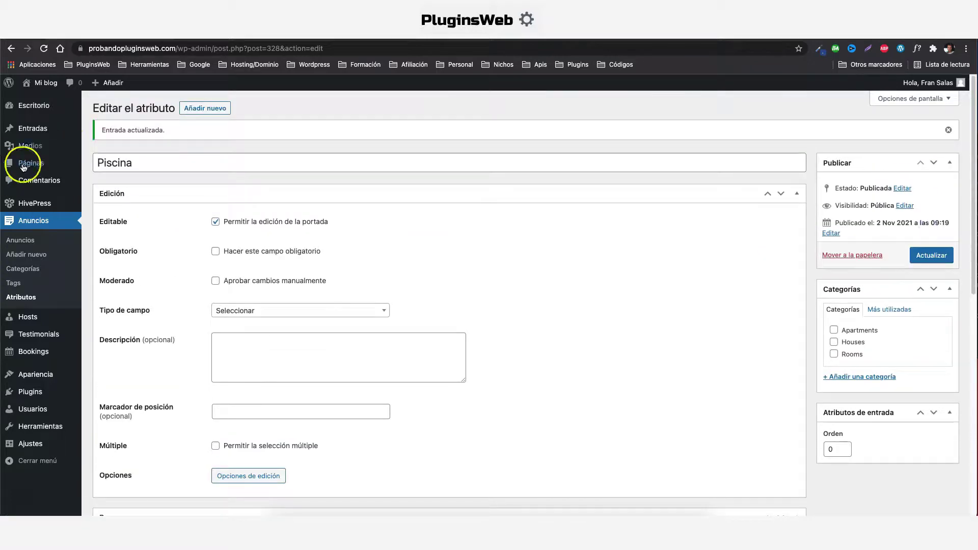
- View the Properties page on the site and inspect the choices of the Piscina filter
mouse_move(36, 163)
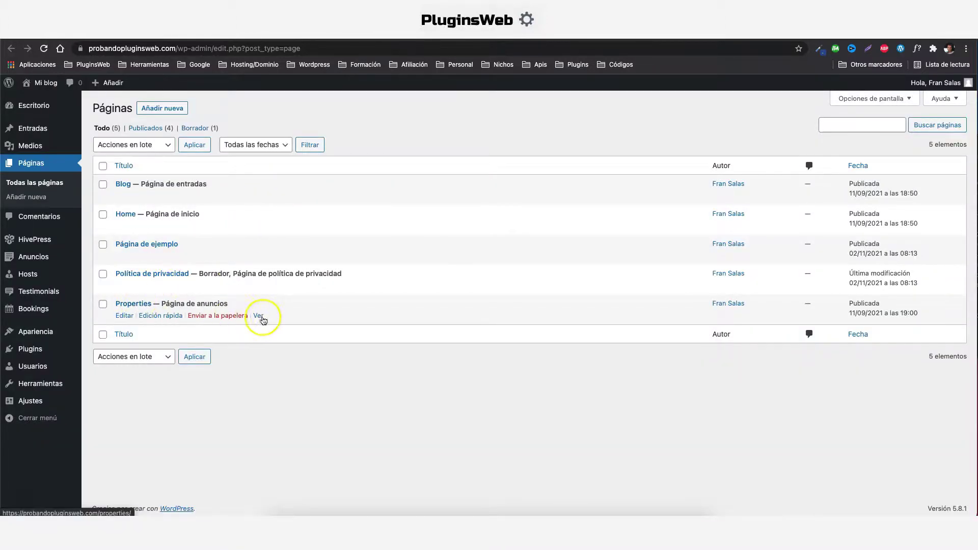
click(258, 315)
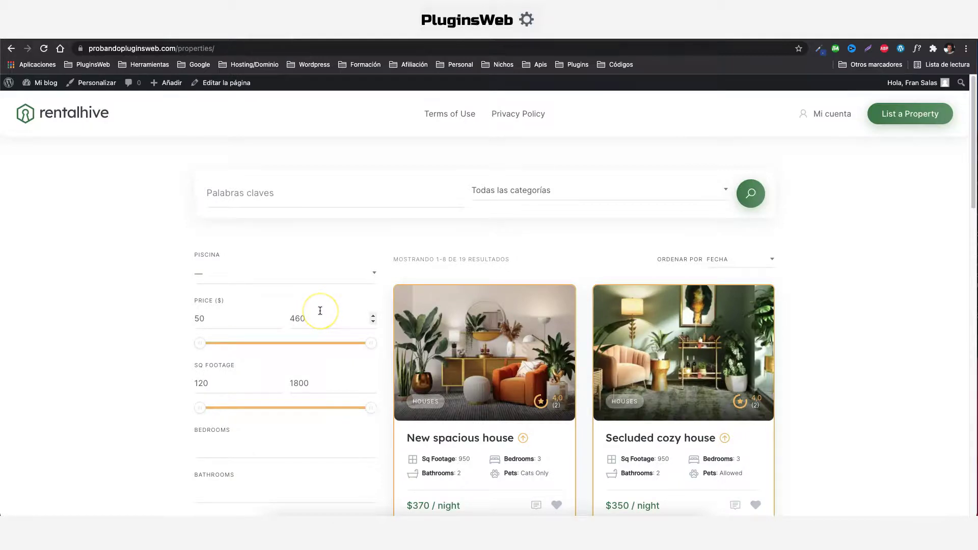
scroll(319, 311, down, 1)
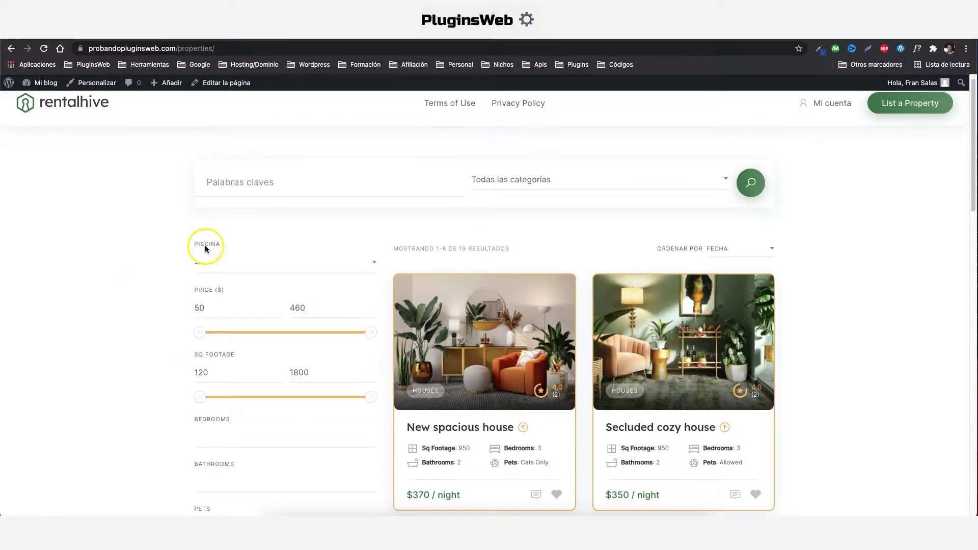
click(373, 262)
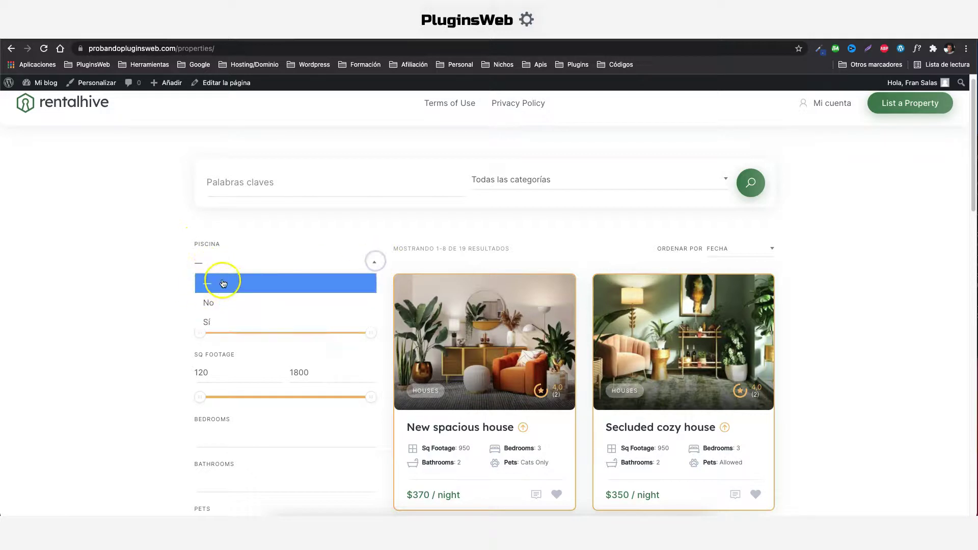
click(128, 261)
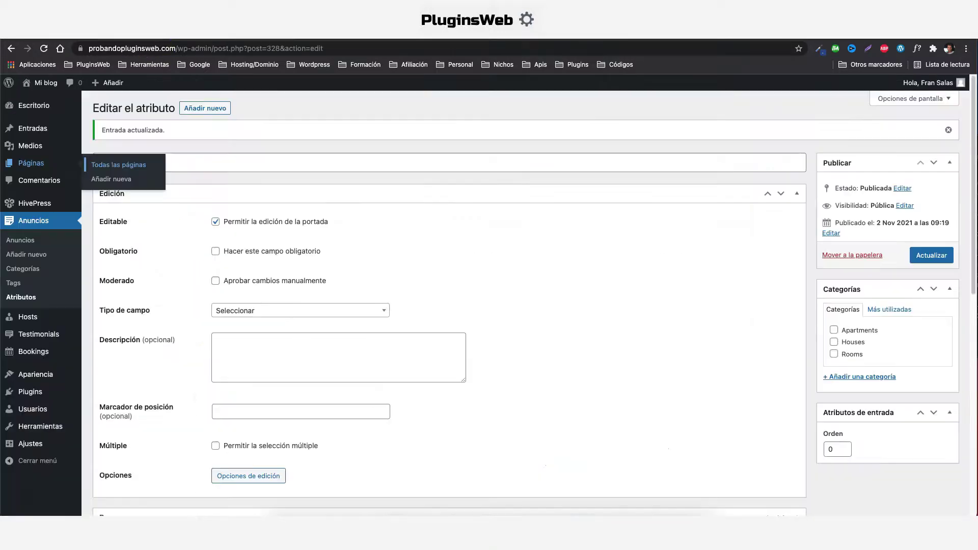
- Set the Piscina attribute's display areas to Bloque (principal) and Página (principal), checking the site's listing cards for reference
scroll(429, 270, down, 9)
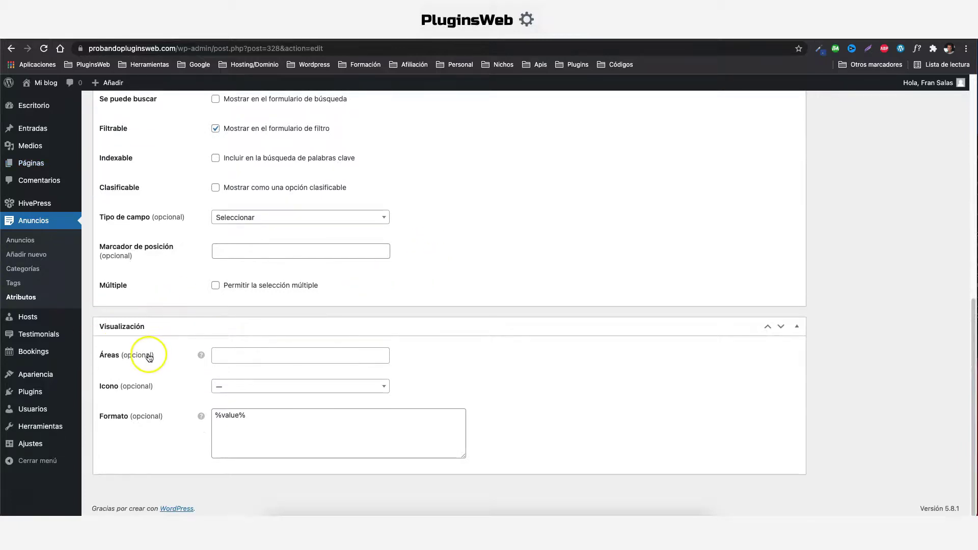
click(241, 353)
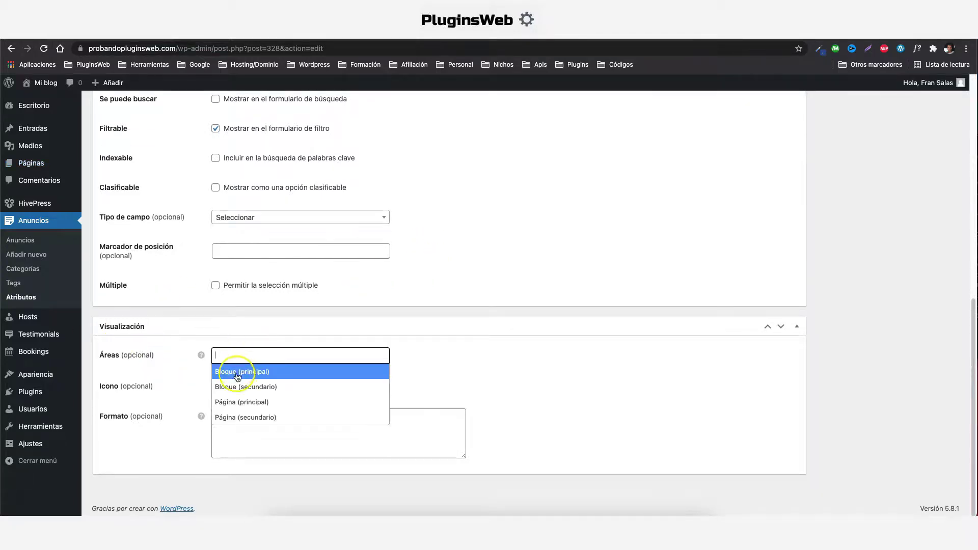
click(236, 387)
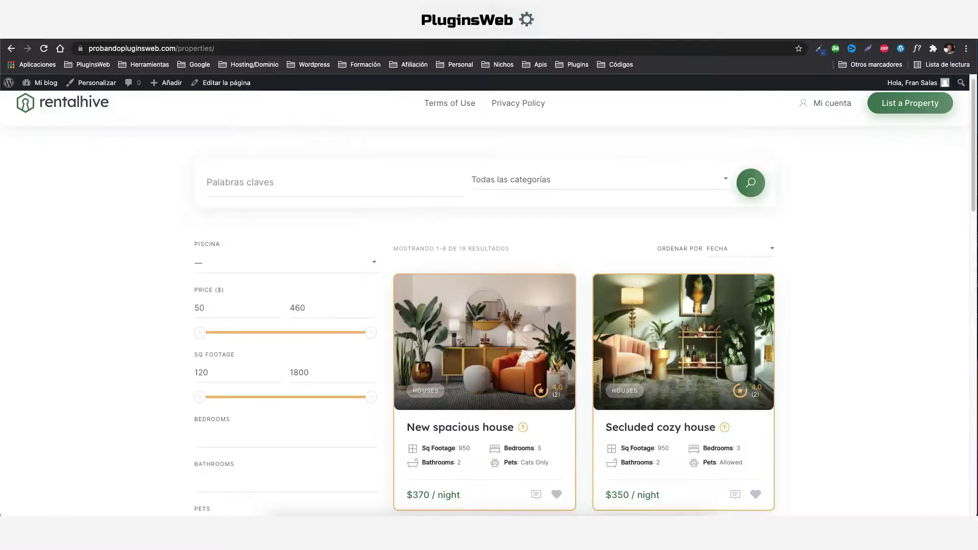
scroll(448, 249, down, 3)
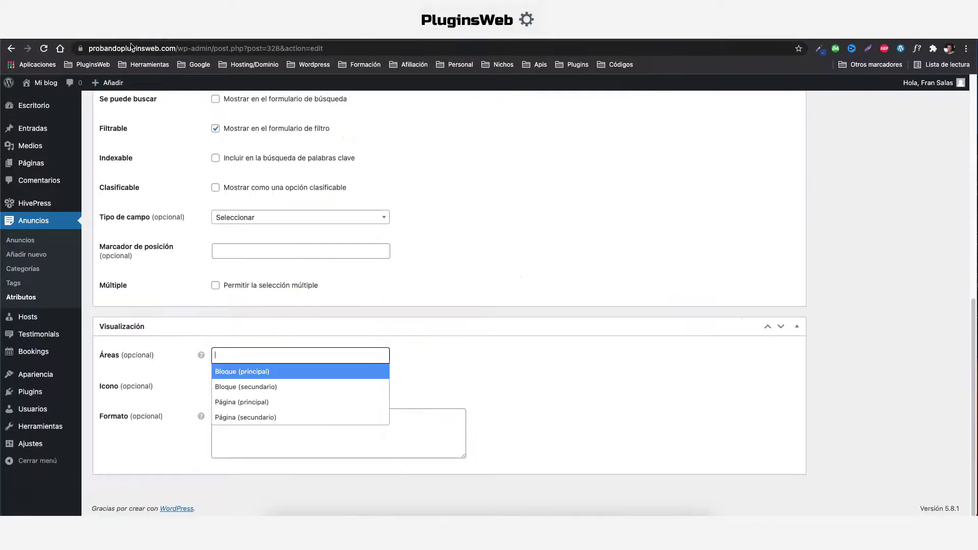
click(247, 371)
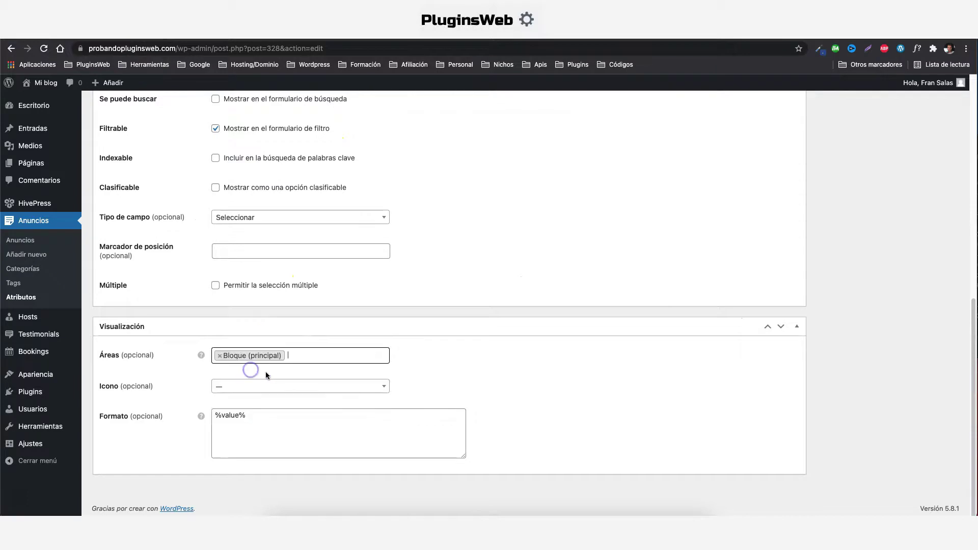
click(300, 355)
click(261, 403)
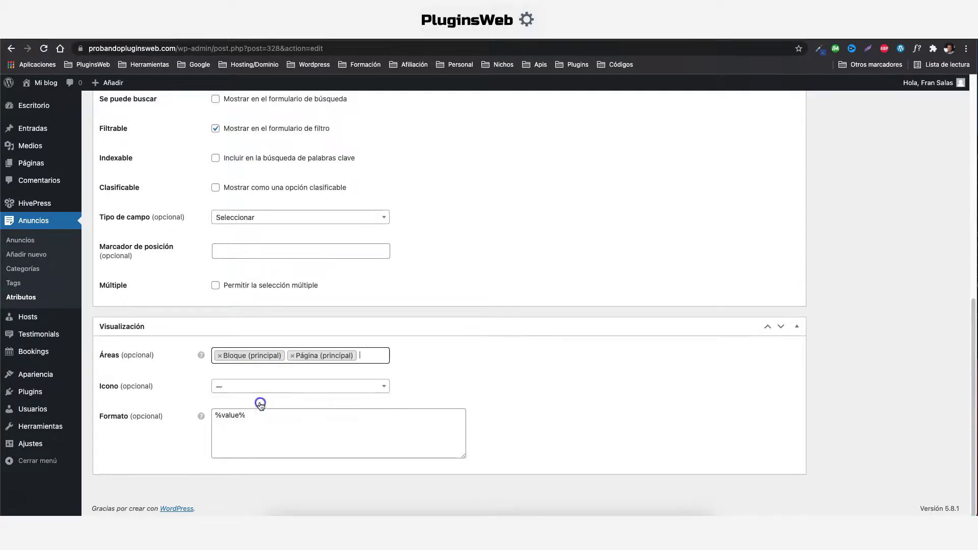
- Search the icons for pool and assign the swimming-pool icon to the Piscina attribute
click(259, 386)
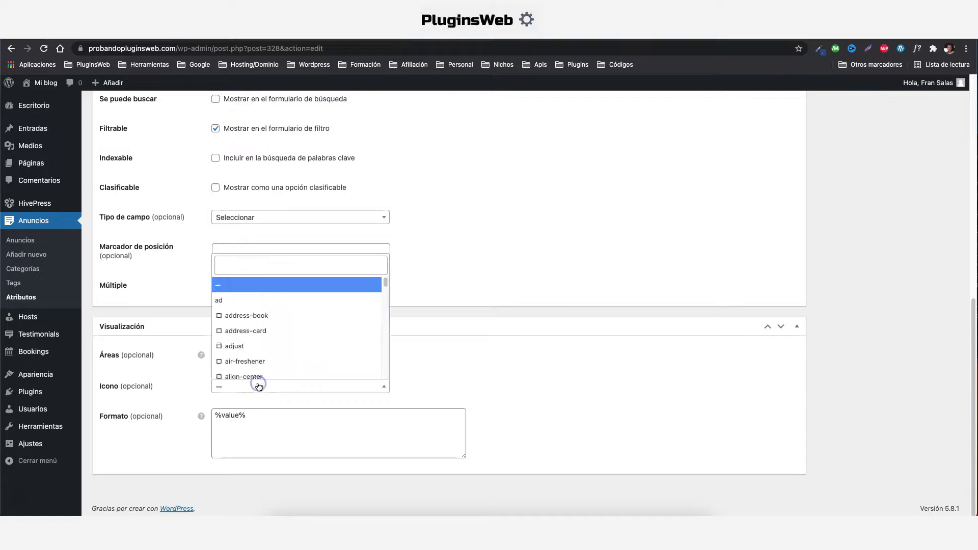
click(239, 265)
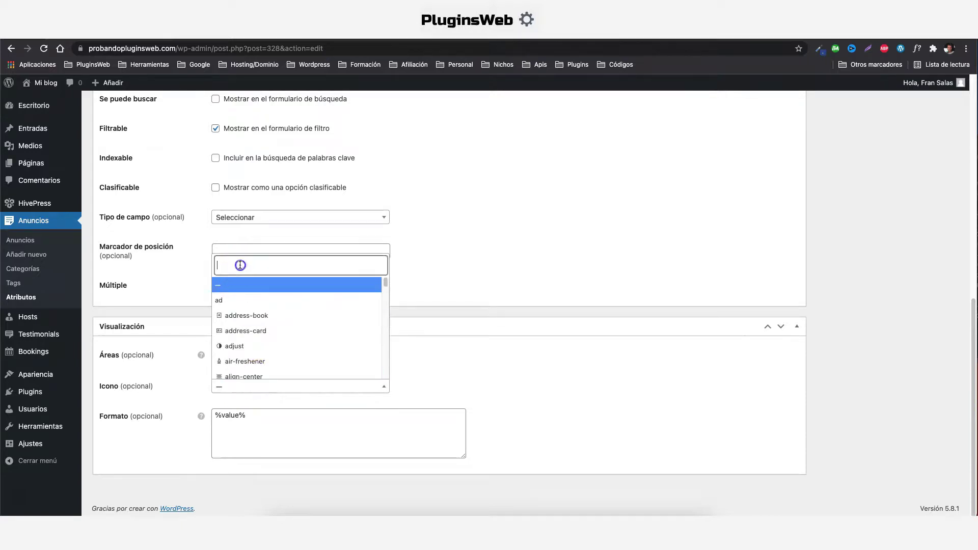
text(poo)
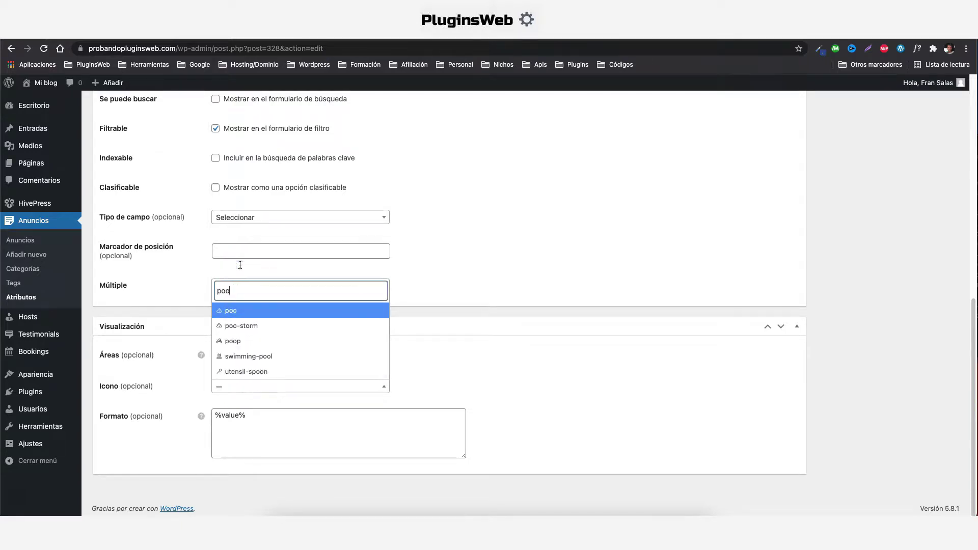
text(l)
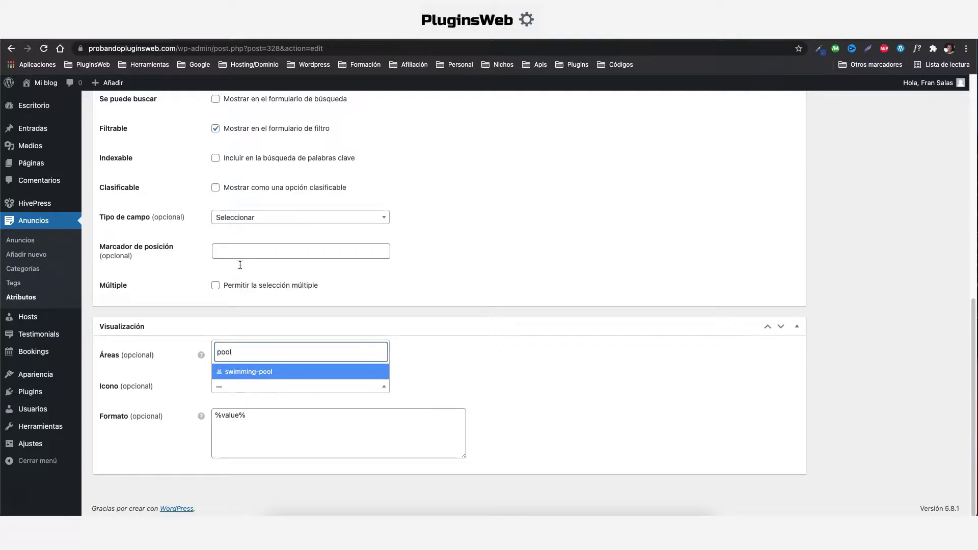
click(244, 371)
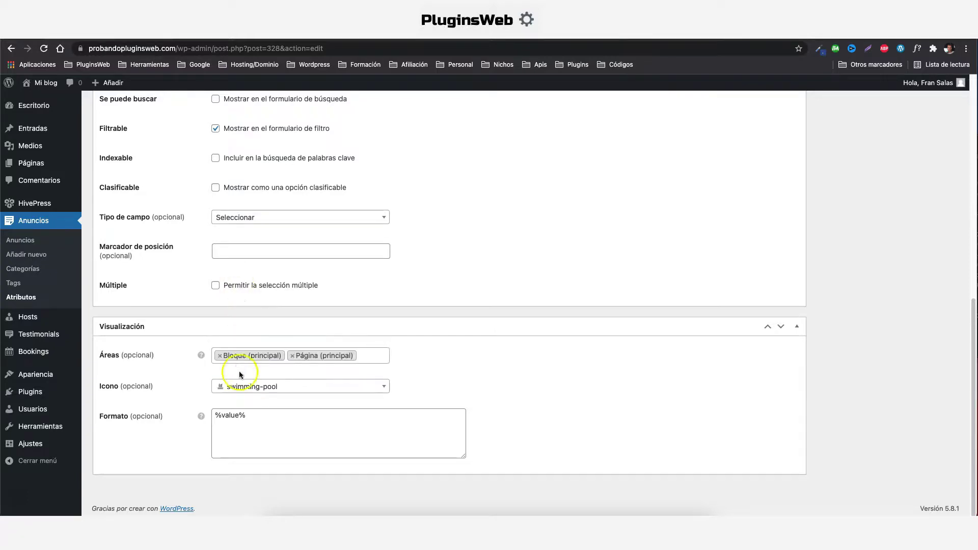
- Insert the %icon% token before %value% in the Piscina attribute's display format
mouse_move(192, 416)
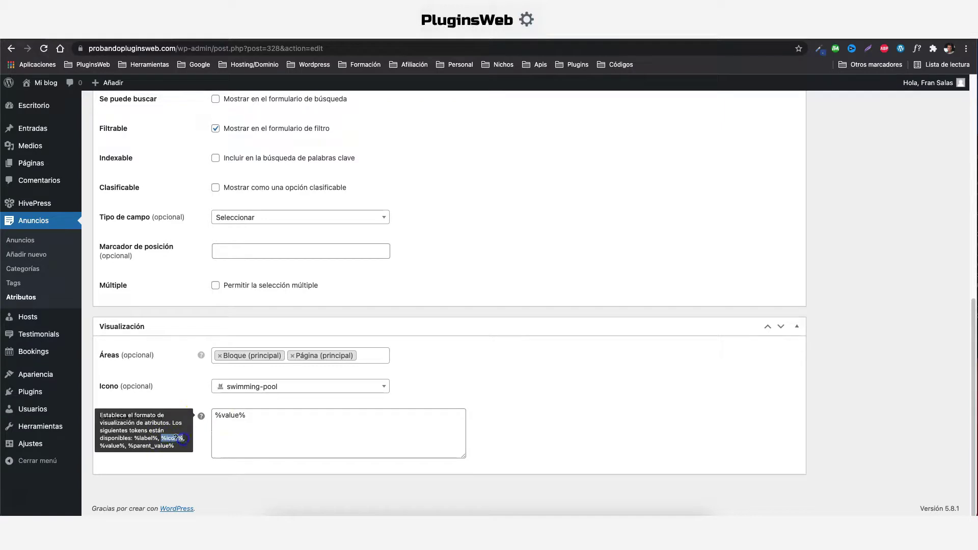
right_click(214, 415)
click(213, 415)
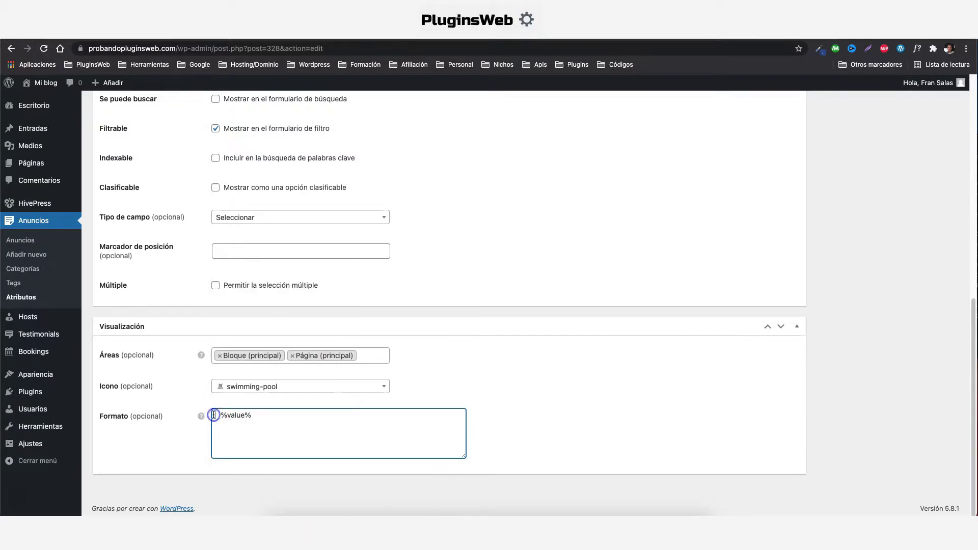
right_click(214, 415)
click(230, 392)
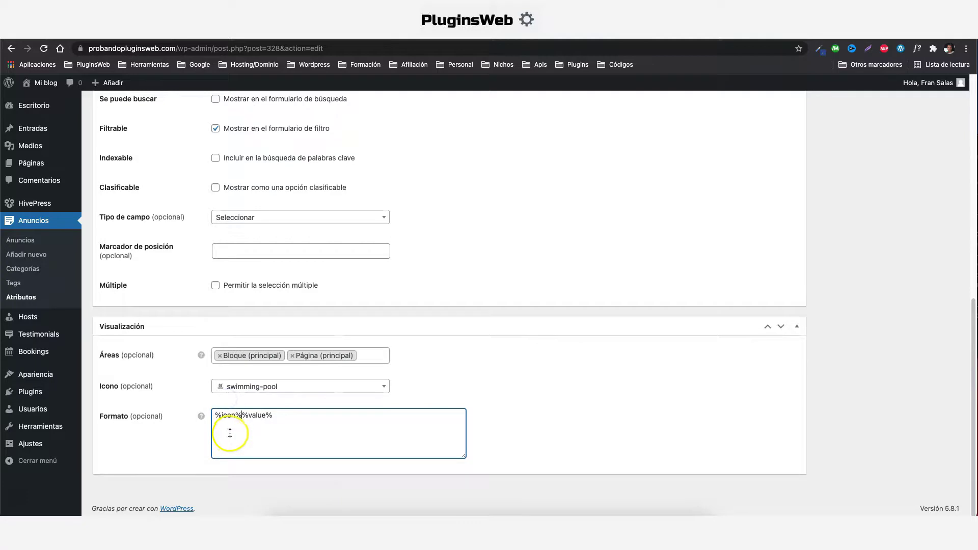
- Complete the display format as "%icon%%label% : %value%" and update the Piscina attribute
mouse_move(200, 416)
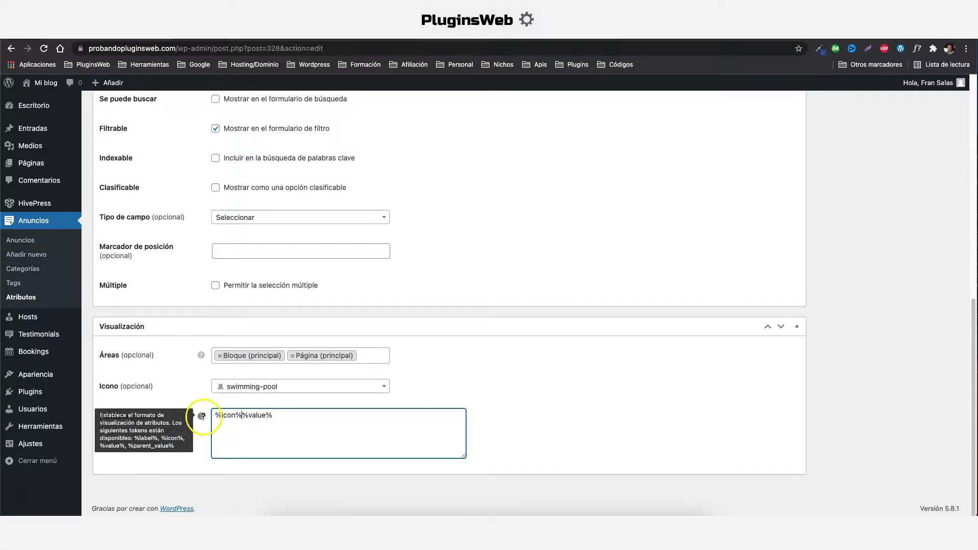
click(241, 415)
text(%label%)
click(243, 415)
key(BackSpace)
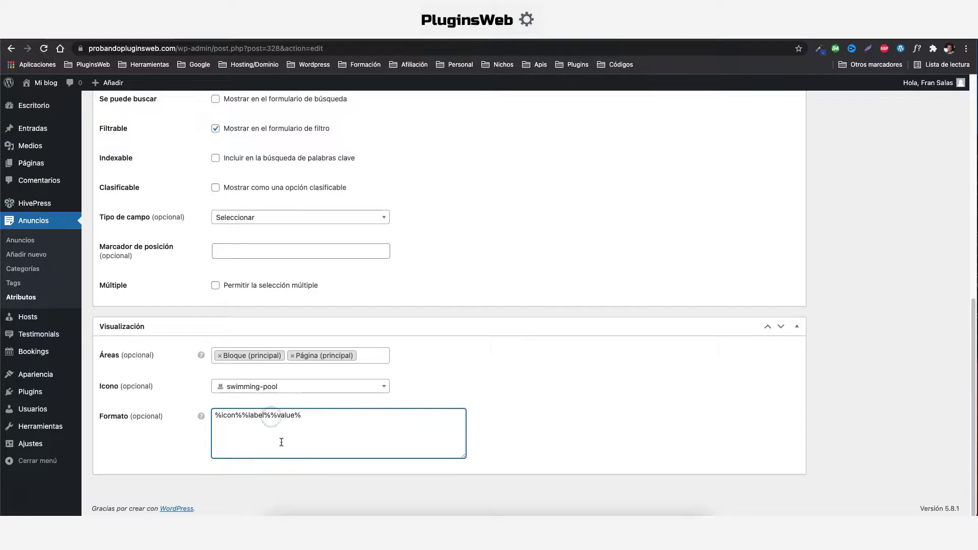
text(:)
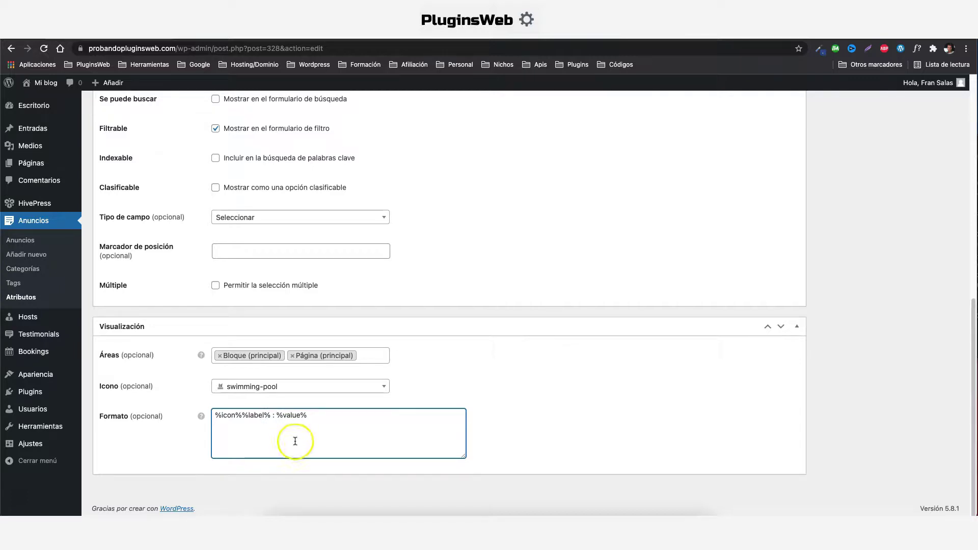
drag(316, 414, 279, 415)
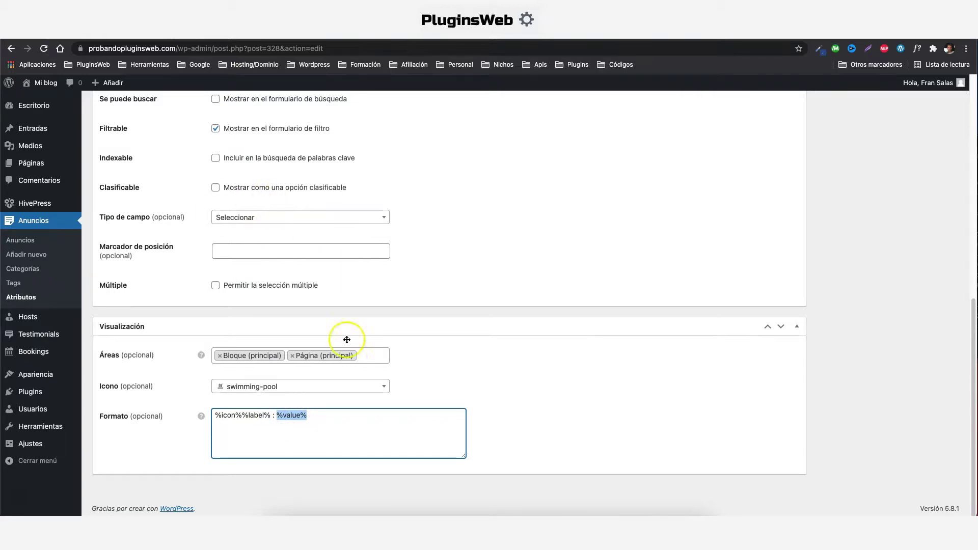
scroll(348, 357, up, 5)
click(923, 256)
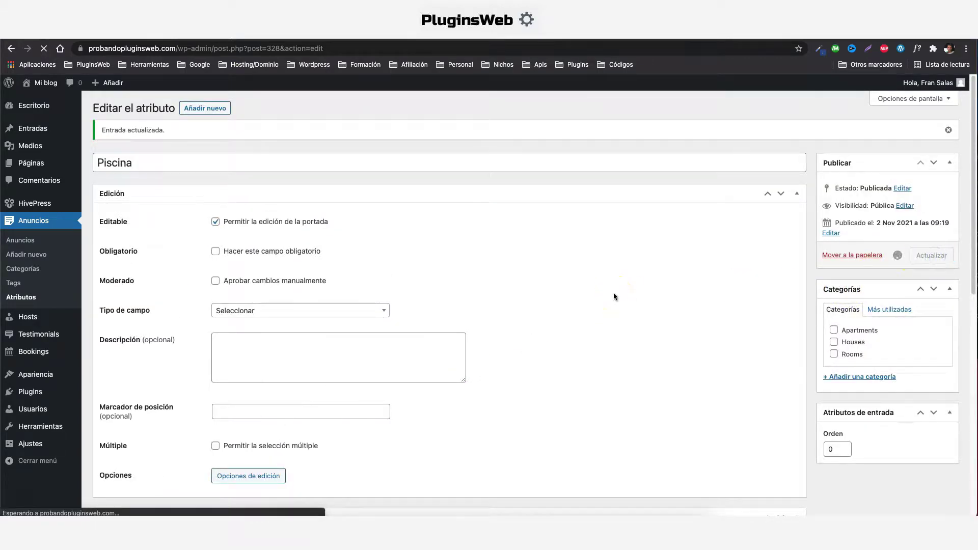
- Open the New remodeled apartment listing for editing, assign it a Piscina option and update the listing
click(40, 236)
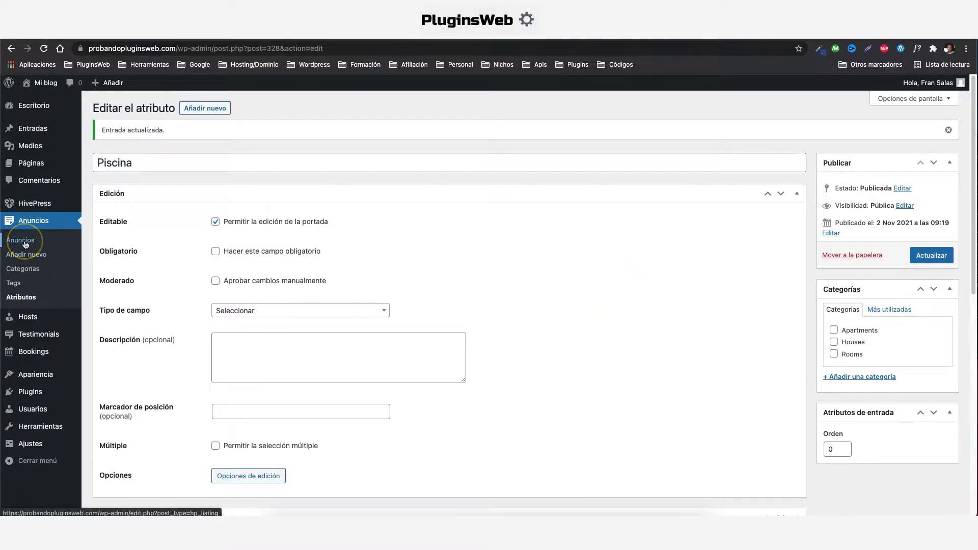
click(169, 188)
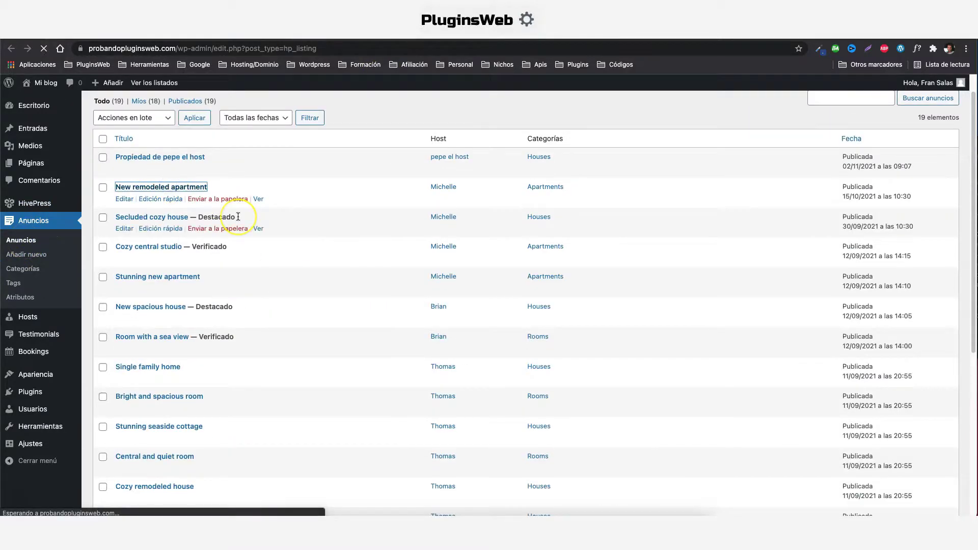
scroll(306, 271, down, 10)
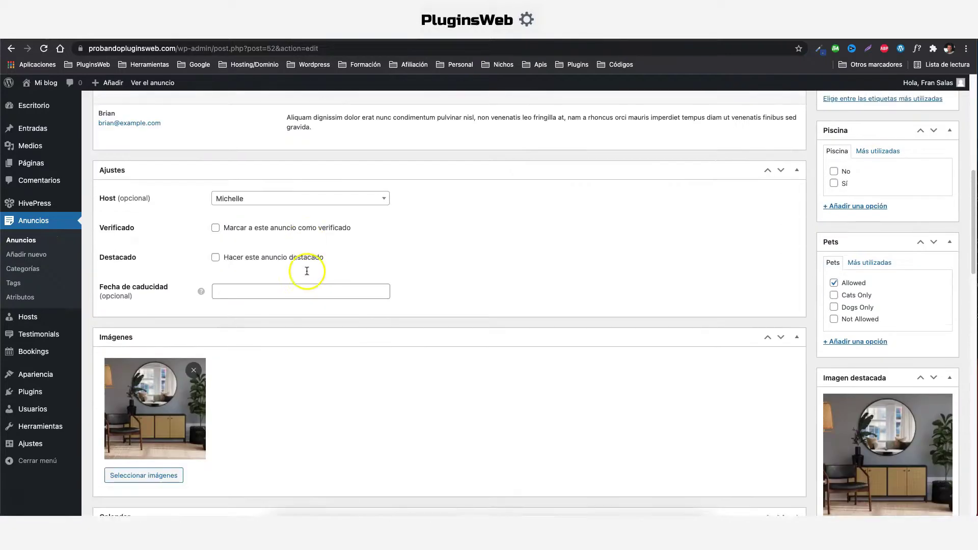
scroll(825, 179, up, 1)
click(833, 202)
scroll(927, 244, up, 5)
scroll(927, 246, up, 3)
click(931, 297)
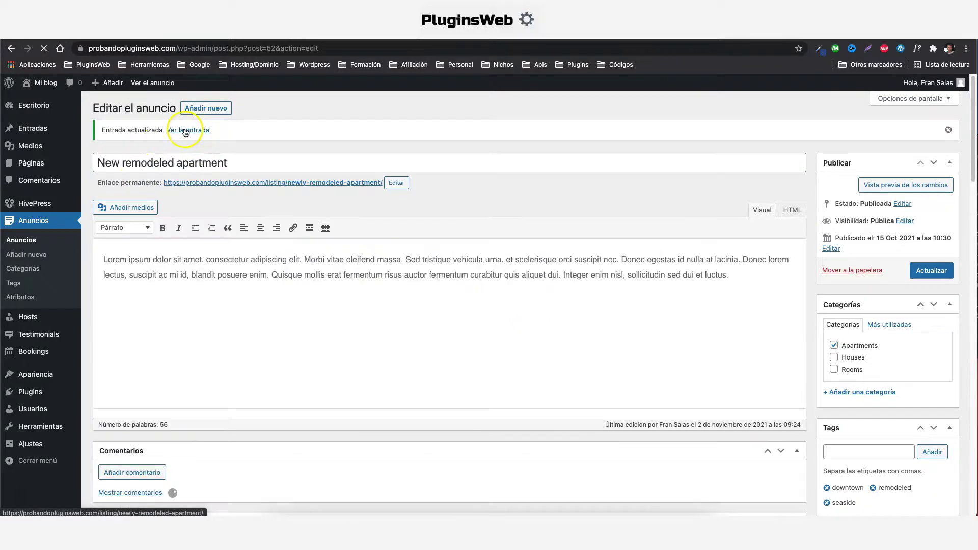
- Replace the Piscina attribute's Página (principal) display area with Página (secundario) and update the attribute
click(195, 130)
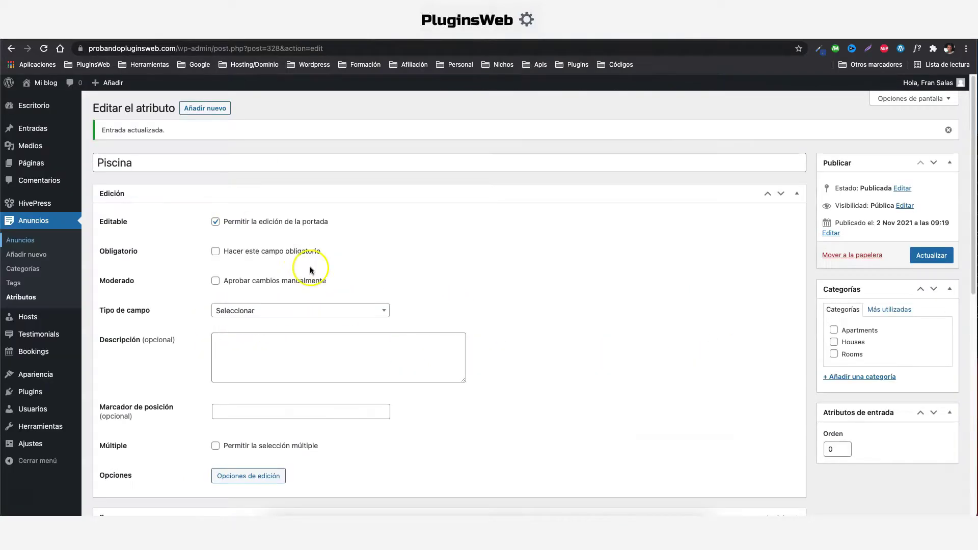
scroll(310, 267, down, 8)
scroll(311, 272, down, 1)
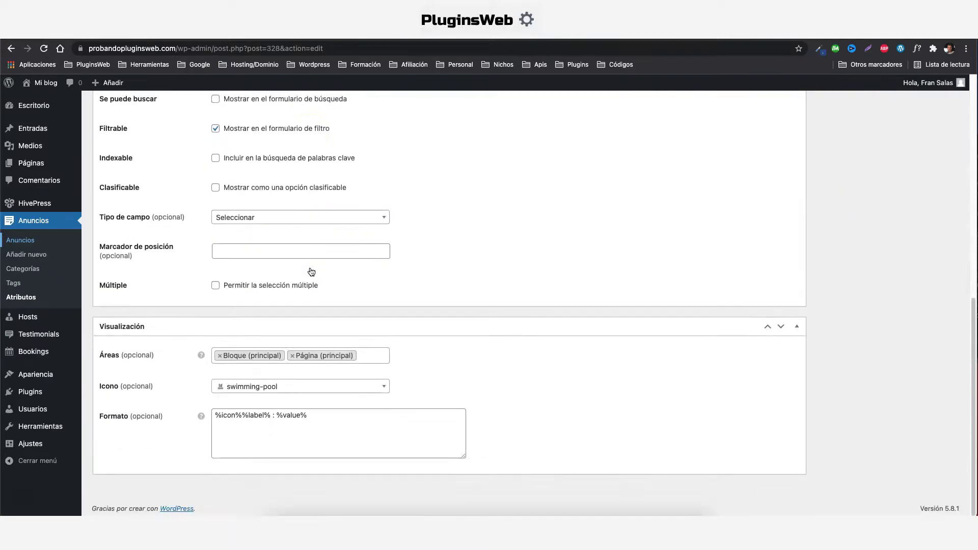
click(292, 355)
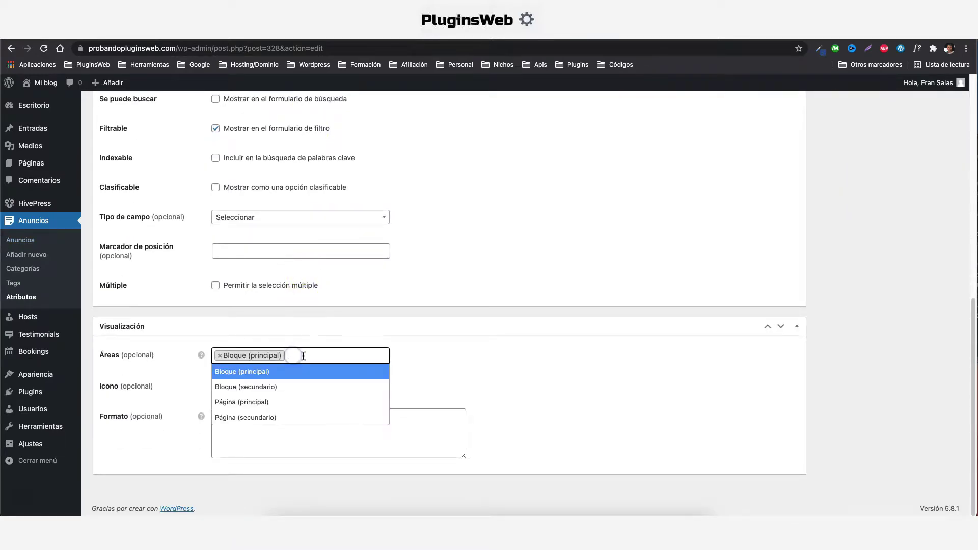
click(244, 420)
scroll(244, 424, up, 10)
click(927, 256)
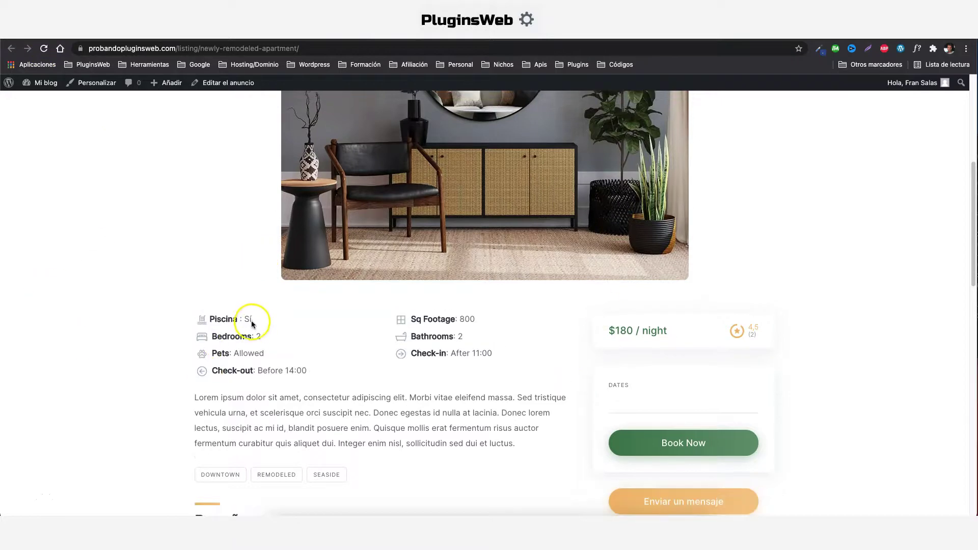
- Check the Piscina entry on the New remodeled apartment page and reload the properties page
drag(253, 320, 204, 327)
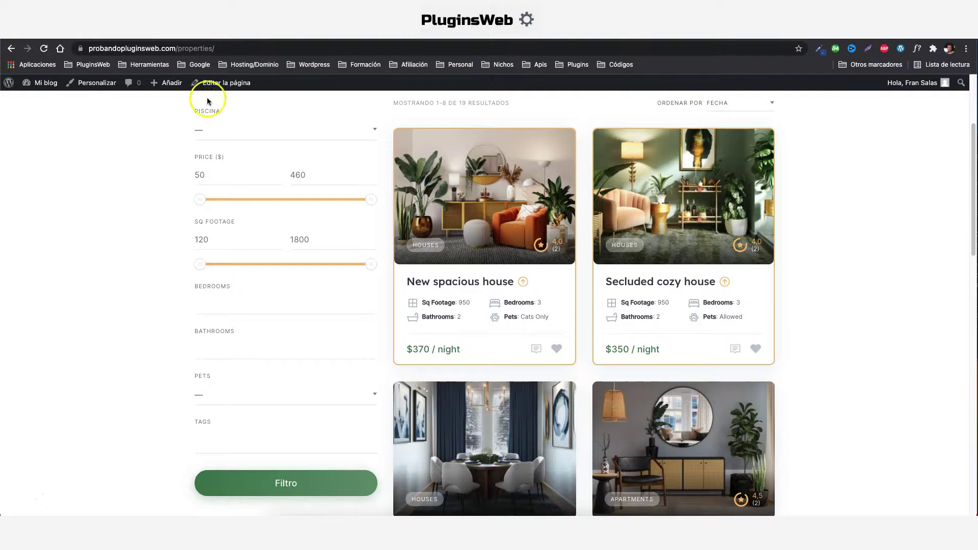
click(44, 48)
scroll(685, 279, down, 6)
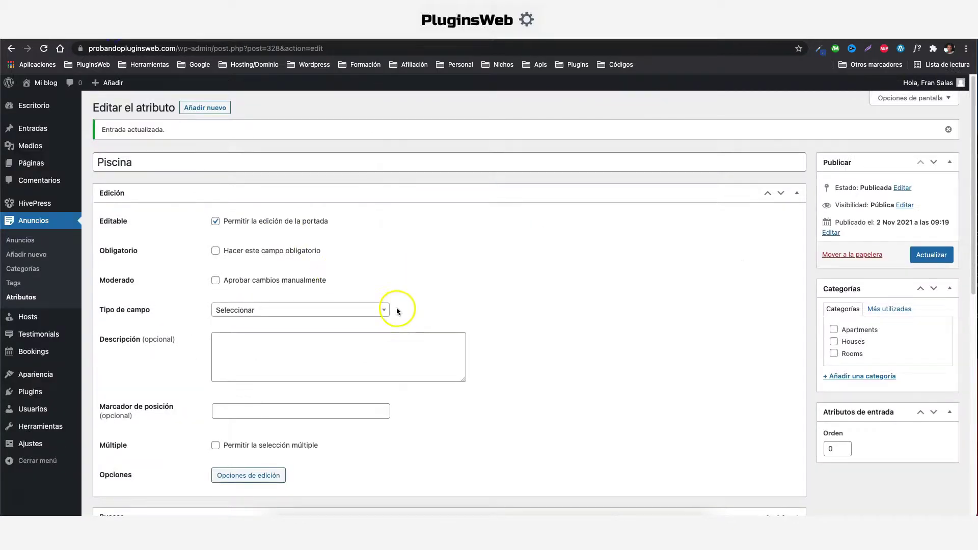
- Replace the Piscina attribute's Bloque (principal) display area with Bloque (secundario) and update the attribute
scroll(387, 306, down, 4)
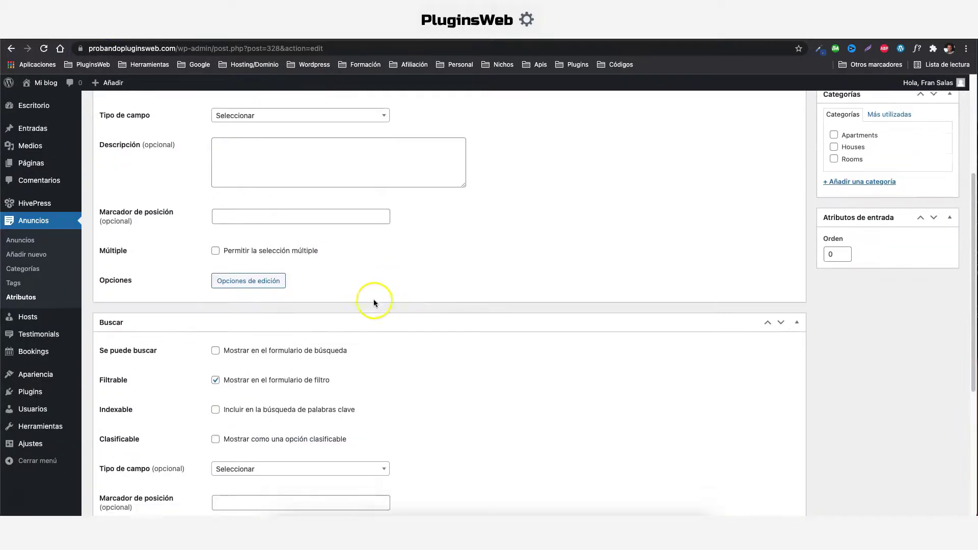
scroll(374, 299, down, 5)
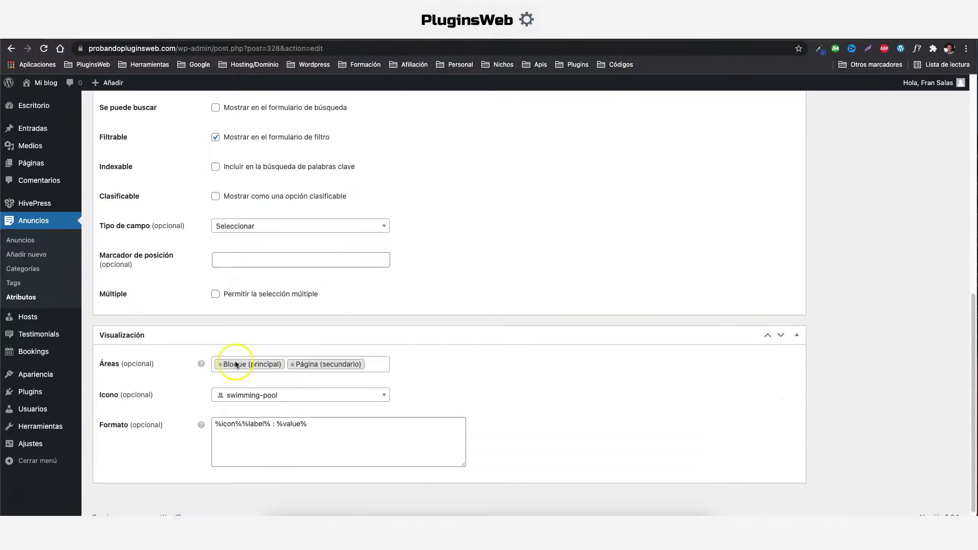
click(220, 364)
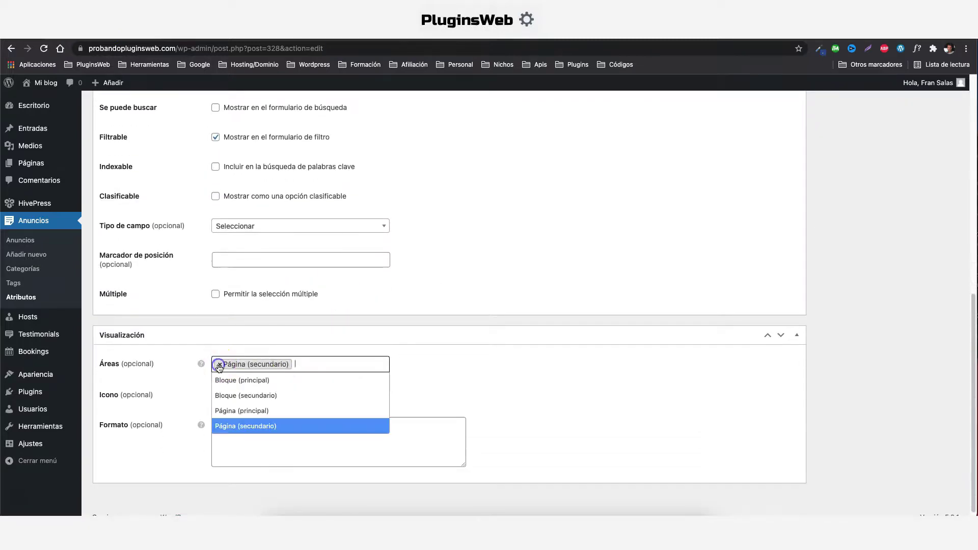
click(255, 396)
scroll(648, 381, up, 10)
click(922, 254)
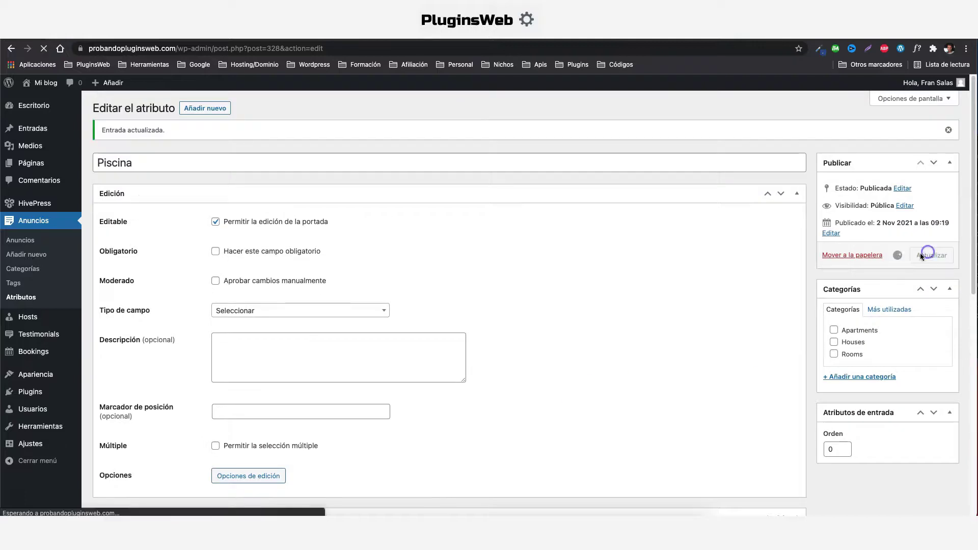
- Reload the properties page and check where Piscina sits among the New remodeled apartment block's attributes
key(ctrl+Tab)
click(51, 49)
click(231, 294)
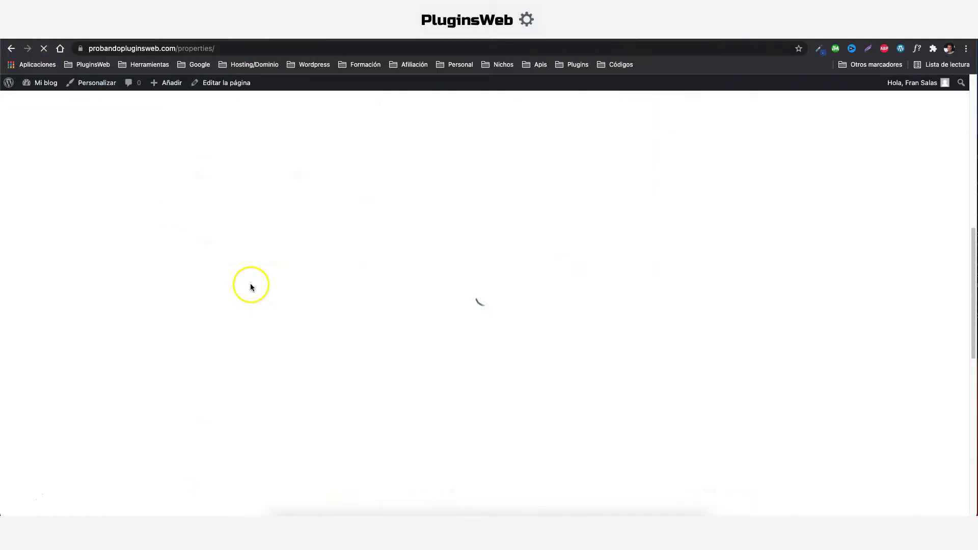
drag(653, 210, 611, 214)
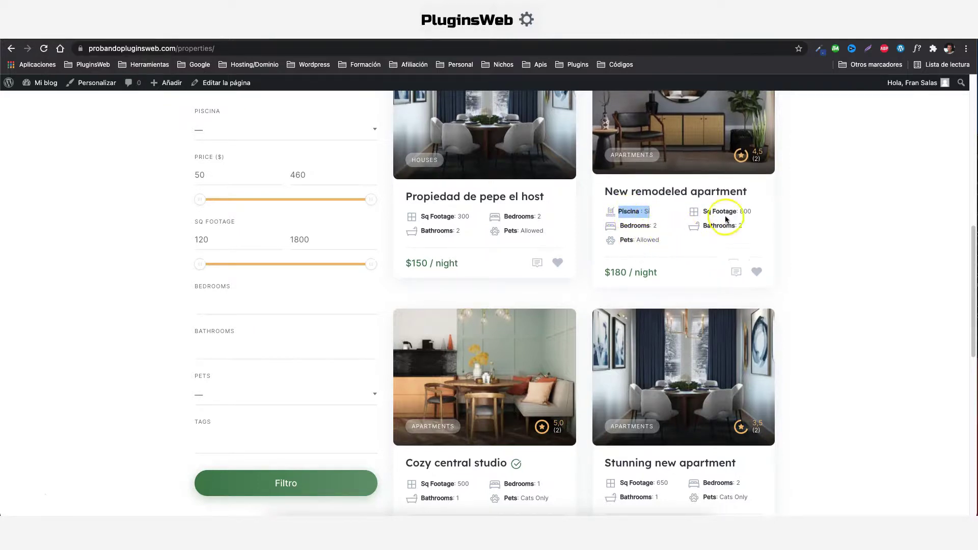
- Set the Piscina attribute's order to 9, update it and check its place on the New remodeled apartment block
key(ctrl+shift+Tab)
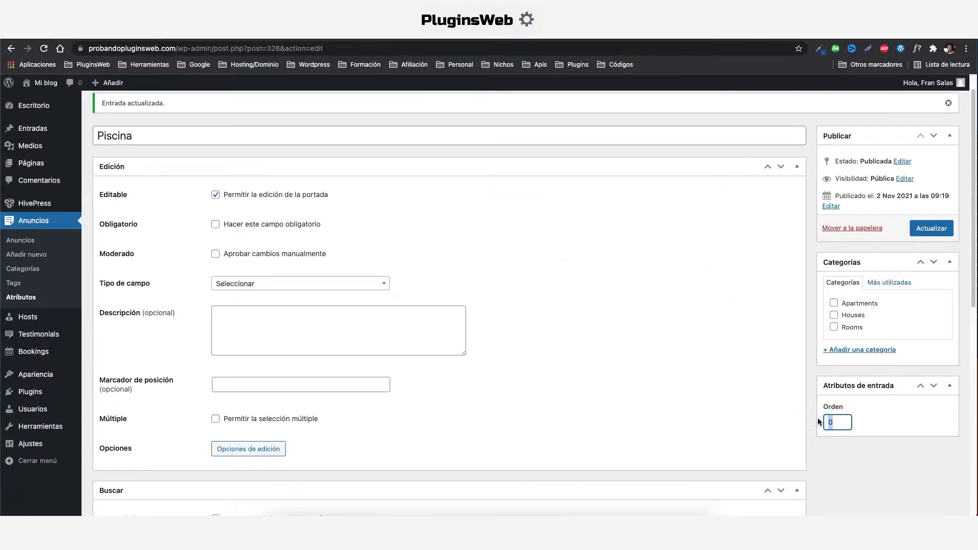
click(931, 228)
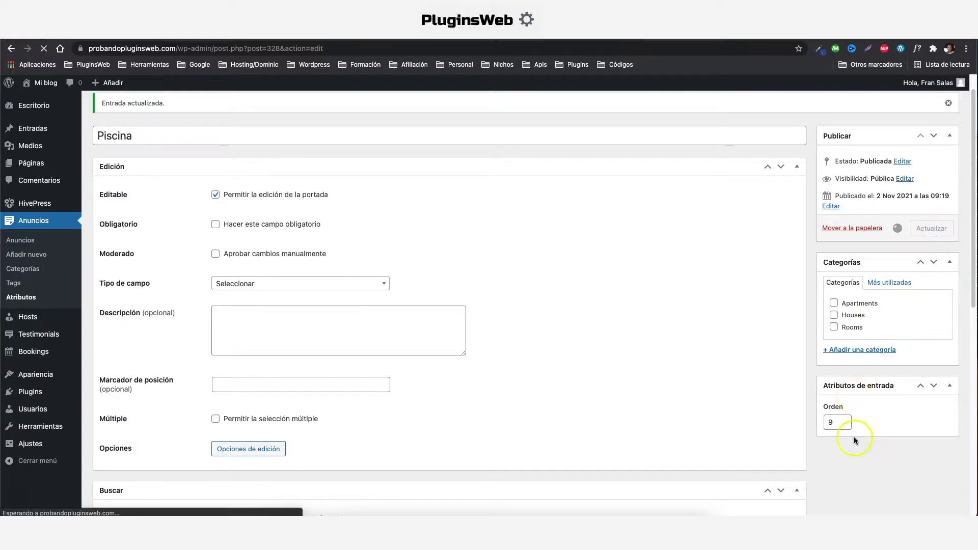
key(ctrl+Tab)
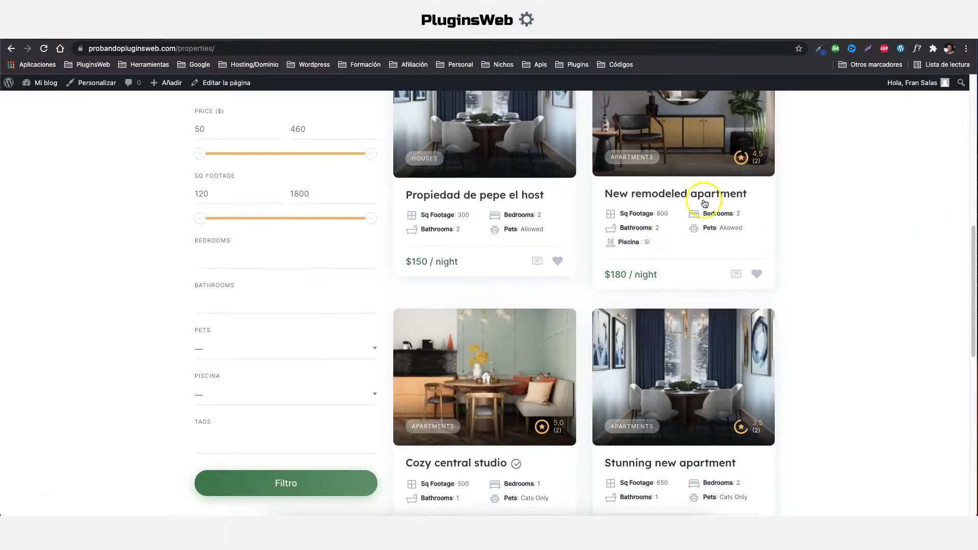
drag(652, 240, 603, 243)
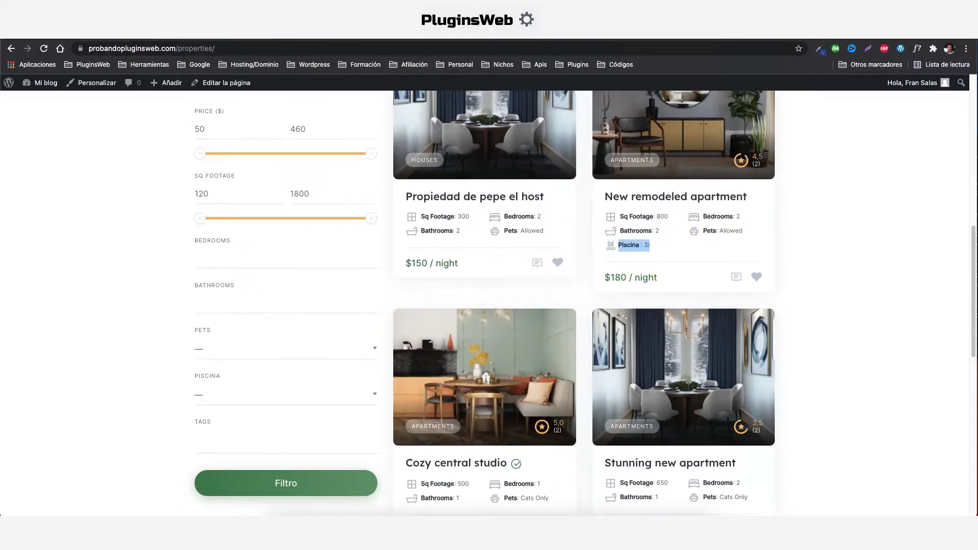
- Try limiting the Piscina attribute to the Apartments category
key(ctrl+Tab)
scroll(903, 317, down, 4)
scroll(825, 171, up, 1)
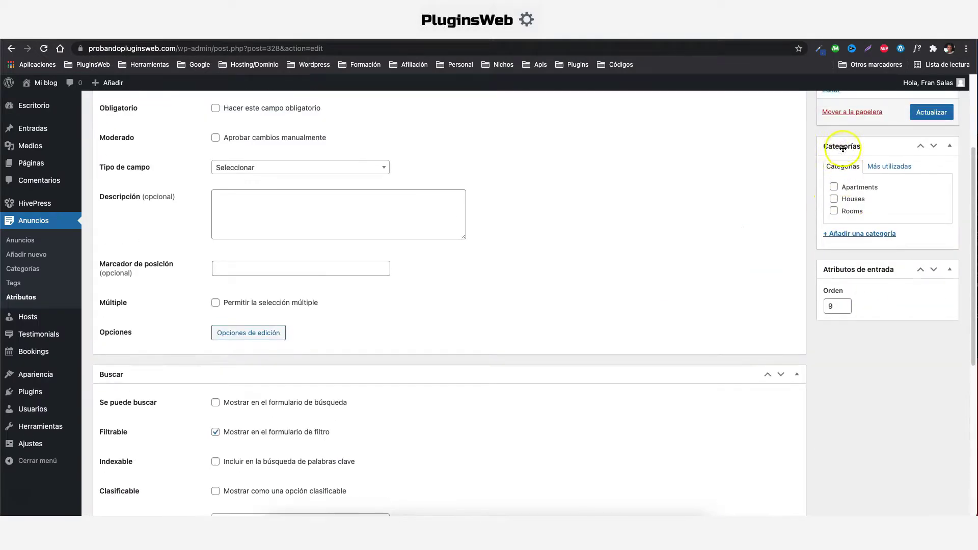
scroll(334, 249, up, 3)
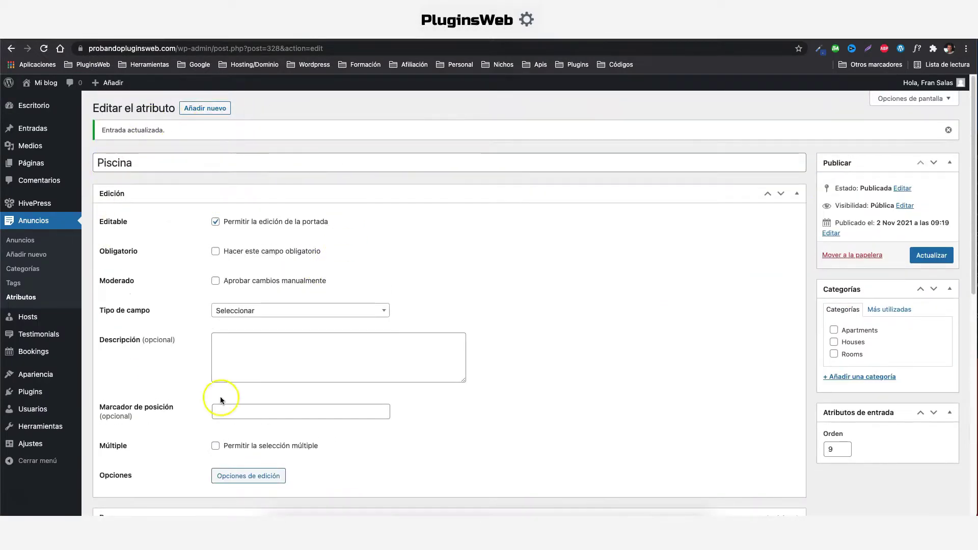
scroll(906, 341, down, 1)
click(834, 304)
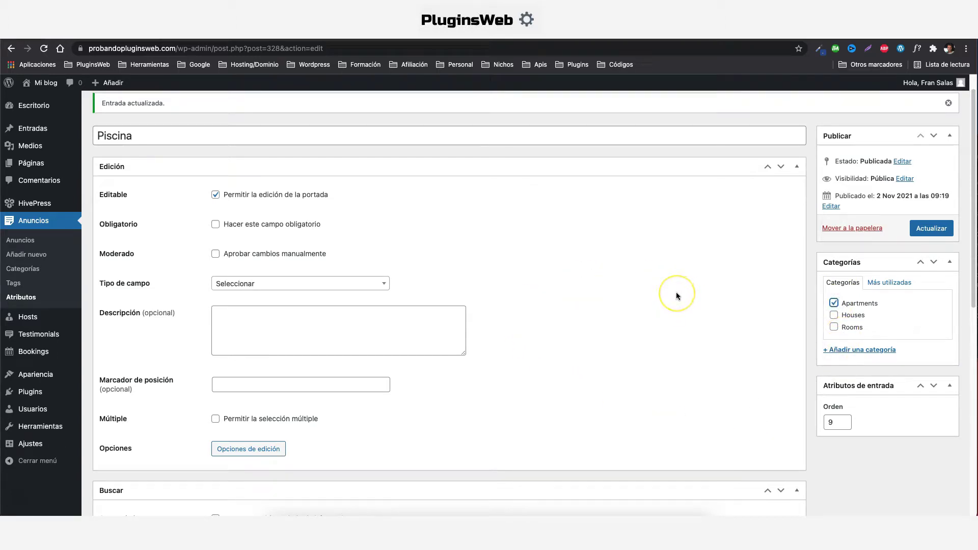
click(834, 315)
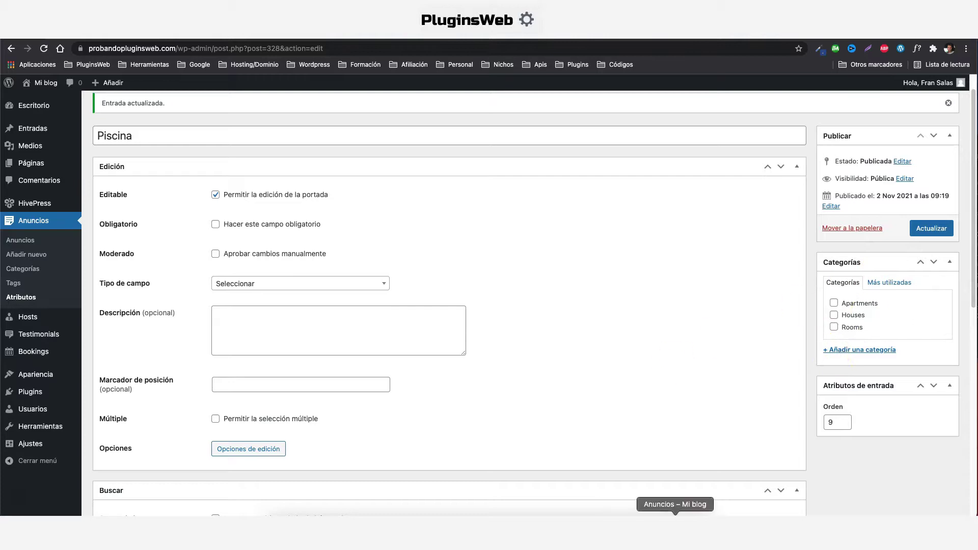
- Start a property submission in the Apartments category and examine the details form, including the Piscina field's options
click(657, 509)
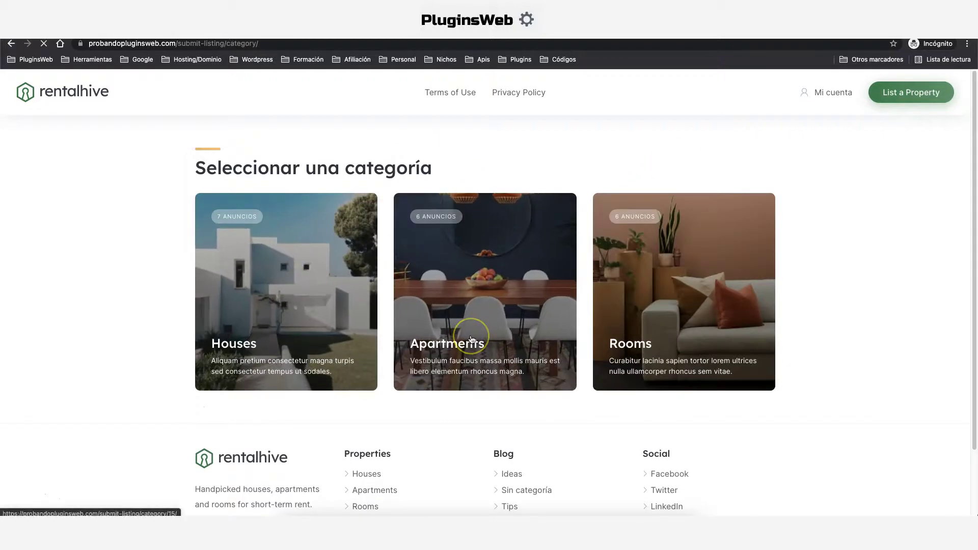
scroll(472, 340, down, 5)
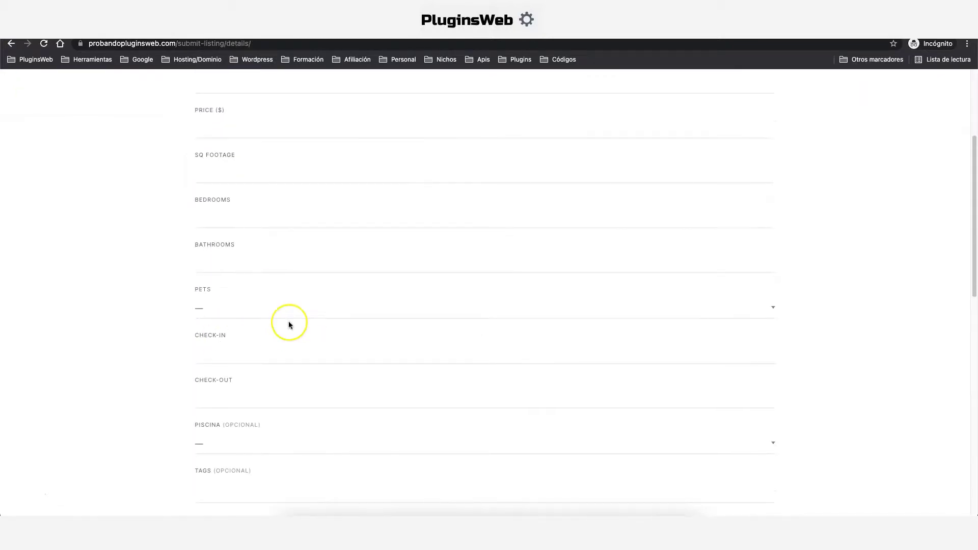
scroll(289, 323, down, 2)
click(225, 393)
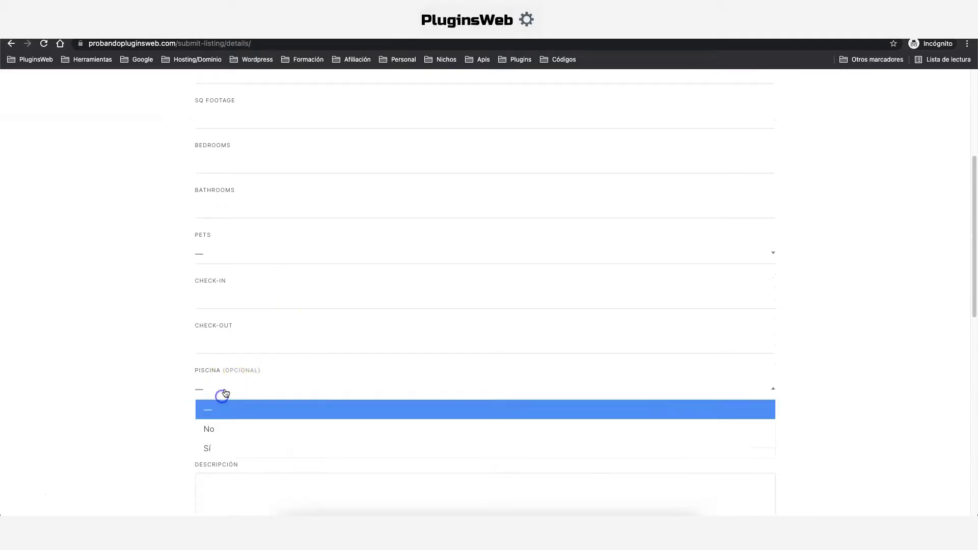
triple_click(189, 370)
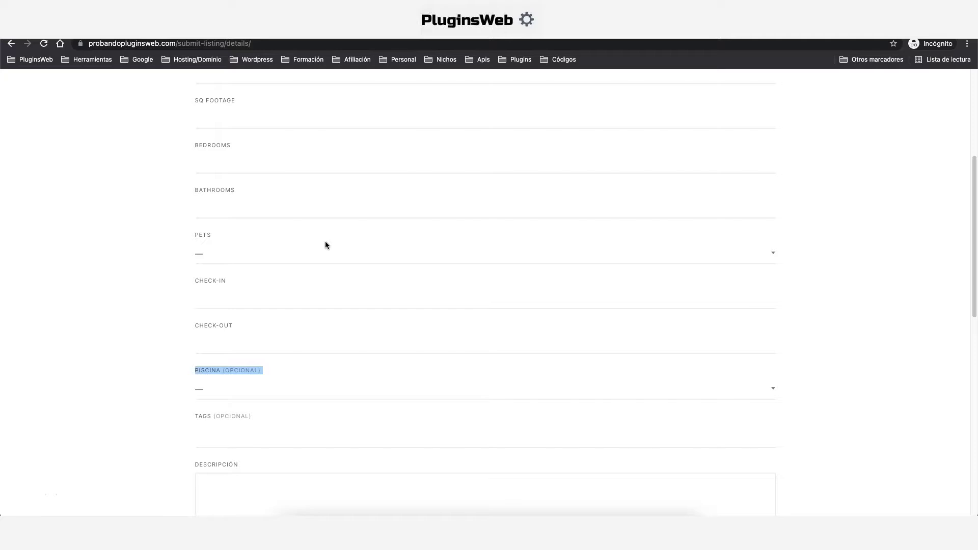
click(327, 249)
scroll(306, 265, up, 5)
click(271, 289)
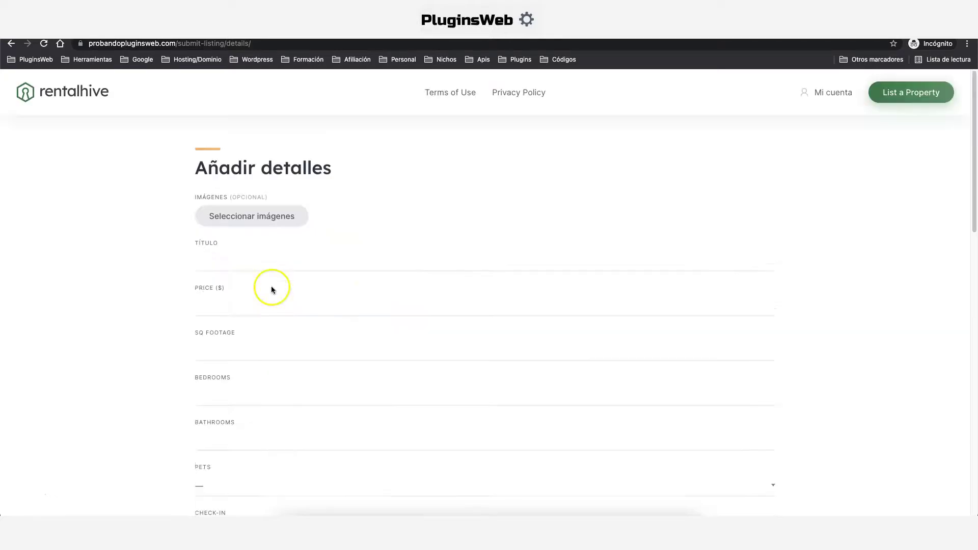
scroll(427, 307, down, 6)
scroll(428, 308, up, 6)
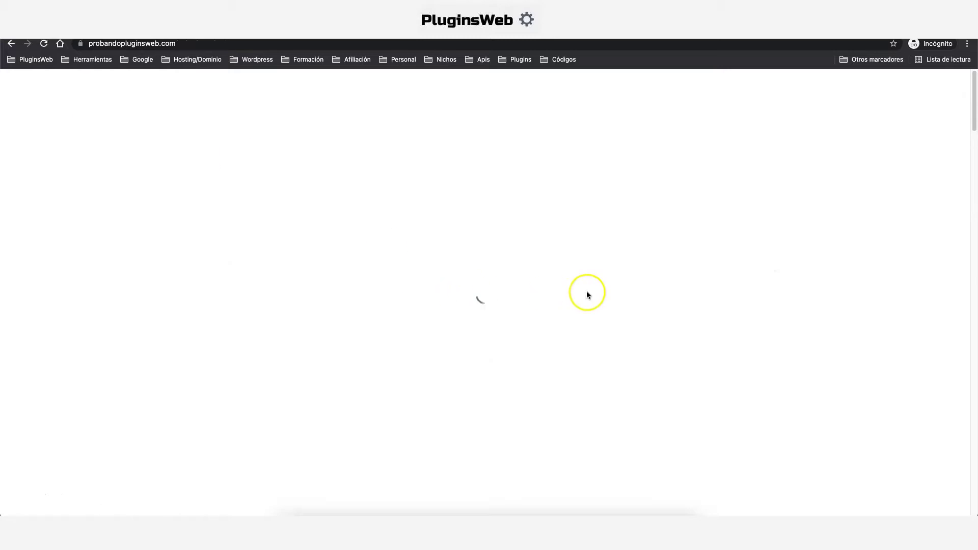
- Return to the home page and open the New remodeled apartment listing from Top Properties
scroll(598, 292, down, 15)
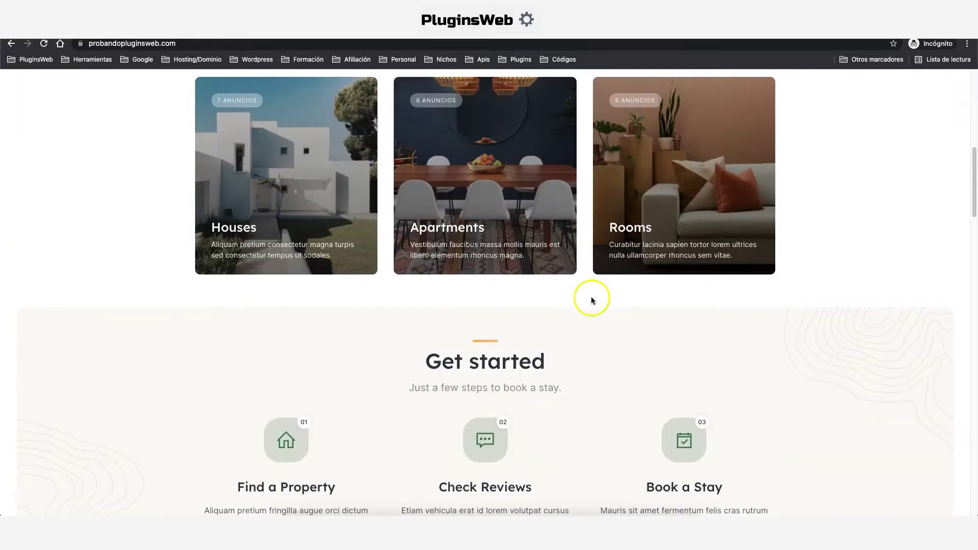
scroll(592, 296, up, 10)
scroll(593, 301, down, 5)
scroll(593, 300, up, 10)
scroll(594, 301, down, 12)
click(656, 348)
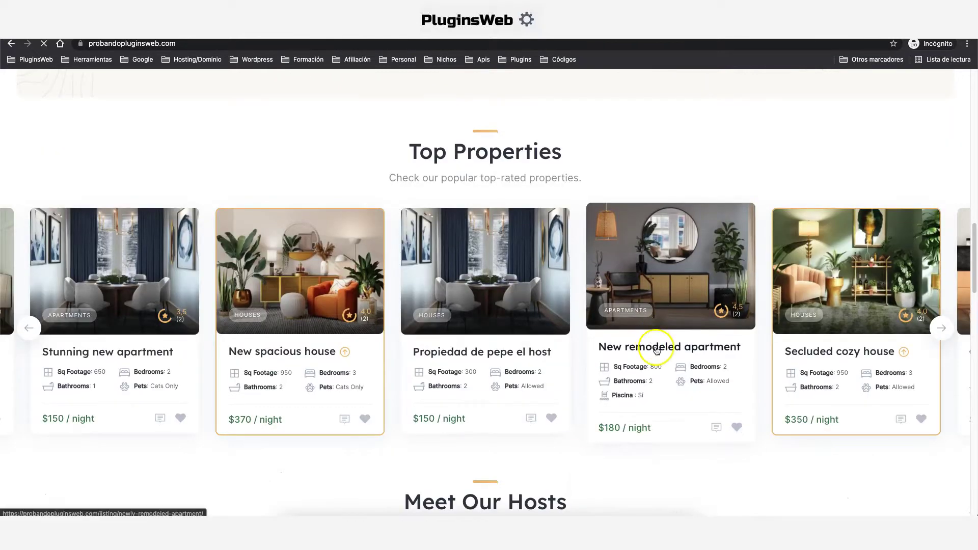
- Report the New remodeled apartment listing with the details "anuncio no adecuado" and close the report form
scroll(650, 345, down, 6)
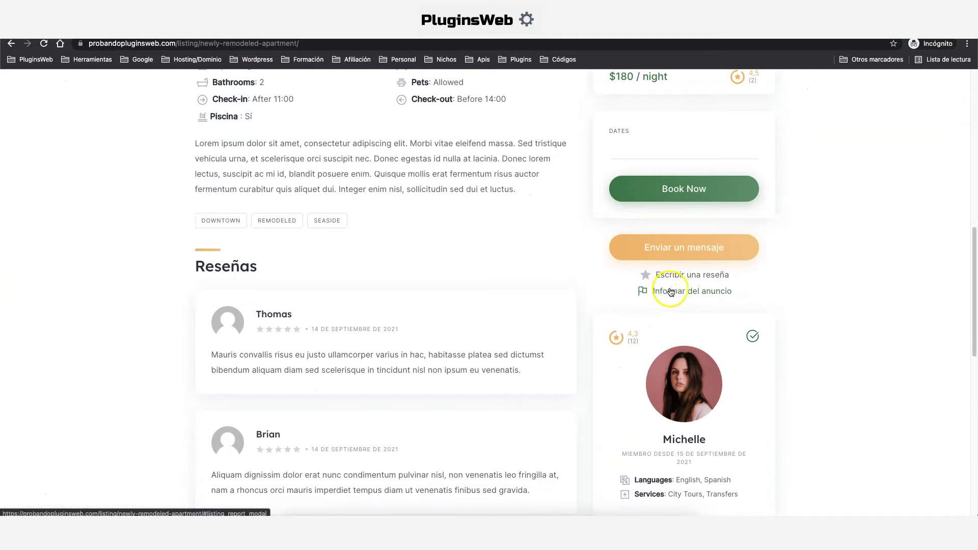
click(679, 295)
click(482, 312)
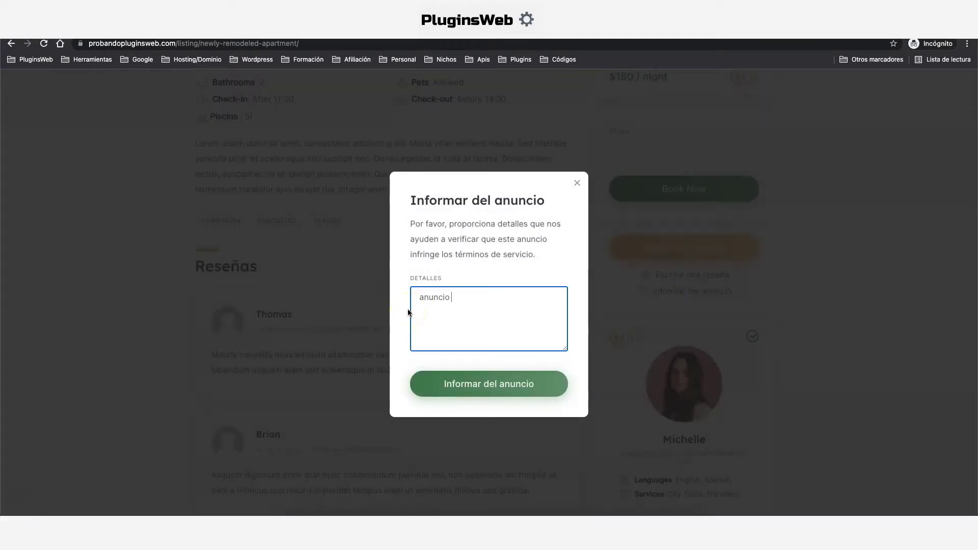
text(anuncio no adecuado)
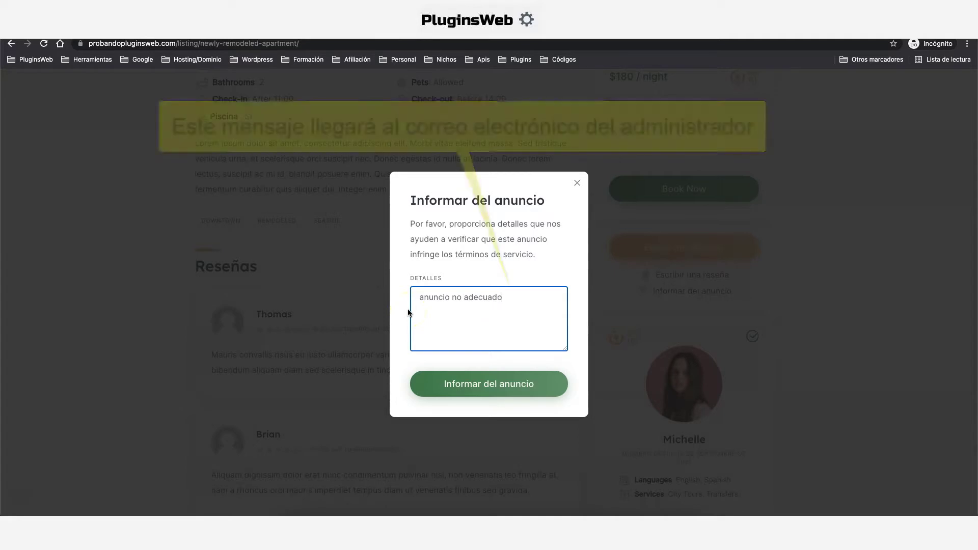
click(485, 387)
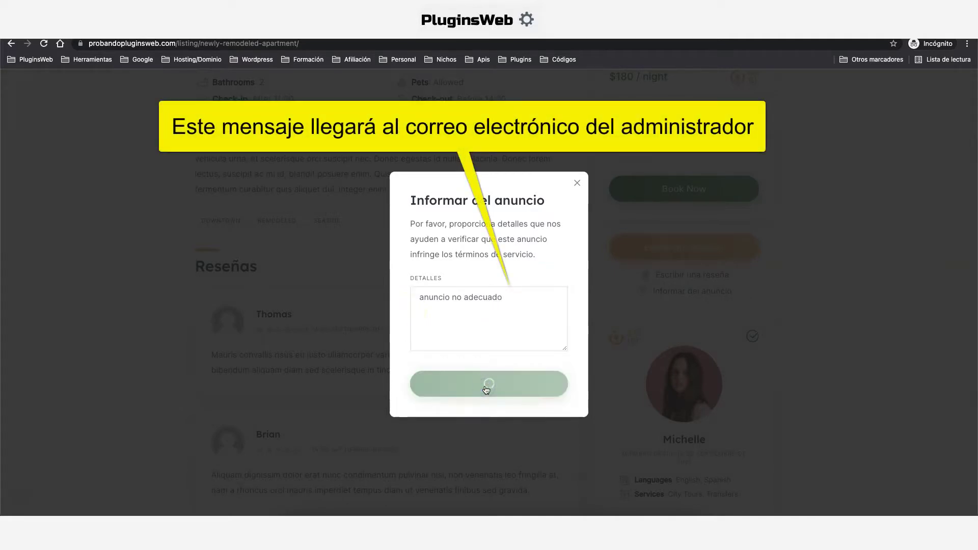
click(577, 163)
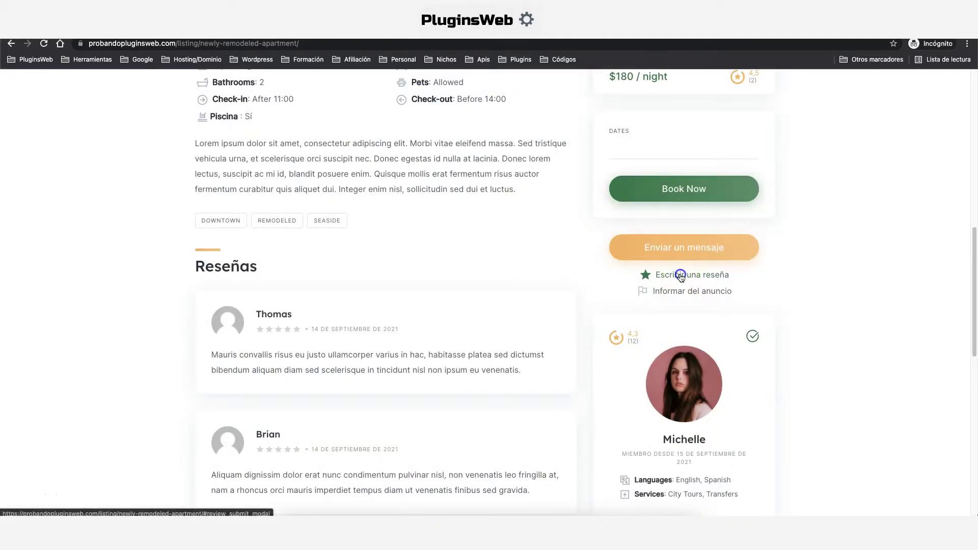
- Submit a five-star review of the New remodeled apartment listing reading "estupenda propiedad"
click(677, 275)
click(451, 245)
click(450, 296)
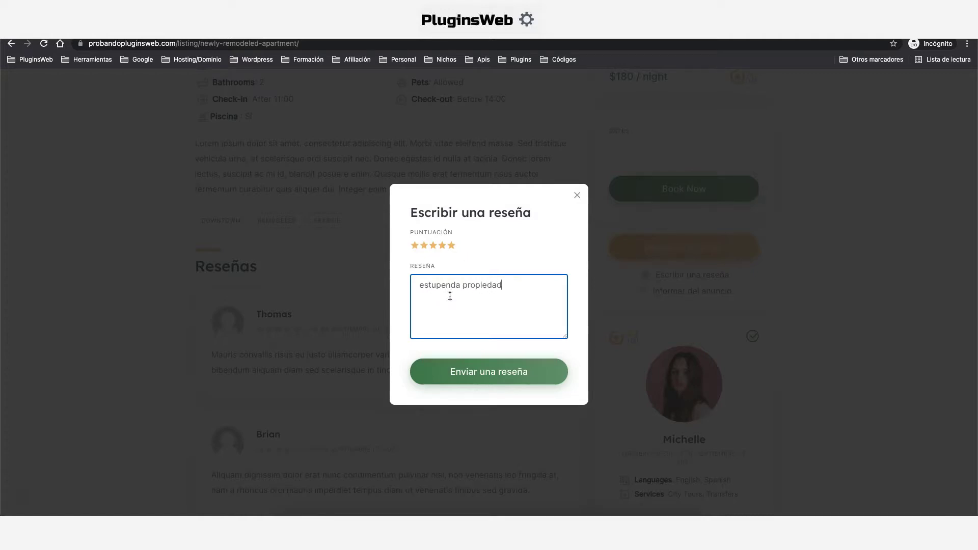
click(475, 371)
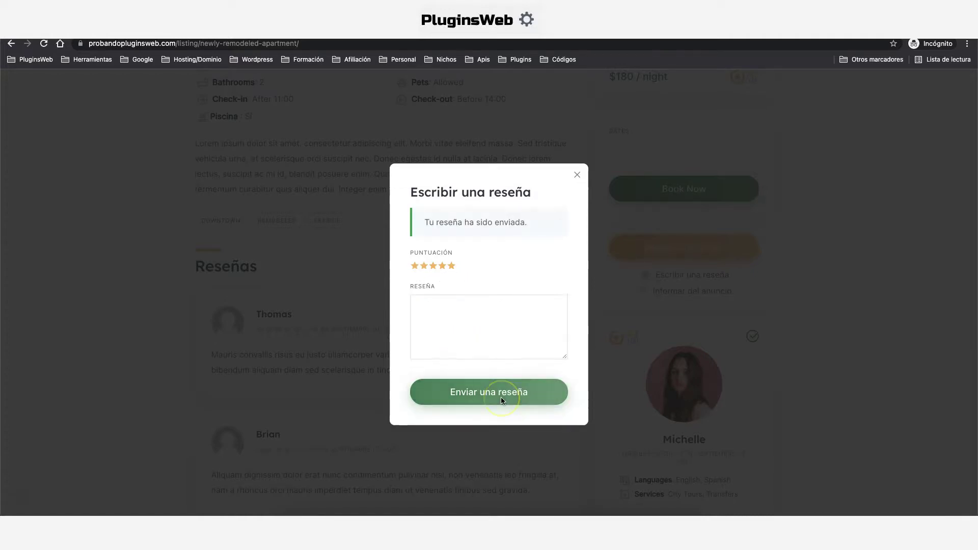
- Close the review form, reload the listing to check its reviews, and view the submitted review in the WordPress admin's comments list
click(577, 175)
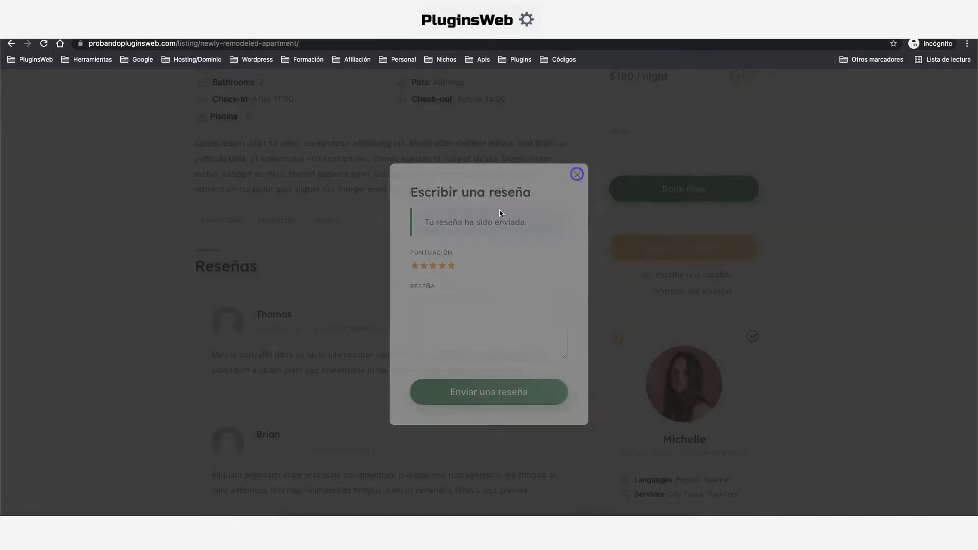
scroll(382, 306, down, 1)
click(44, 44)
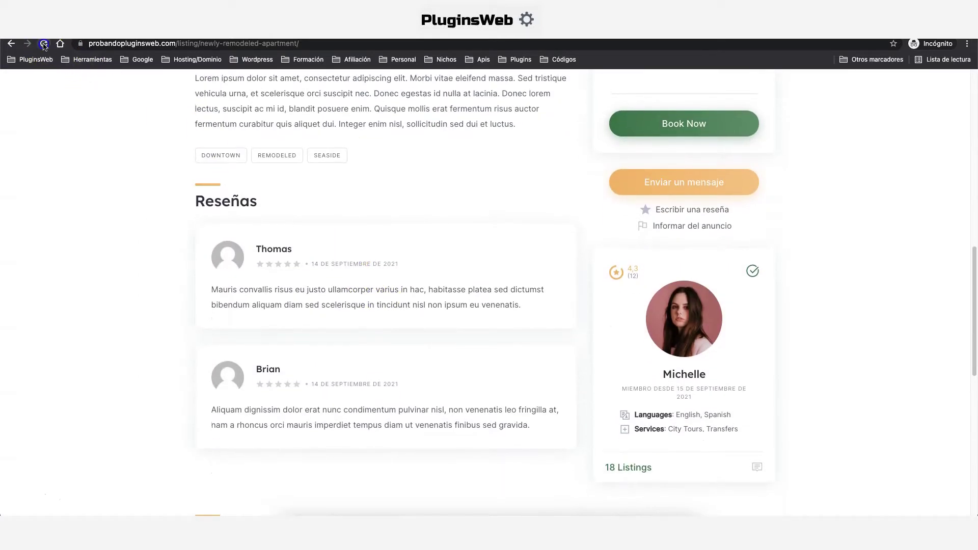
drag(300, 291, 206, 289)
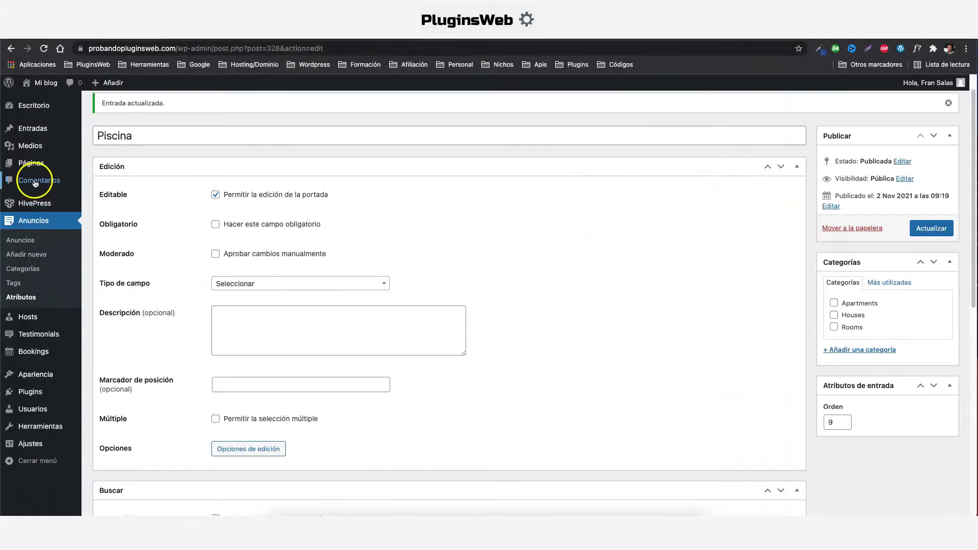
click(35, 181)
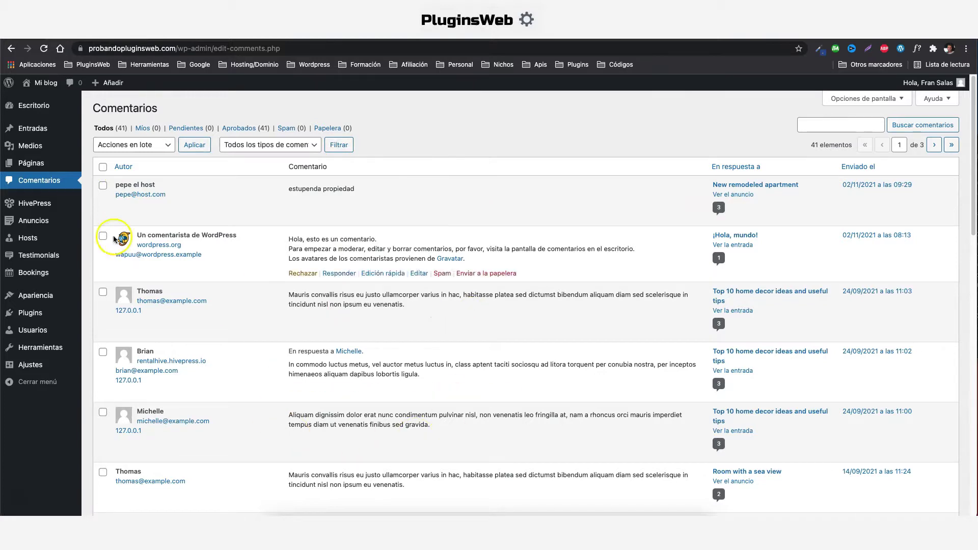
- Open the New remodeled apartment listing for editing in the admin and examine its comments
click(105, 222)
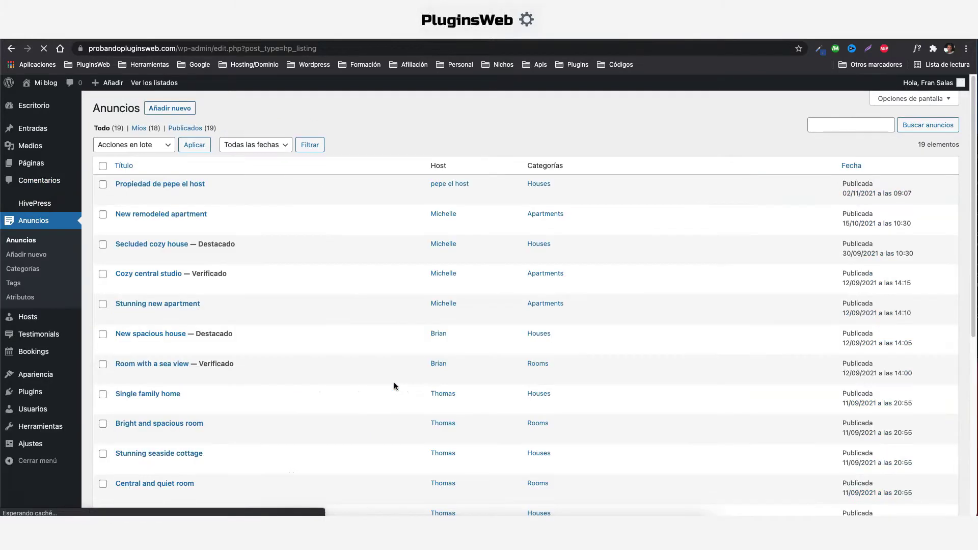
click(156, 217)
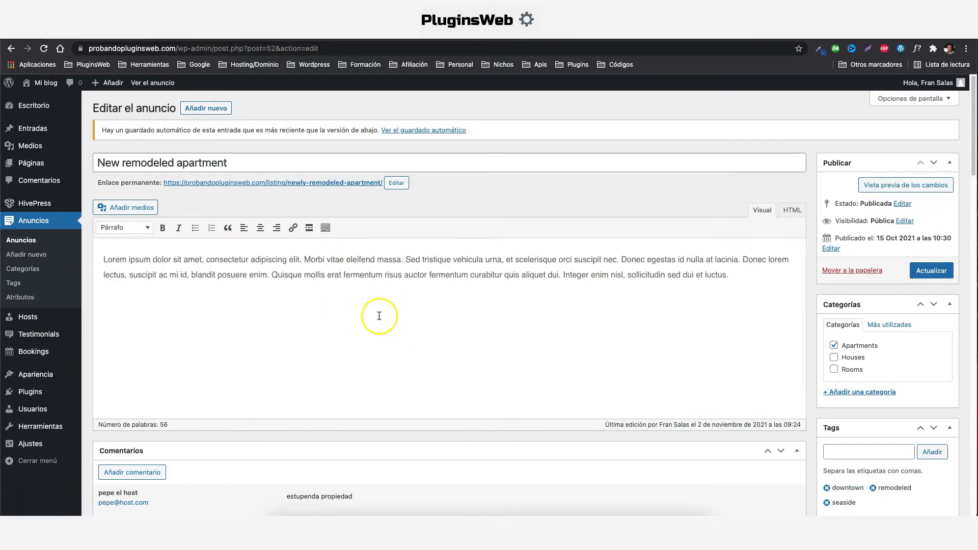
scroll(379, 316, down, 5)
scroll(253, 393, down, 2)
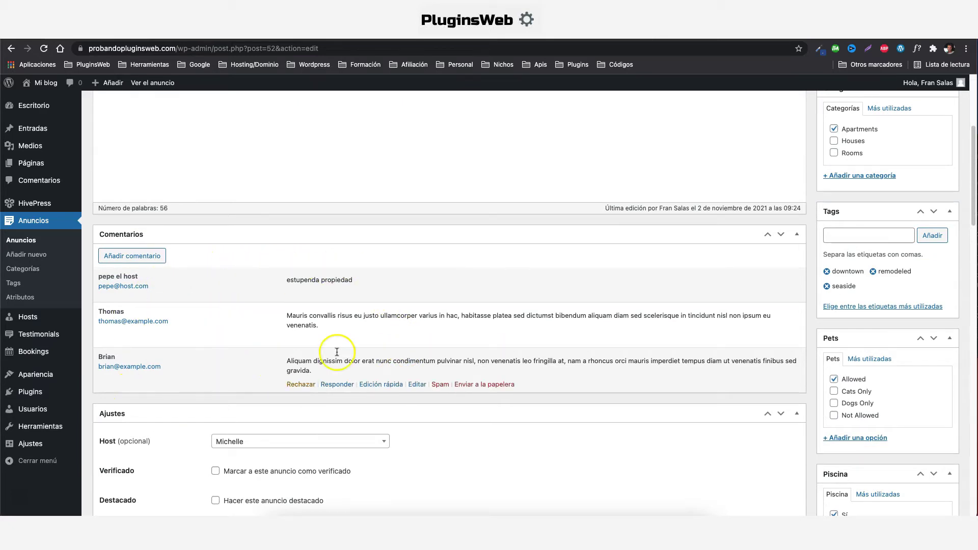
scroll(343, 344, down, 4)
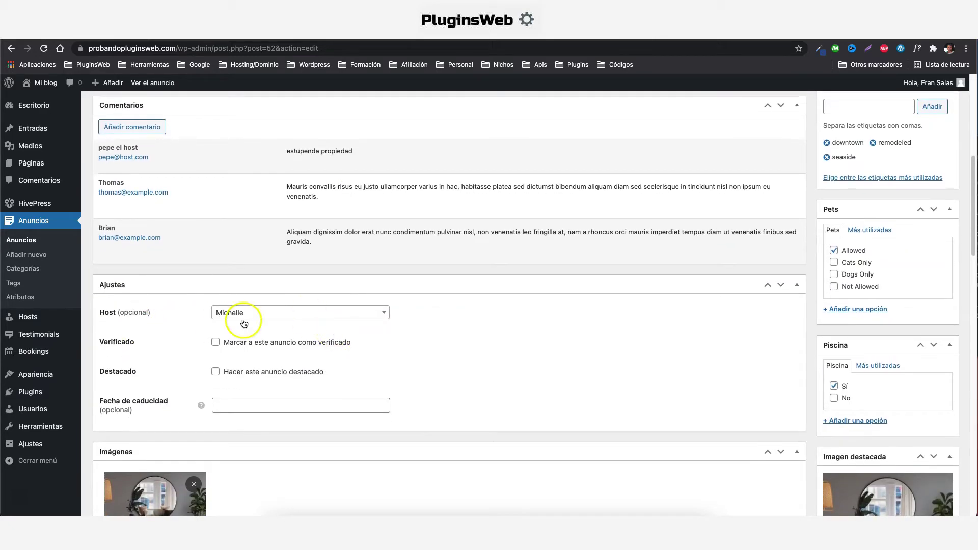
- Examine the listing's settings for host, verified status, featured status and expiration date
click(260, 316)
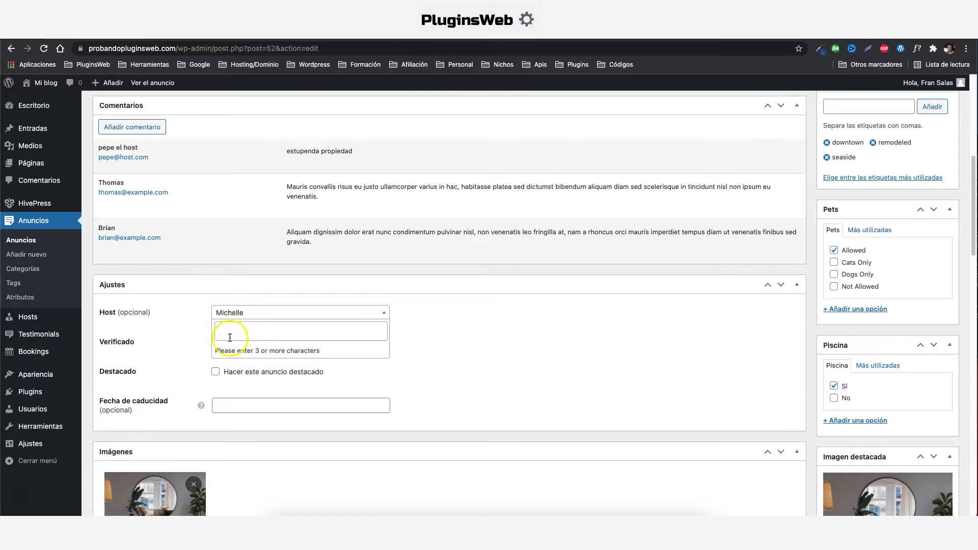
click(247, 324)
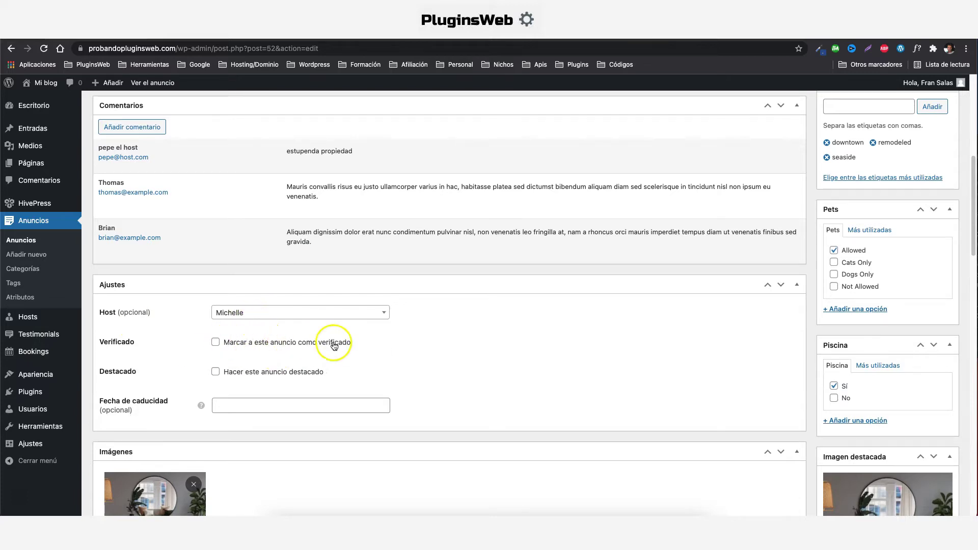
scroll(284, 319, down, 1)
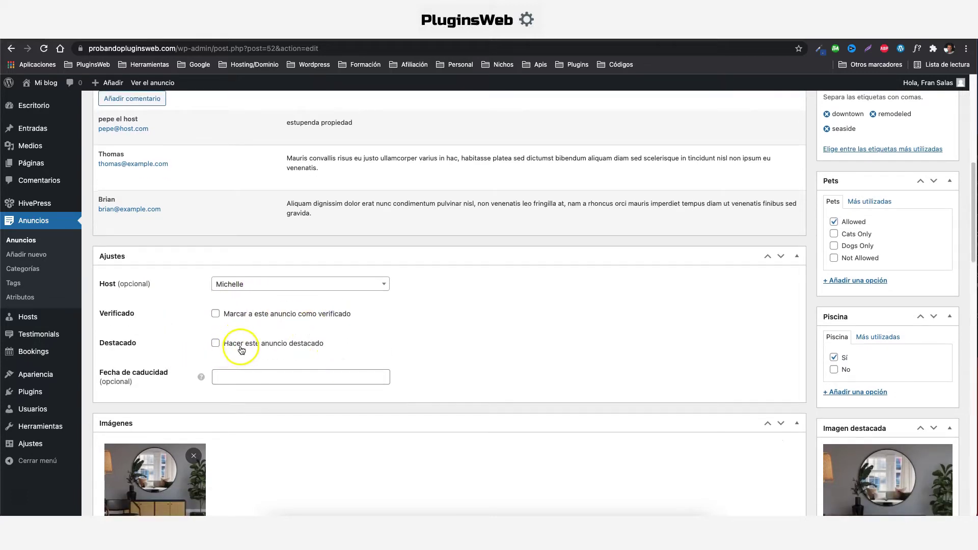
click(233, 377)
- Examine the listing's images, booking calendar and attribute fields such as price, check-in and check-out
scroll(431, 432, down, 10)
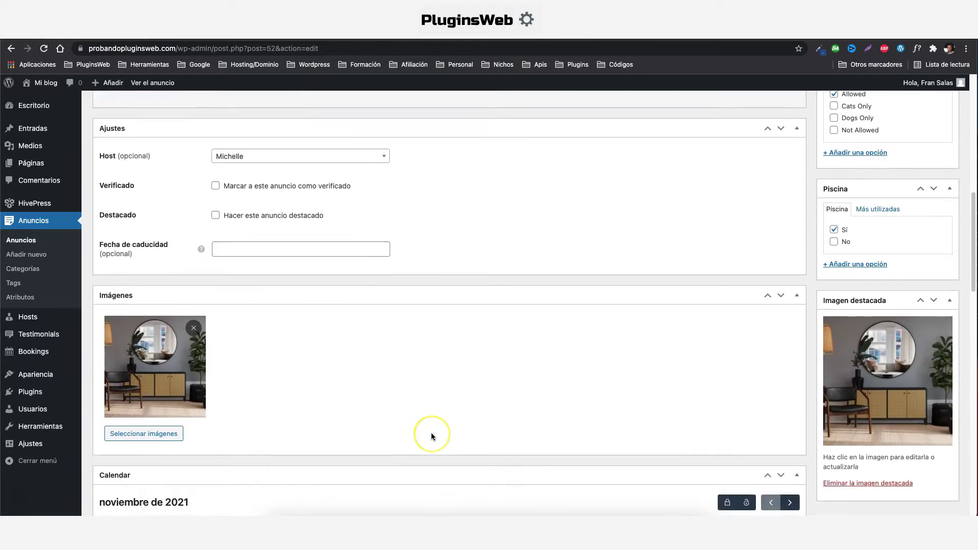
scroll(431, 436, down, 5)
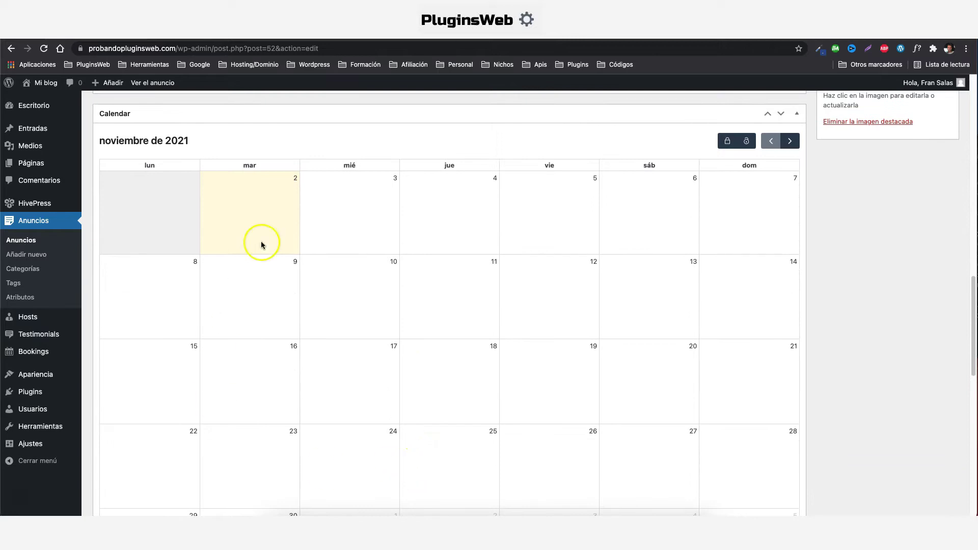
scroll(462, 295, down, 6)
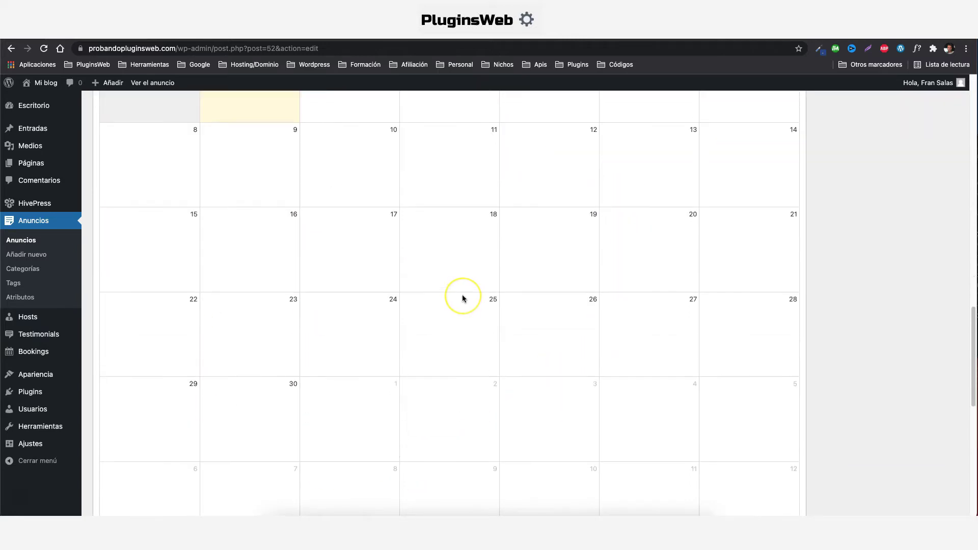
scroll(402, 380, down, 10)
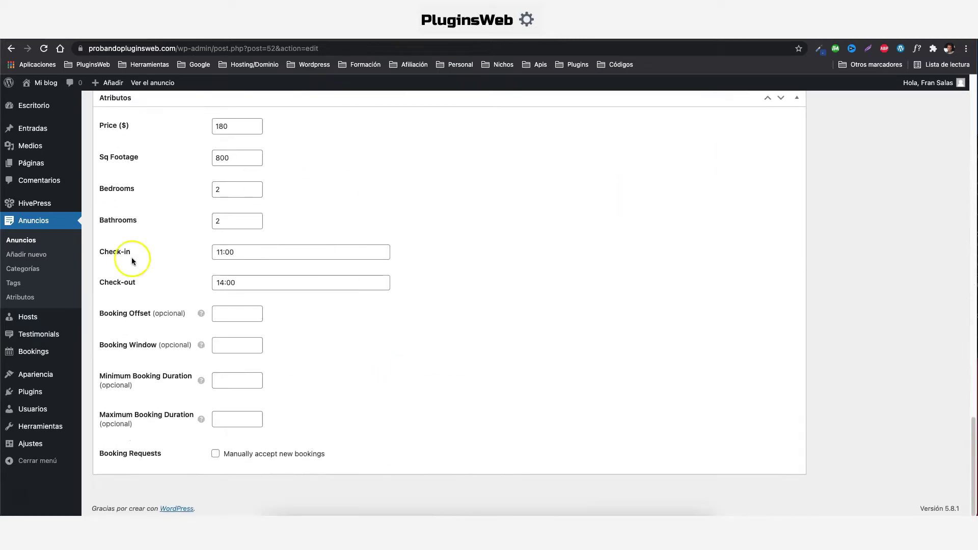
scroll(424, 390, up, 3)
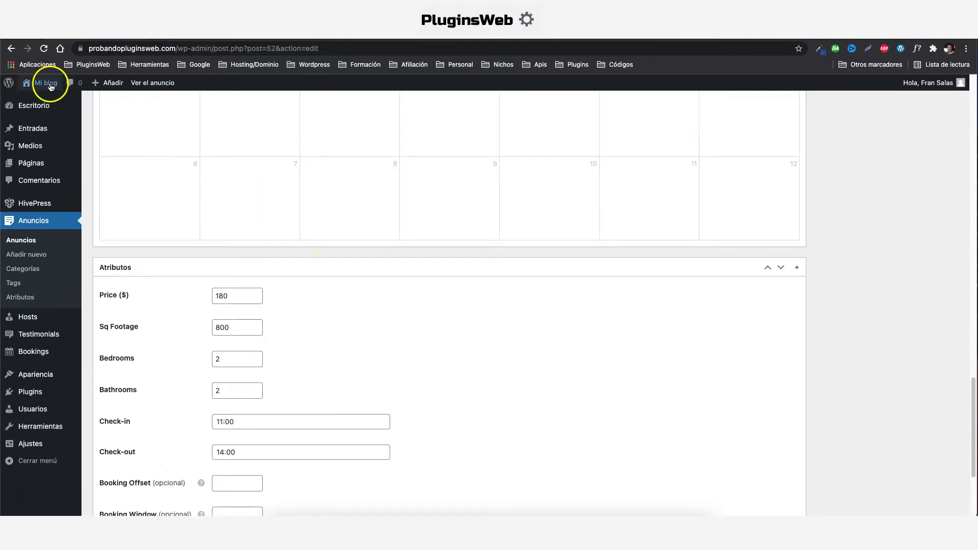
- Open the public home page and narrow the browser window to examine the site's mobile layout
mouse_move(45, 83)
click(48, 101)
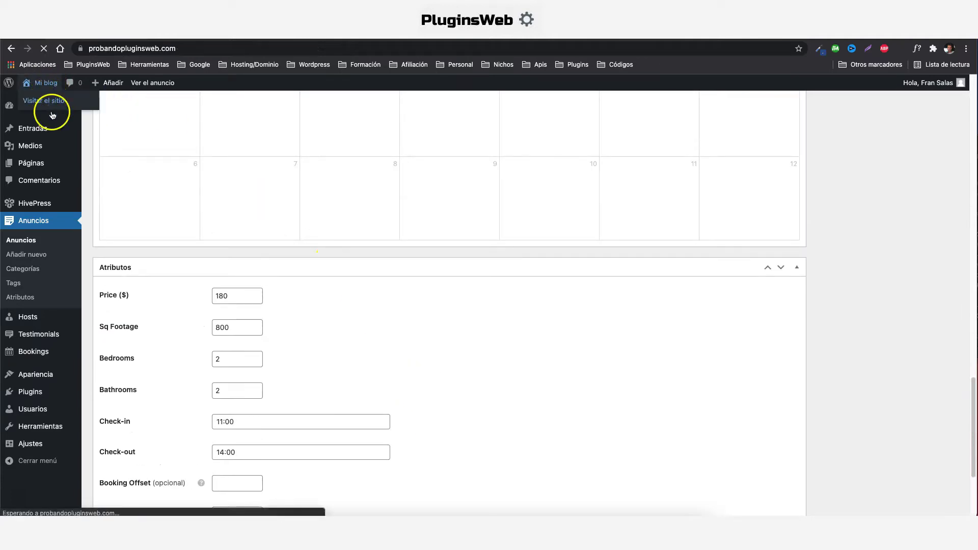
key(ctrl+alt+Left)
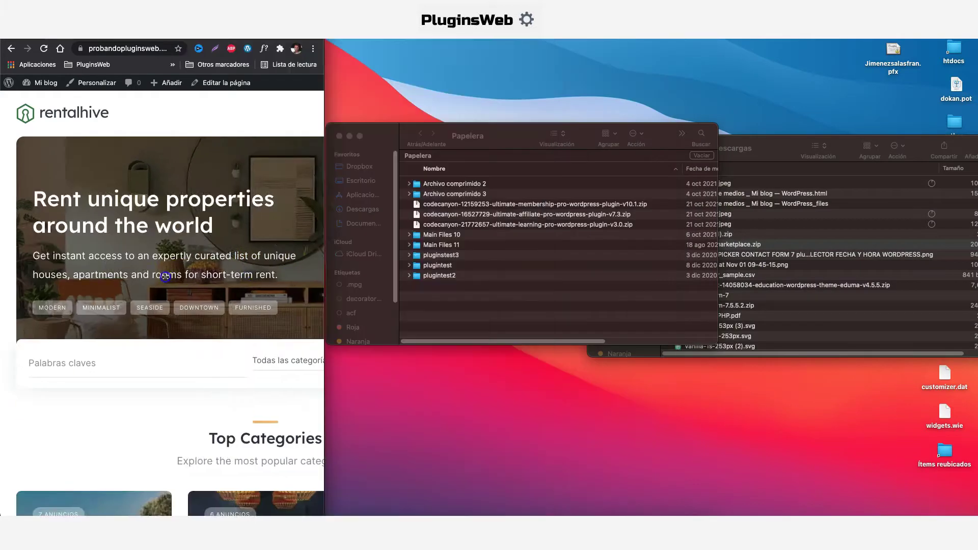
scroll(114, 255, down, 3)
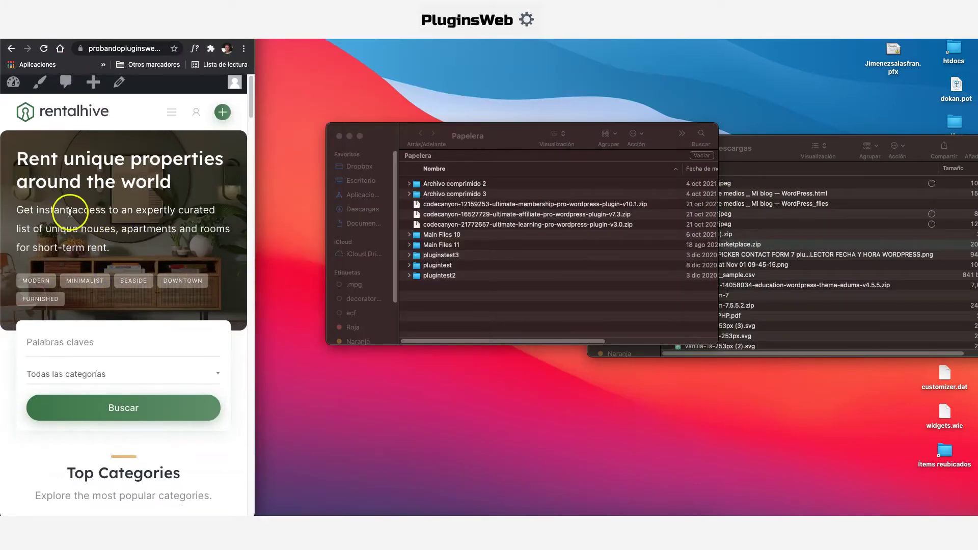
scroll(115, 244, down, 10)
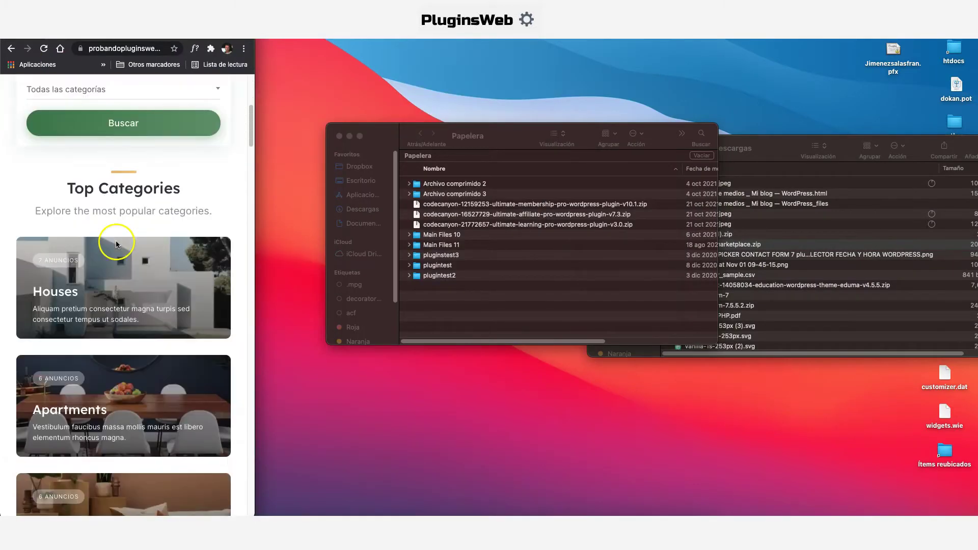
scroll(125, 274, down, 10)
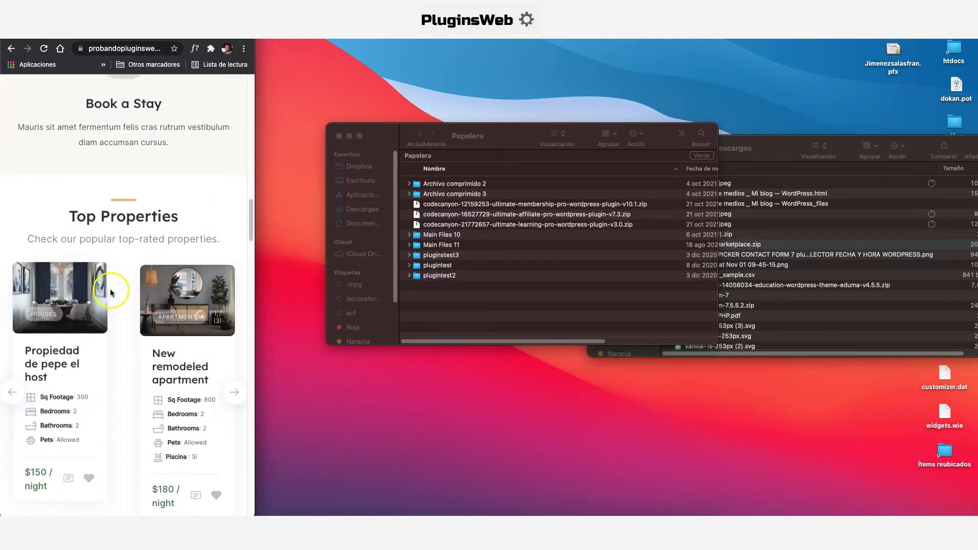
- Browse the Top Properties carousel and the host section at mobile width, and restore the browser window to full width
scroll(152, 316, down, 2)
click(236, 365)
click(235, 366)
click(235, 365)
click(235, 365)
scroll(143, 374, down, 12)
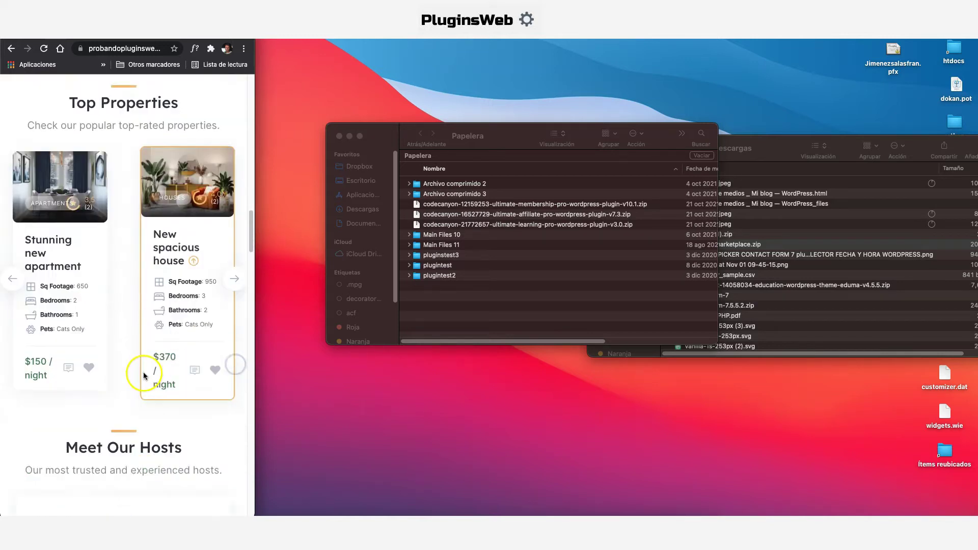
scroll(143, 374, down, 10)
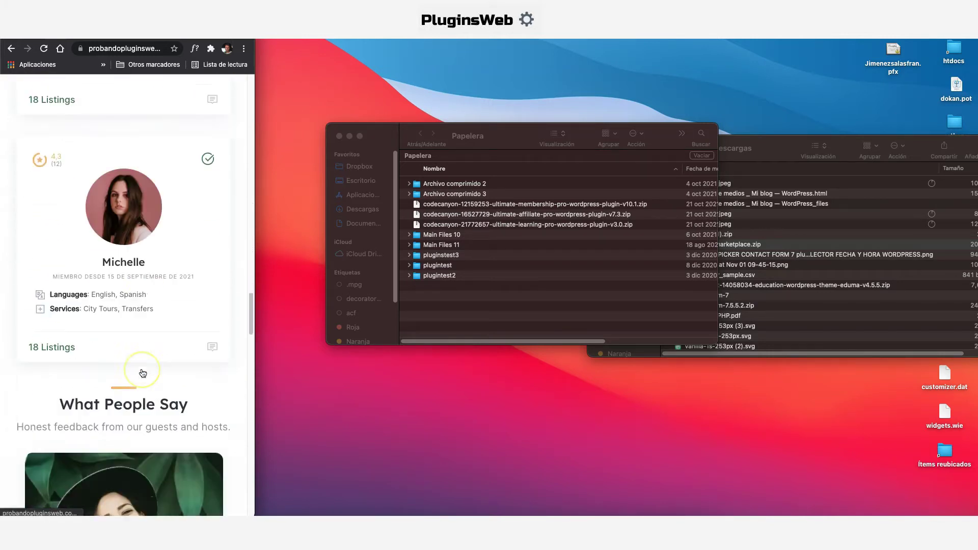
drag(255, 387, 974, 262)
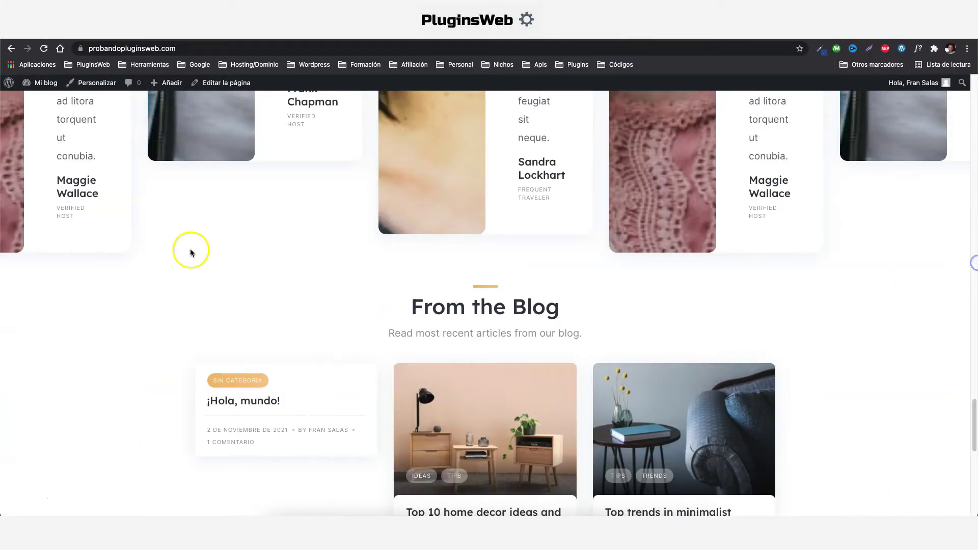
- Return to the admin's bookings list, examine the existing booking's details, and open the form for adding a booking
mouse_move(45, 84)
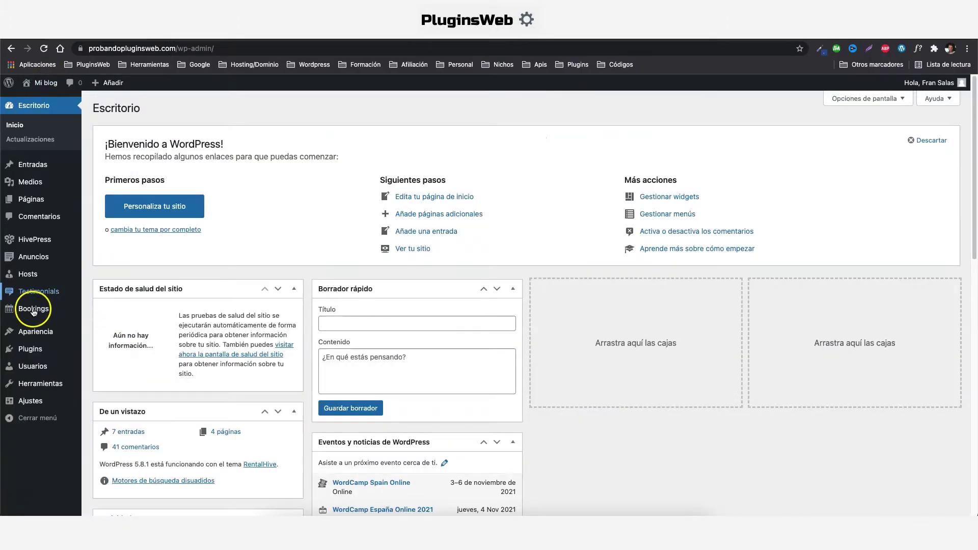
click(34, 311)
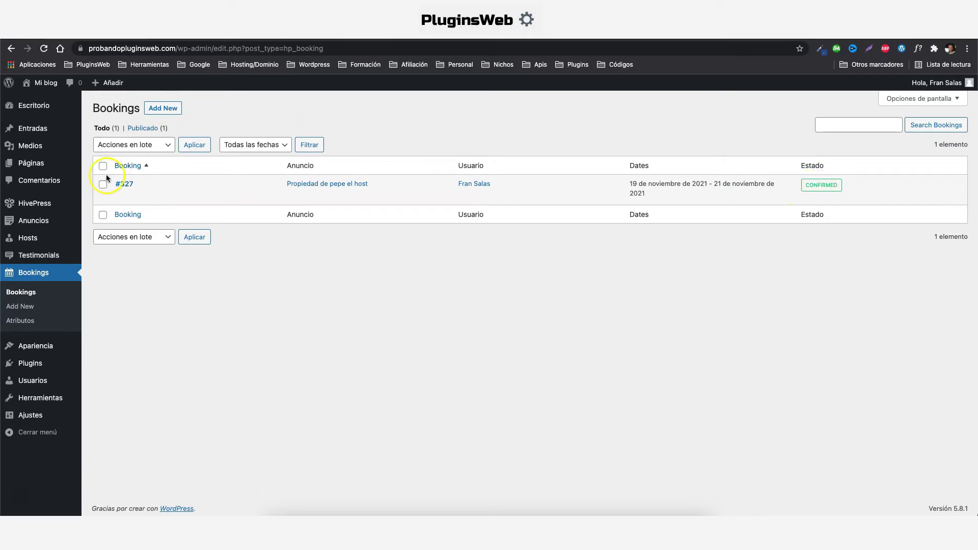
click(124, 184)
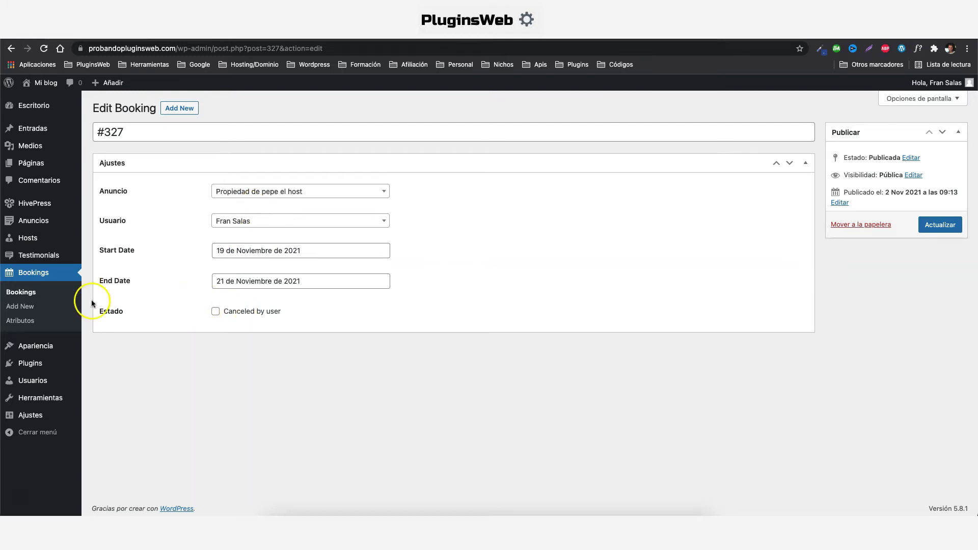
click(15, 307)
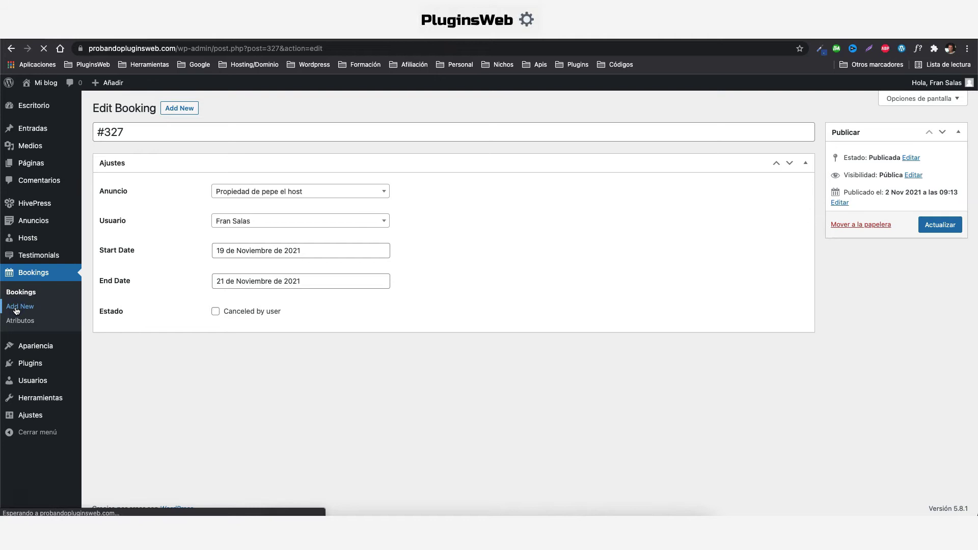
- Open the first host in the hosts list and examine the profile's languages, services, author and verification settings
mouse_move(28, 238)
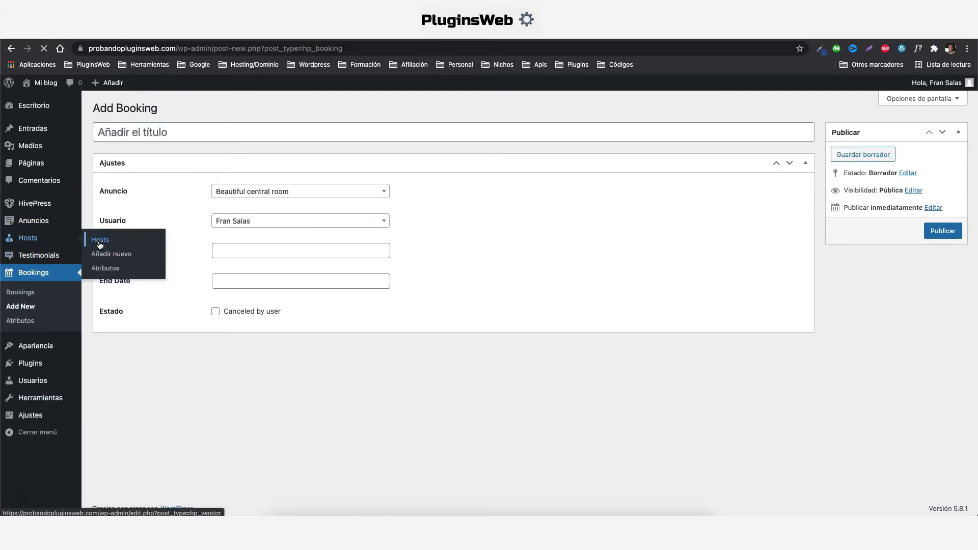
click(100, 241)
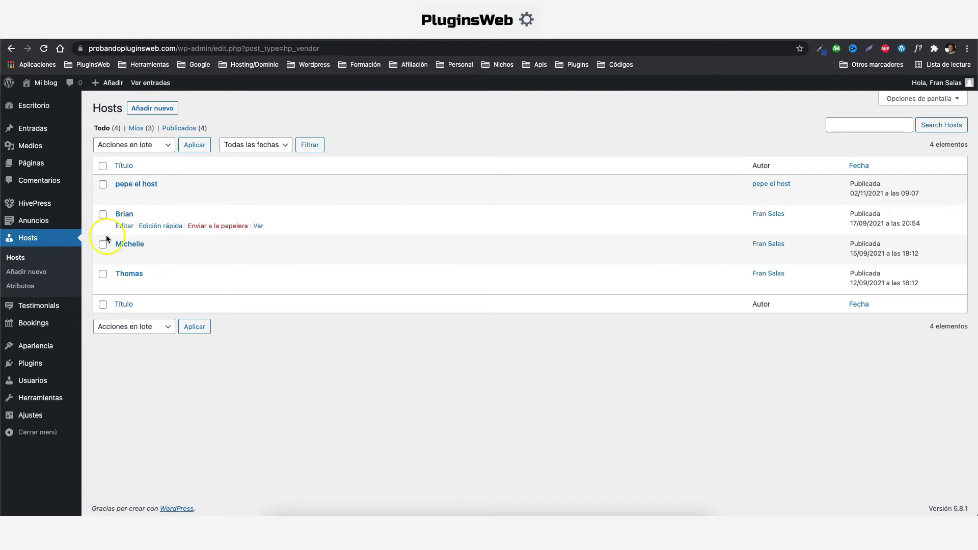
click(144, 186)
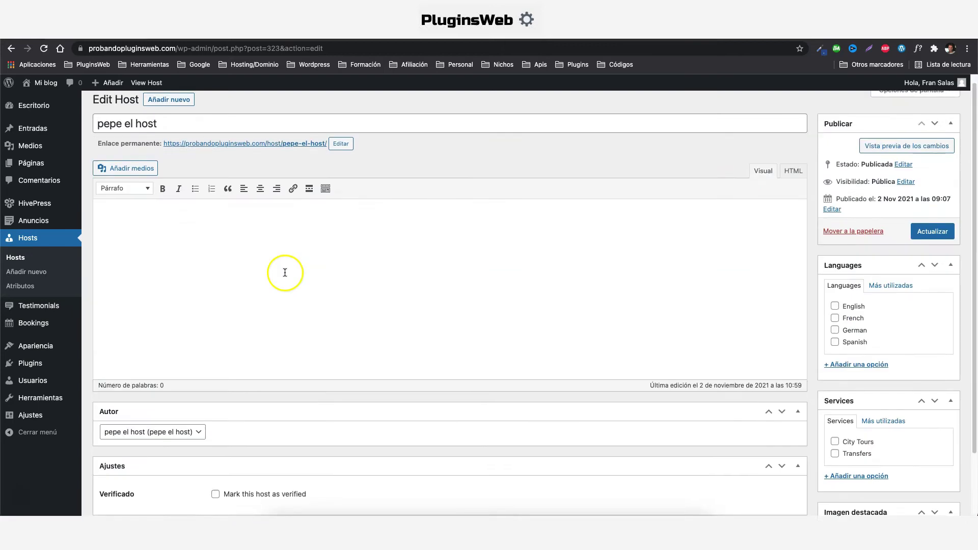
scroll(283, 273, down, 3)
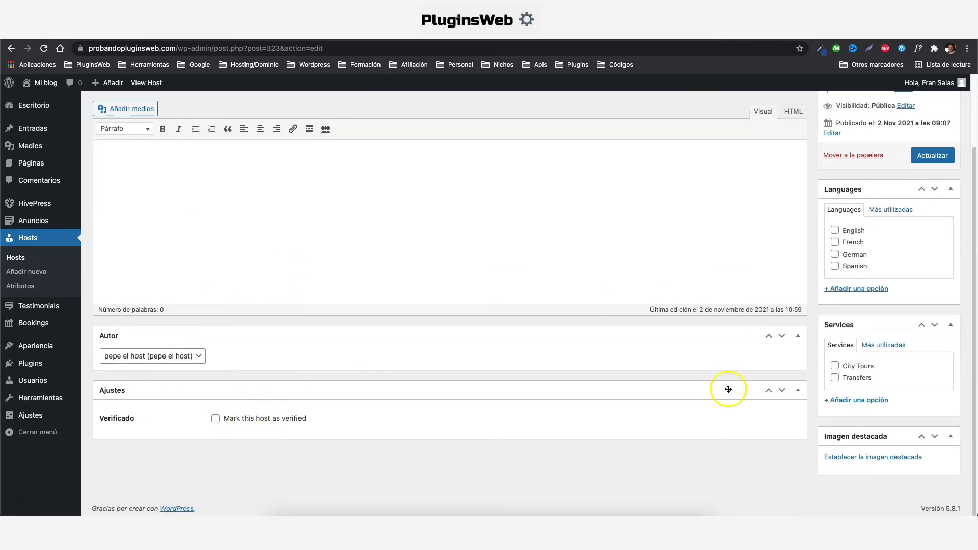